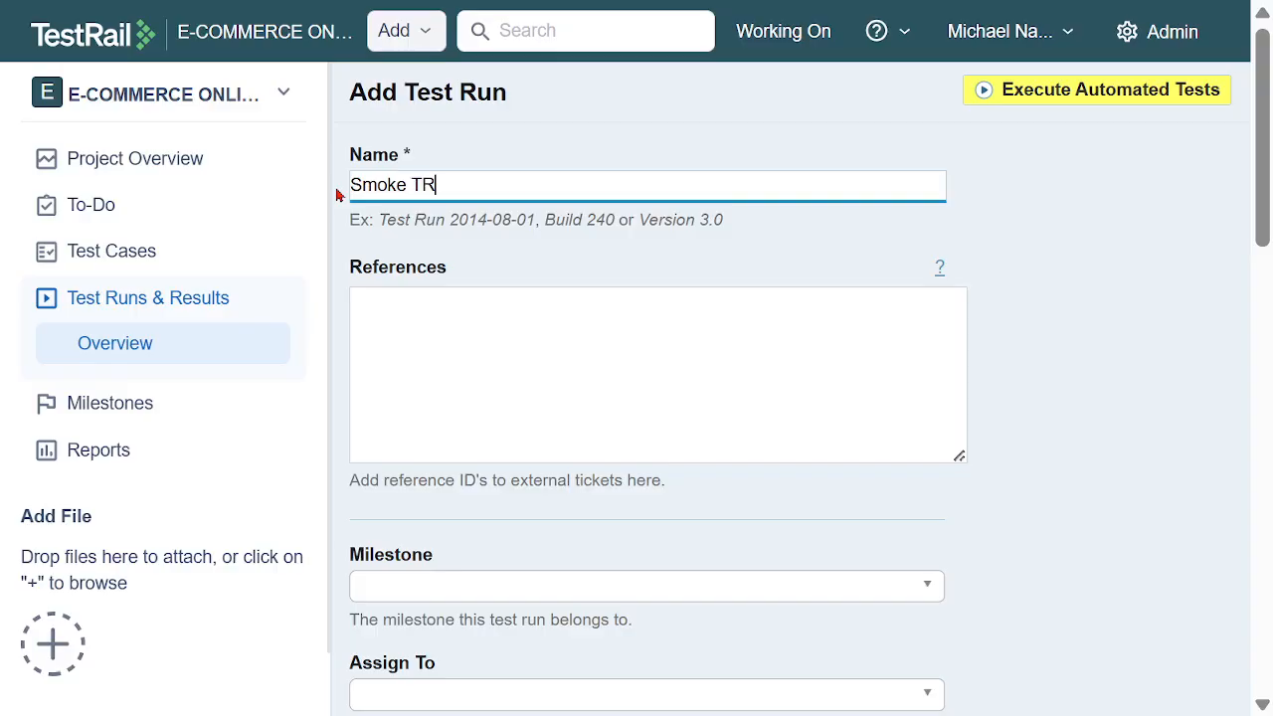
Set the test run's milestone to Smoke MS and assign the run to the named team member
scroll(502, 338, down, 1)
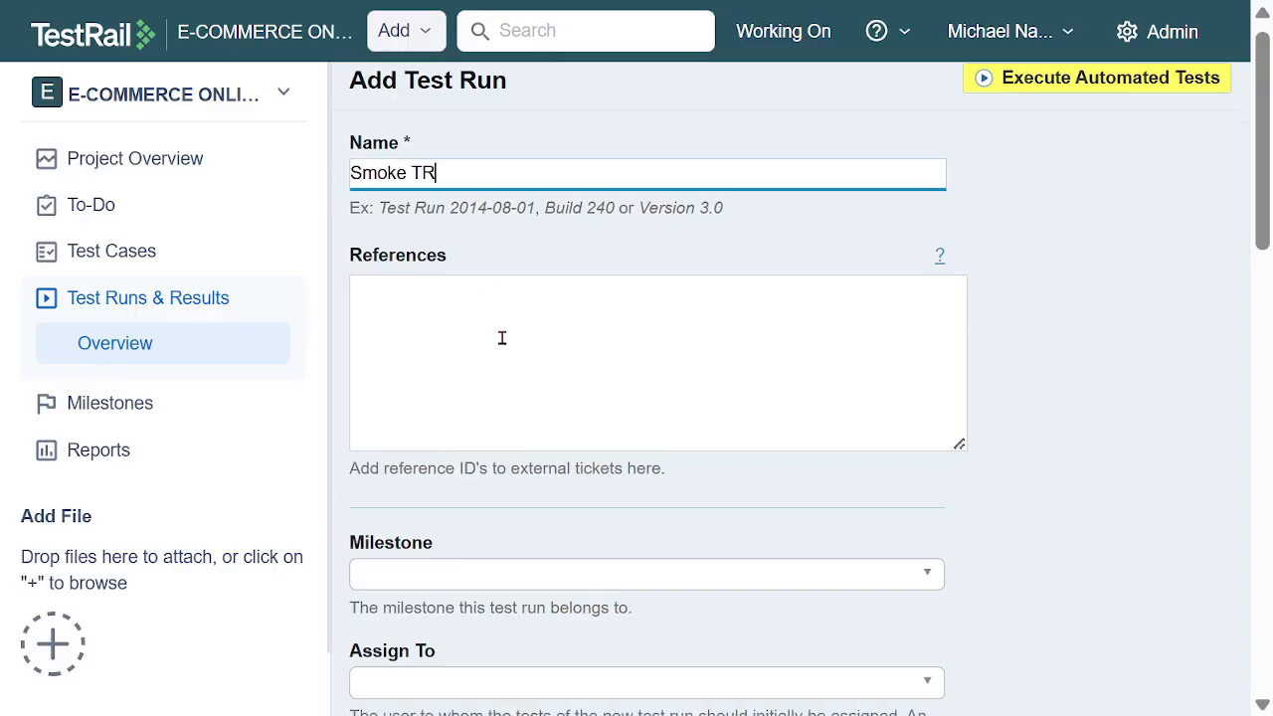
scroll(502, 338, down, 3)
click(540, 426)
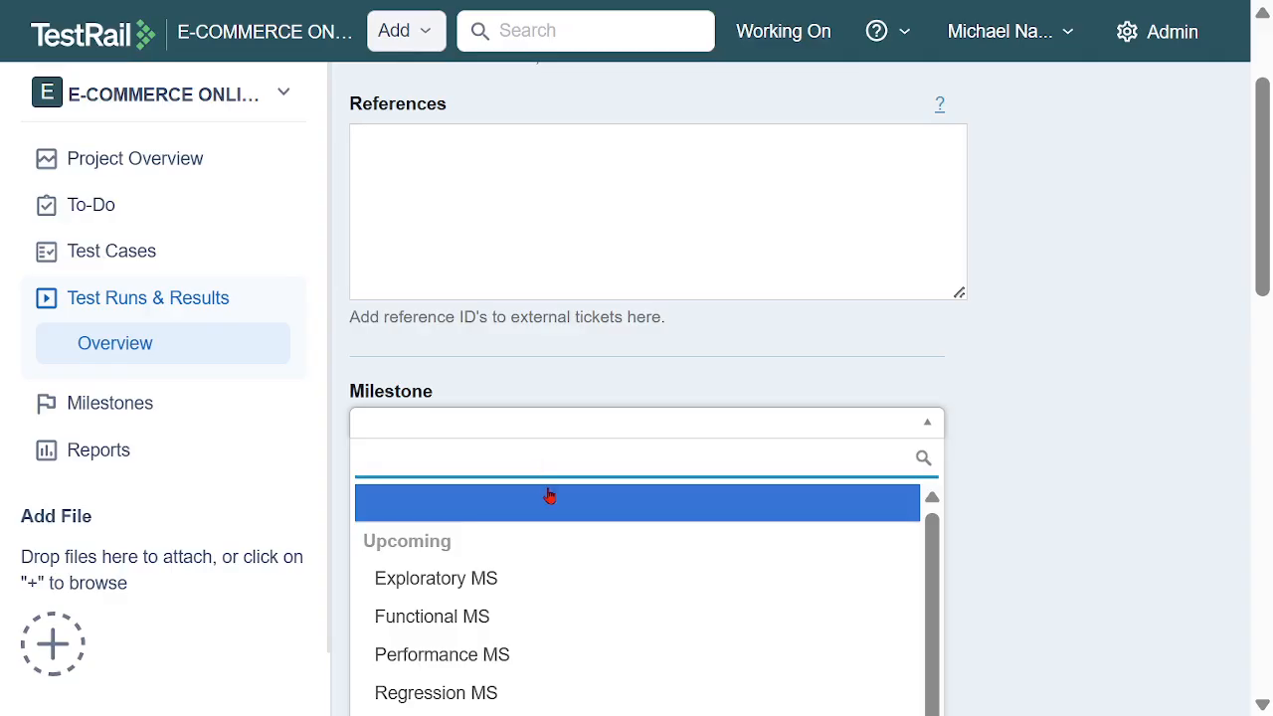
scroll(548, 495, down, 6)
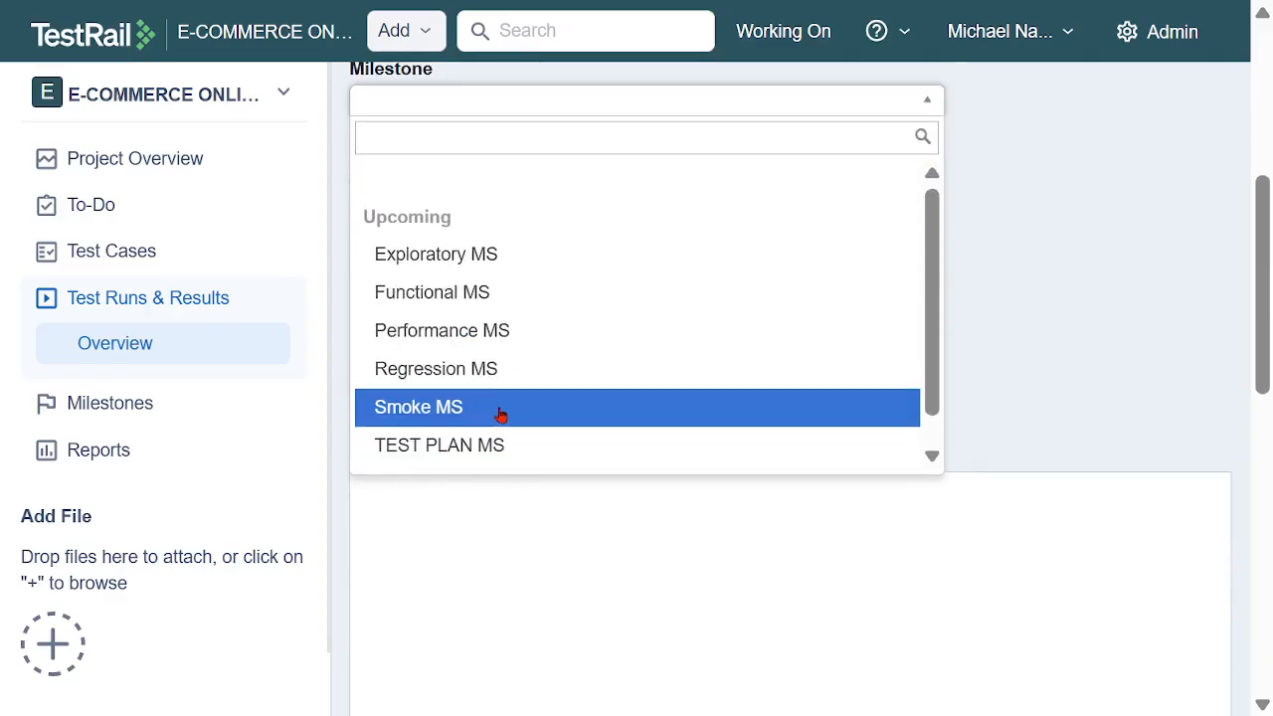
click(501, 414)
click(732, 209)
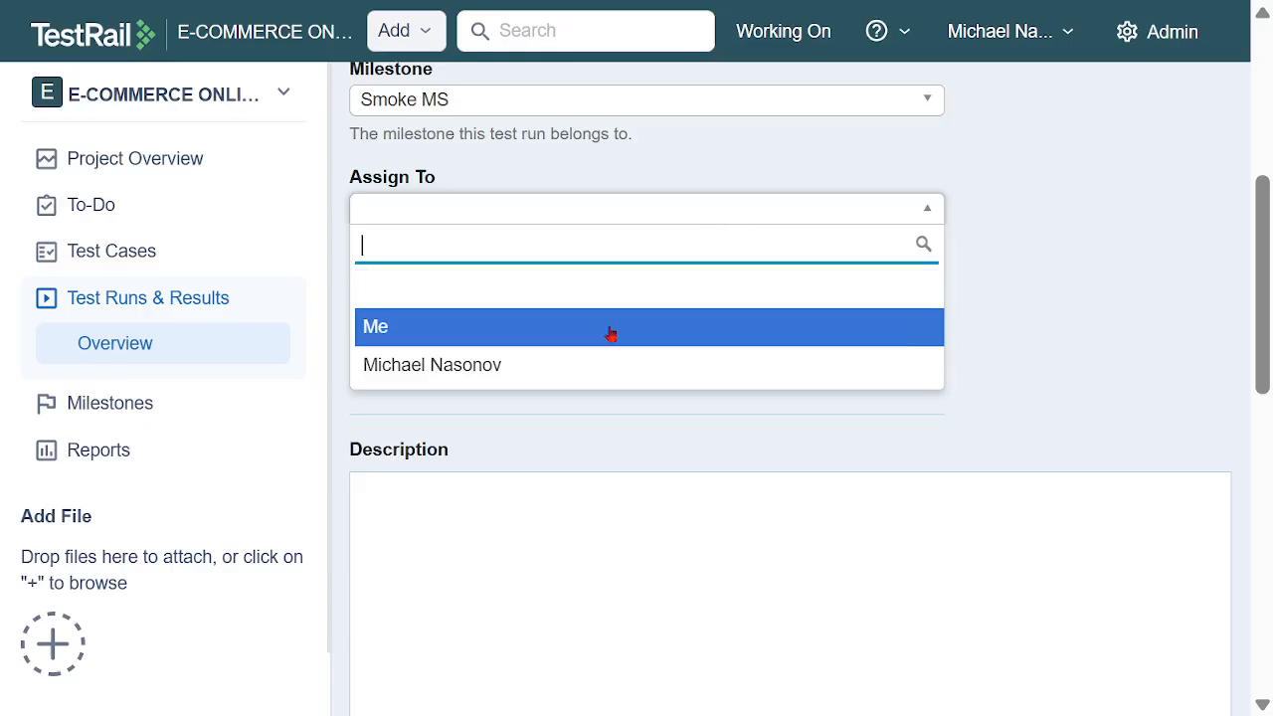
click(538, 365)
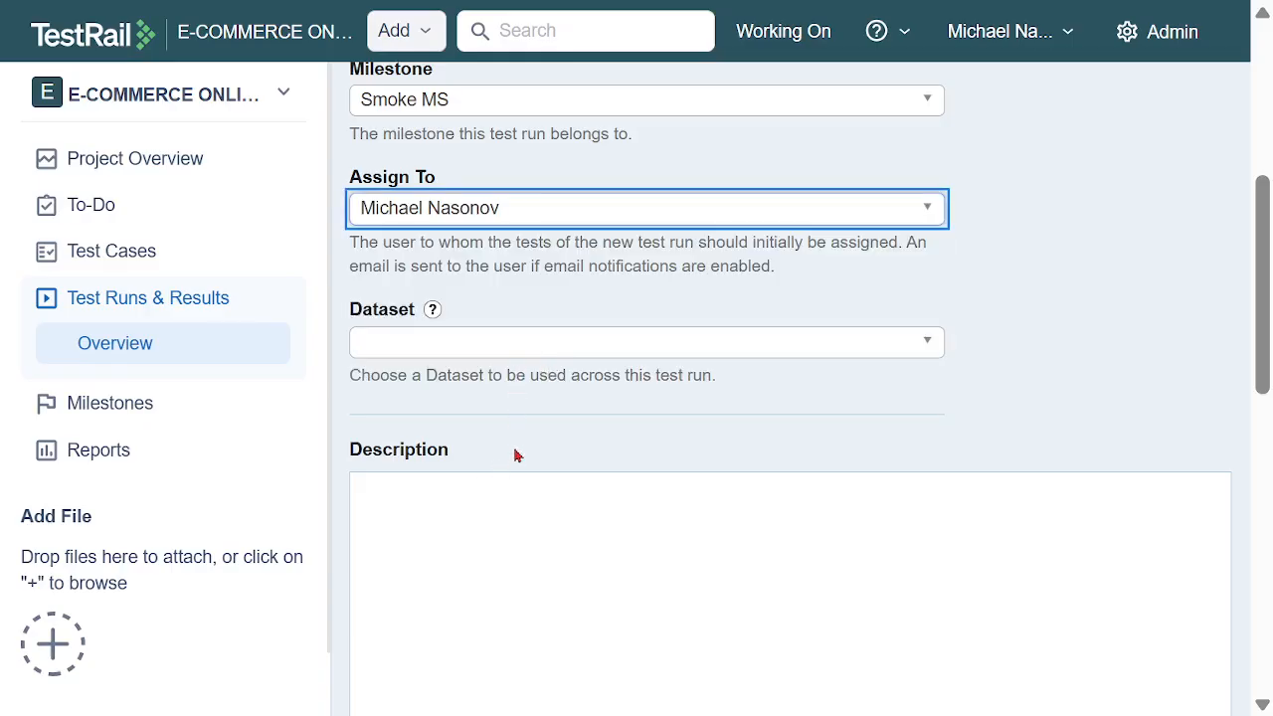
Set both the start date and the end date of the test run to 12/12/2025
scroll(517, 437, down, 6)
scroll(523, 392, down, 5)
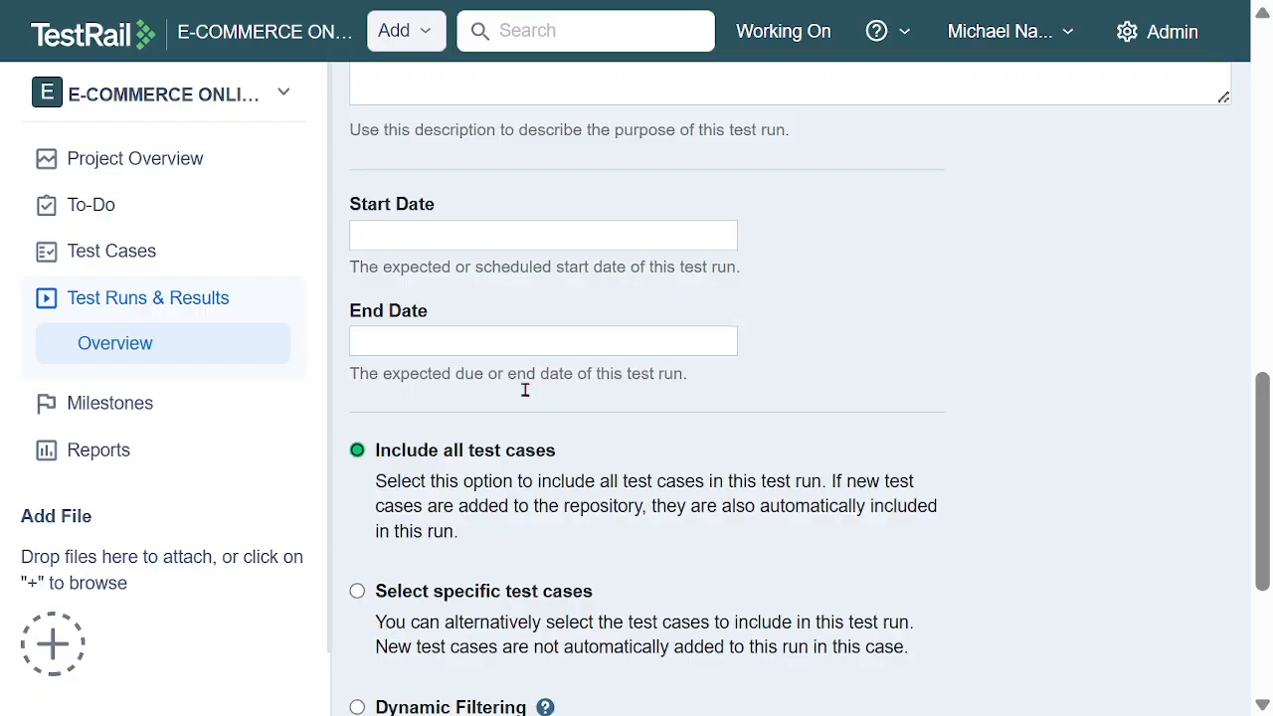
click(486, 238)
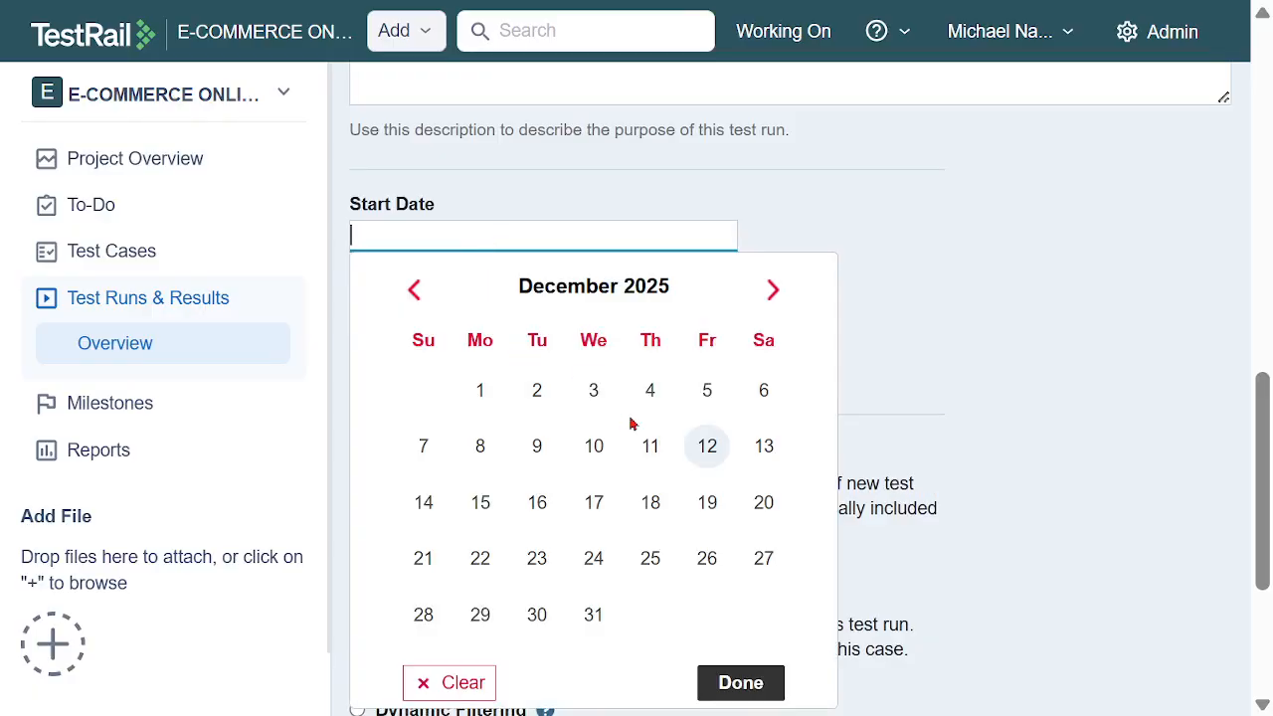
click(699, 452)
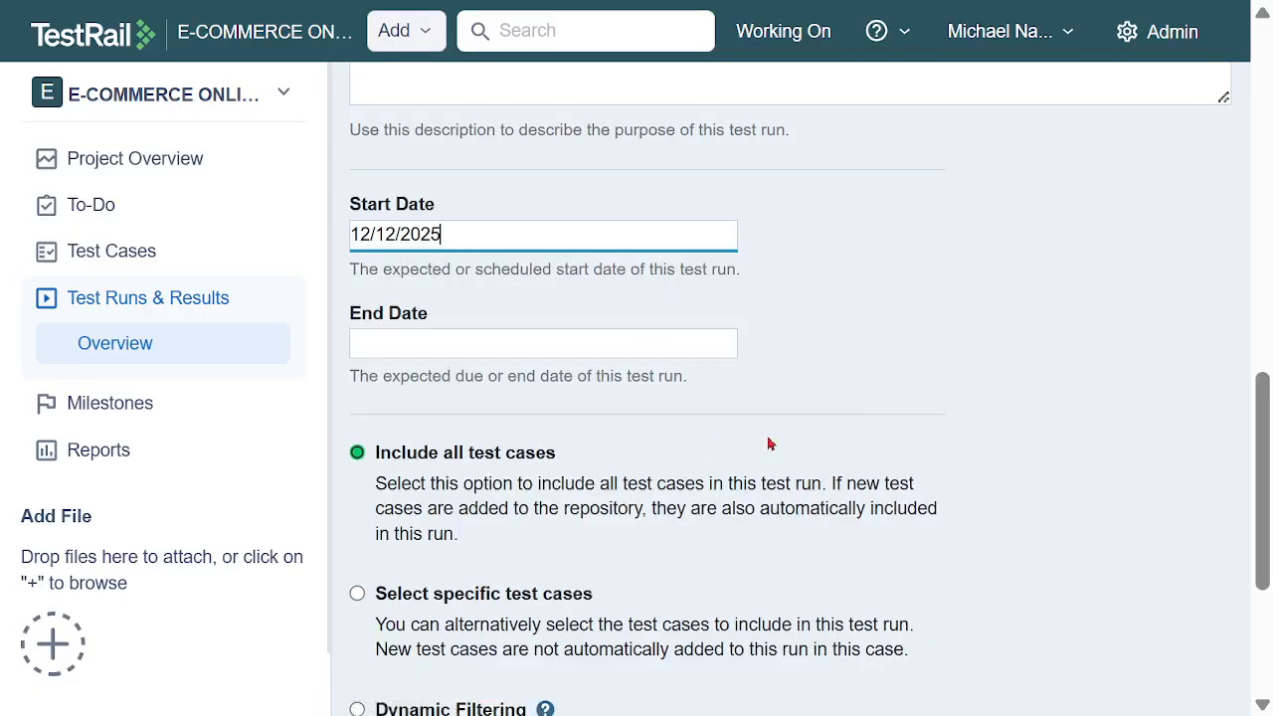
click(650, 335)
click(705, 115)
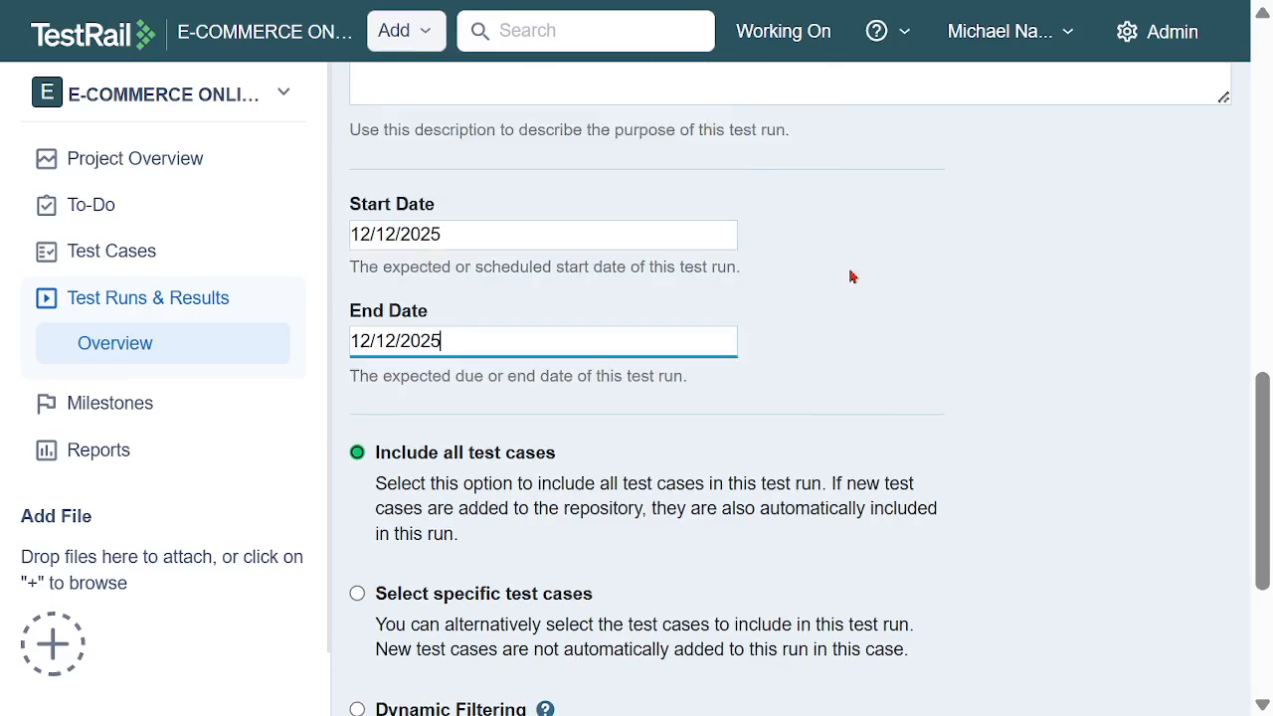
Switch the run to specific test cases and select TC01 - General Smoke Testing Case in the Smoke TS section
scroll(974, 310, down, 2)
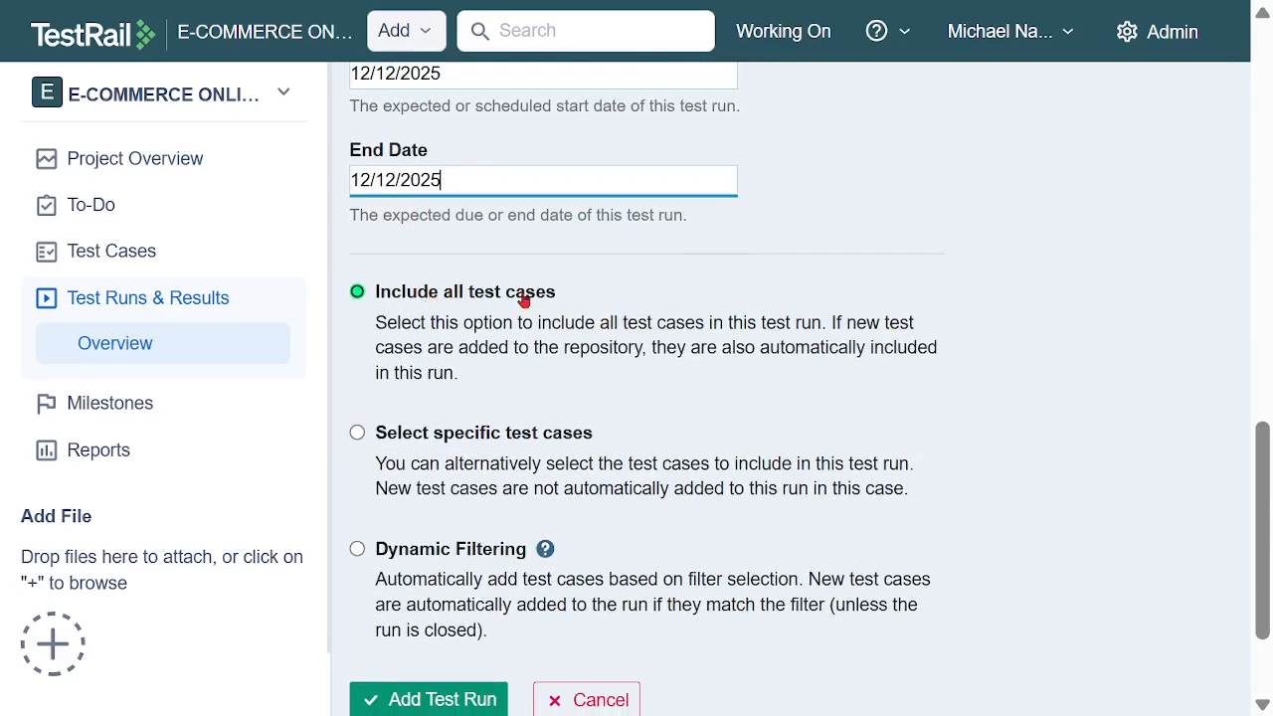
click(357, 434)
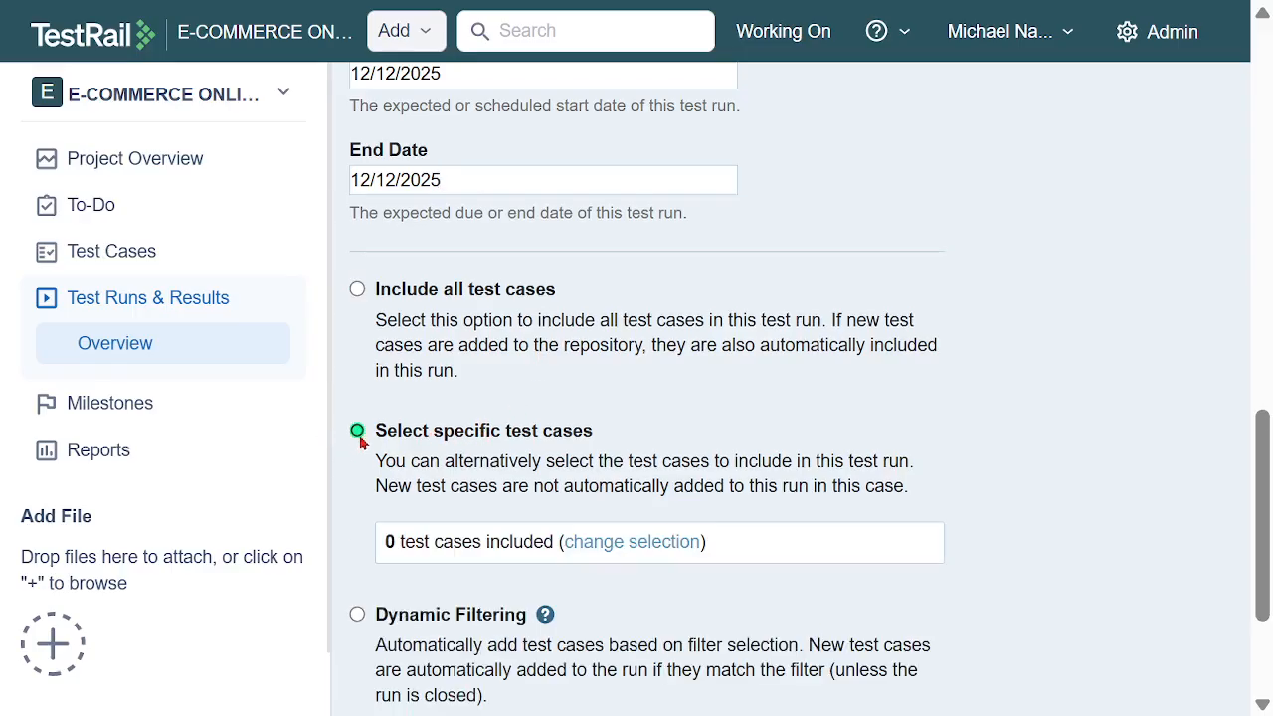
scroll(668, 396, down, 2)
click(654, 388)
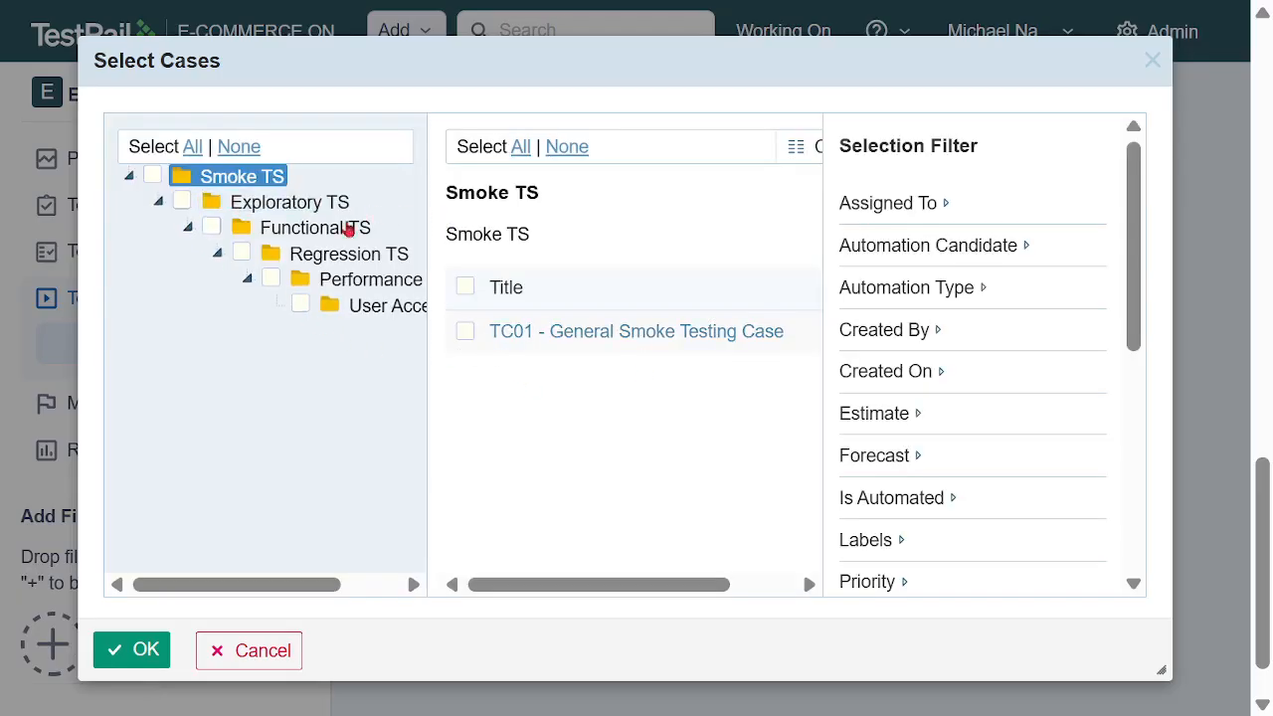
click(465, 332)
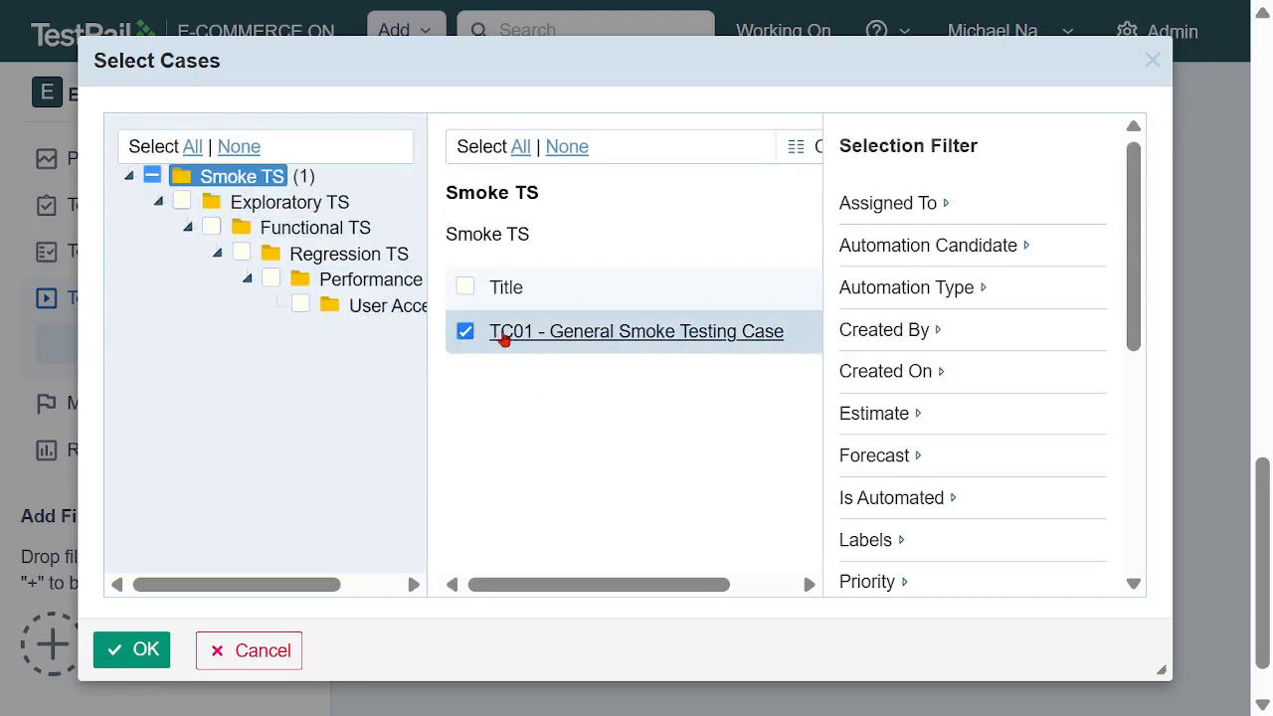
click(466, 289)
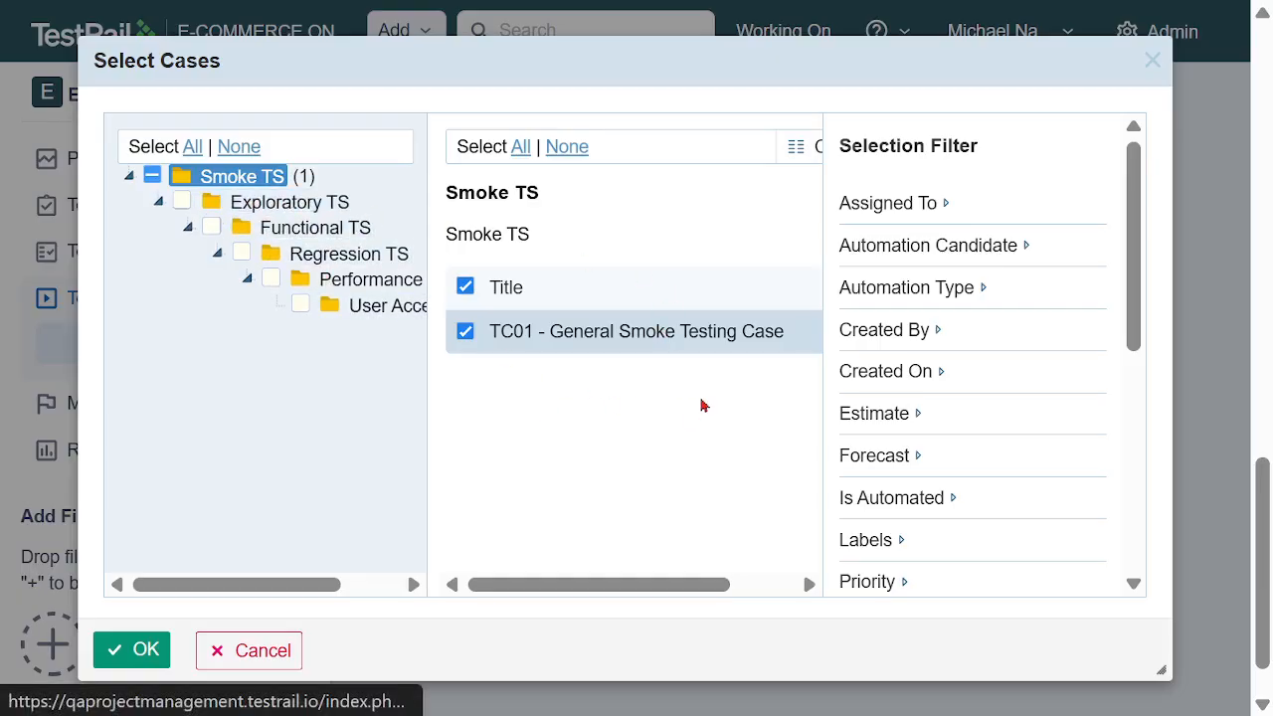
Choose the team member in the Assigned To selection filter and confirm the test case selection
scroll(701, 406, down, 1)
scroll(700, 401, up, 4)
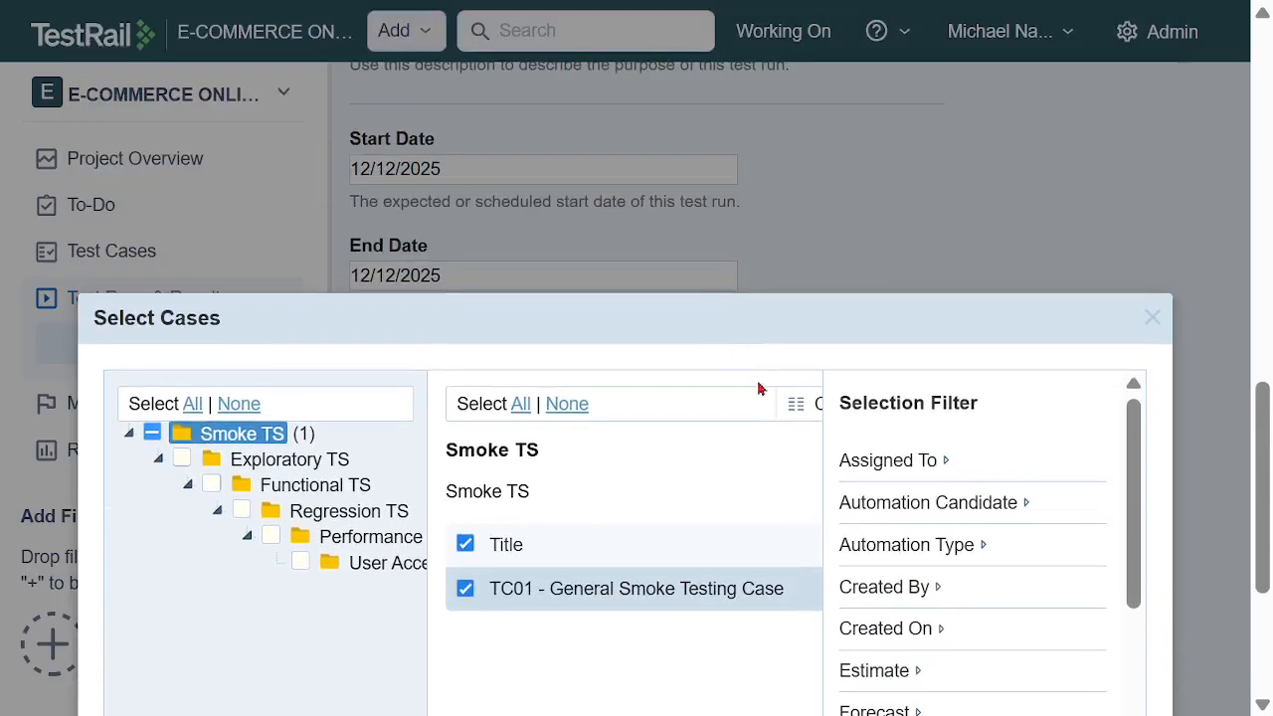
scroll(758, 388, down, 2)
click(944, 303)
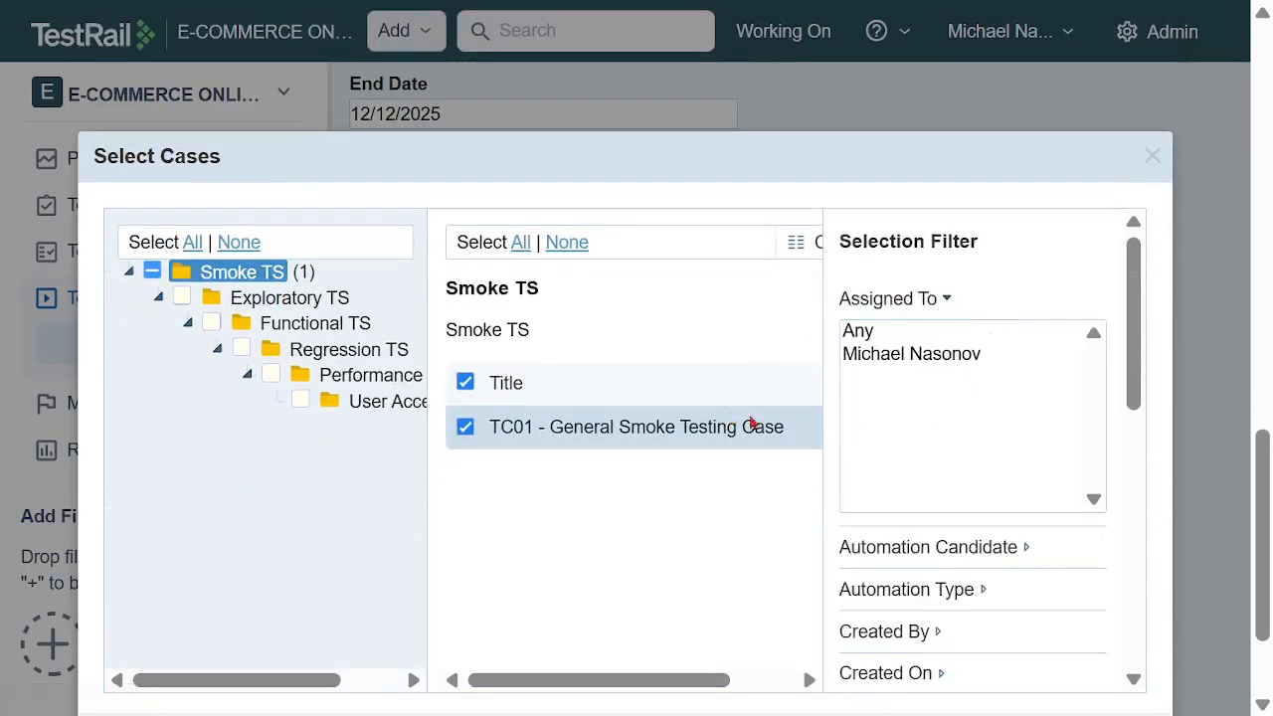
click(896, 355)
scroll(636, 513, down, 4)
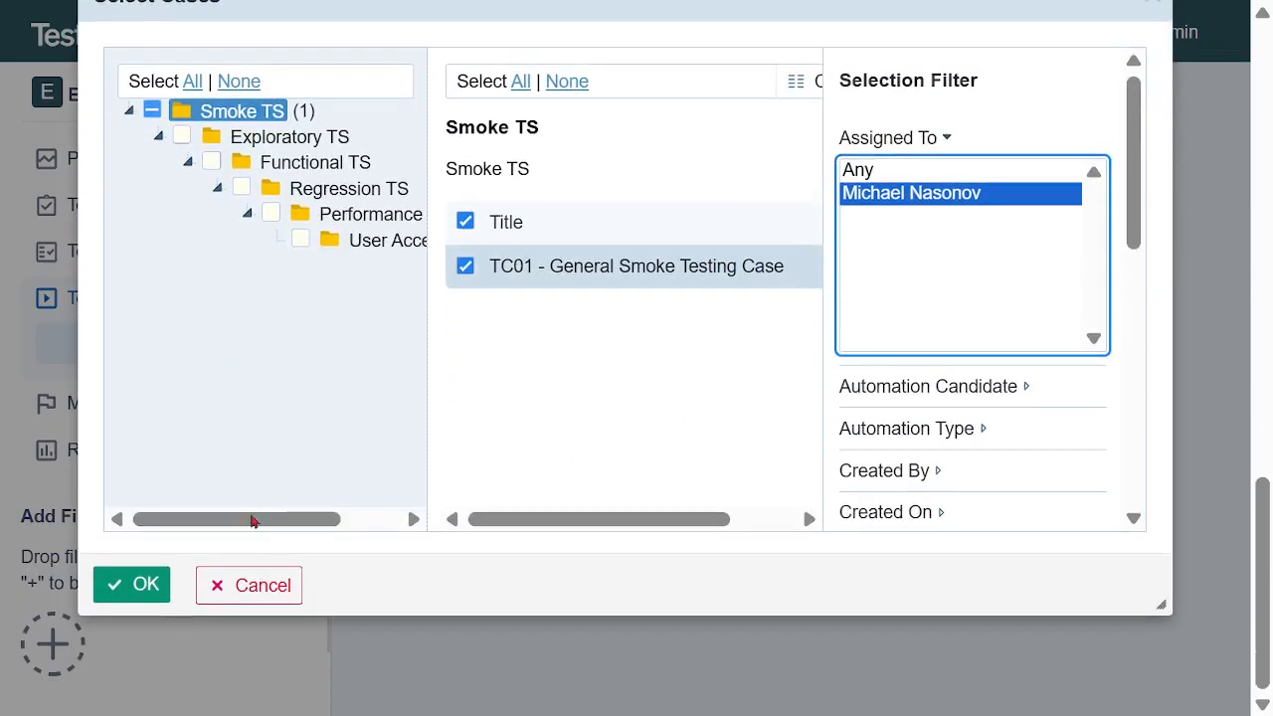
click(120, 584)
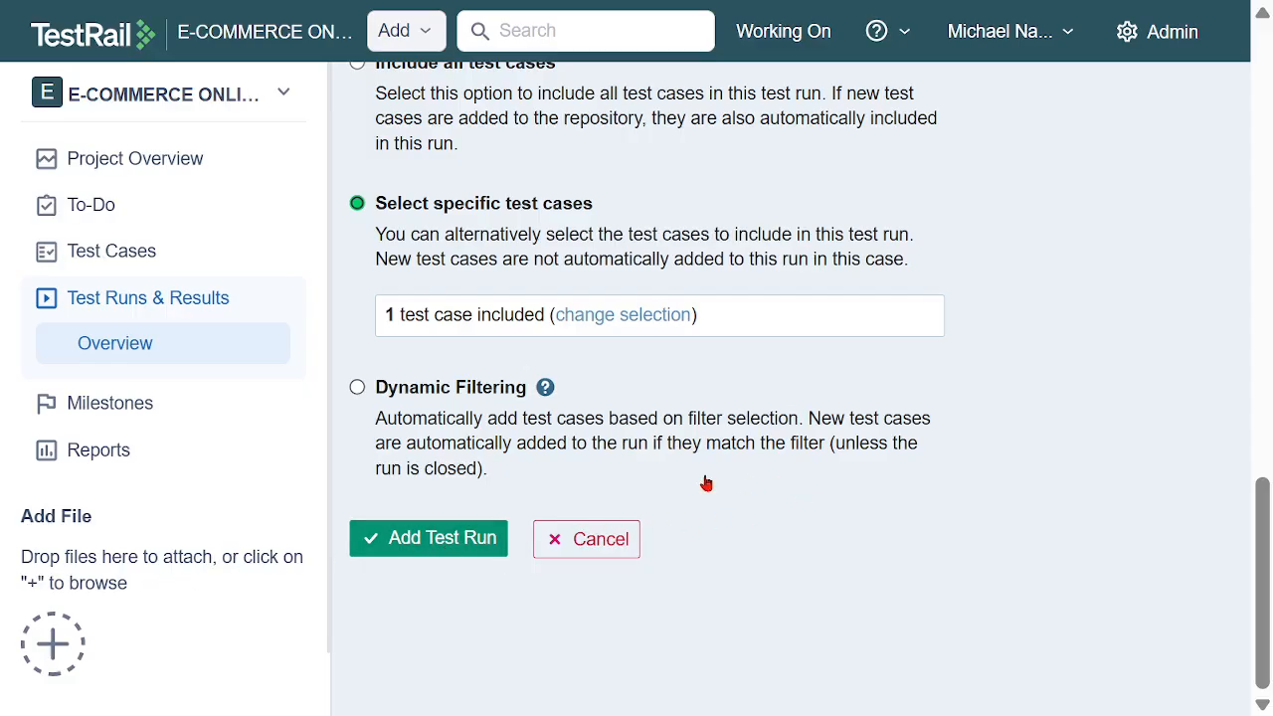
Add the configured Smoke TR test run and bring up its Smoke TS test list
click(480, 553)
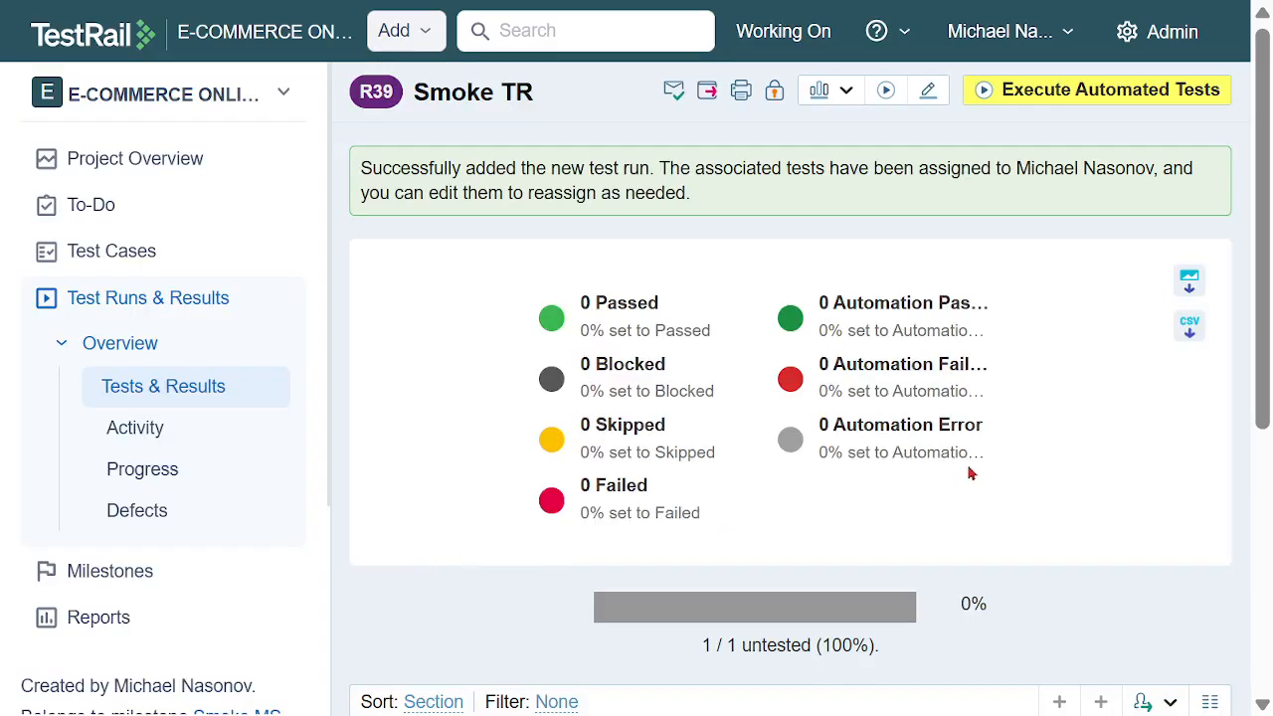
scroll(1002, 418, down, 5)
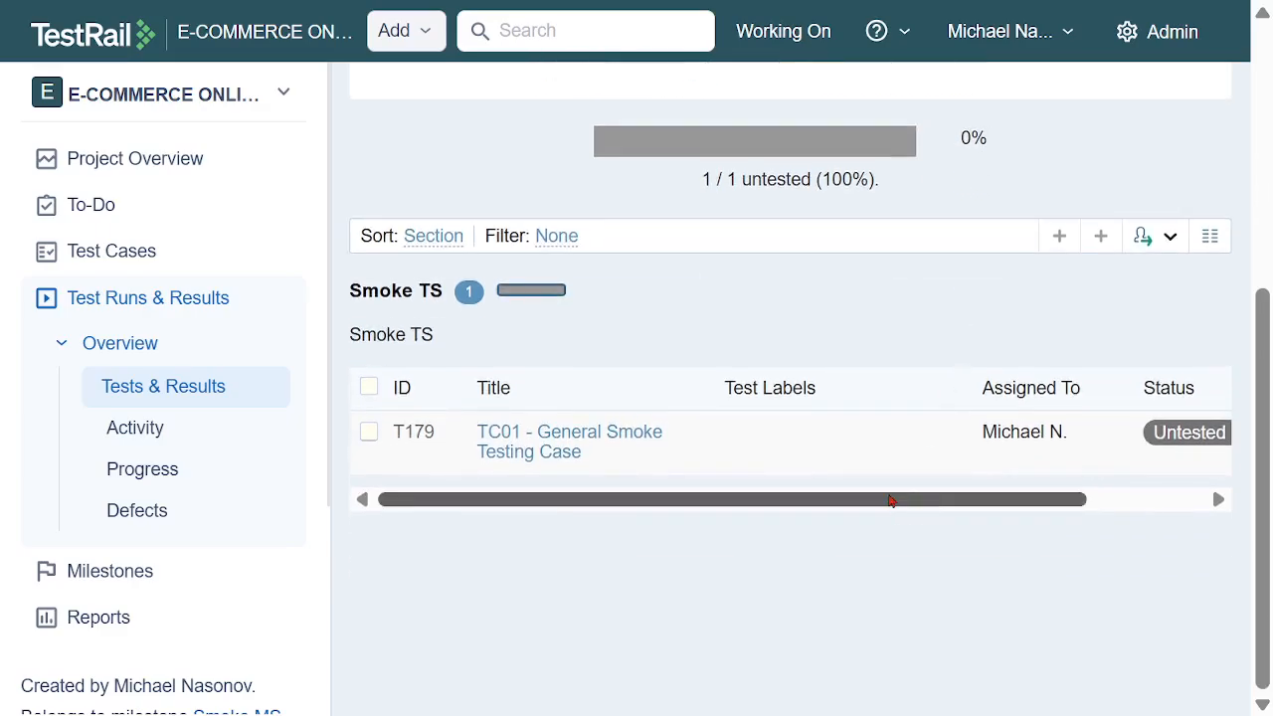
drag(891, 501, 725, 508)
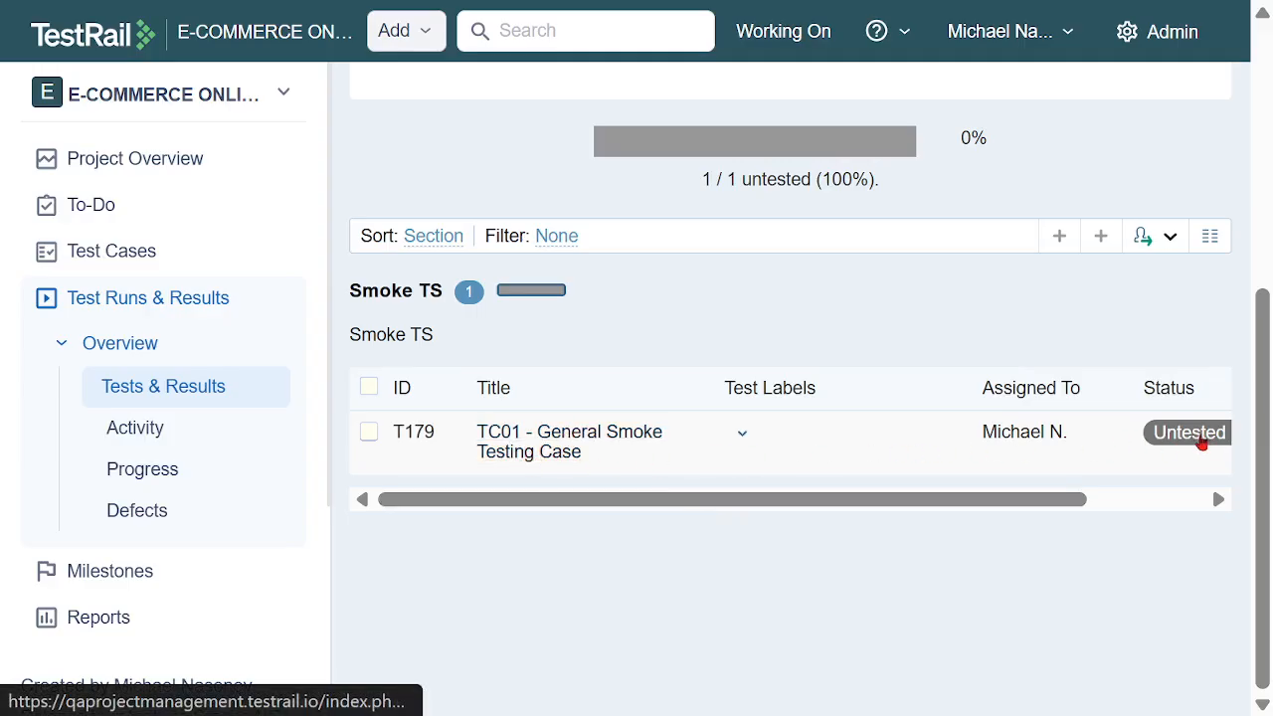
Start a result for TC01 - General Smoke Testing Case with status Passed and assign it to the named team member
click(1198, 440)
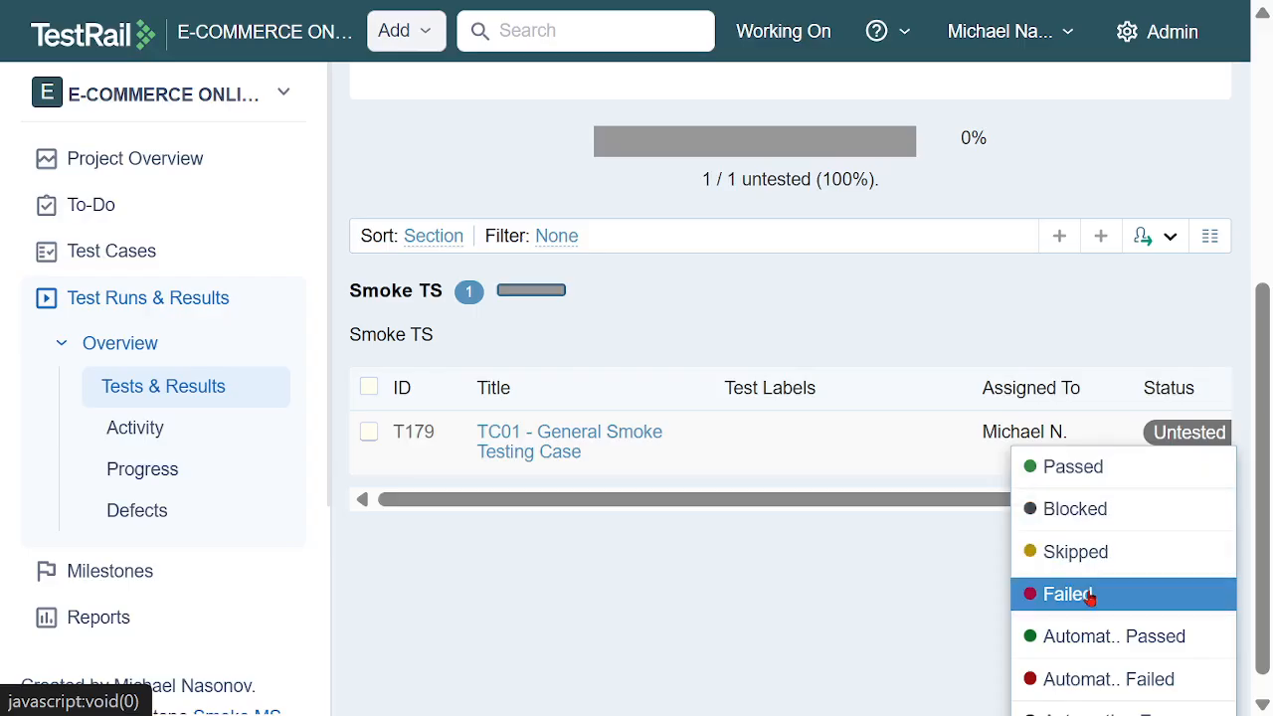
click(1092, 476)
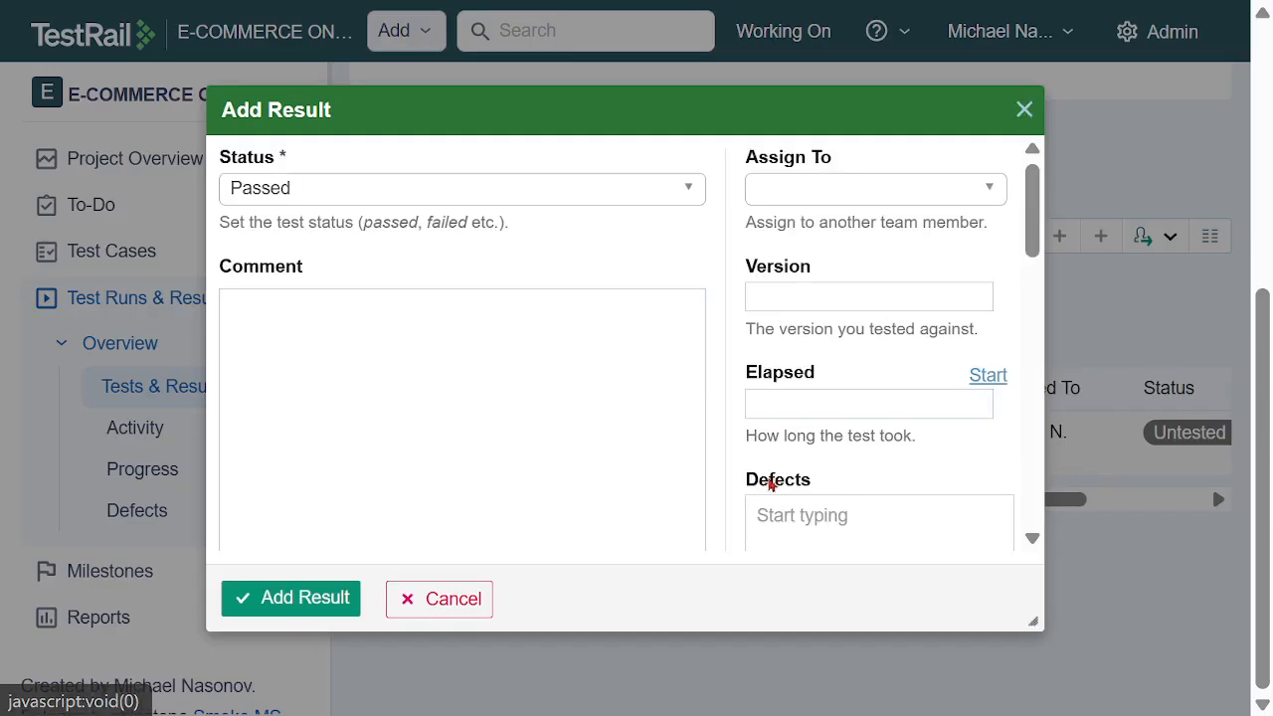
click(861, 200)
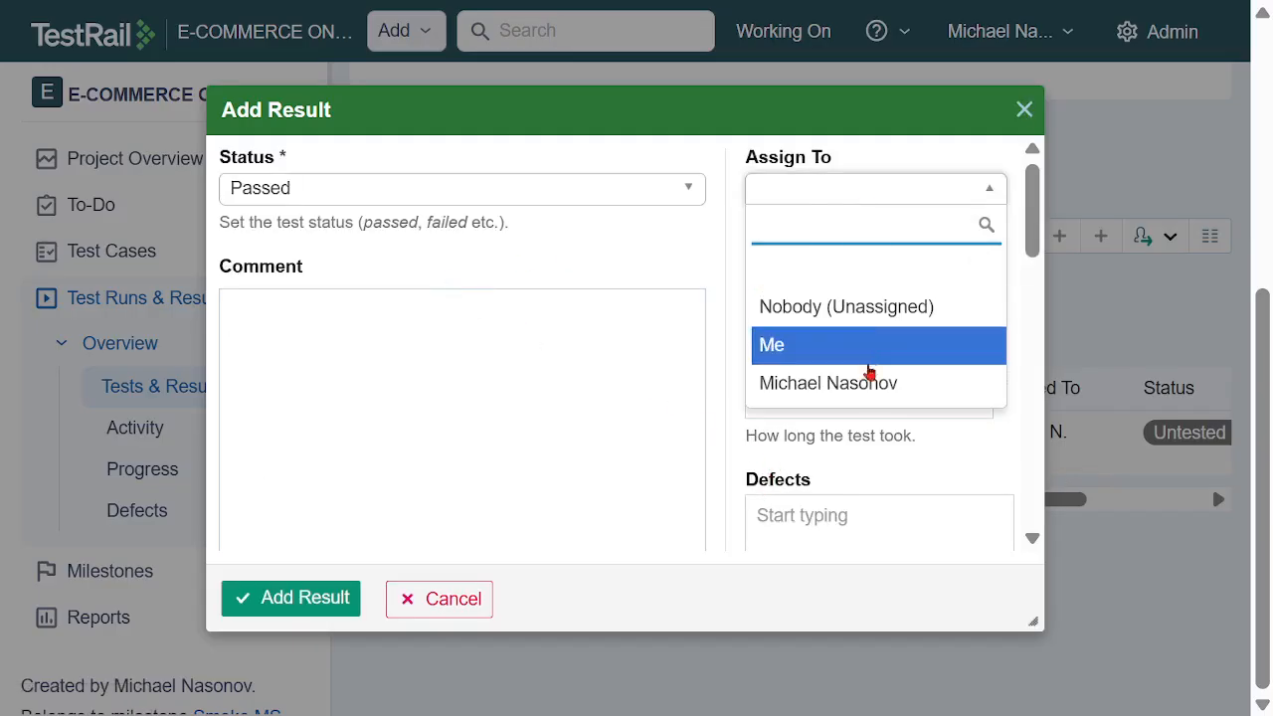
click(867, 378)
click(342, 198)
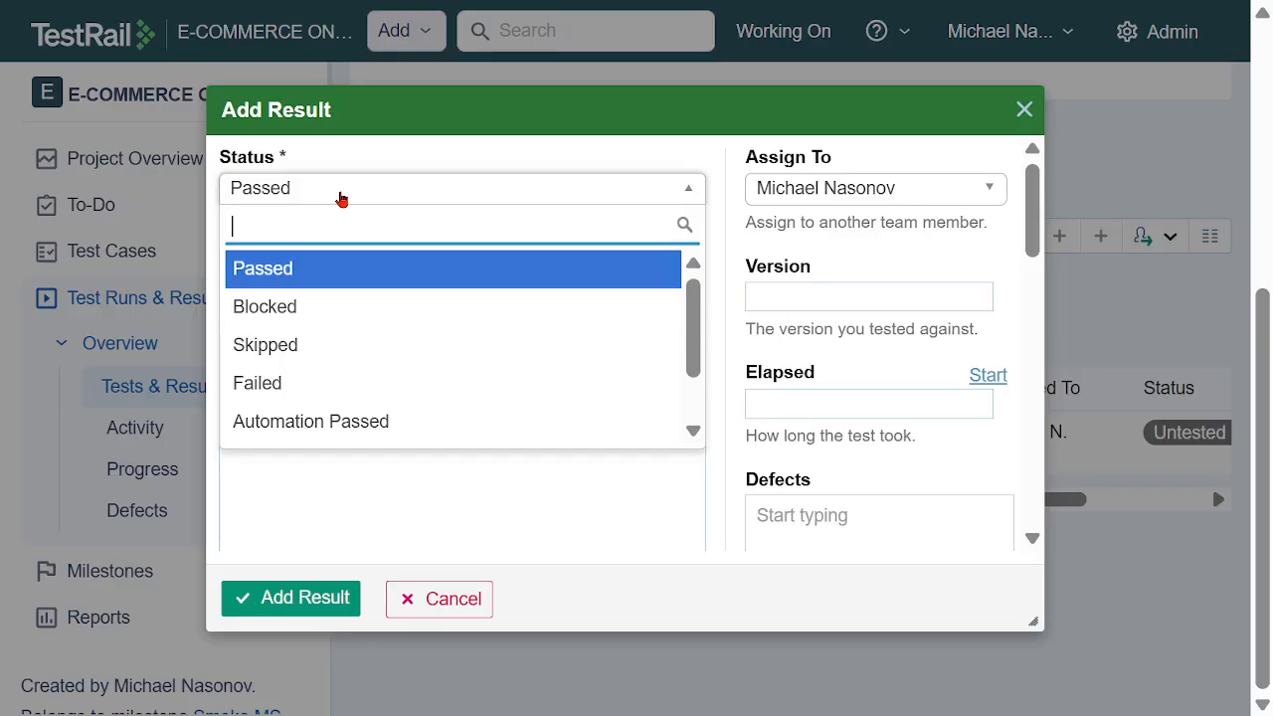
click(316, 274)
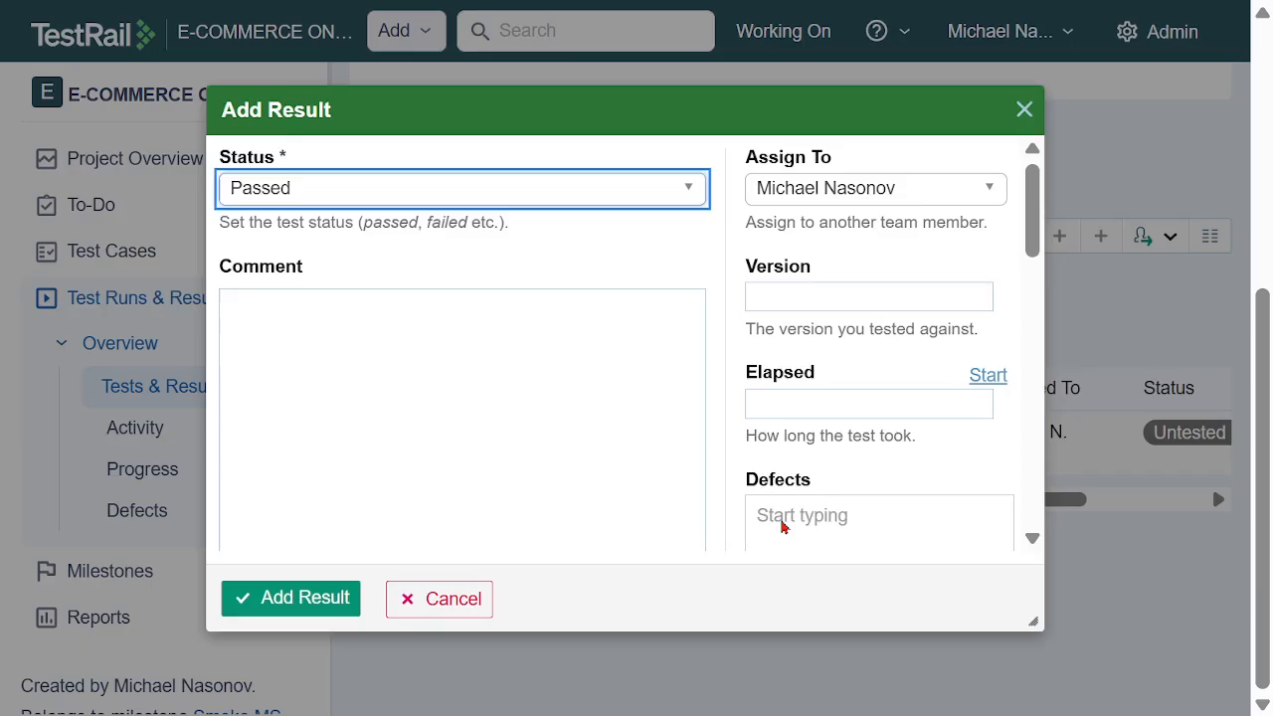
Examine the result form's defects field, bulk step-status shortcuts and overall status options
click(782, 527)
drag(1032, 225, 1028, 263)
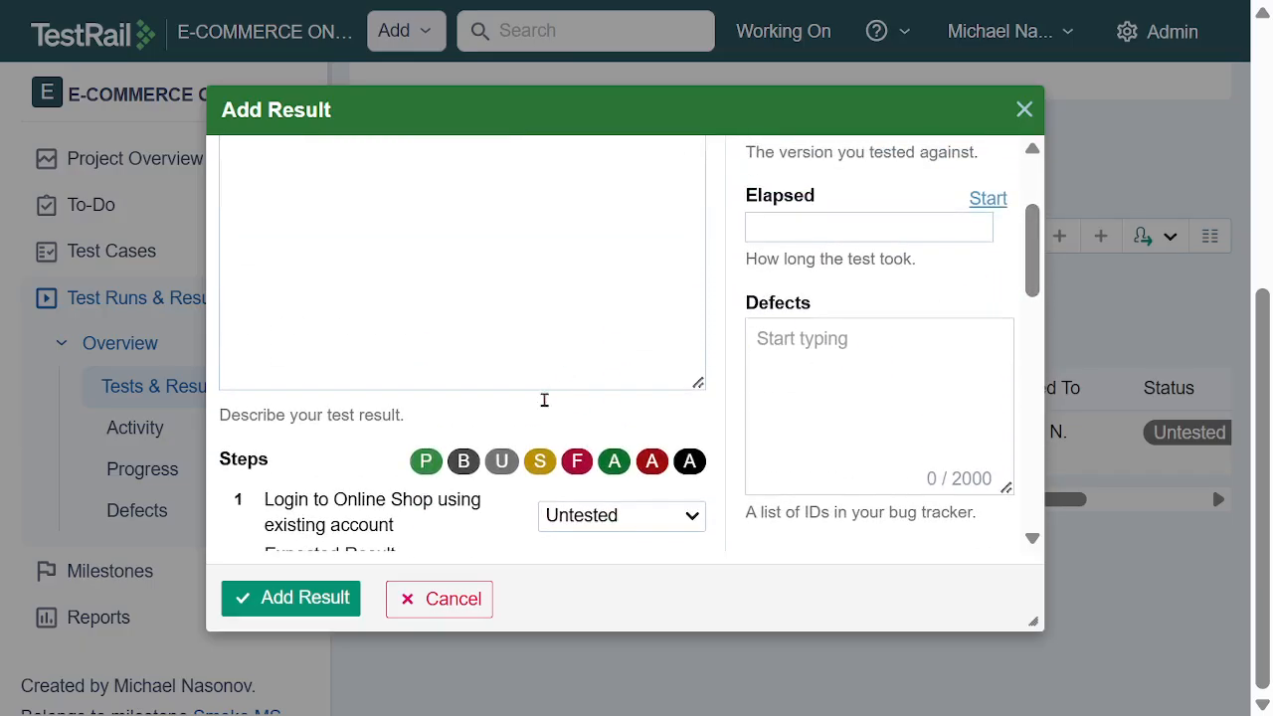
scroll(470, 357, down, 2)
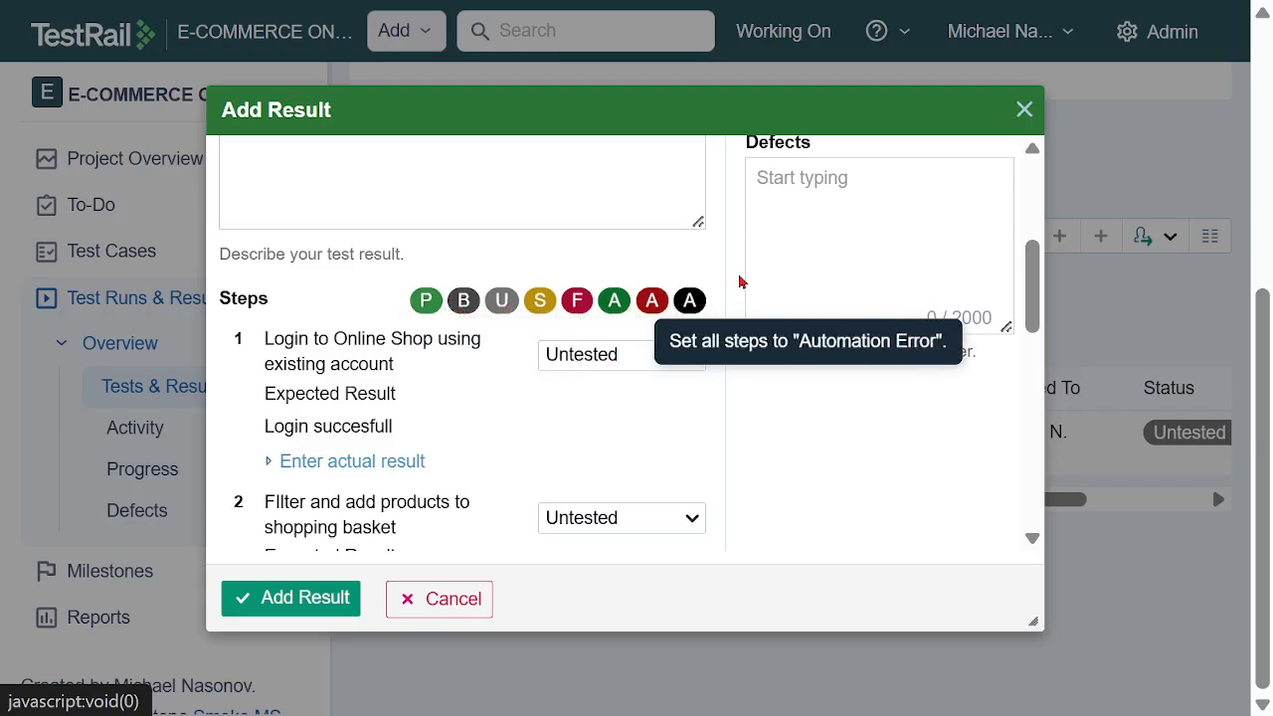
scroll(739, 260, up, 3)
scroll(645, 235, up, 1)
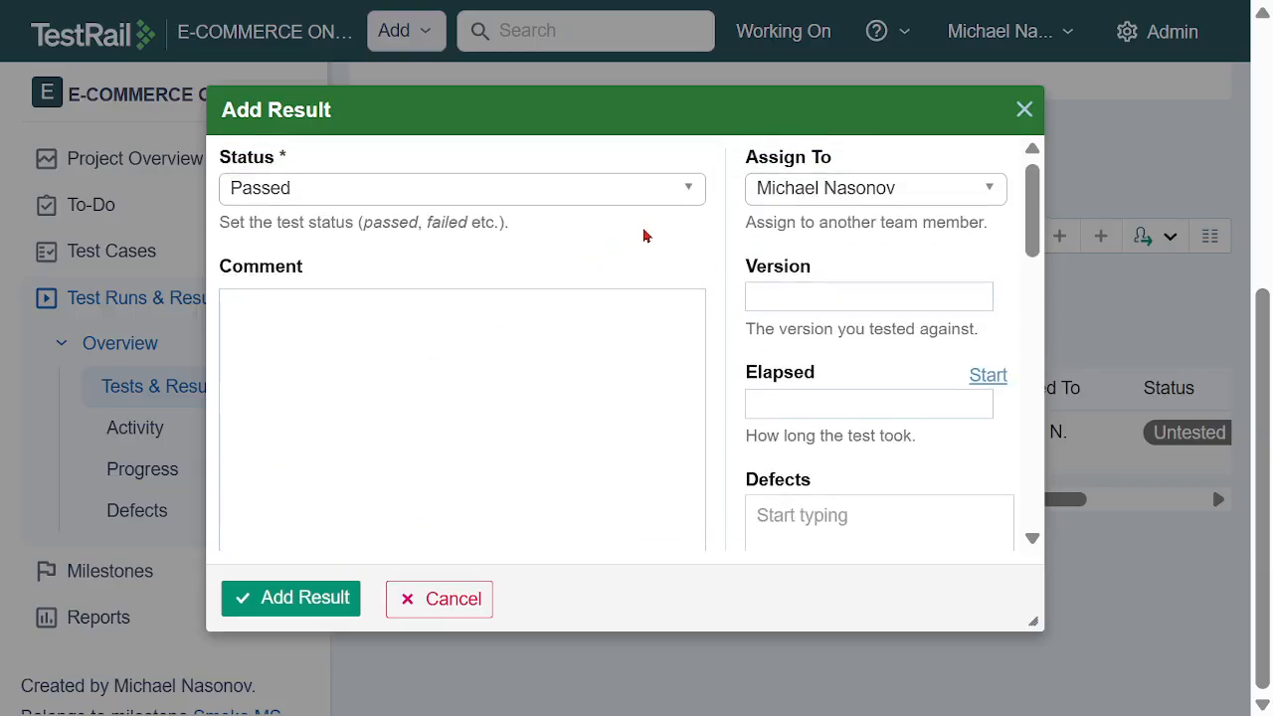
click(689, 195)
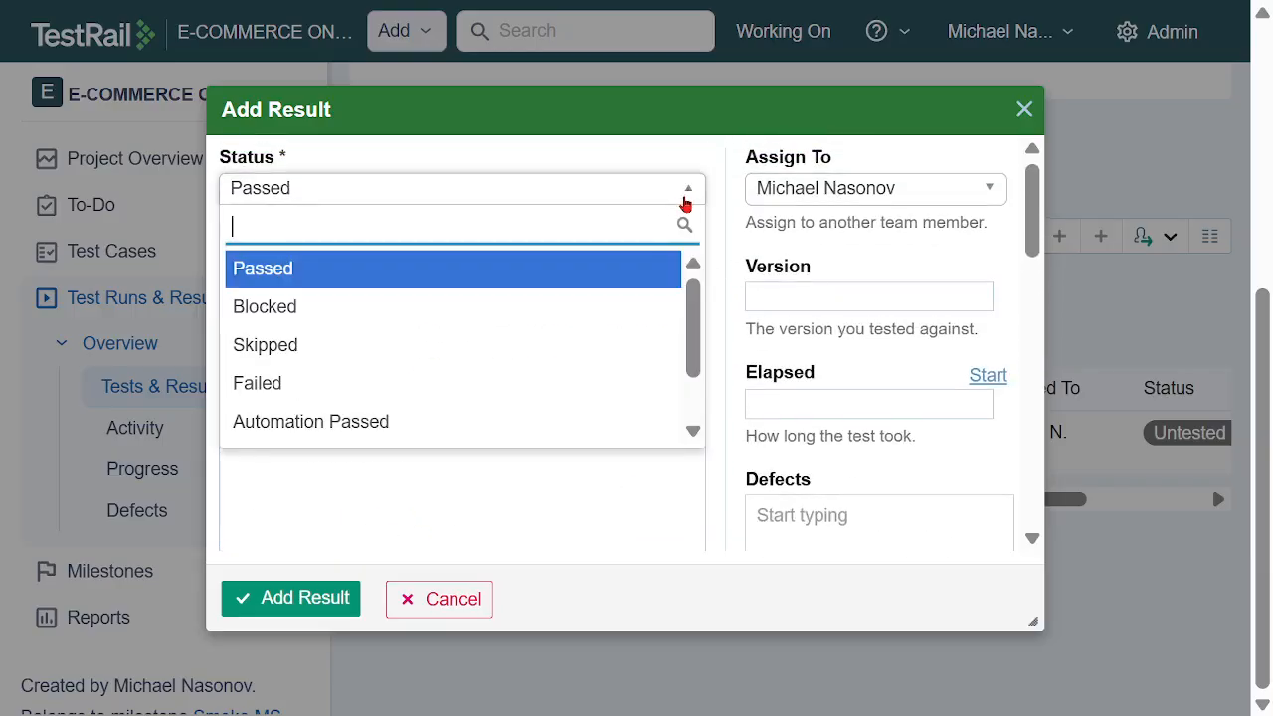
click(716, 295)
Set the login, product filtering and checkout steps of the smoke test result to Passed
scroll(718, 287, down, 6)
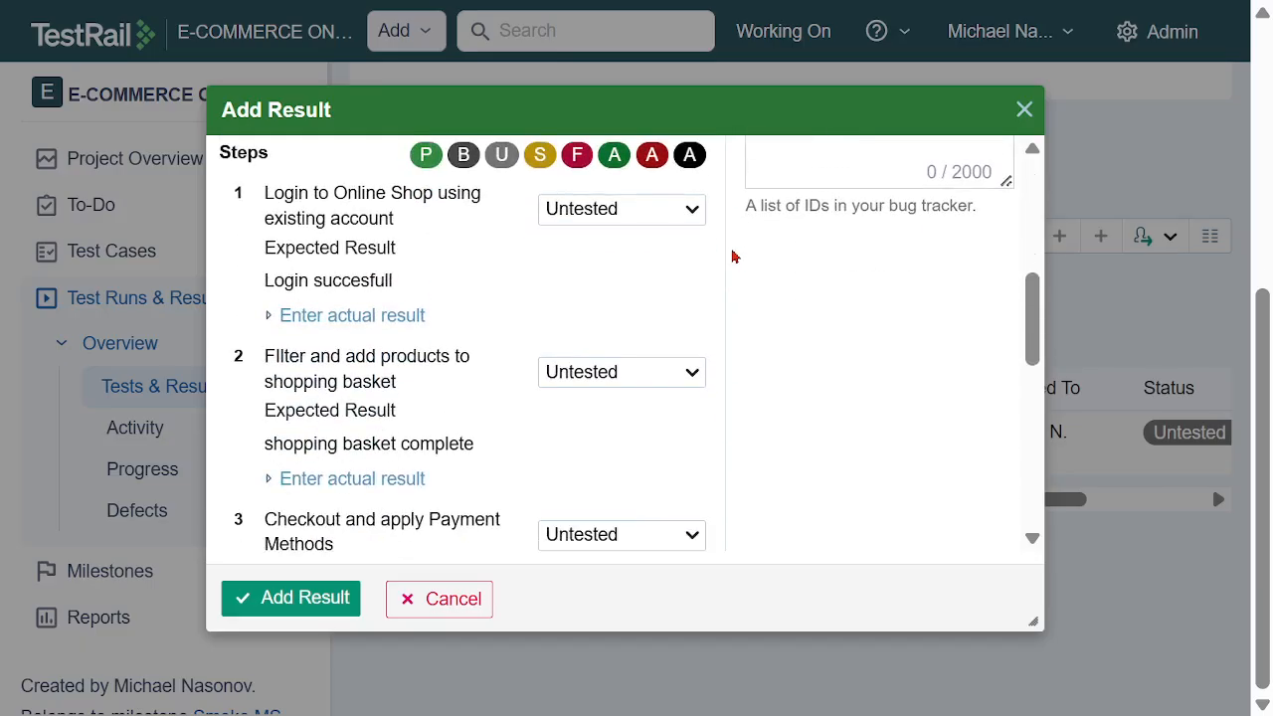
click(692, 210)
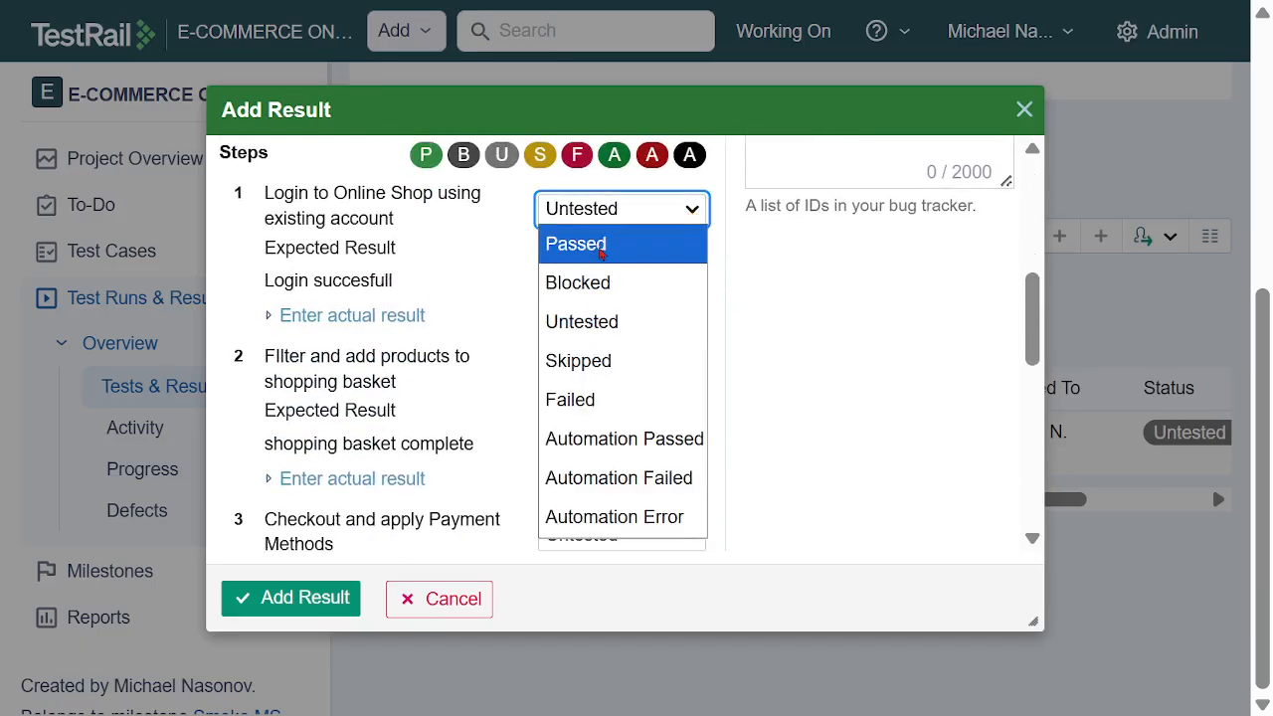
click(600, 246)
click(689, 376)
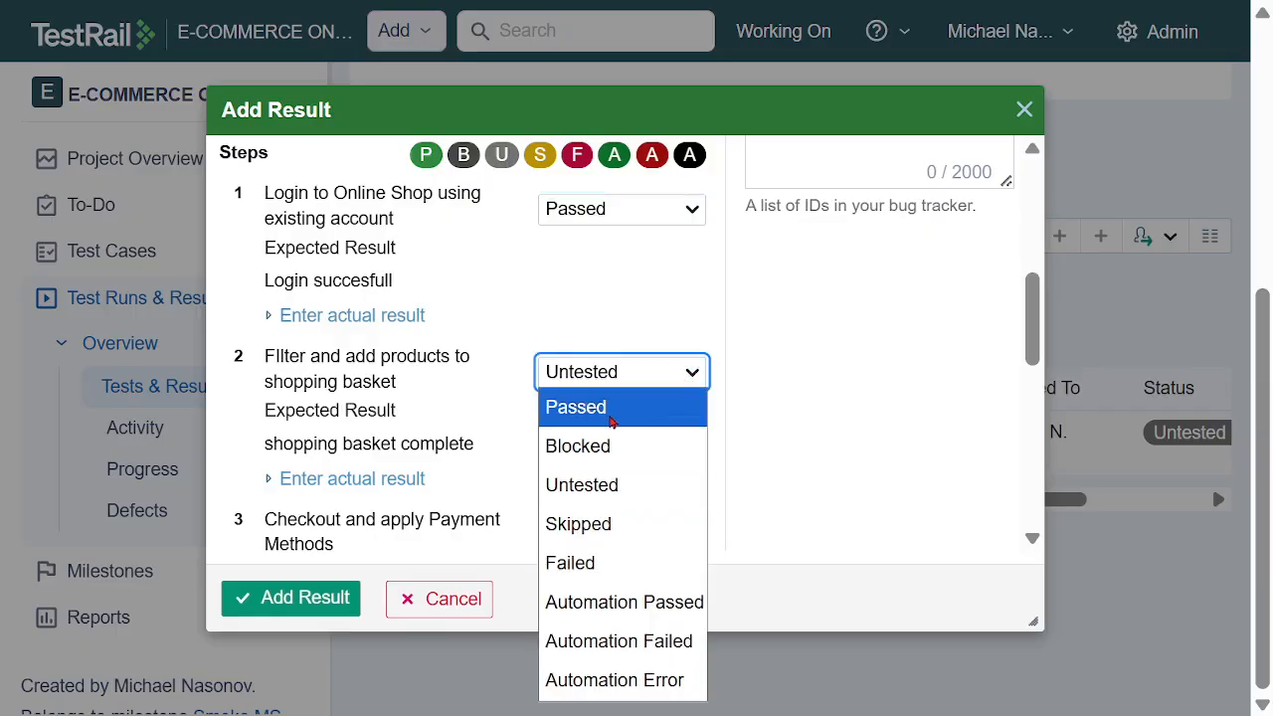
click(610, 408)
scroll(736, 369, down, 3)
click(693, 372)
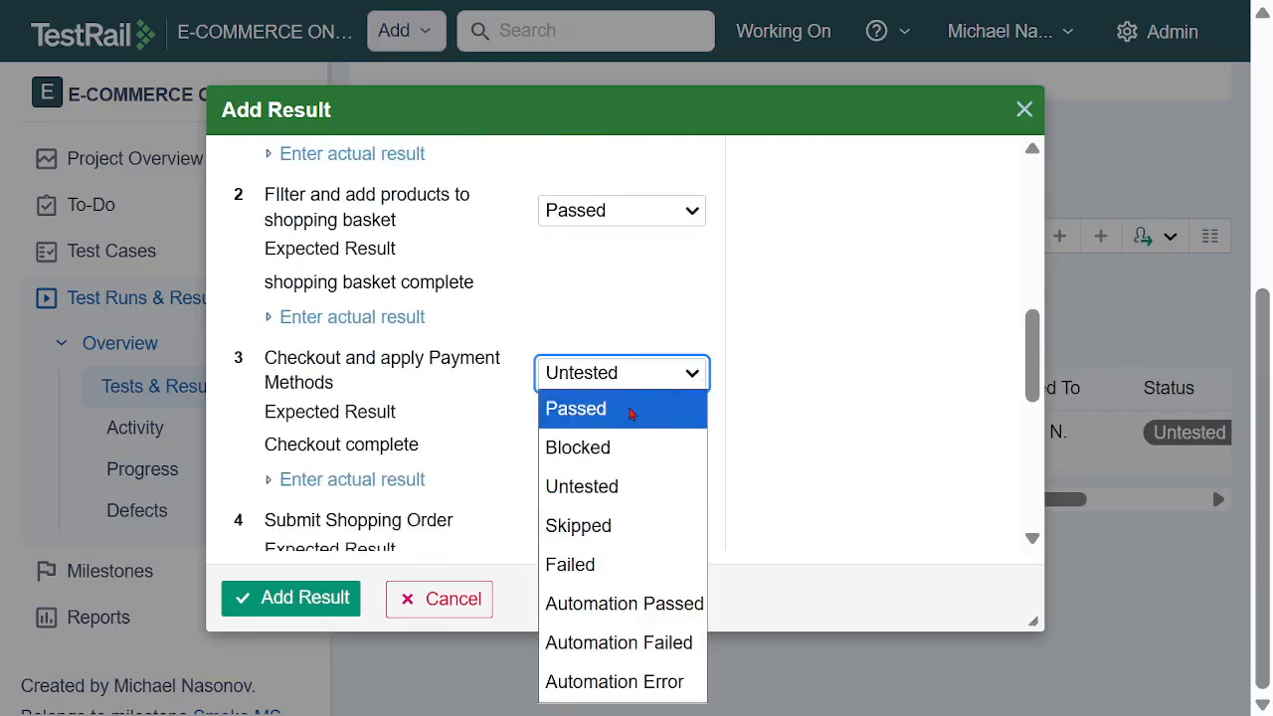
click(630, 408)
Set the Submit Shopping Order and Logout steps of the result to Passed
scroll(762, 361, down, 3)
click(692, 376)
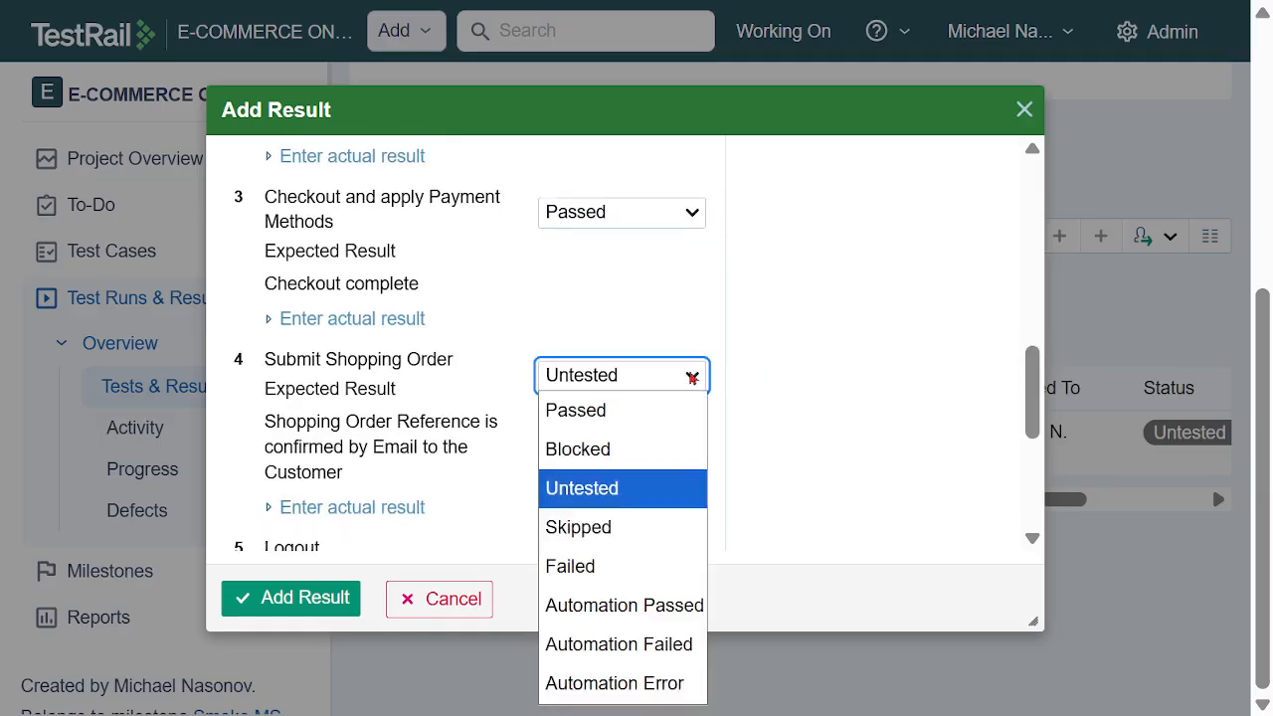
click(609, 409)
scroll(781, 359, down, 3)
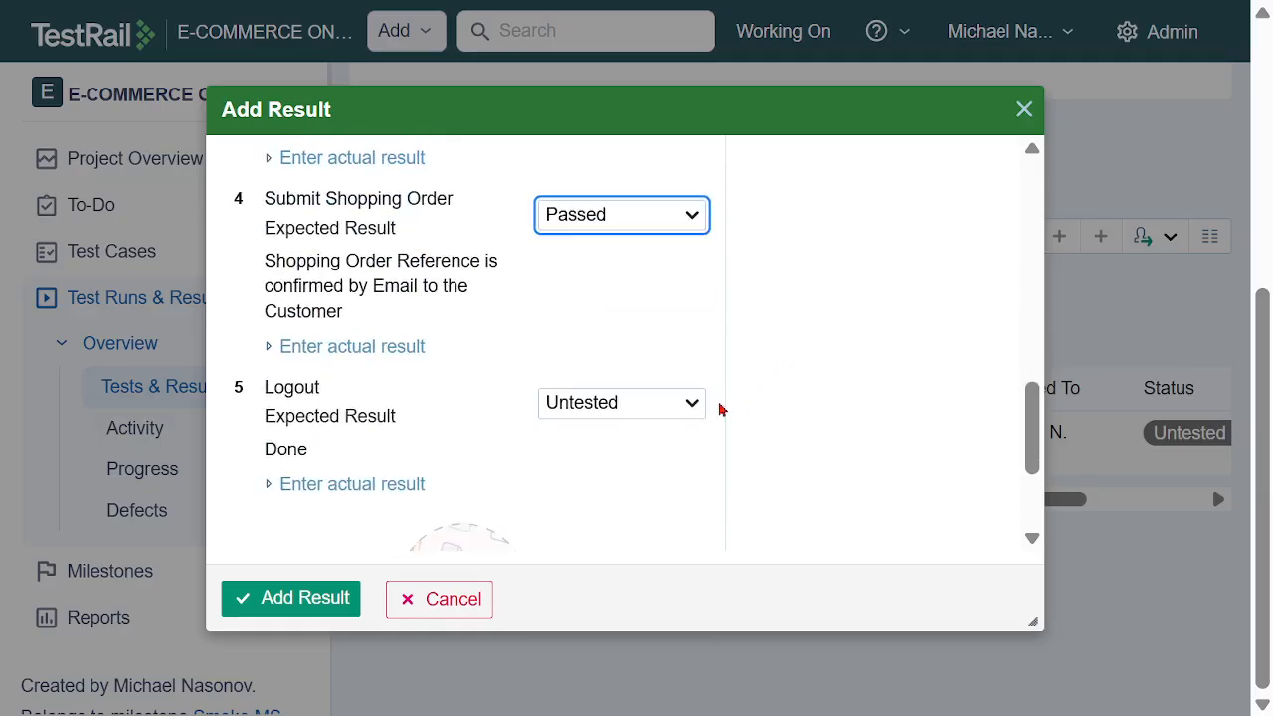
click(689, 402)
click(586, 93)
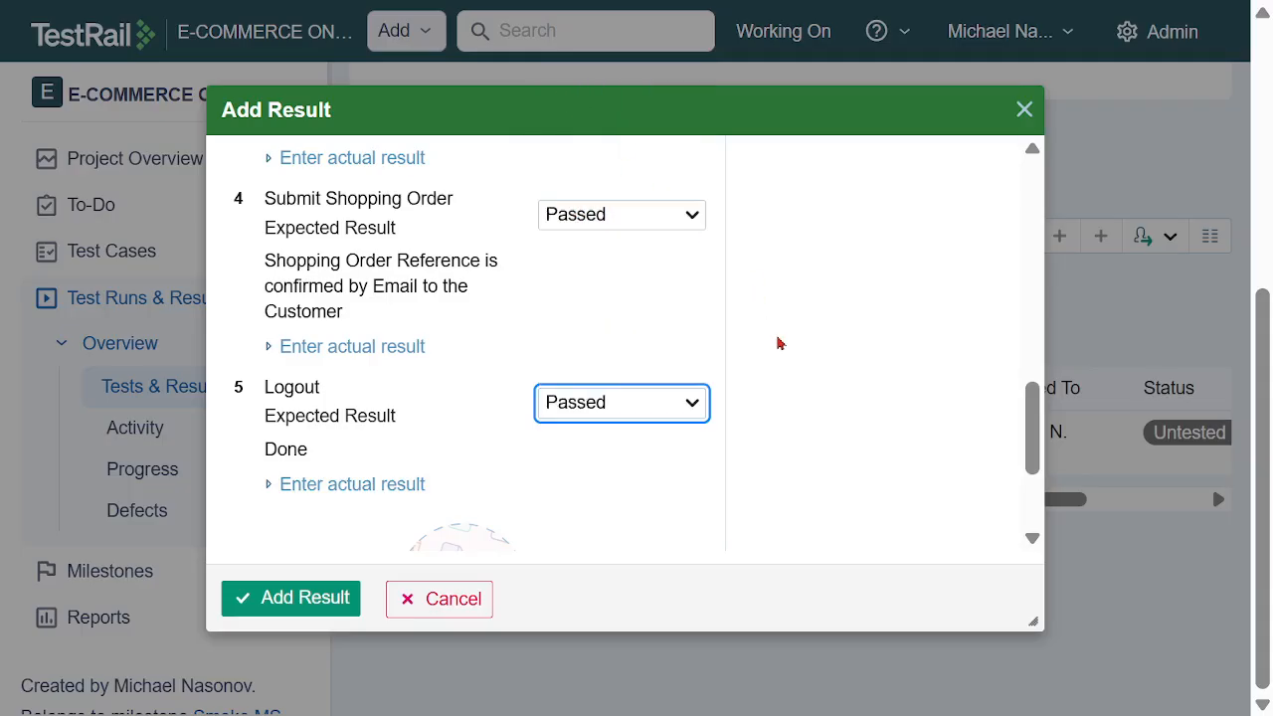
Add the completed smoke test result and check the Passed figure in the Smoke TR run summary
scroll(777, 326, down, 3)
scroll(778, 326, down, 1)
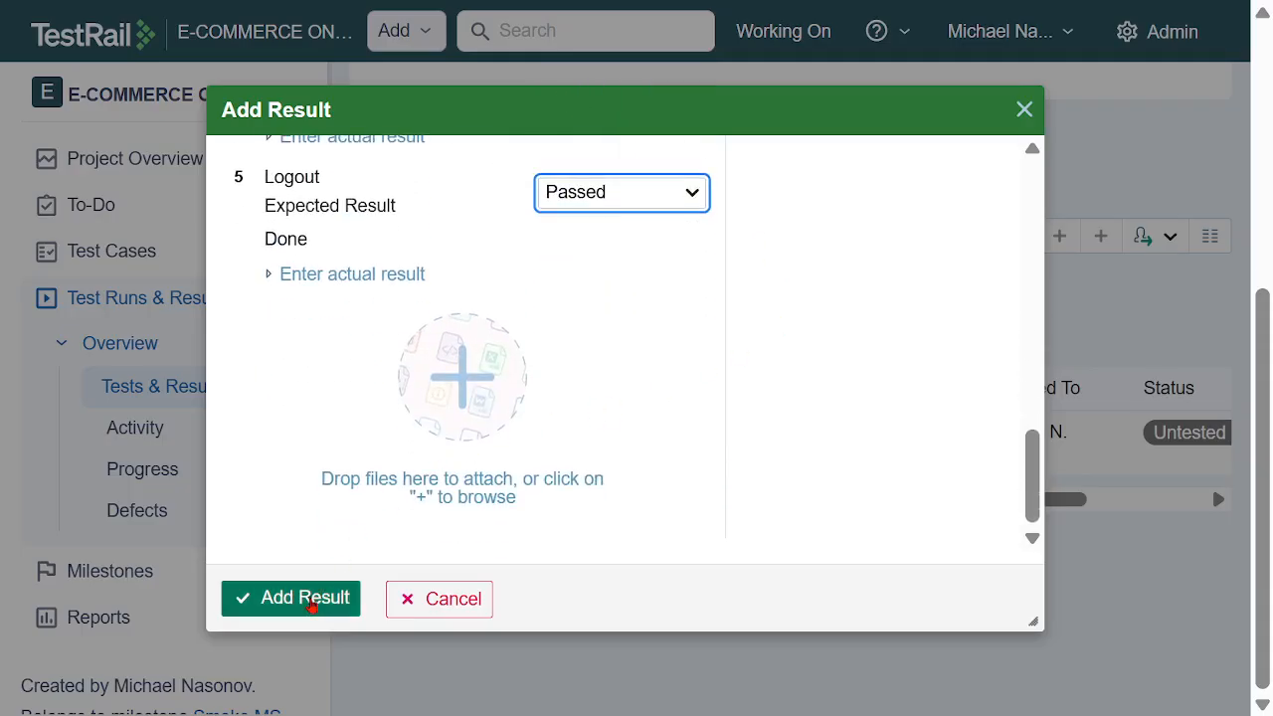
click(307, 598)
drag(887, 507, 776, 505)
scroll(904, 347, up, 5)
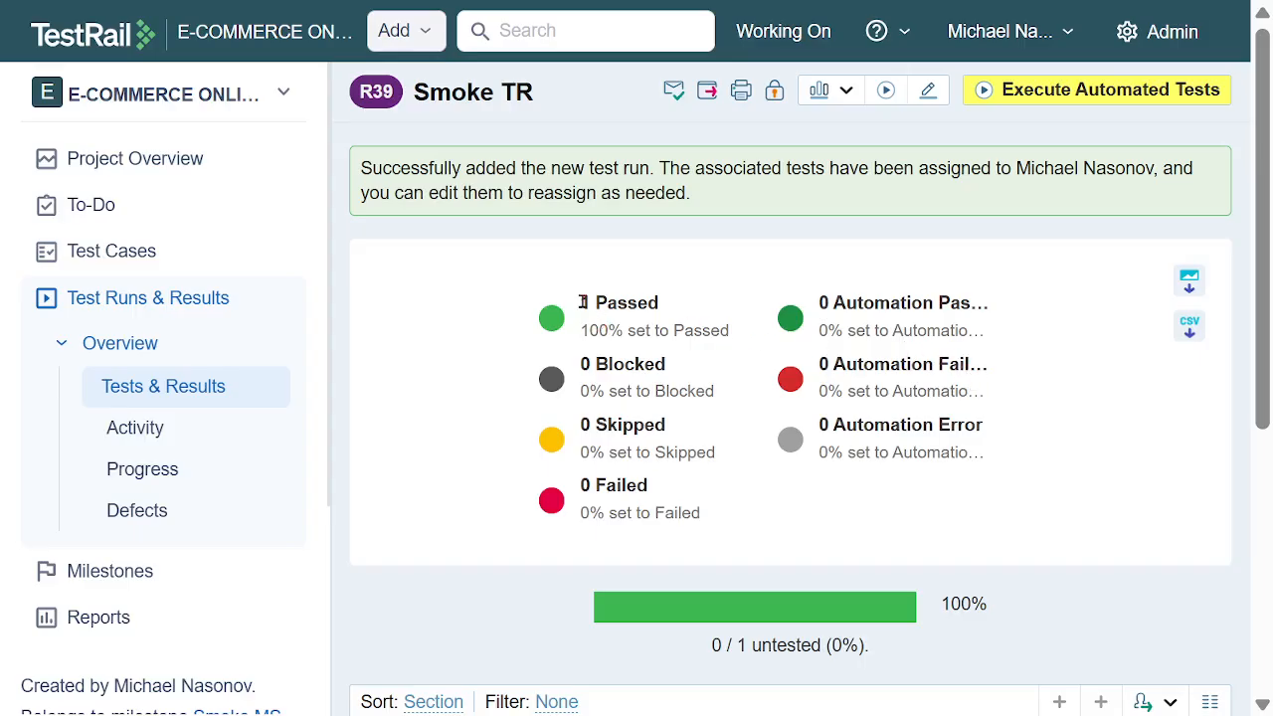
drag(582, 303, 690, 307)
click(692, 307)
Start another test run from the project's runs overview and name it Exploratory TR
click(104, 307)
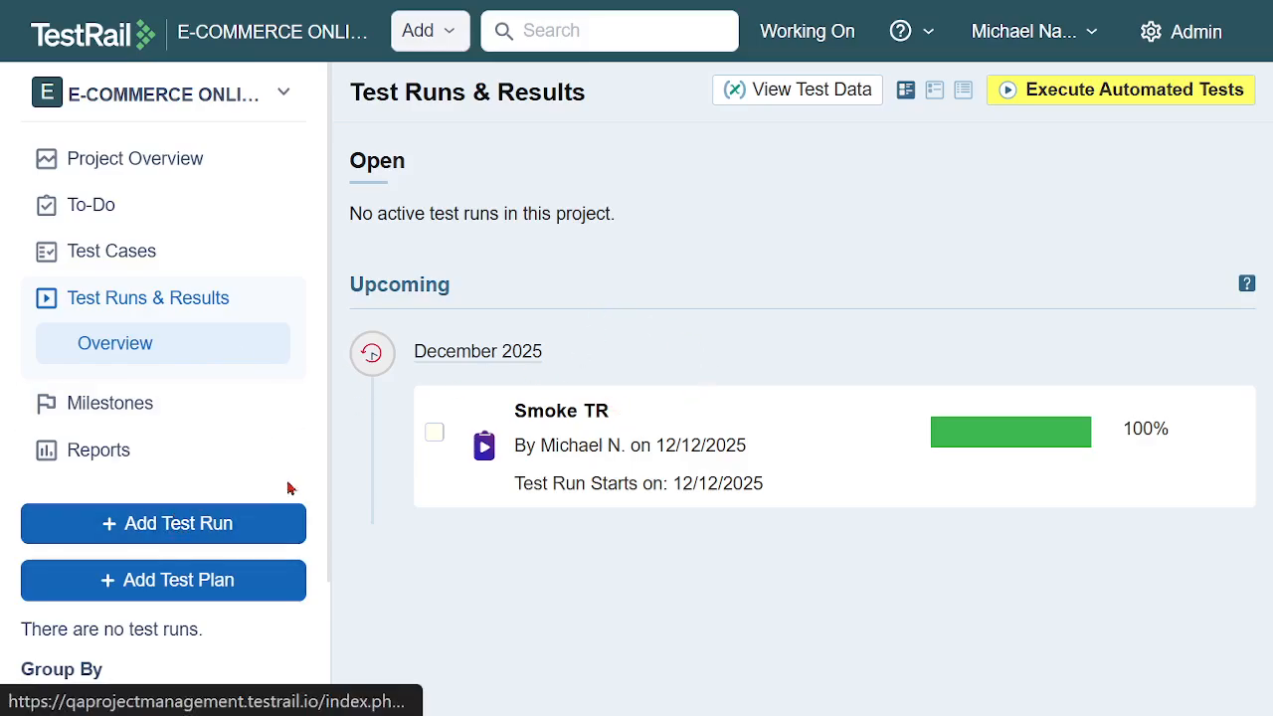
click(174, 533)
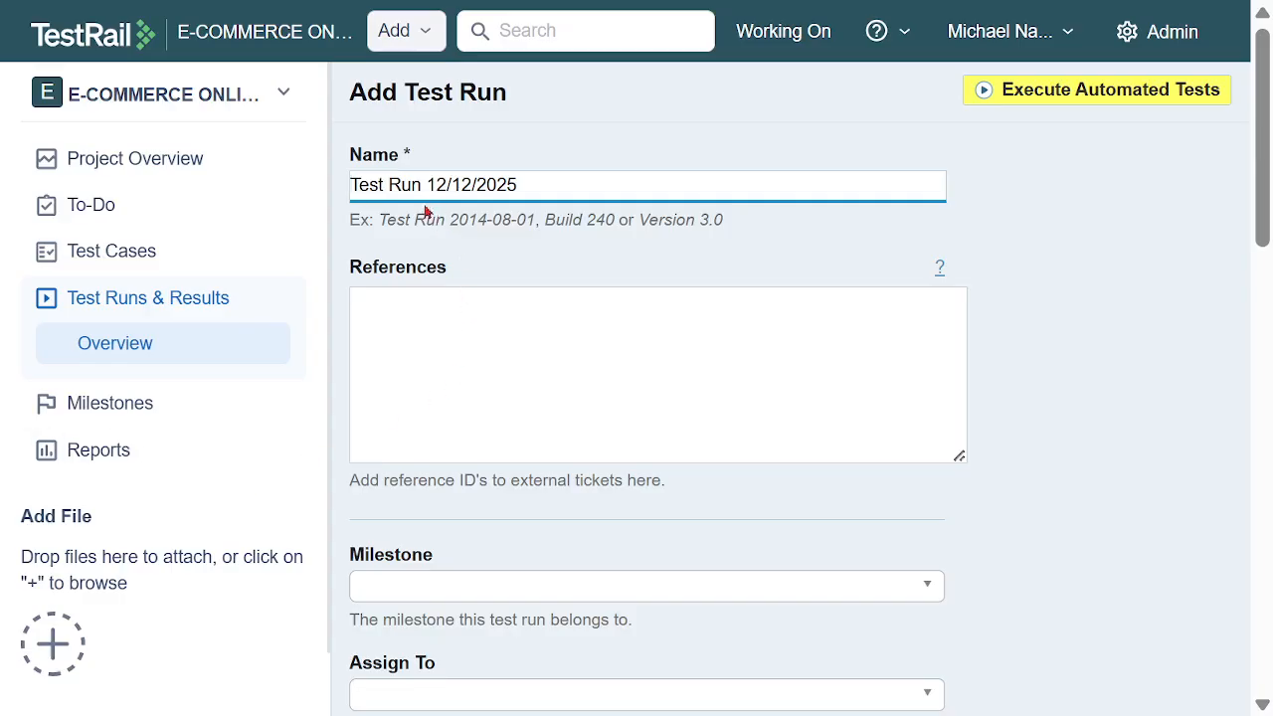
drag(531, 189, 321, 196)
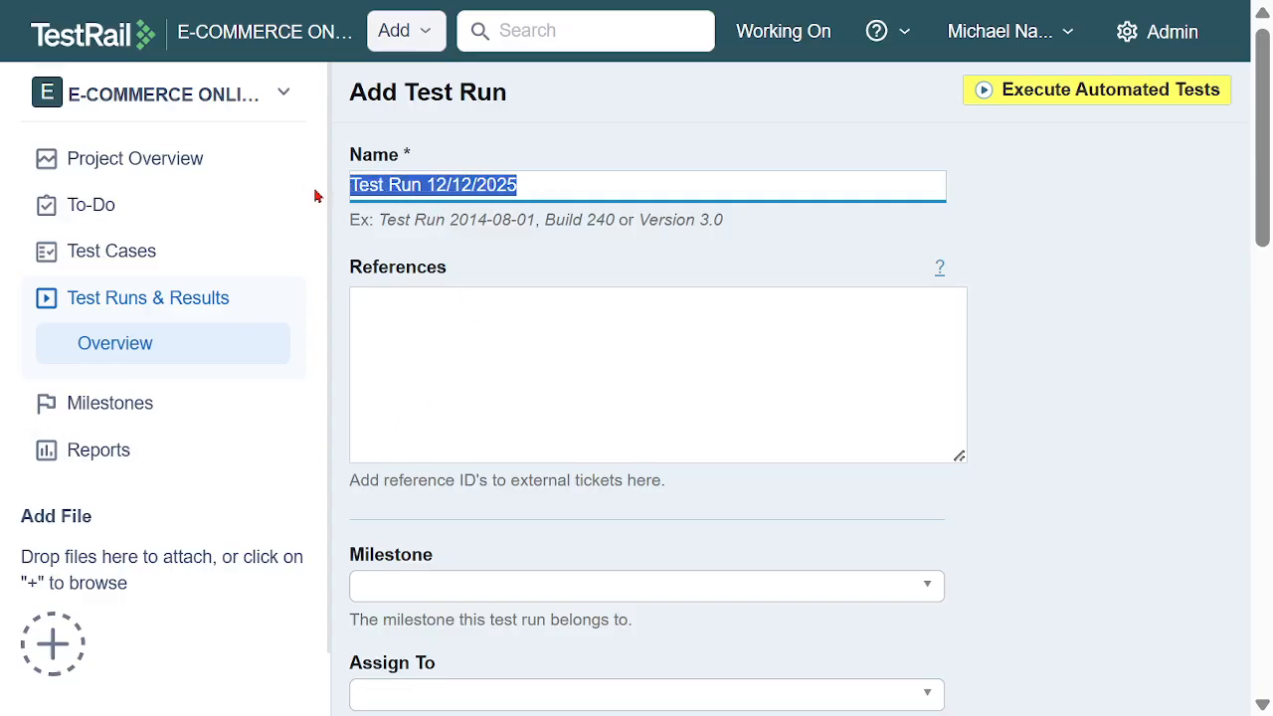
text(Exploratory TR)
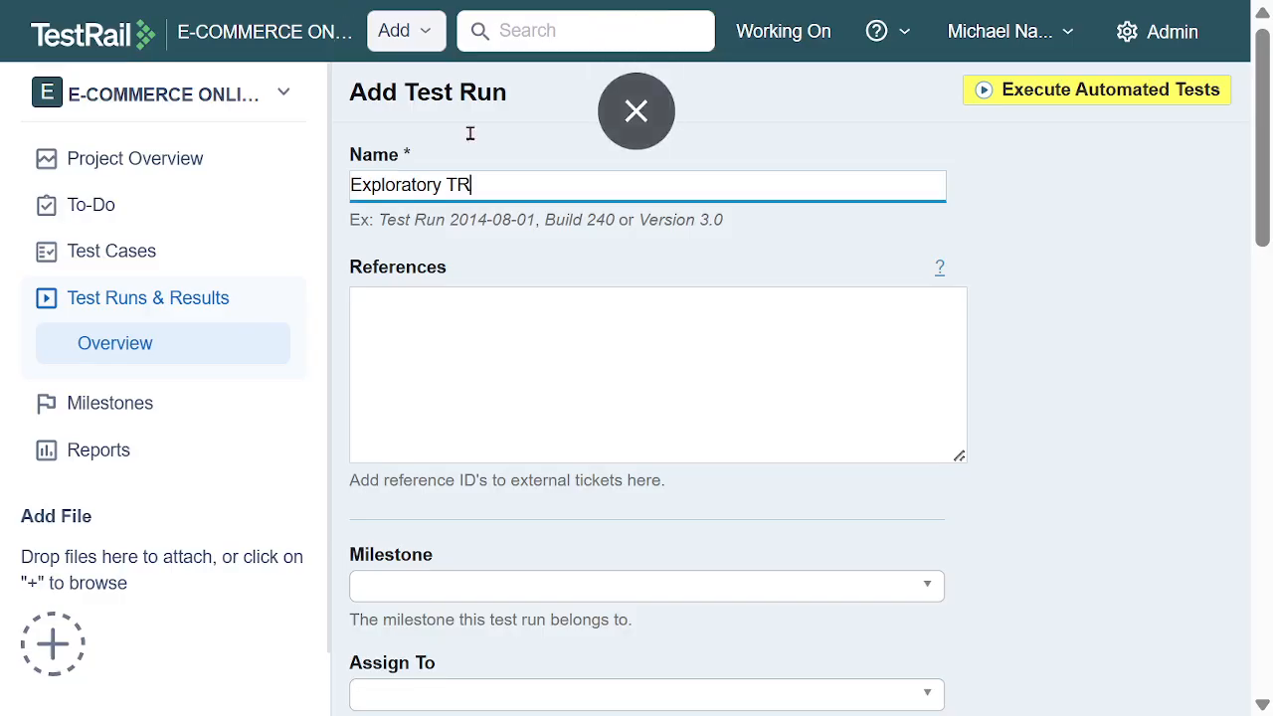
Link the new run to the Exploratory MS milestone and assign it to the team member
scroll(725, 363, down, 2)
click(697, 422)
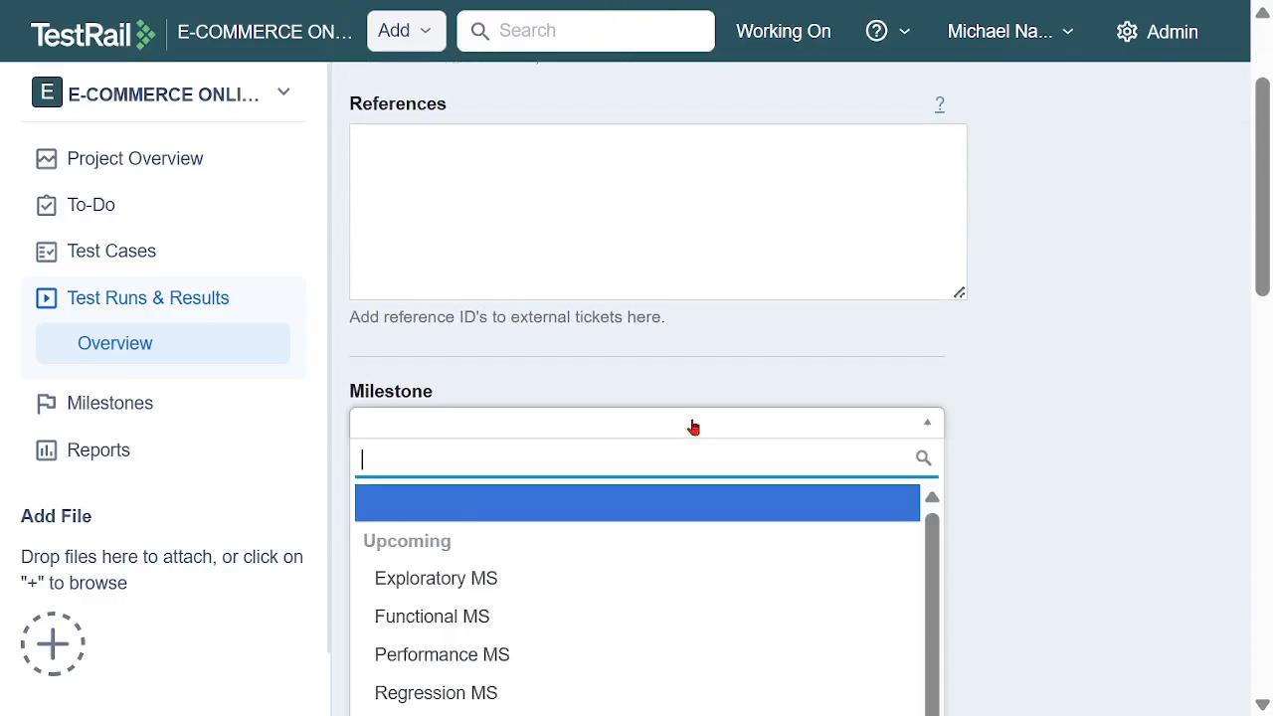
scroll(666, 472, down, 2)
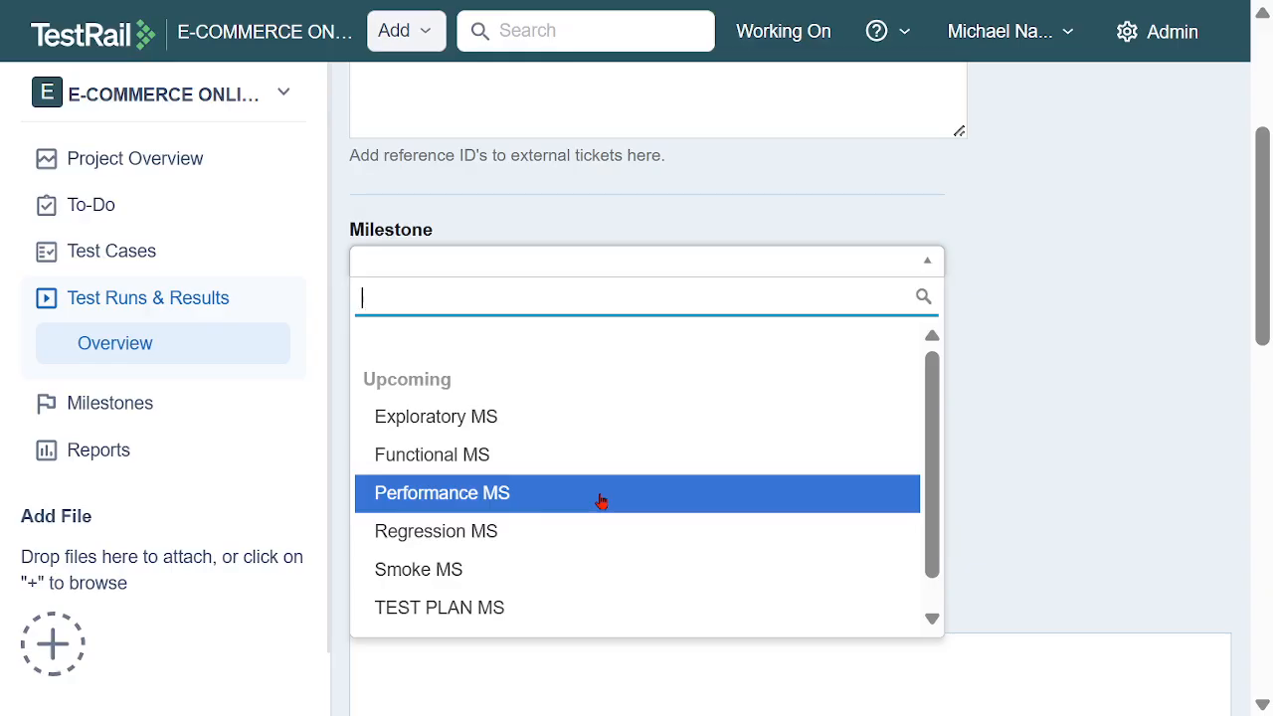
click(478, 419)
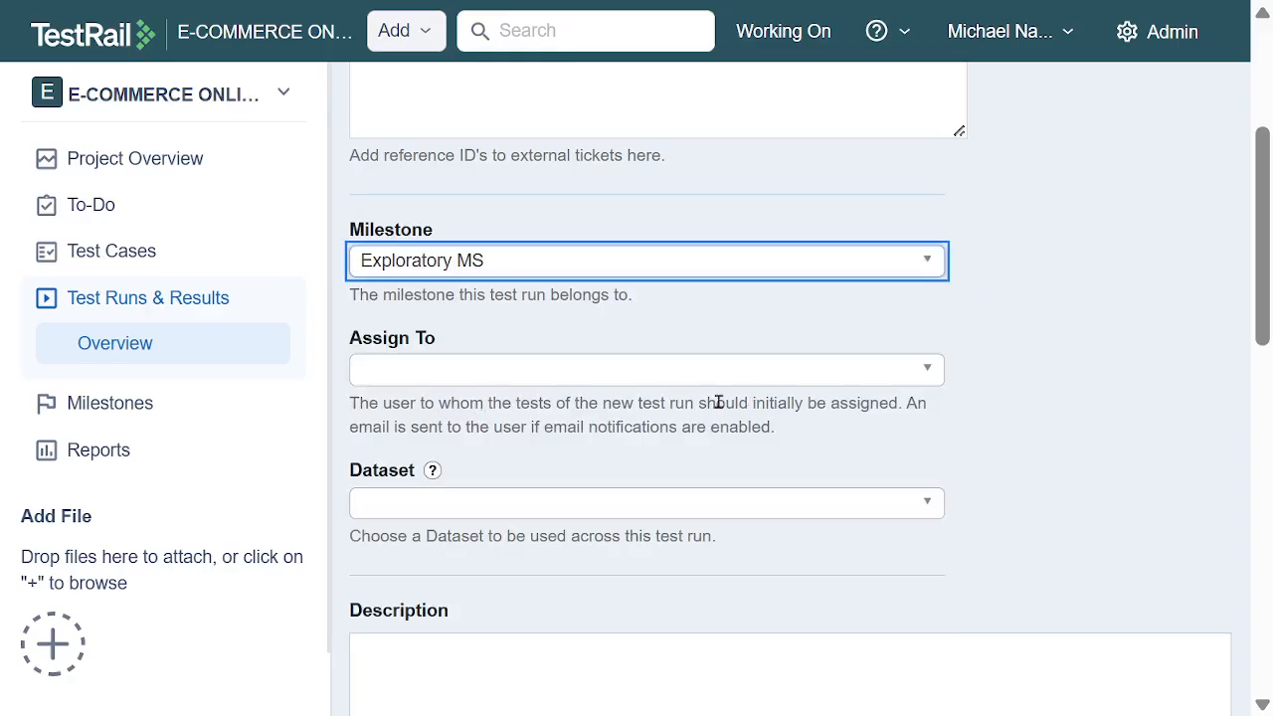
click(702, 385)
click(545, 523)
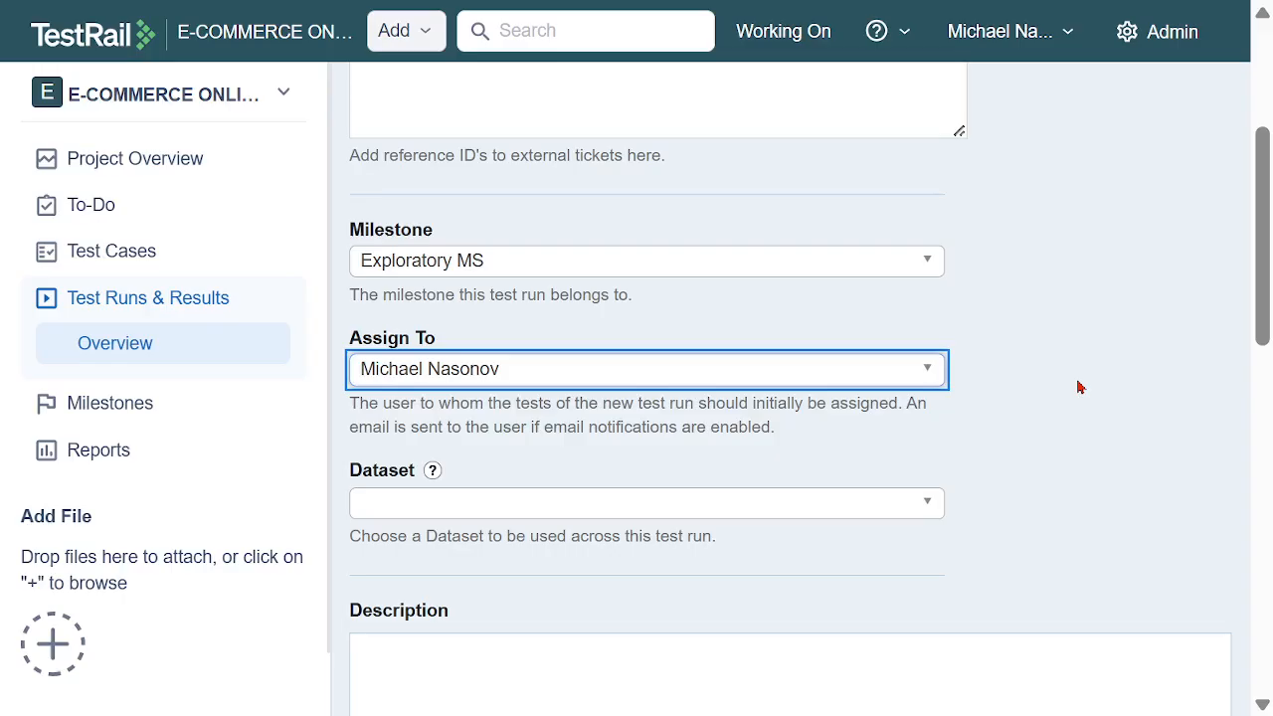
Set both the start date and the end date of the test run to 12/12/2025
scroll(1082, 387, down, 2)
scroll(1076, 380, down, 2)
scroll(1098, 346, down, 4)
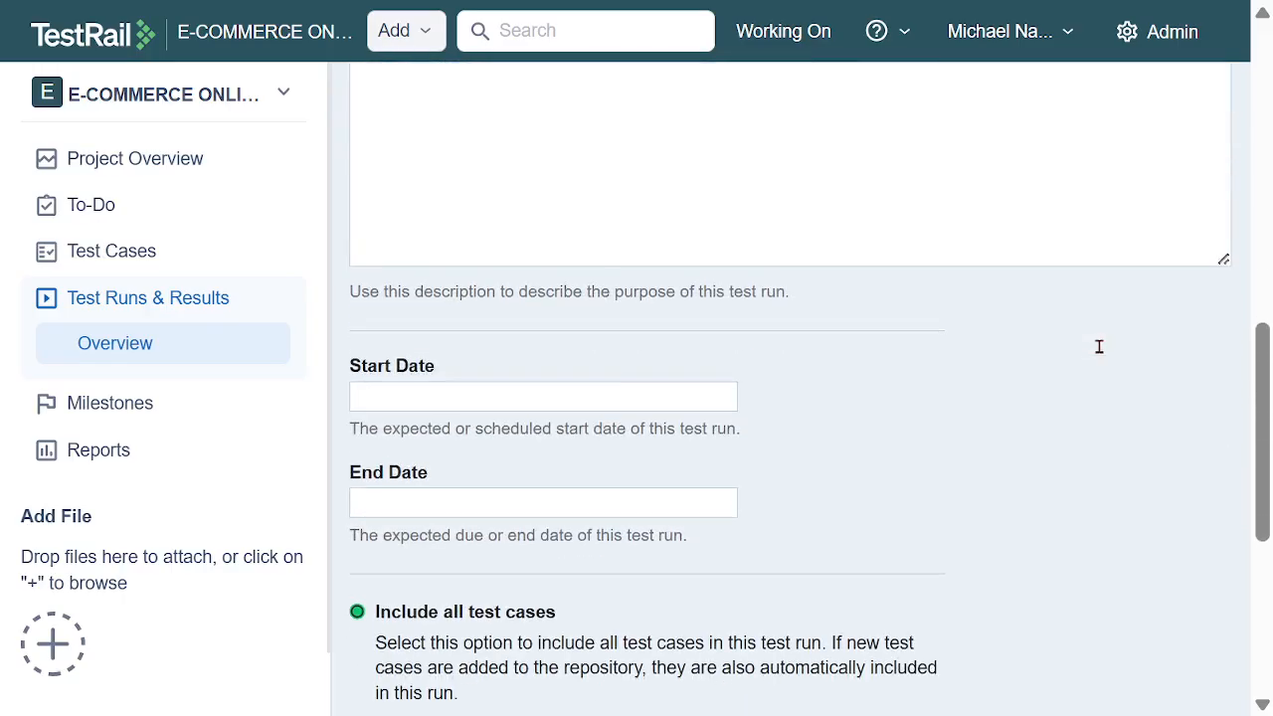
click(685, 395)
click(707, 174)
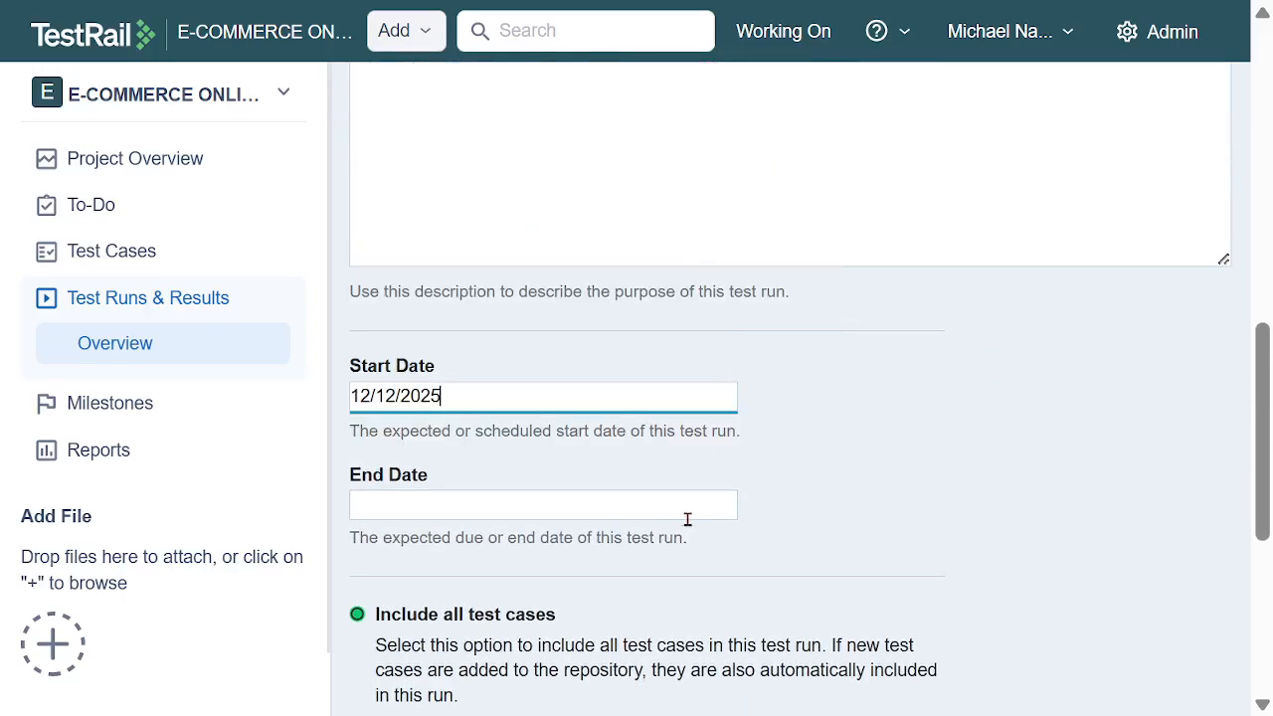
click(676, 507)
click(712, 278)
Limit the run to specific test cases and include only TC02 - General Exploratory Case from Exploratory TS
scroll(1003, 367, down, 4)
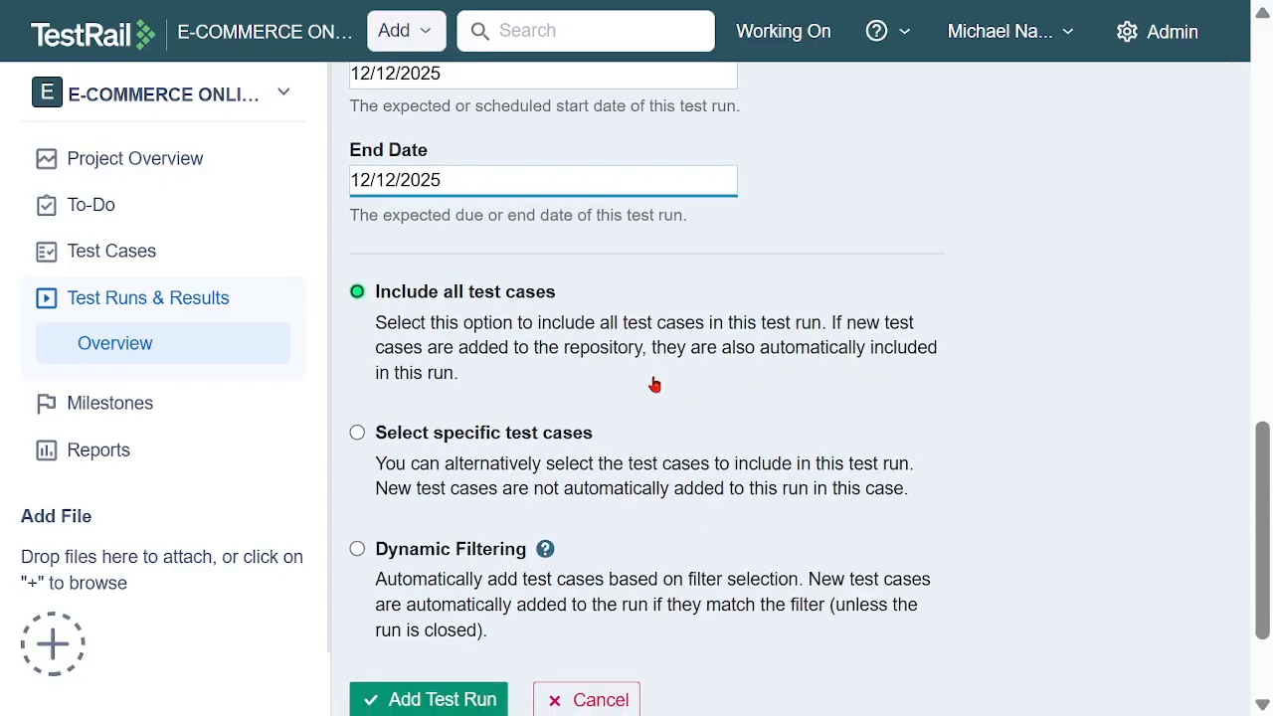
click(462, 444)
scroll(659, 431, down, 2)
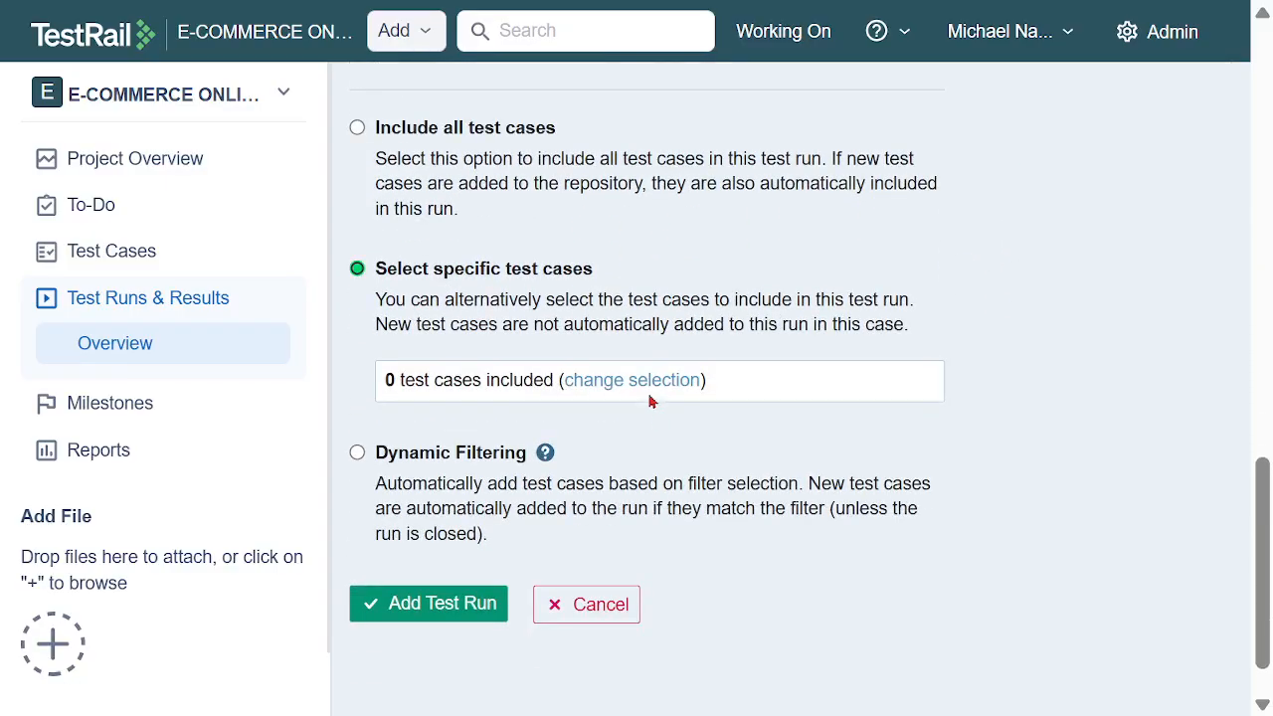
click(652, 380)
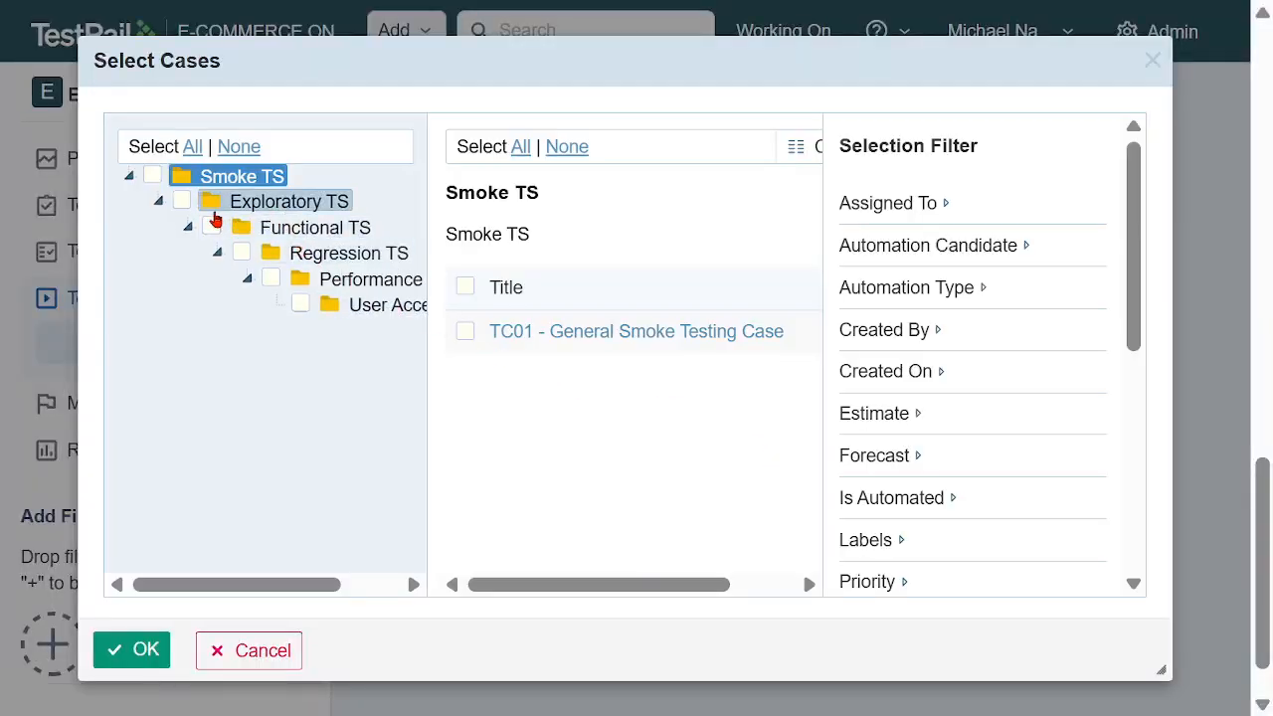
click(183, 203)
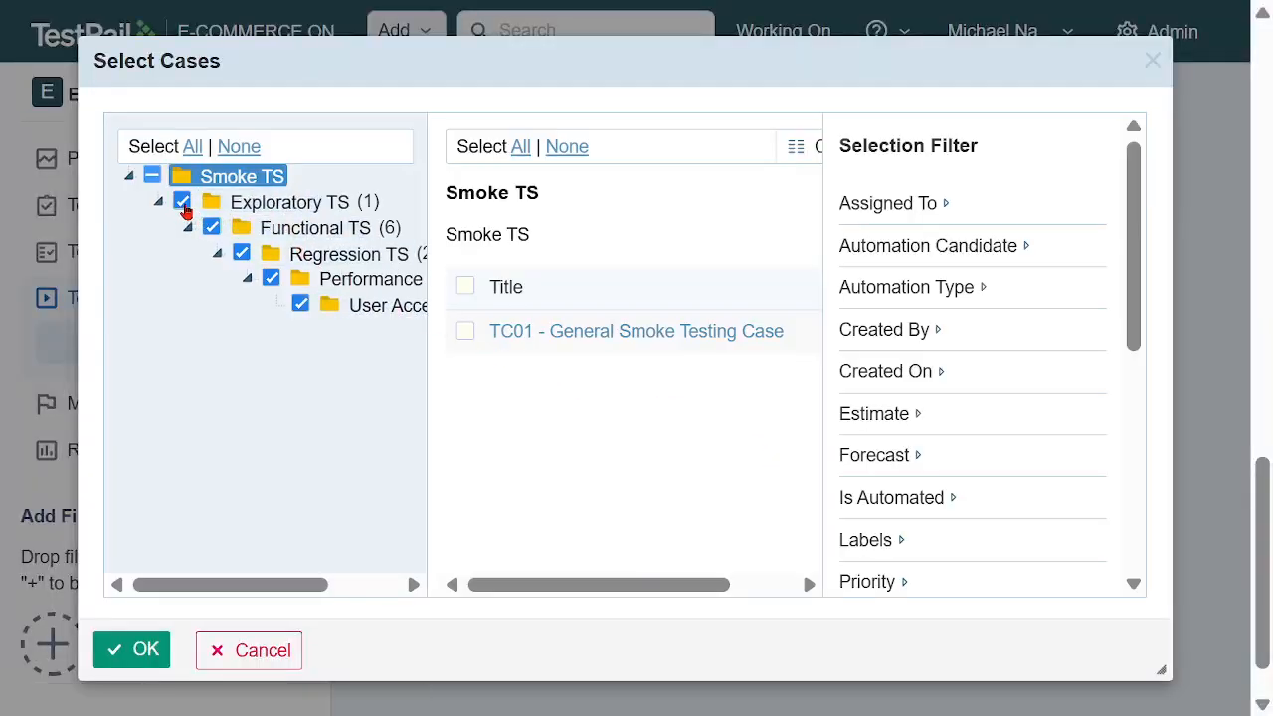
click(183, 203)
click(253, 203)
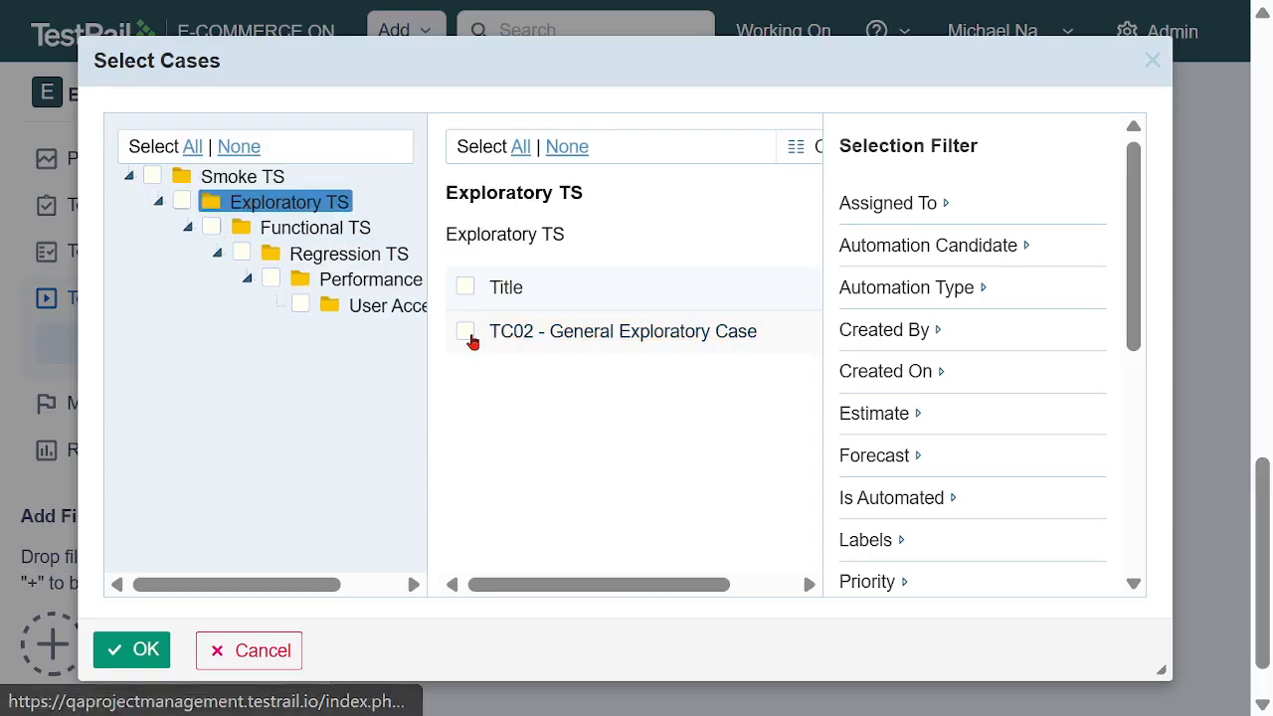
click(468, 337)
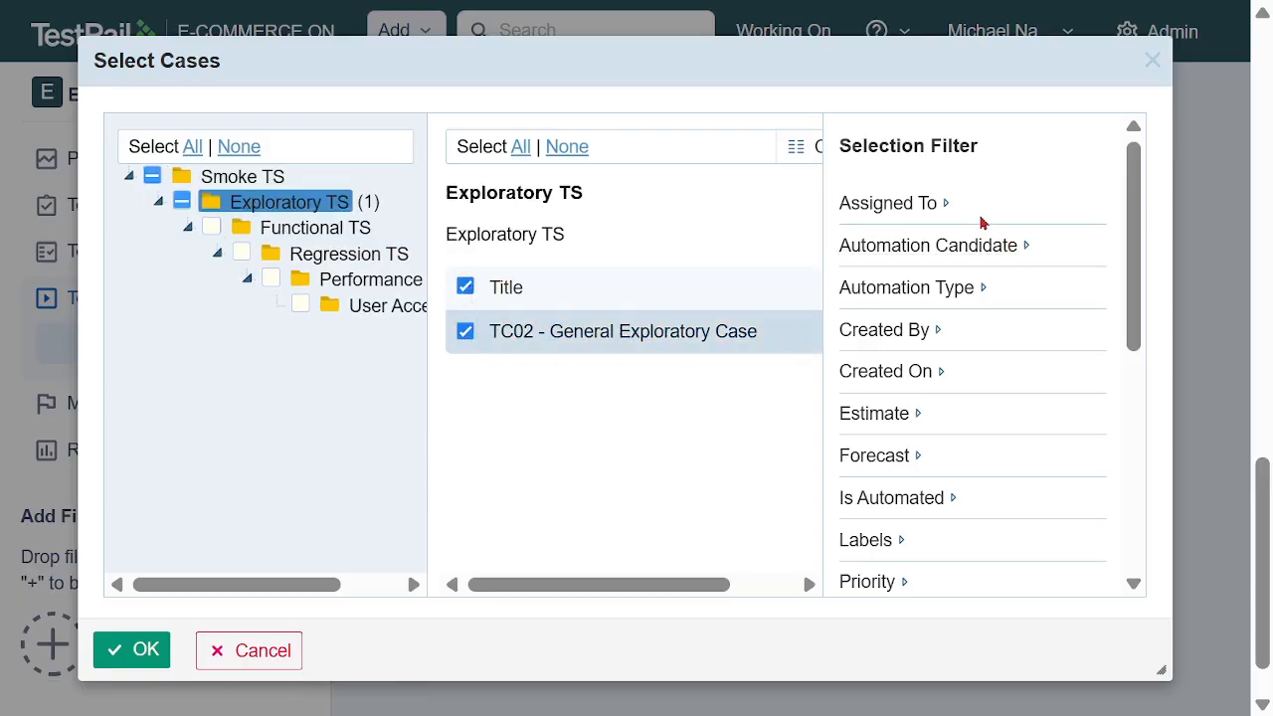
Filter the case selection by the assigned team member and confirm the selection
click(947, 205)
click(931, 258)
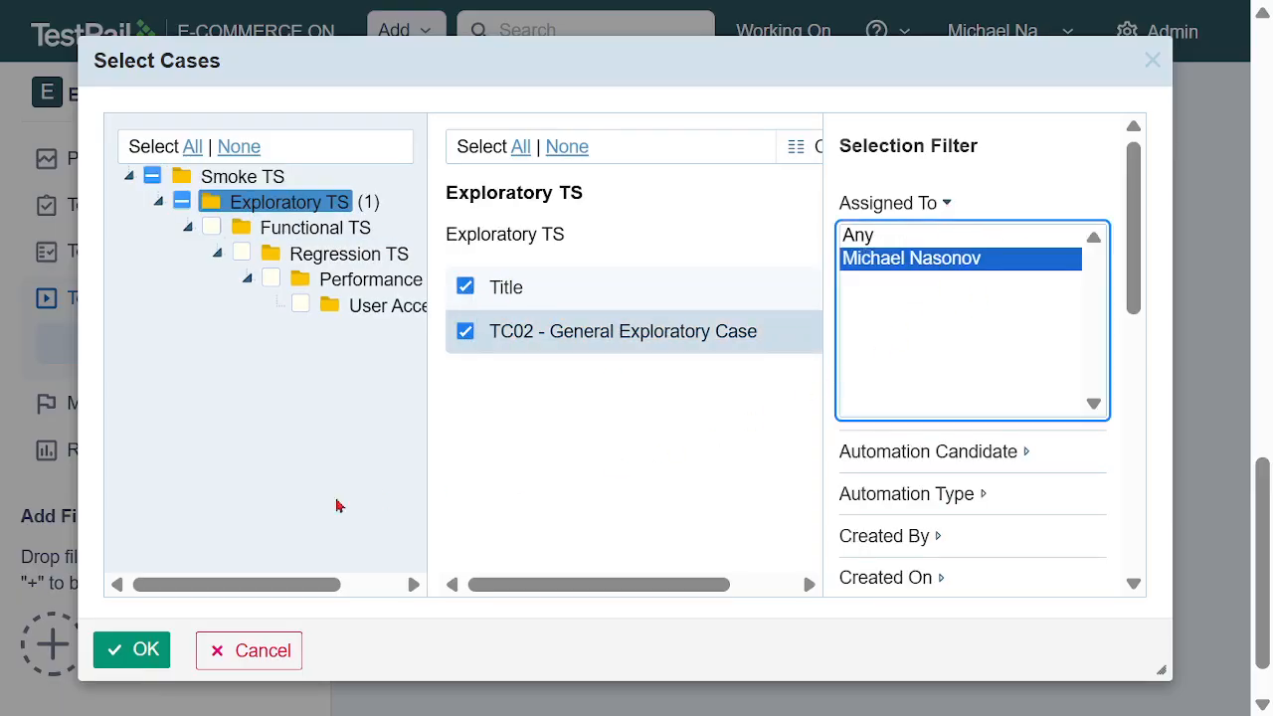
click(138, 656)
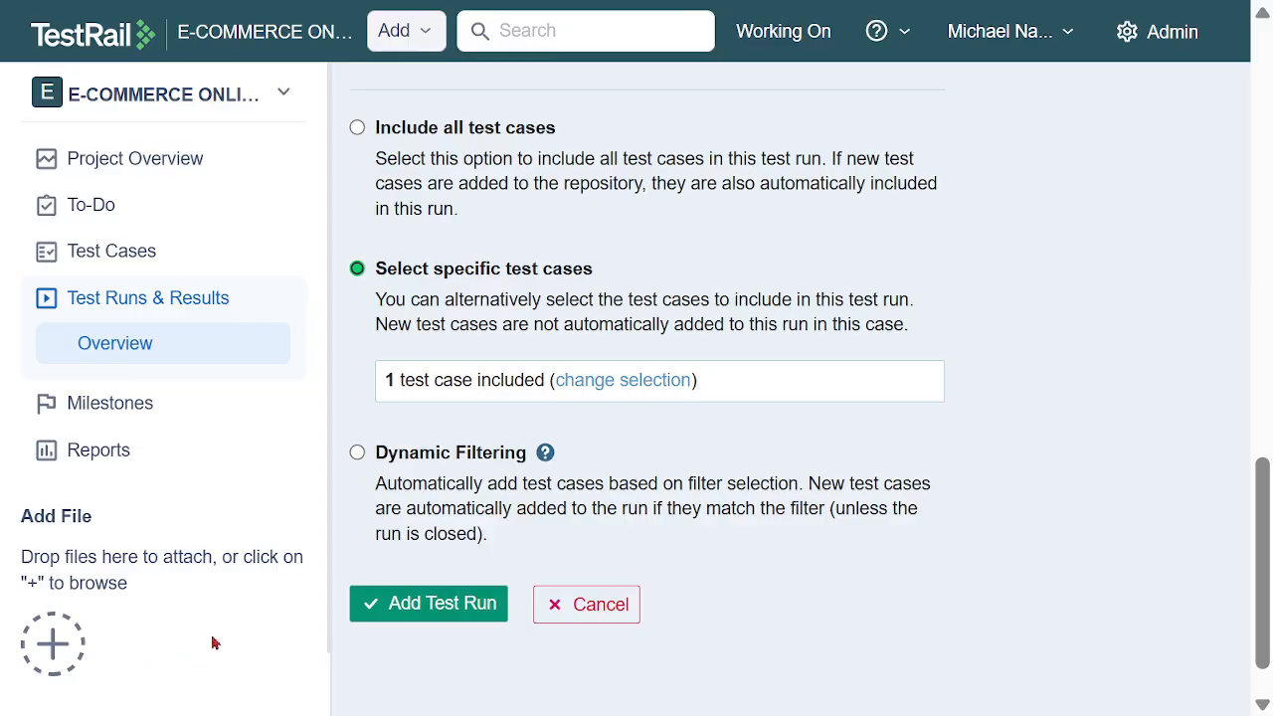
Add the configured Exploratory TR test run and bring up its Exploratory TS test list
click(453, 603)
scroll(1029, 433, down, 2)
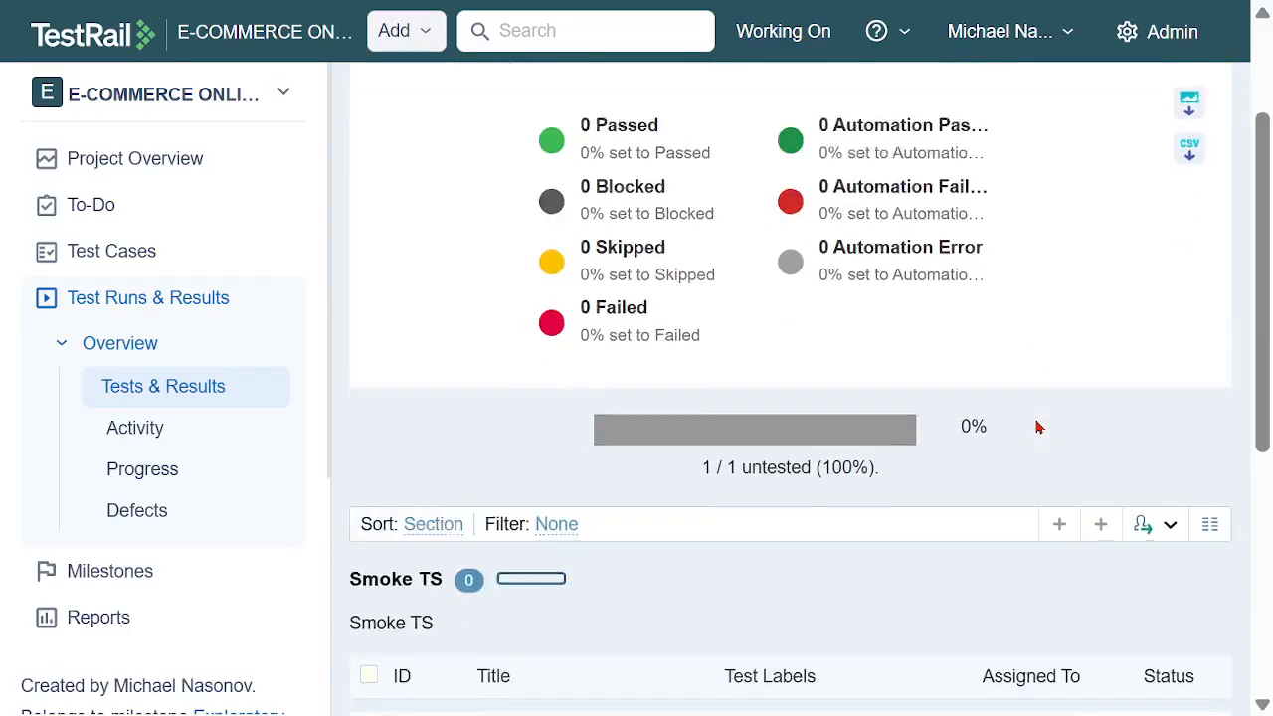
scroll(1038, 426, down, 1)
scroll(952, 431, down, 2)
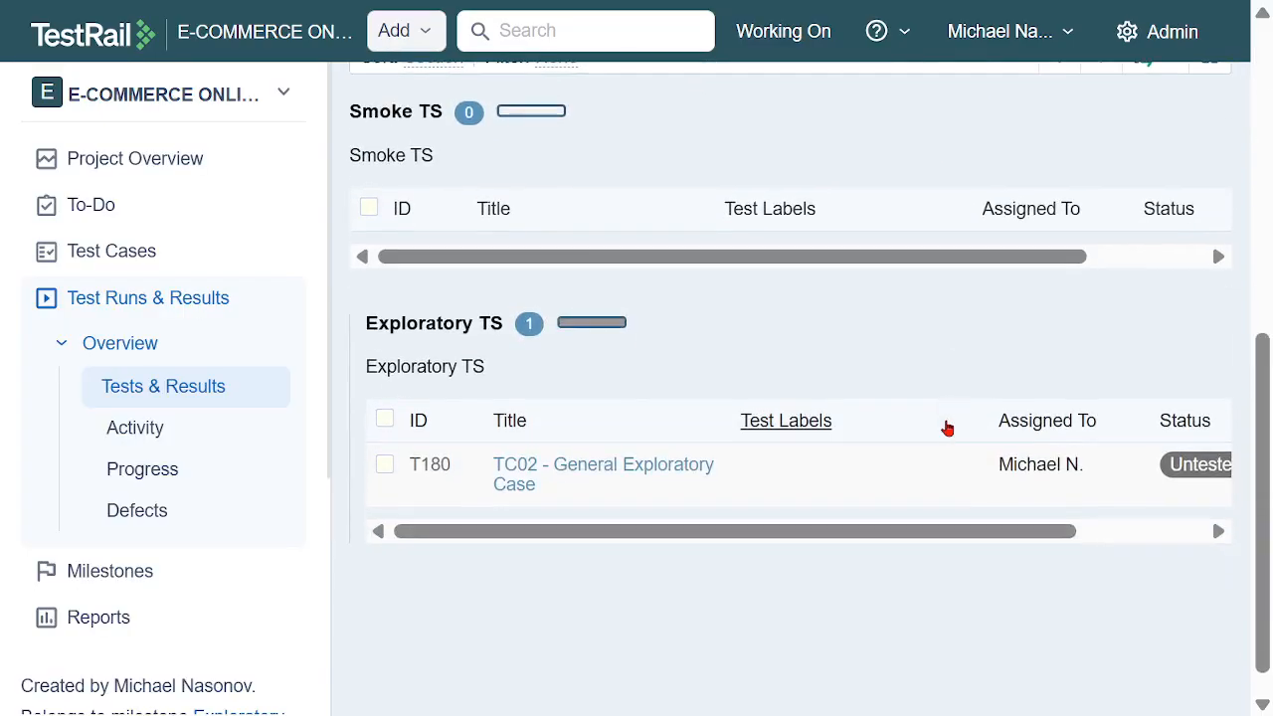
Start a Passed result for TC02 - General Exploratory Case, assign it to the team member and look over the form's remaining fields
click(1206, 475)
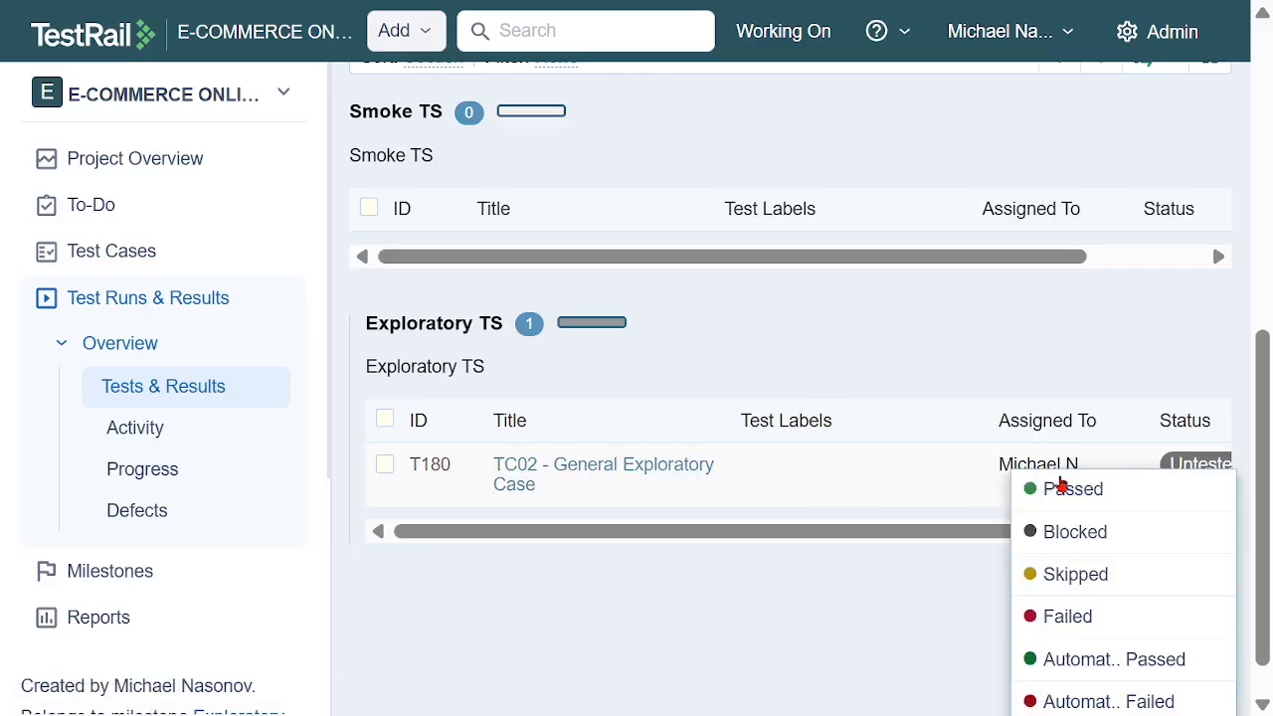
click(1073, 491)
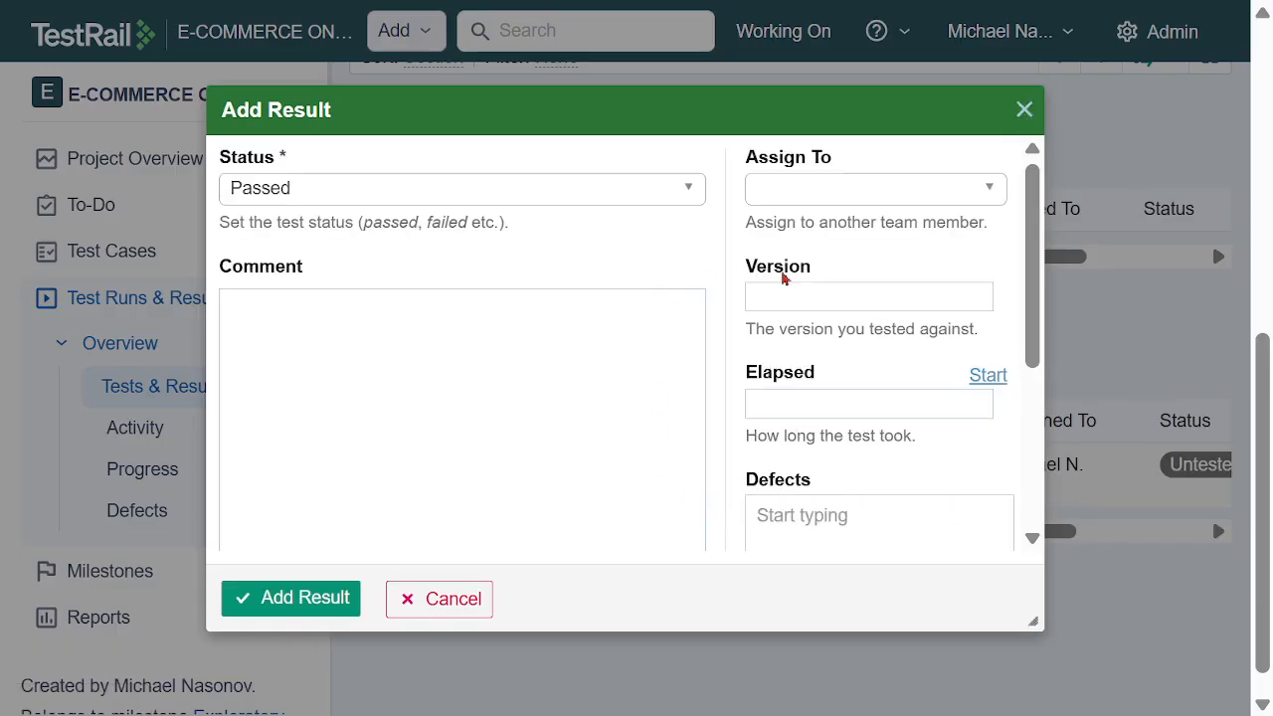
click(889, 198)
click(872, 381)
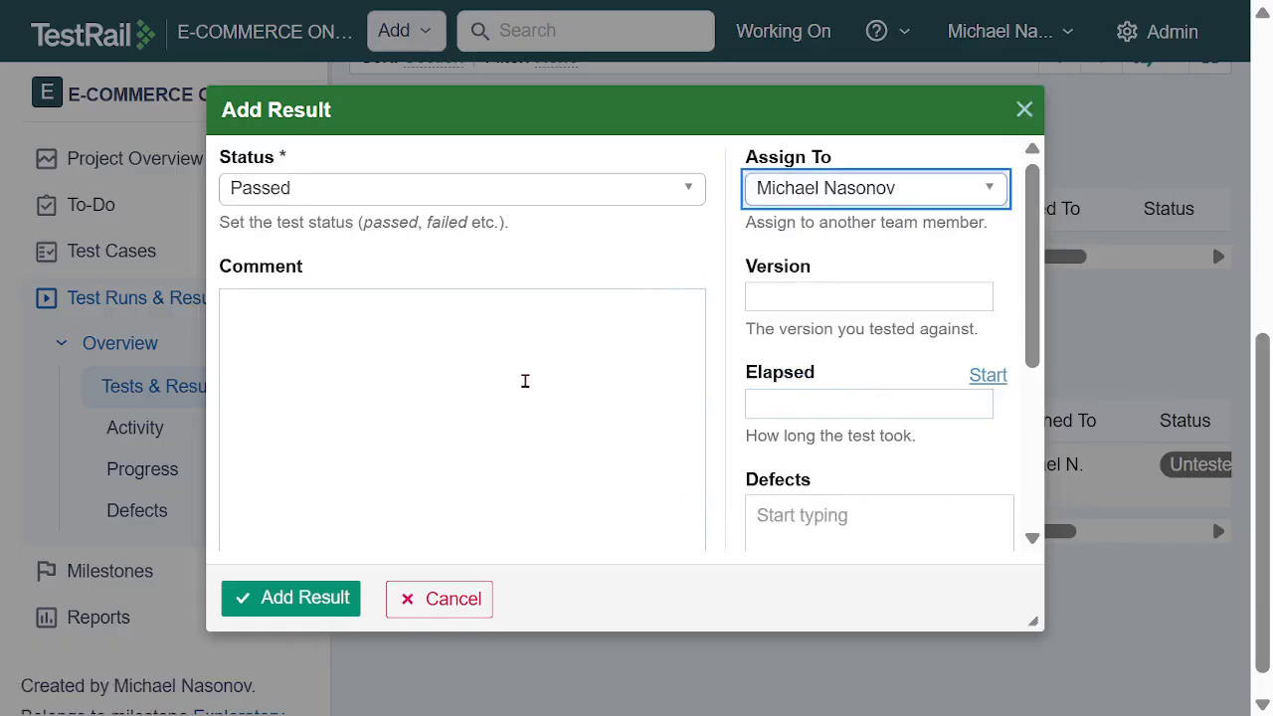
click(525, 381)
scroll(583, 335, down, 3)
scroll(693, 380, down, 1)
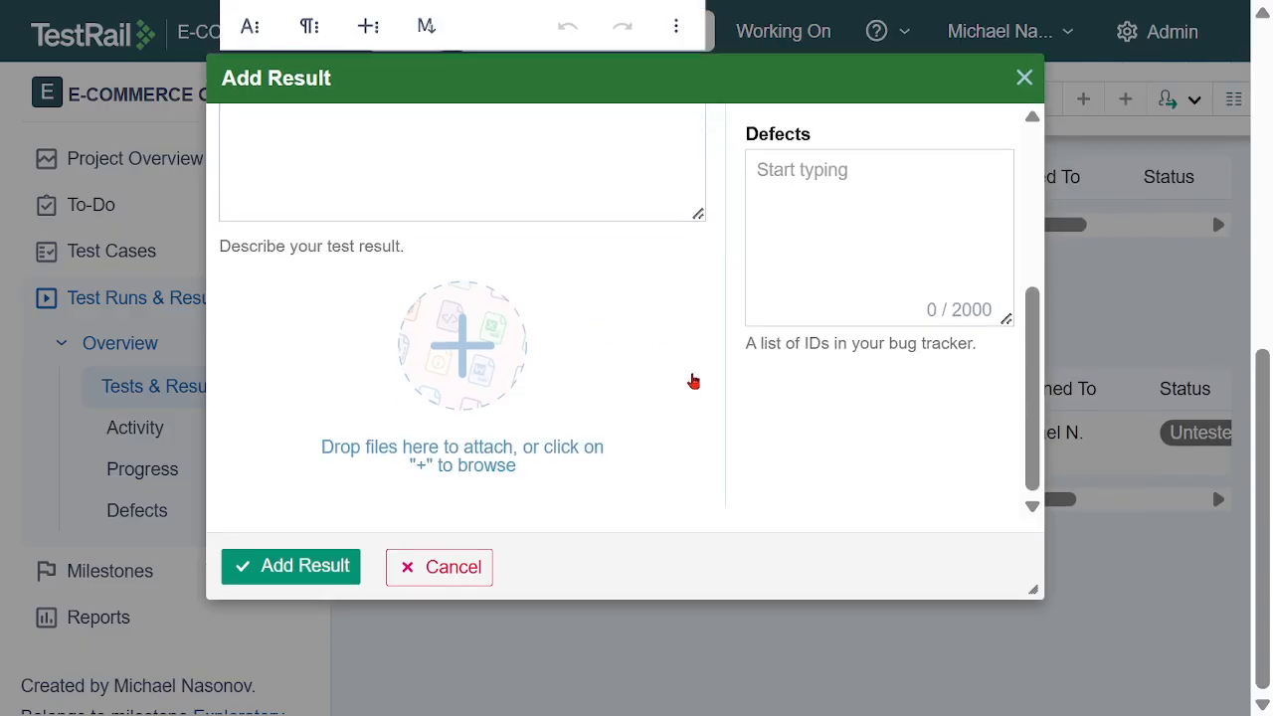
scroll(693, 380, up, 4)
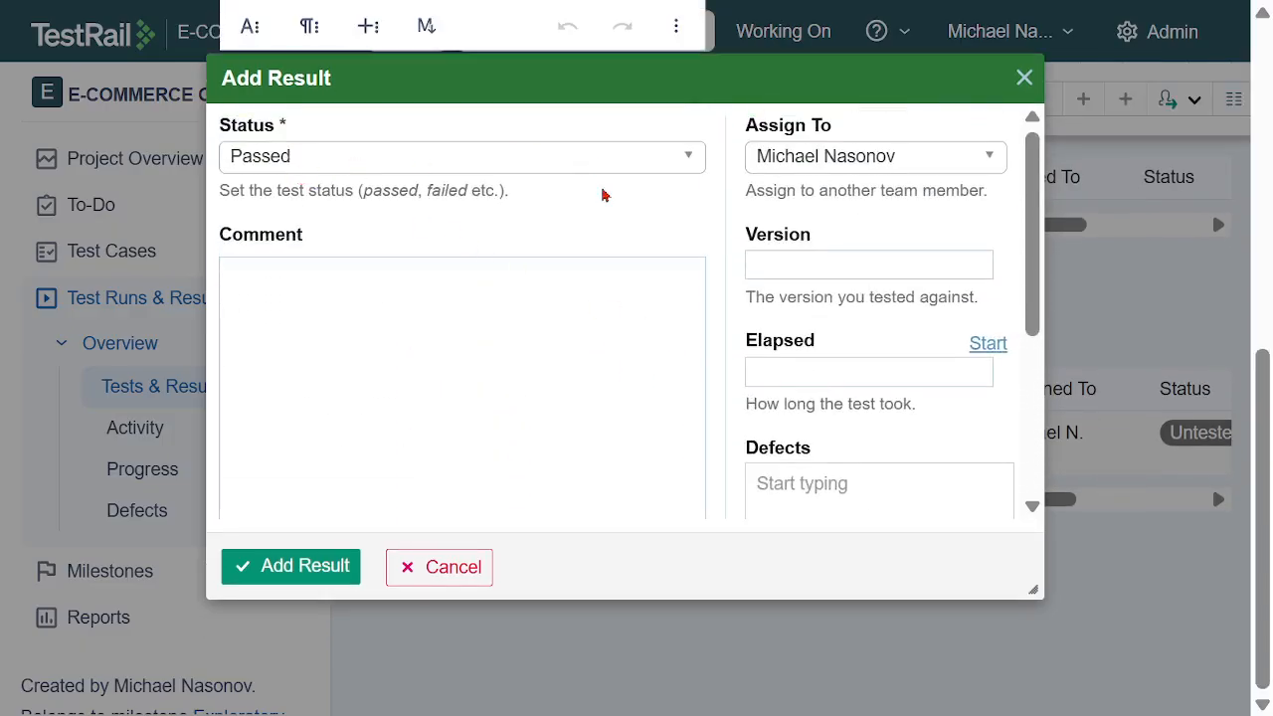
Save the Passed result for TC02 - General Exploratory Case and return to the project's test runs overview
click(309, 566)
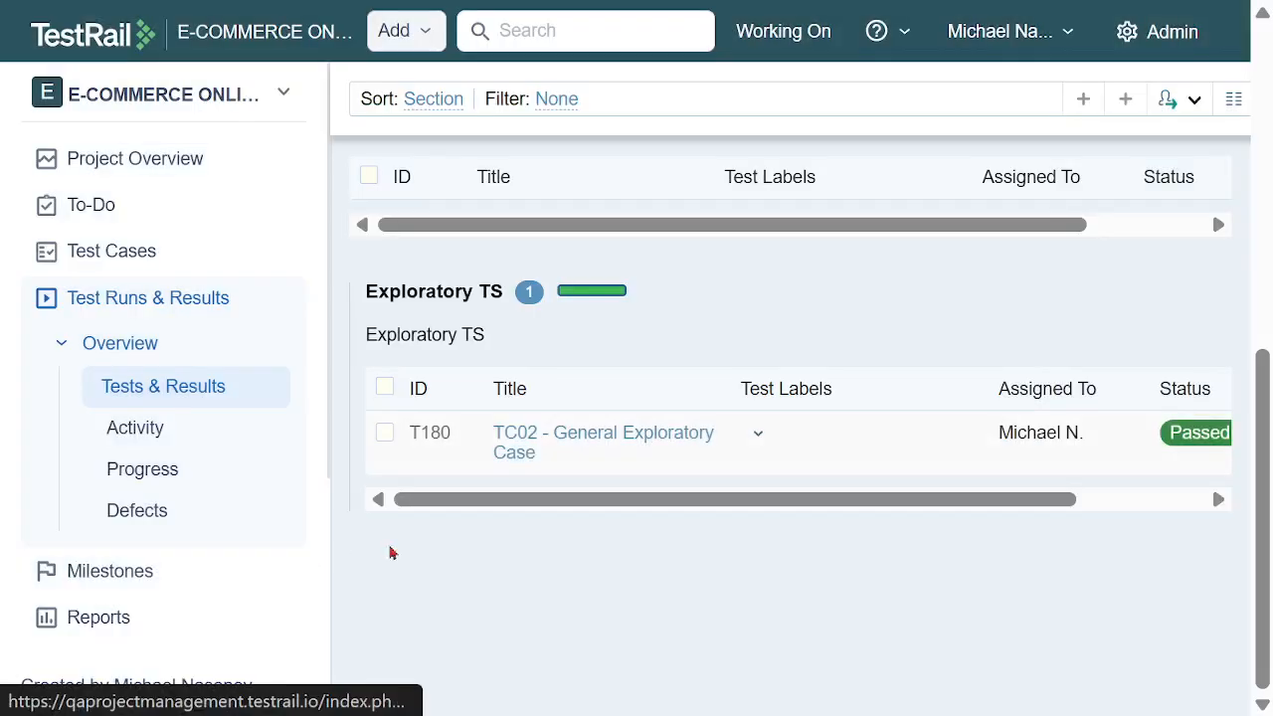
scroll(954, 478, up, 4)
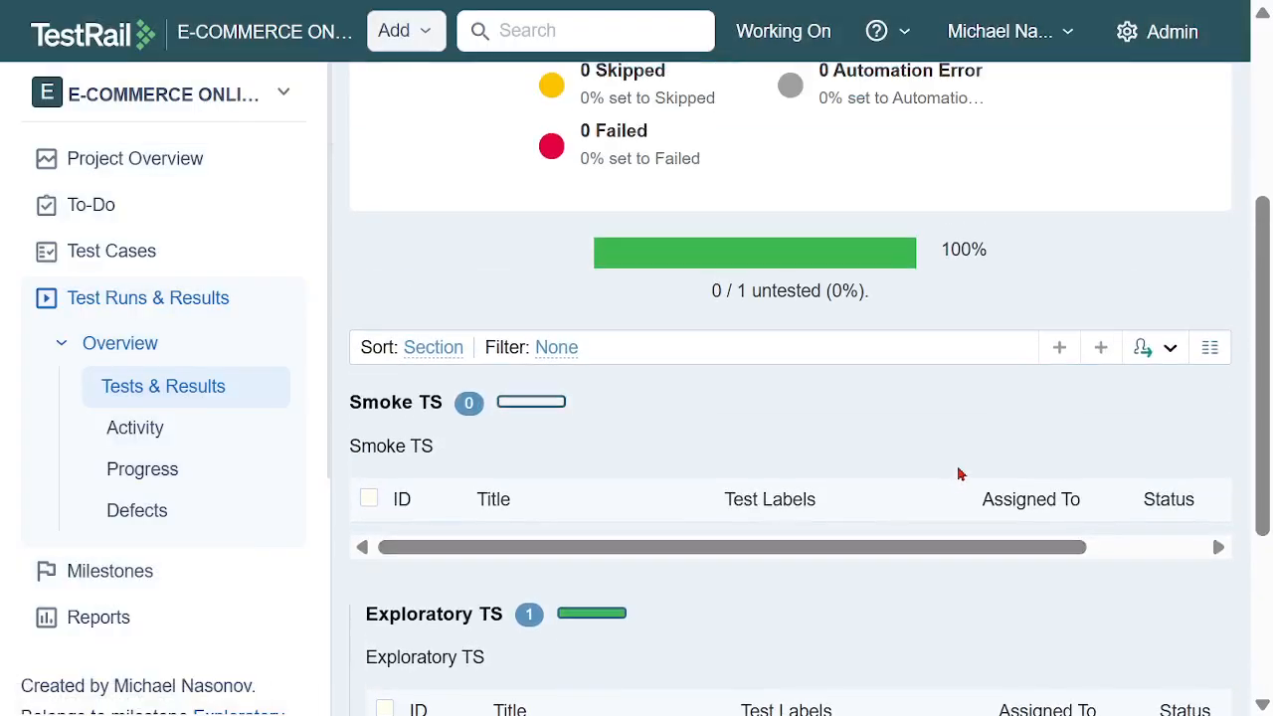
click(144, 303)
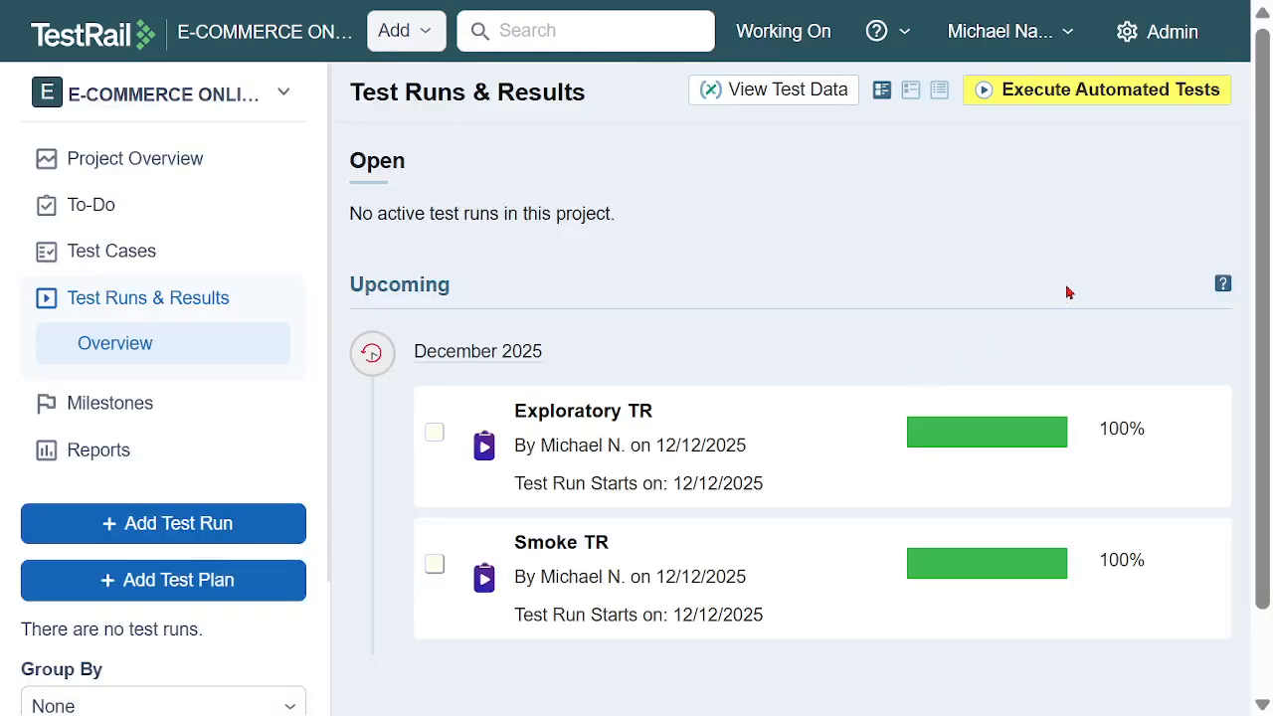
scroll(1068, 289, down, 1)
scroll(1054, 299, up, 1)
Start a new test run and name it Functional TR
click(171, 524)
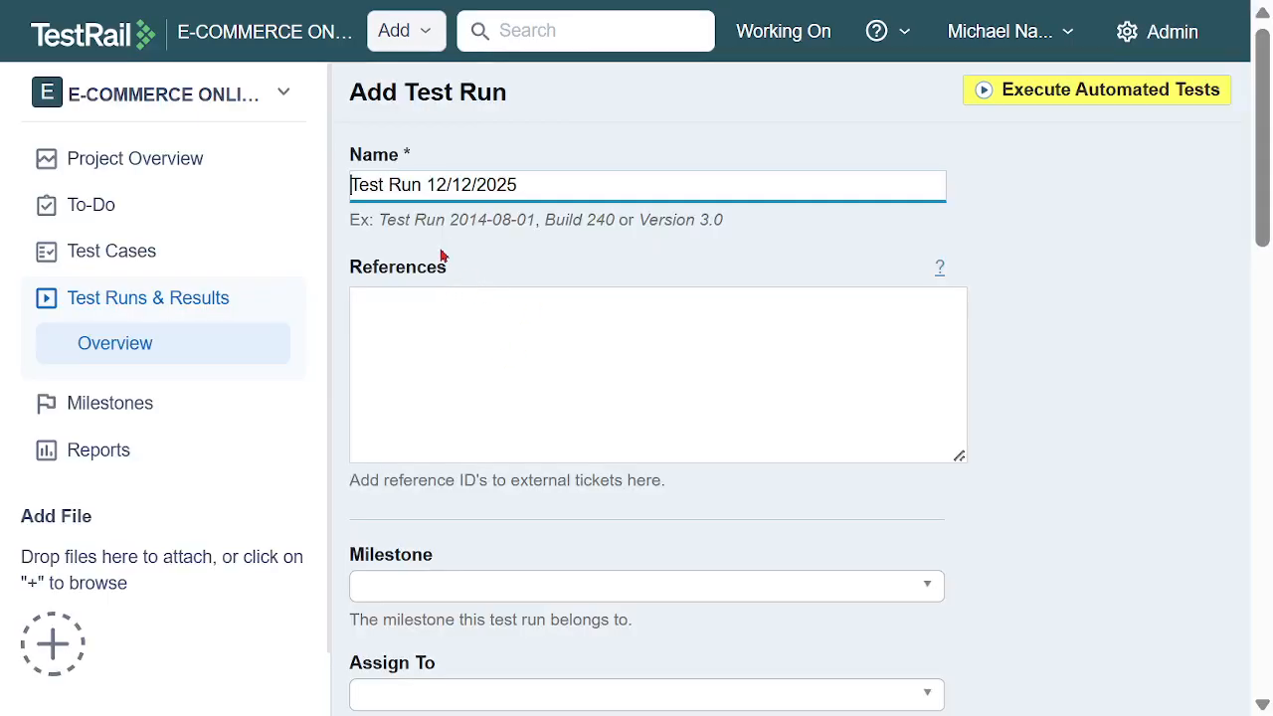
key(ctrl+a)
text(F)
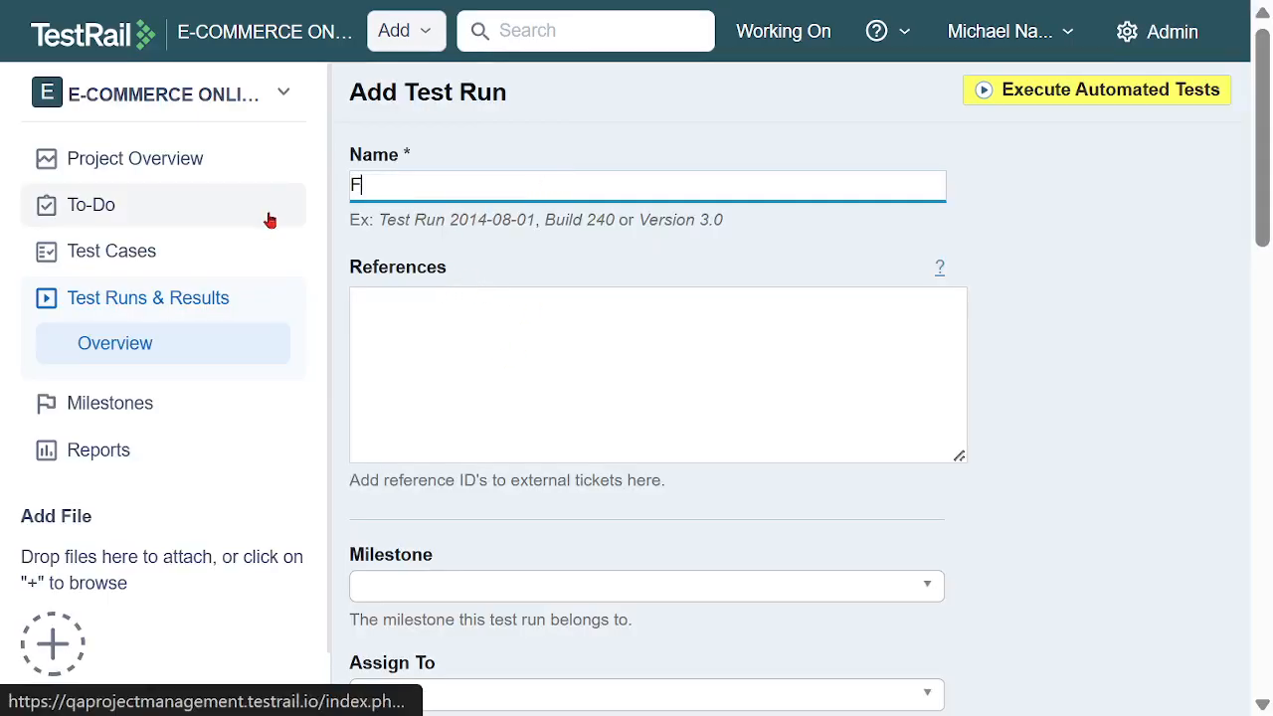
text(Unctional TR)
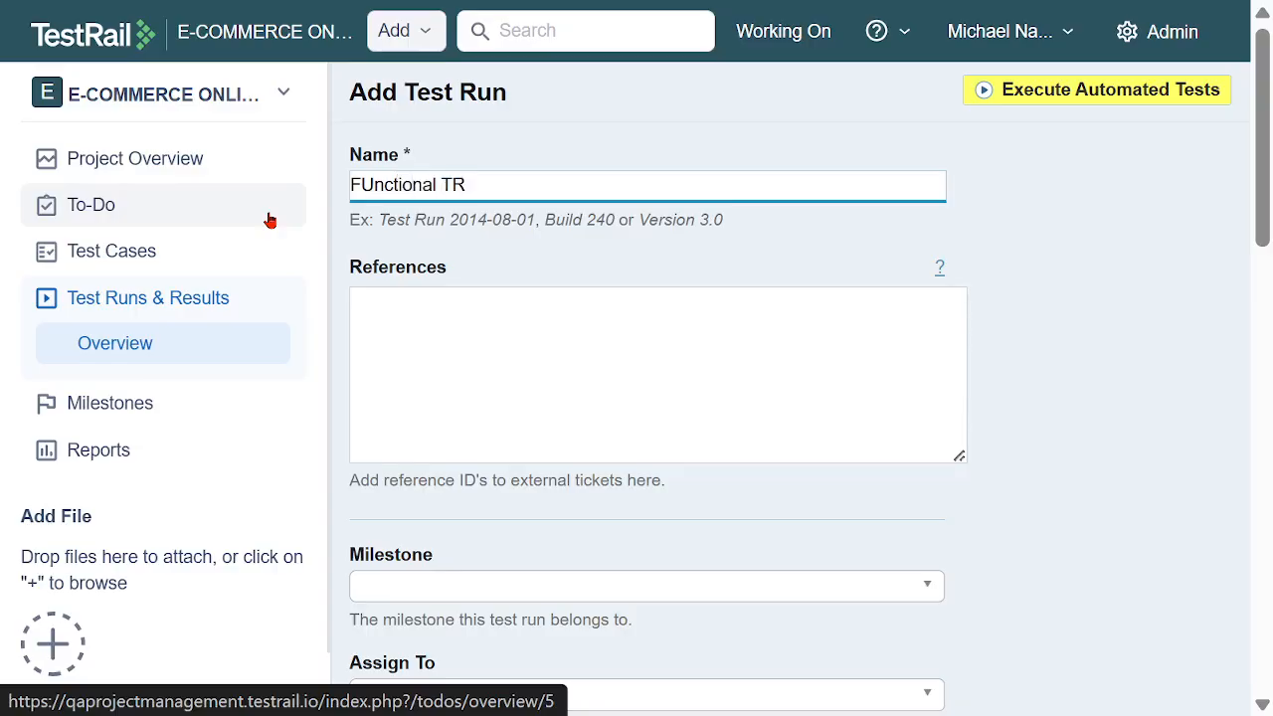
click(377, 190)
key(BackSpace)
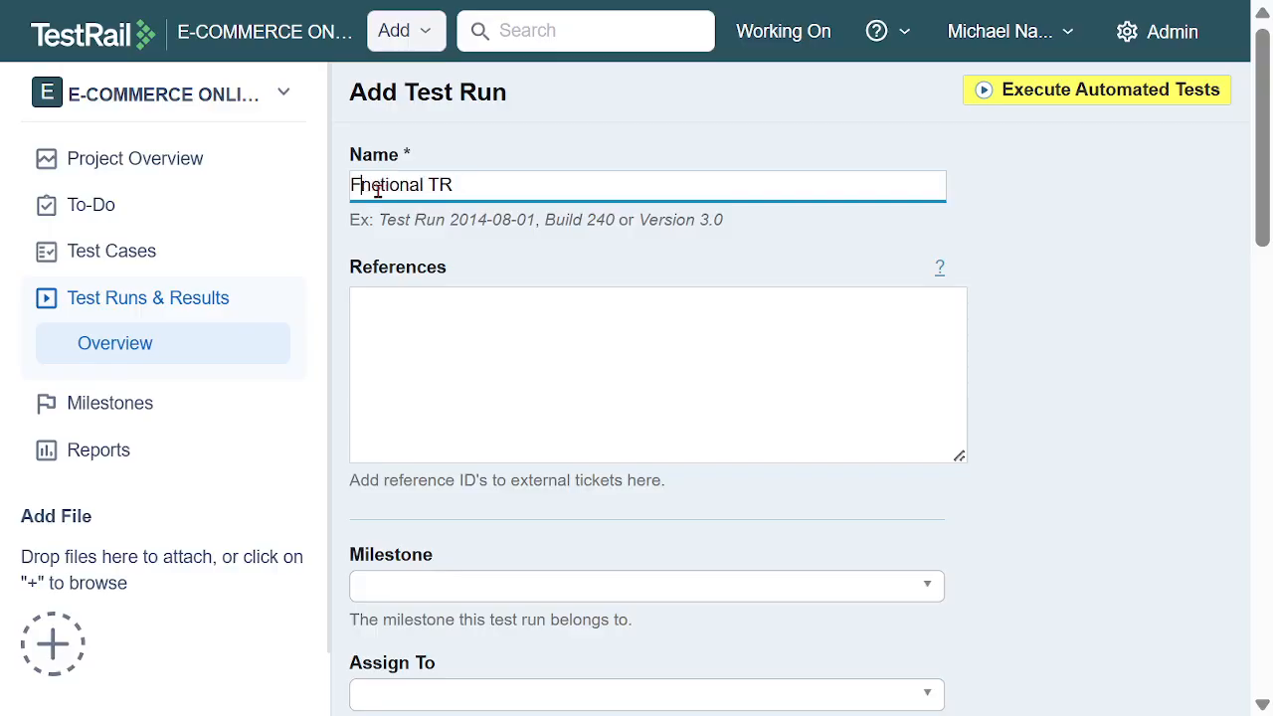
text(u)
Link the test run to the Functional MS milestone and assign it to the team member
scroll(584, 463, down, 2)
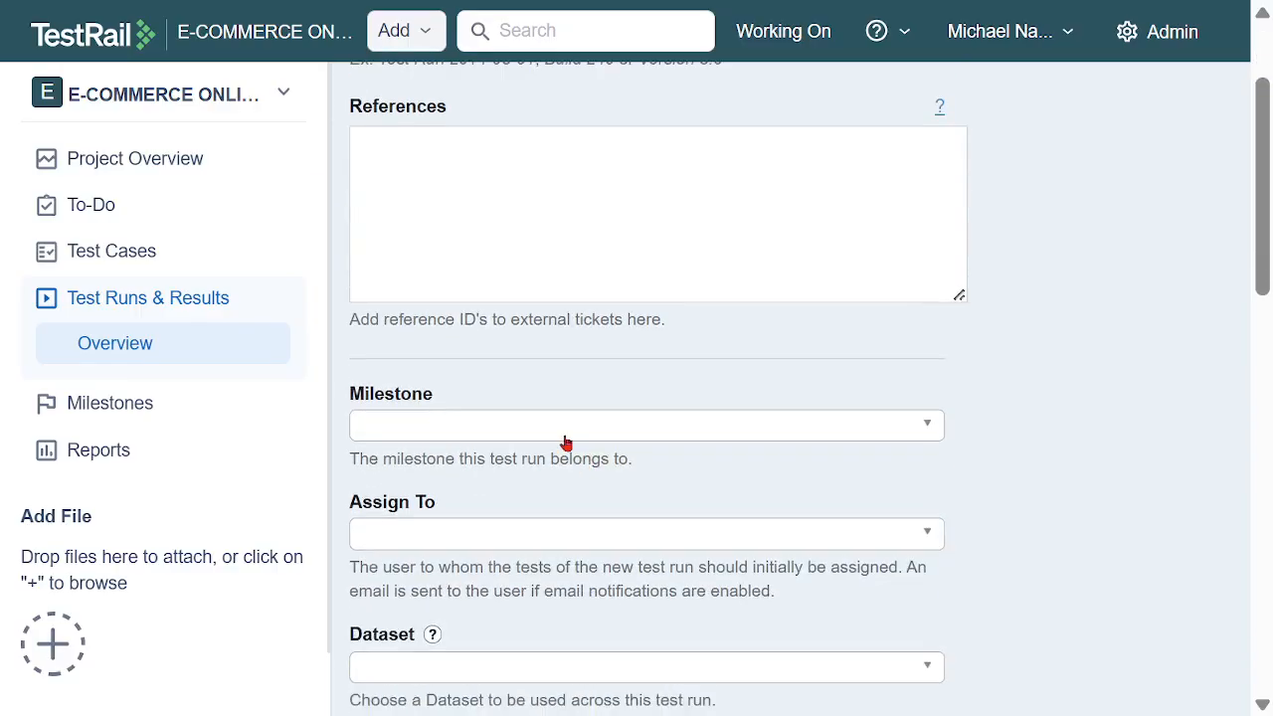
click(557, 428)
click(535, 619)
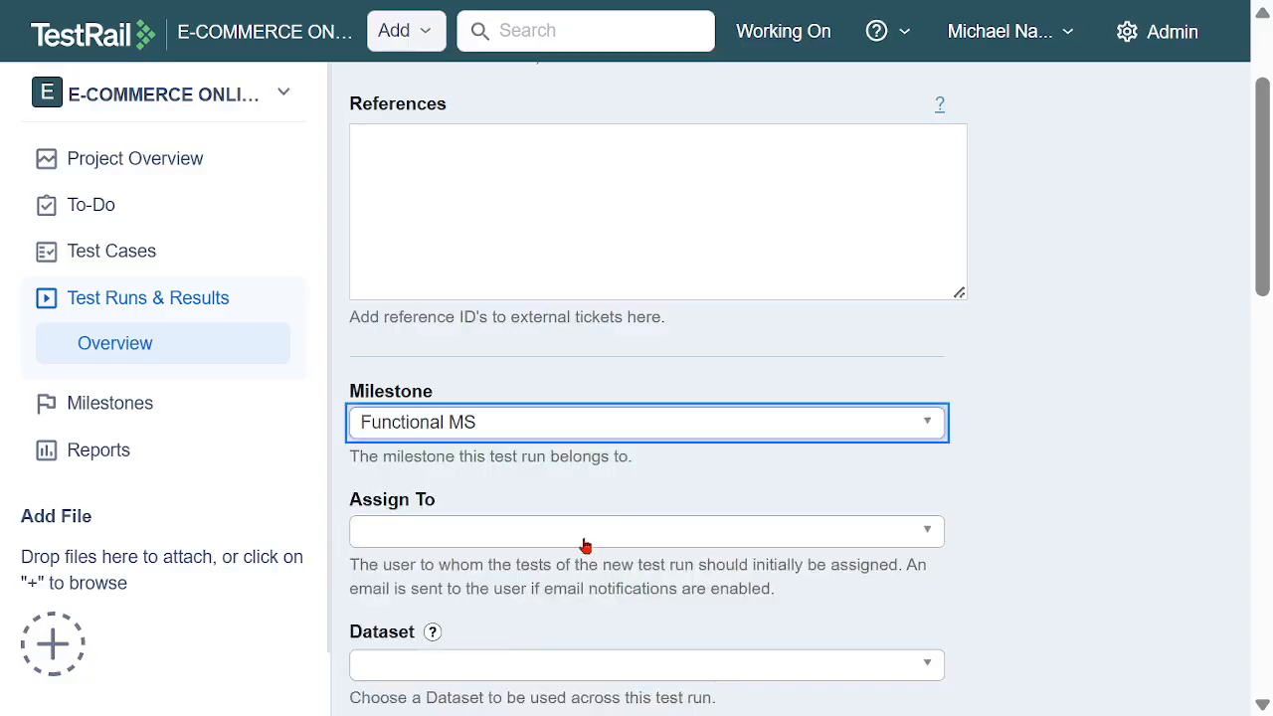
scroll(627, 506, down, 2)
click(541, 383)
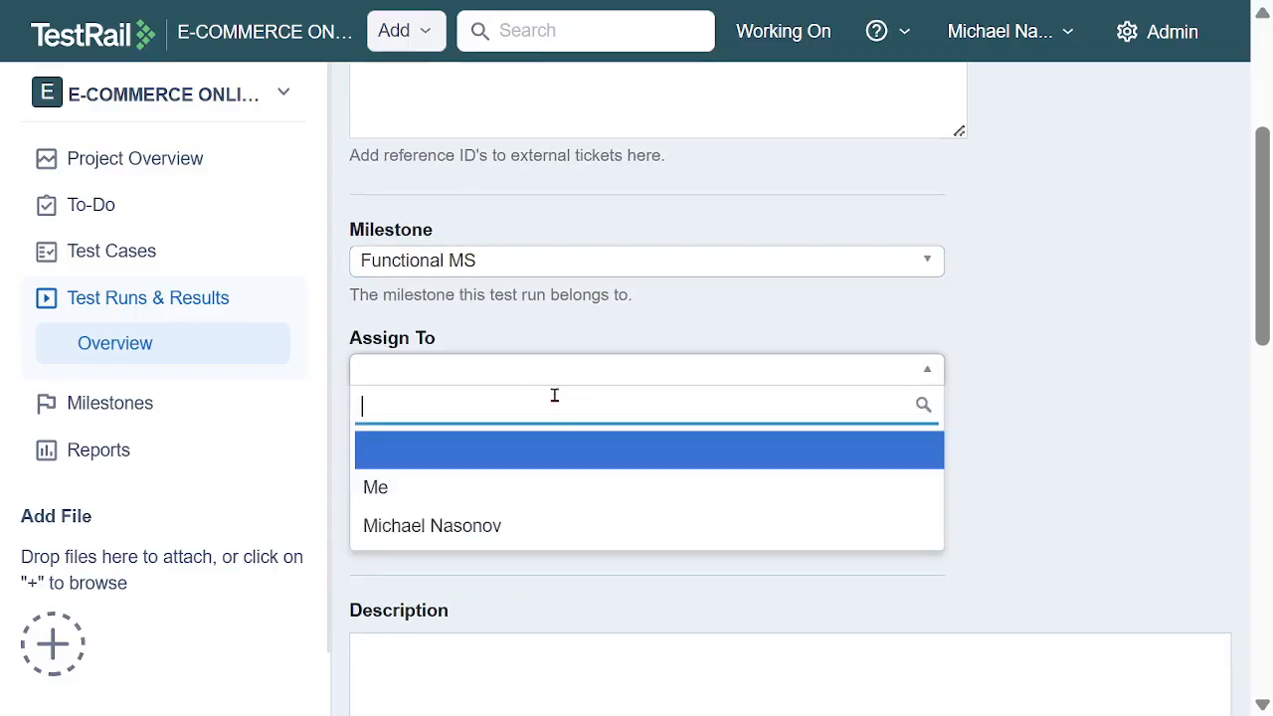
click(548, 525)
Set both the start date and the end date of the test run to 12/12/2025
scroll(644, 498, down, 2)
scroll(676, 434, down, 4)
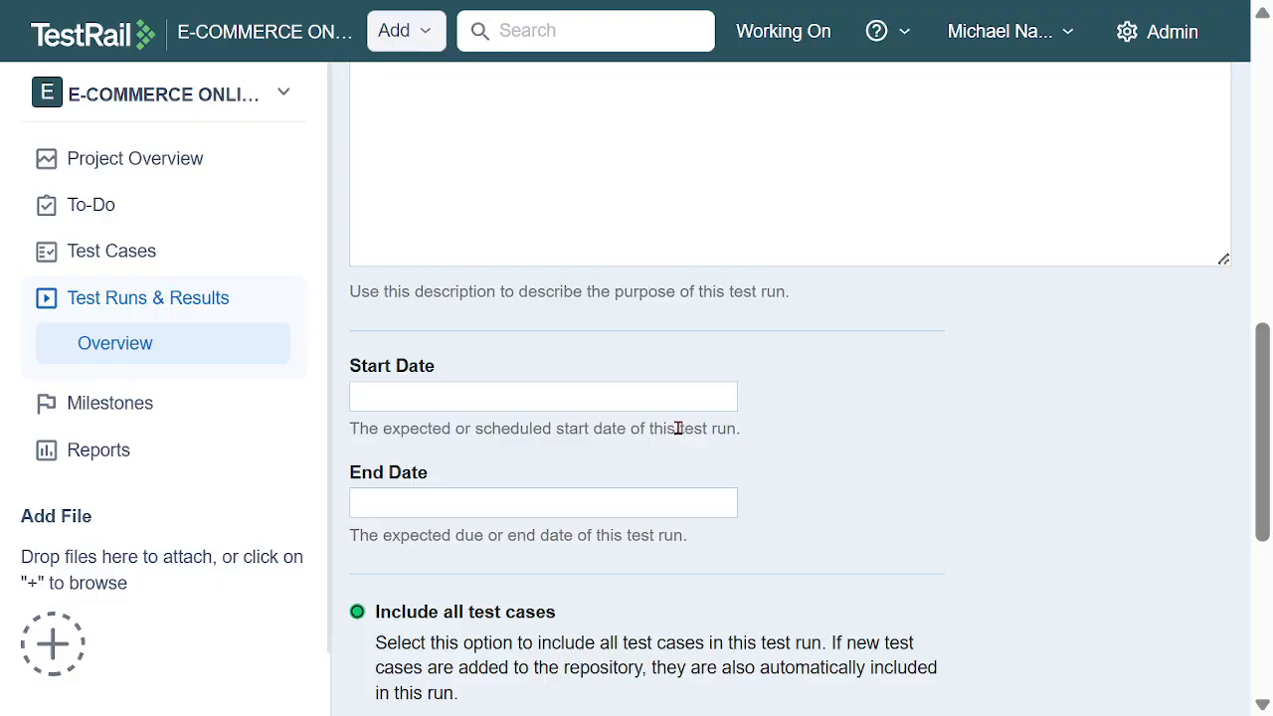
click(643, 398)
click(704, 187)
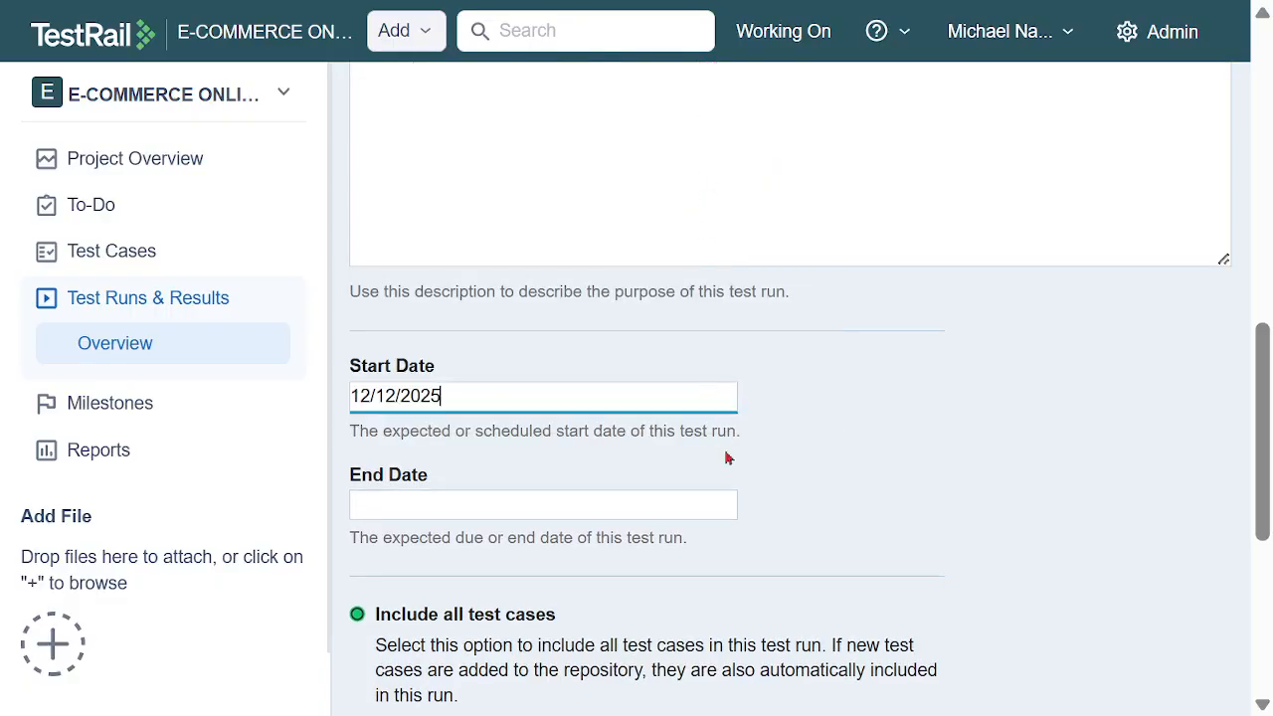
click(686, 511)
click(712, 281)
scroll(852, 410, down, 5)
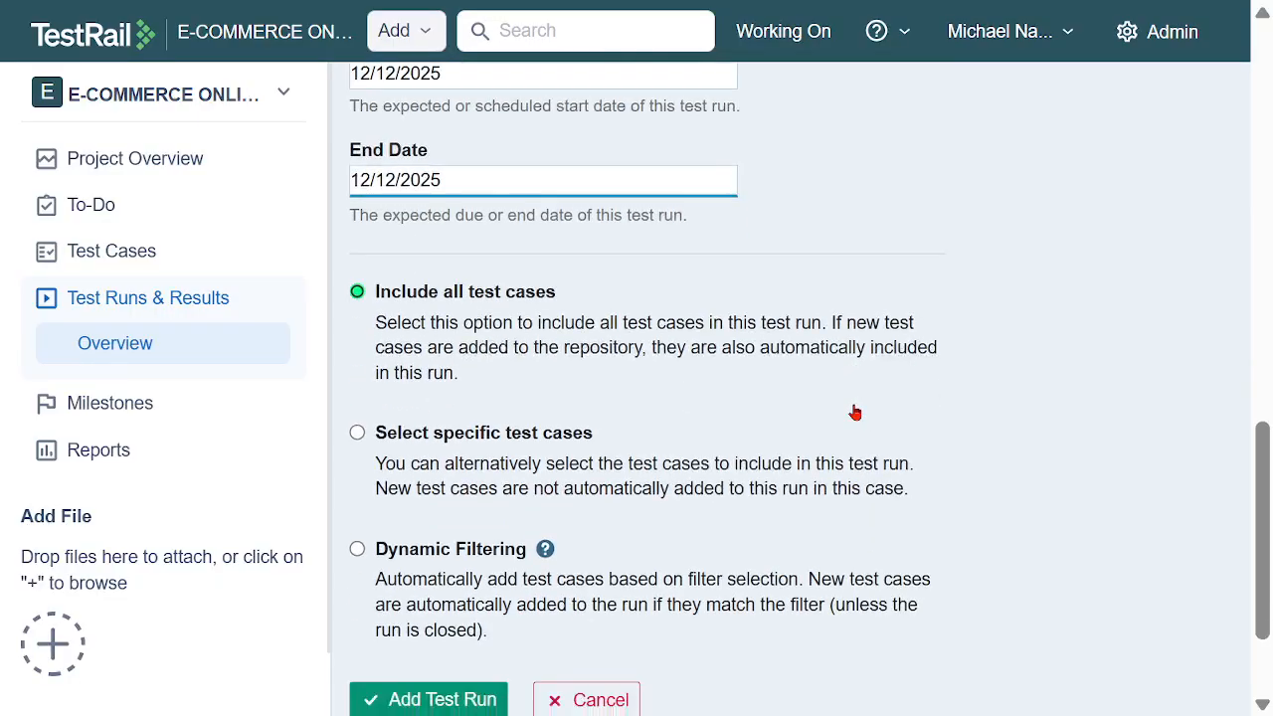
Limit the run to specific test cases and include all Functional TS cases, TC03 through TC08
click(355, 271)
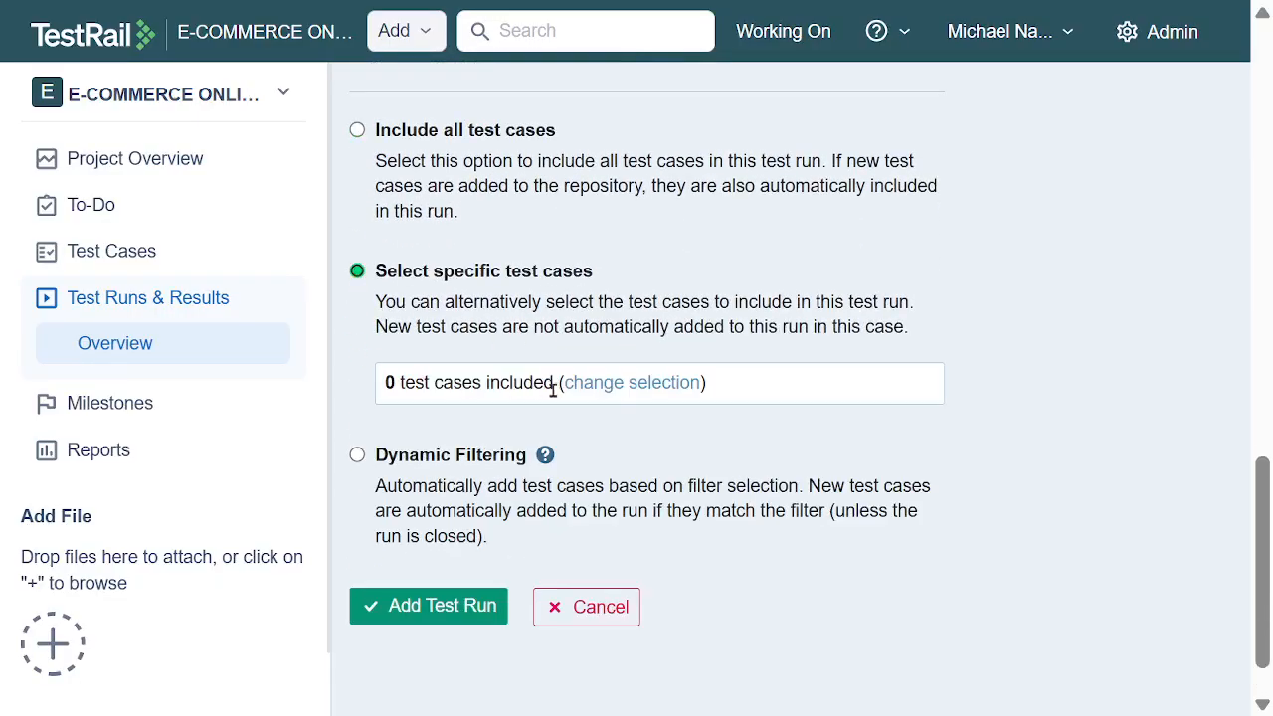
click(624, 383)
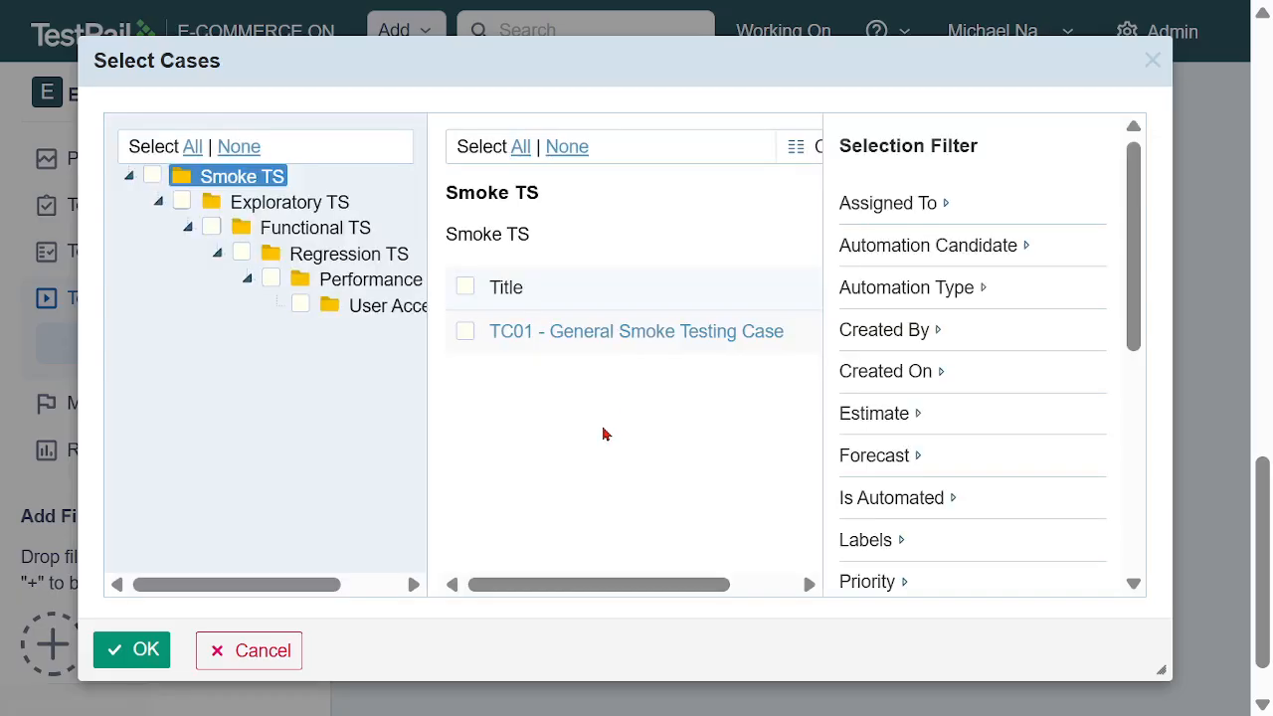
click(316, 228)
click(466, 287)
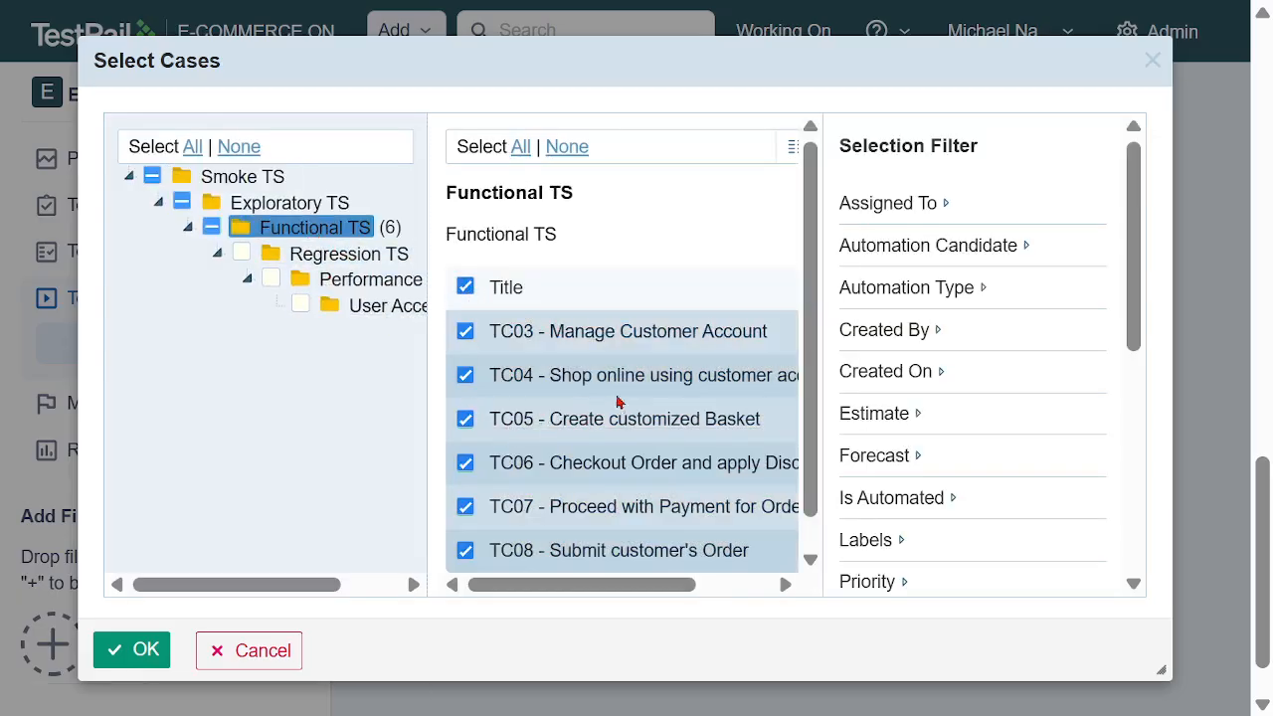
scroll(597, 383, down, 1)
Filter the case selection by the assigned team member, confirm it and add the Functional TR test run
click(940, 205)
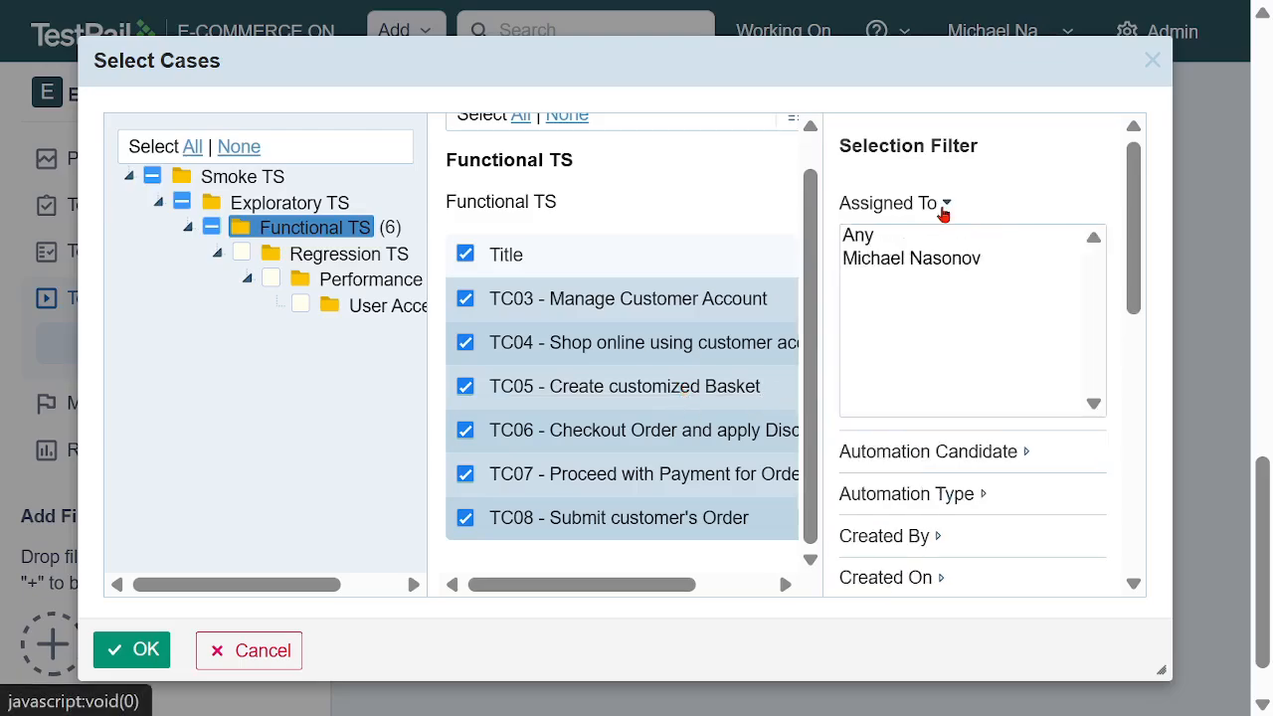
click(945, 270)
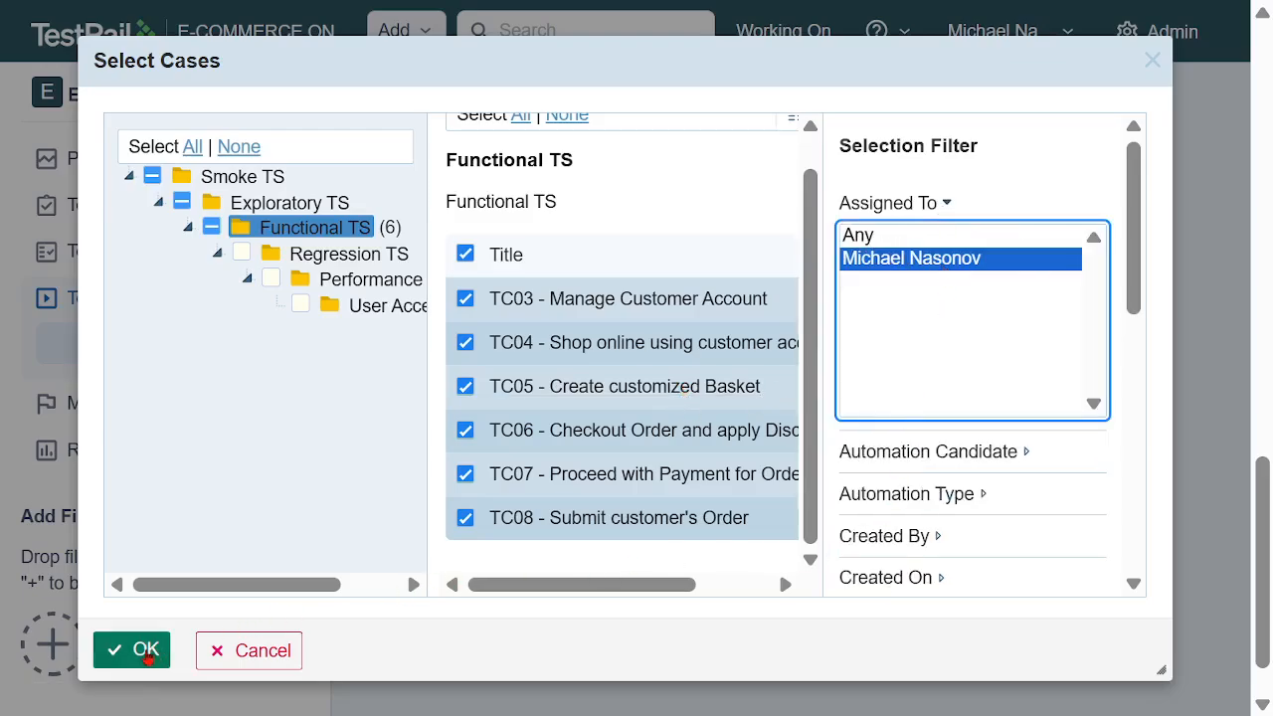
click(139, 650)
click(433, 616)
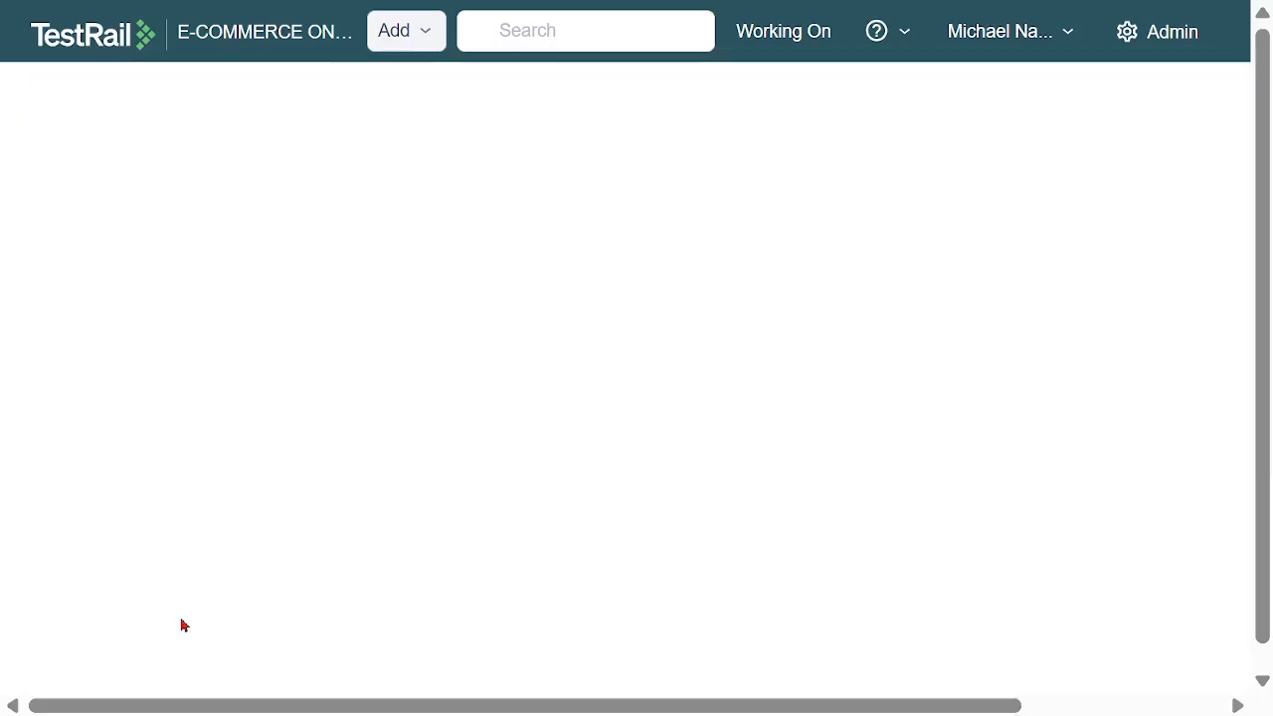
Look over the Functional TS tests in the new run, then check the run in the test runs overview
scroll(1067, 386, down, 3)
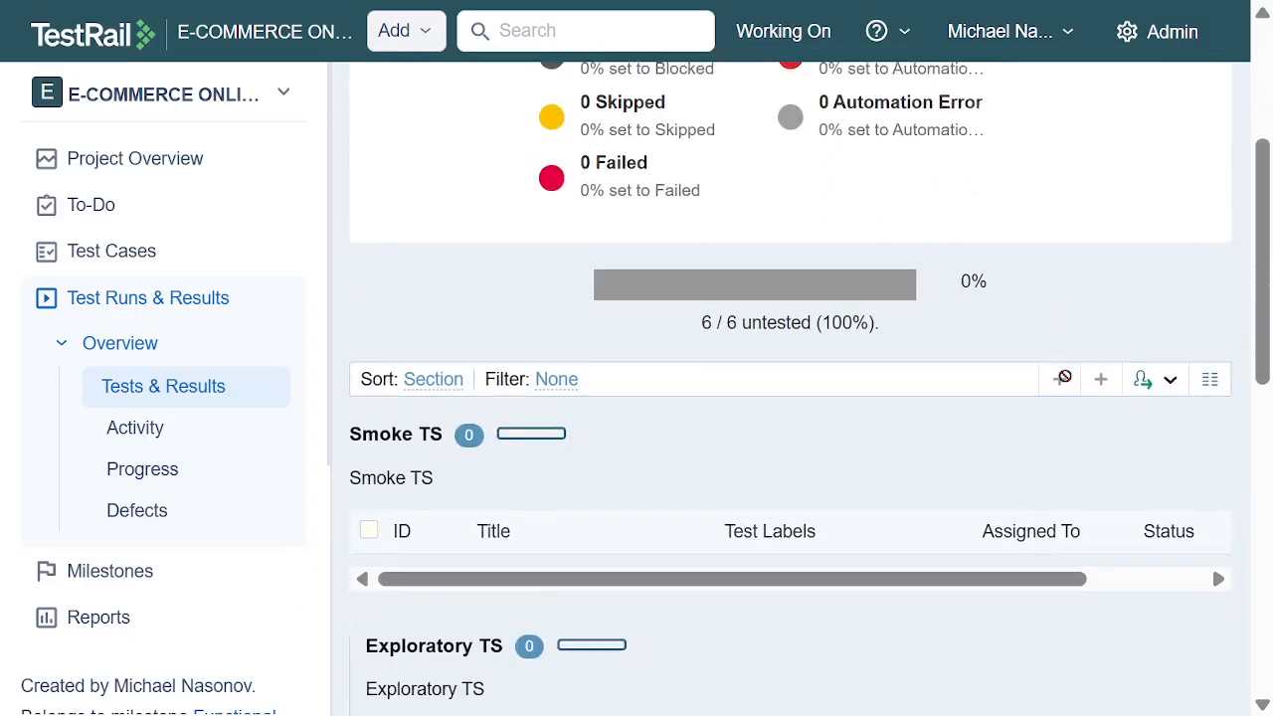
scroll(952, 316, down, 7)
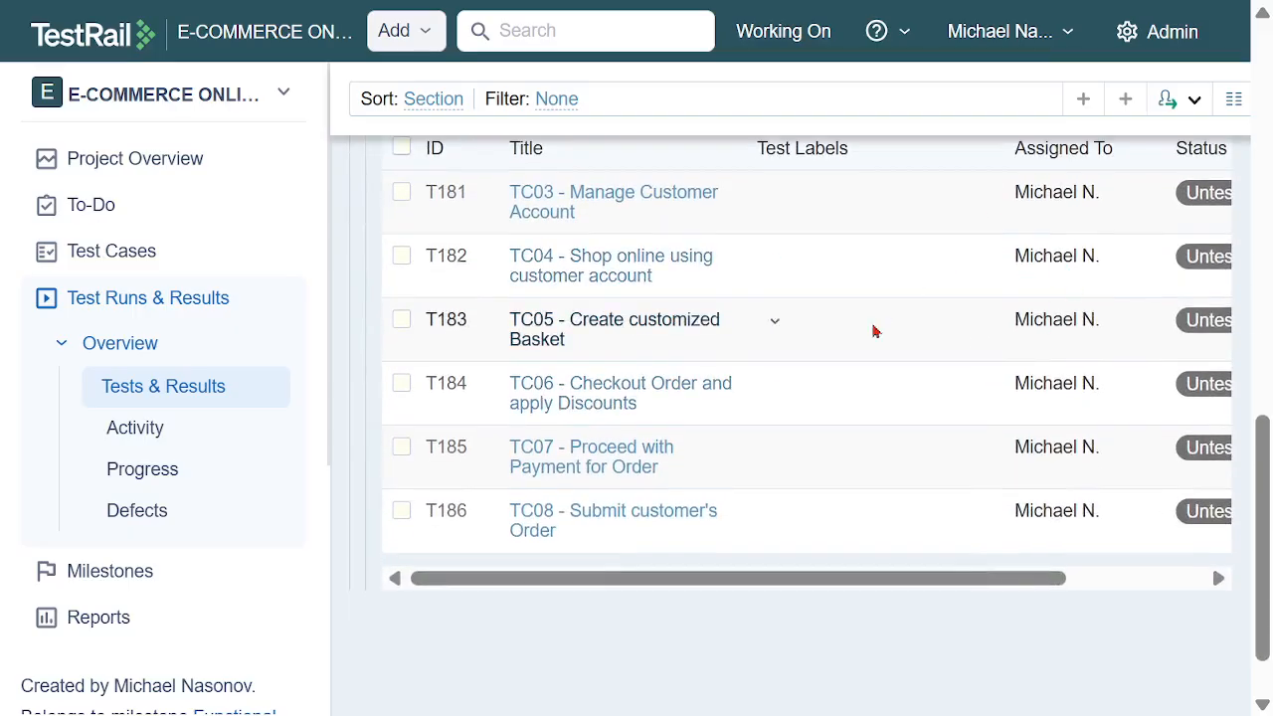
mouse_move(775, 582)
mouse_down()
mouse_move(994, 577)
mouse_move(752, 577)
mouse_up()
scroll(868, 470, up, 5)
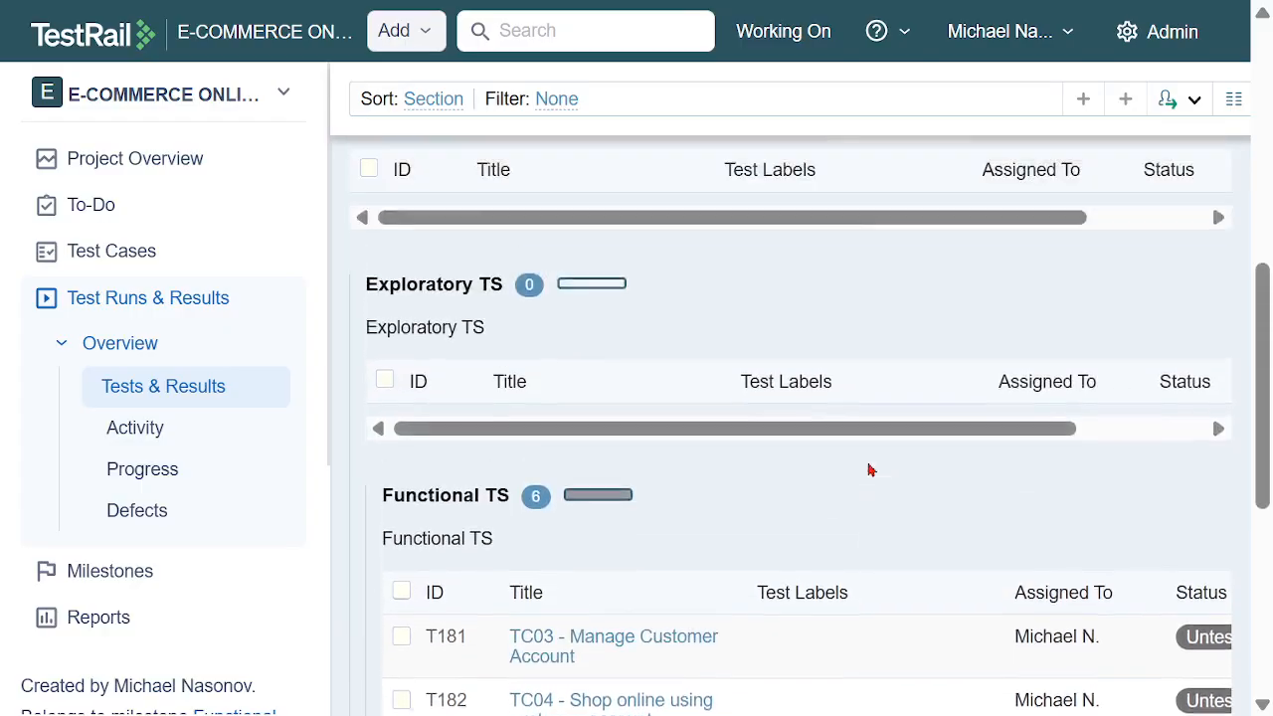
click(159, 310)
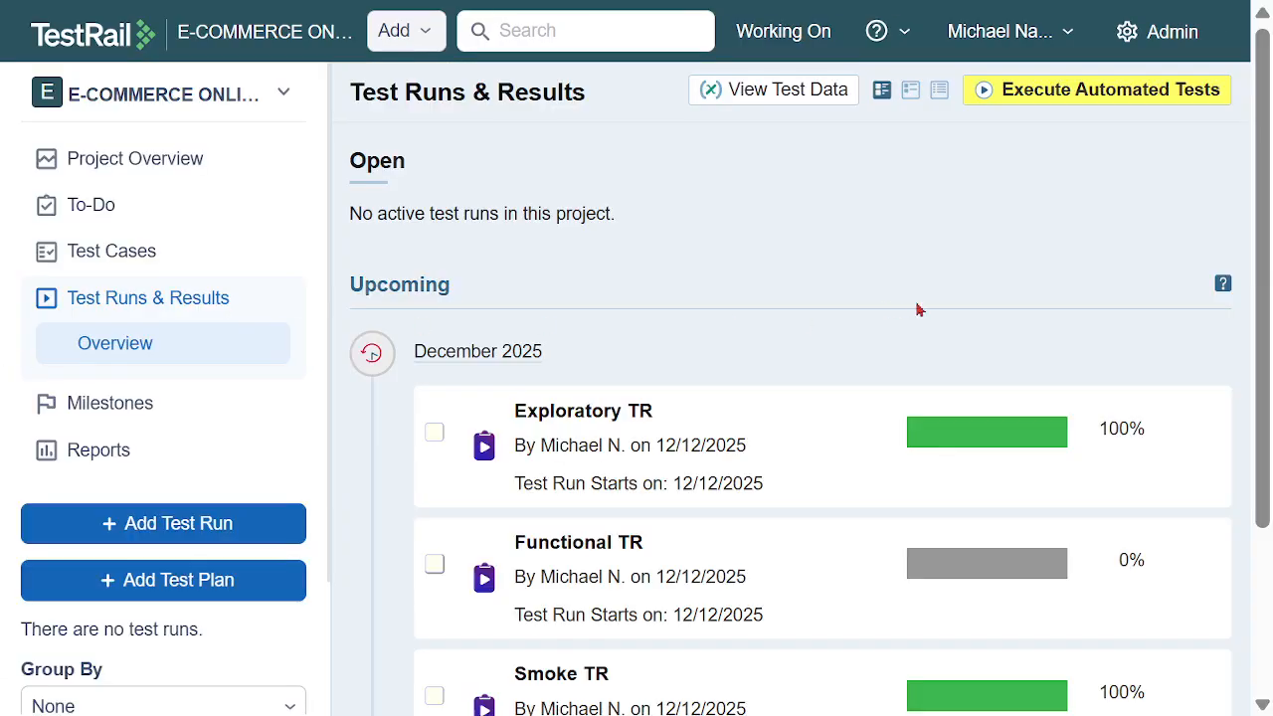
scroll(1034, 315, down, 3)
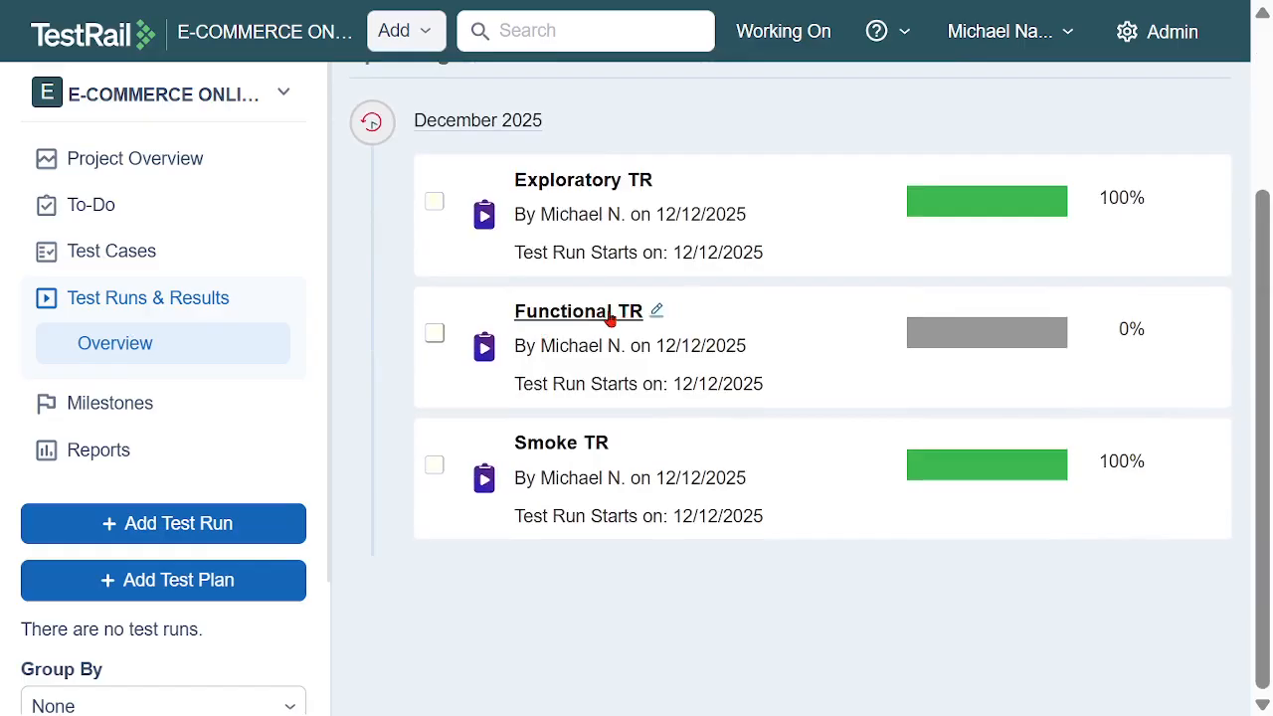
Open Functional TR filtered to its untested tests and bring the Status column of the Functional TS list into view
mouse_move(976, 345)
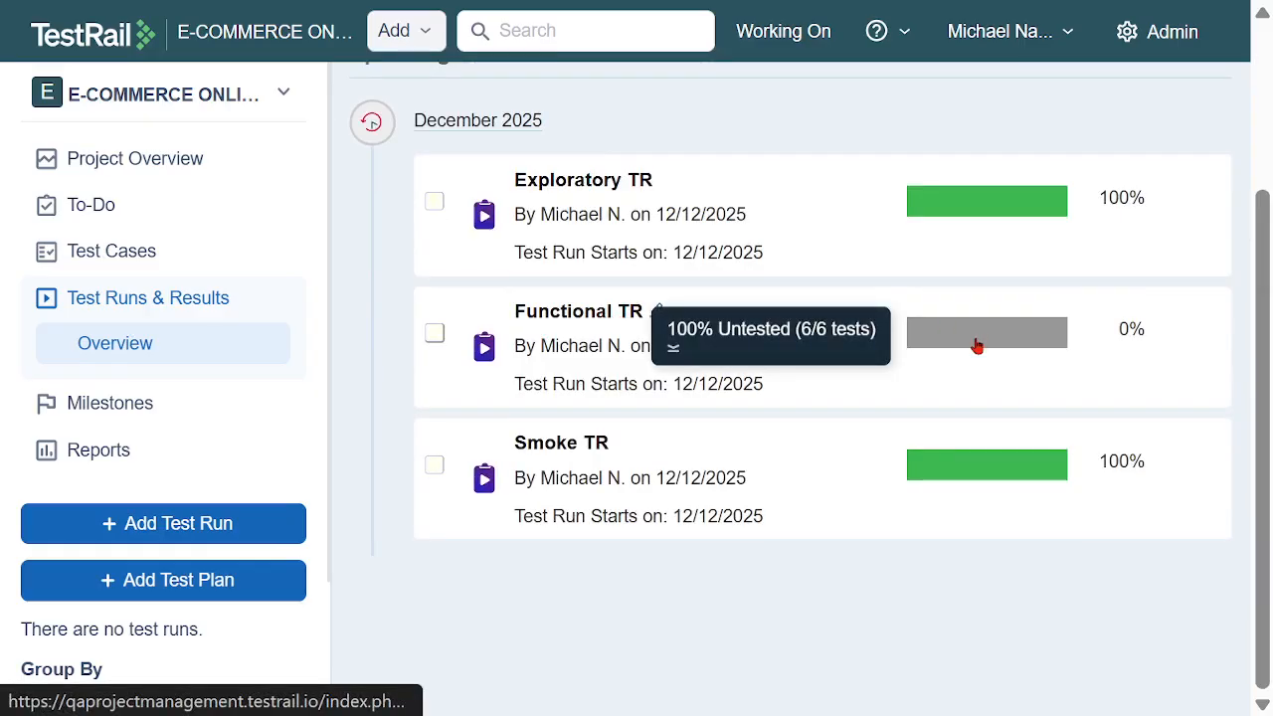
click(969, 340)
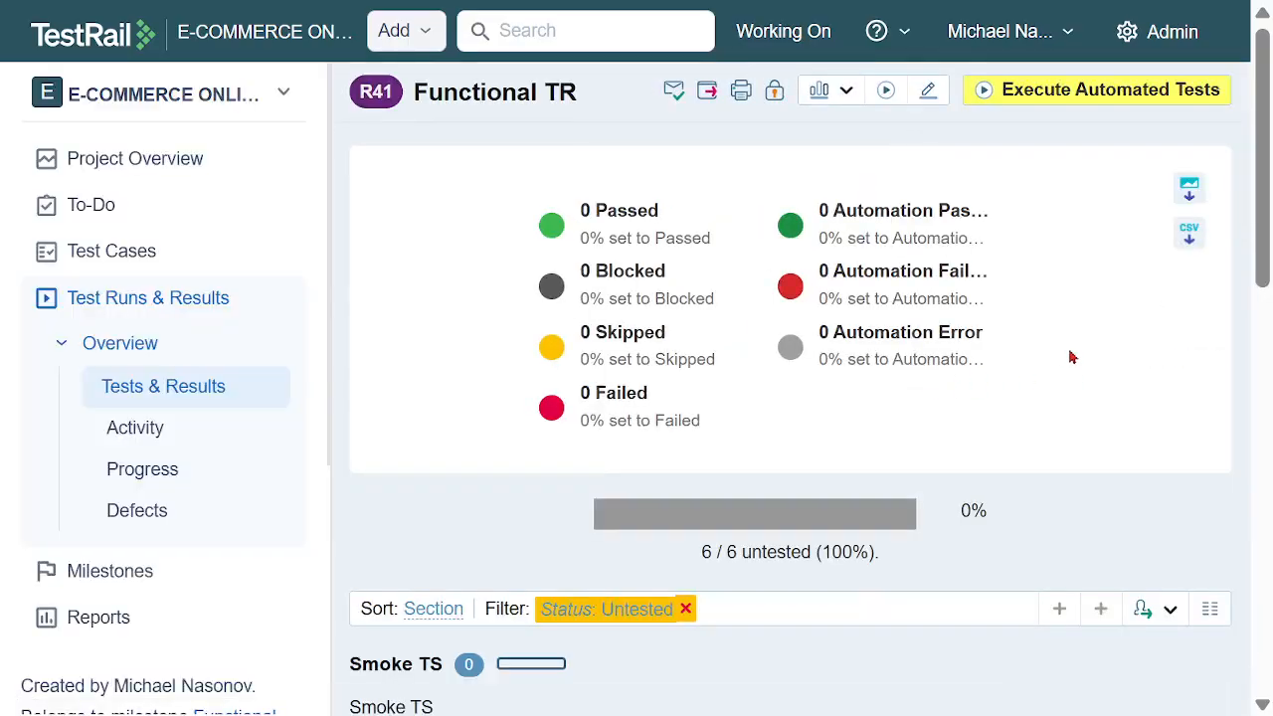
scroll(1081, 336, down, 3)
scroll(1119, 304, down, 3)
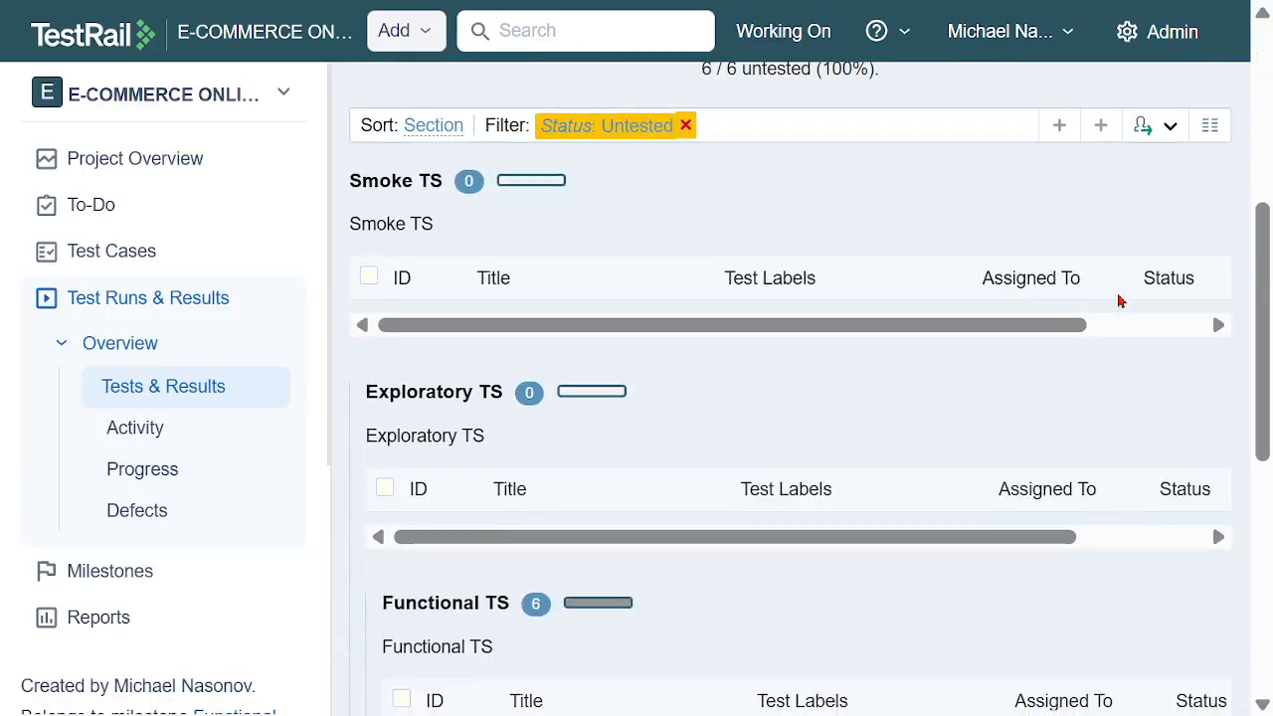
scroll(1118, 303, down, 3)
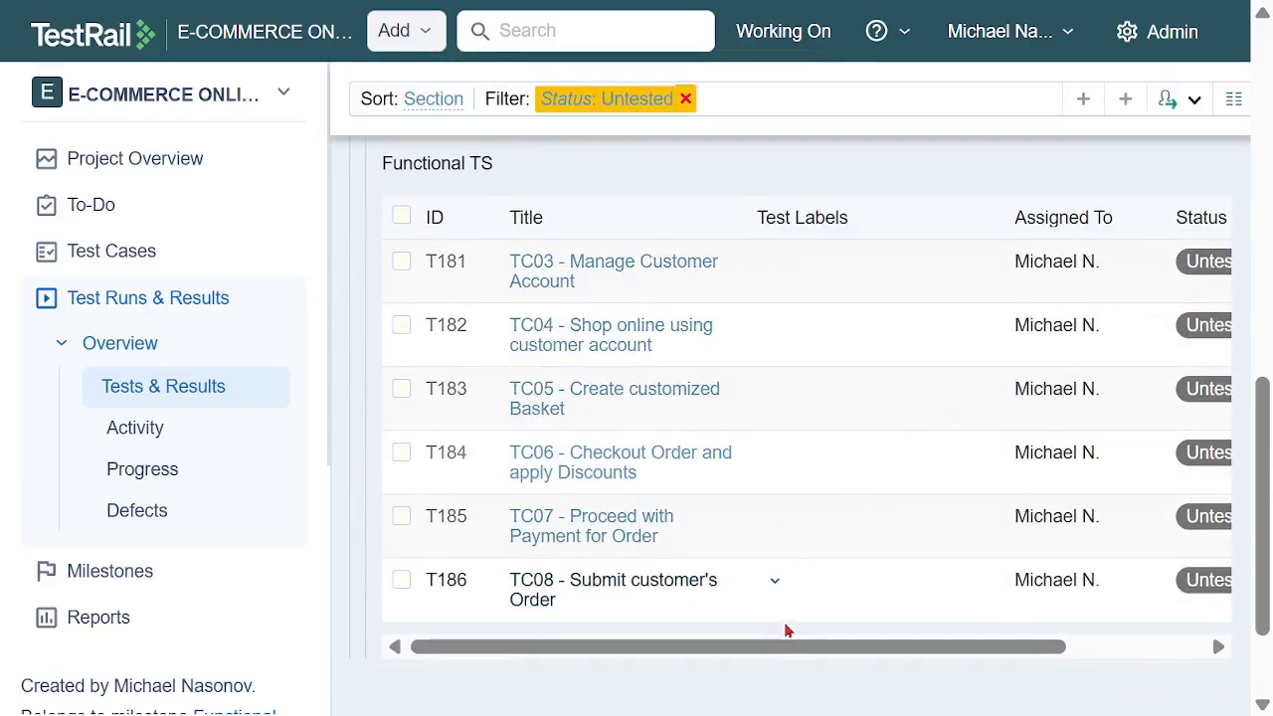
drag(787, 649, 942, 644)
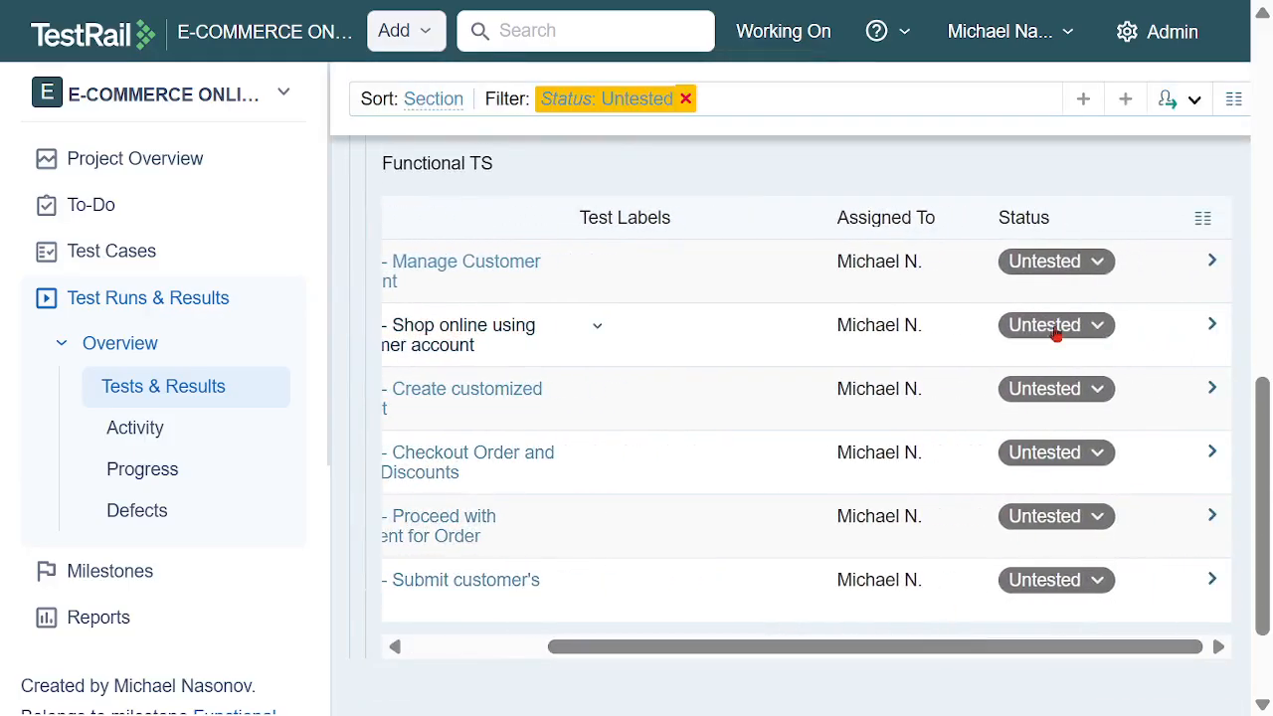
Start a Failed result for TC03 - Manage Customer Account and assign it to the team member
click(1060, 268)
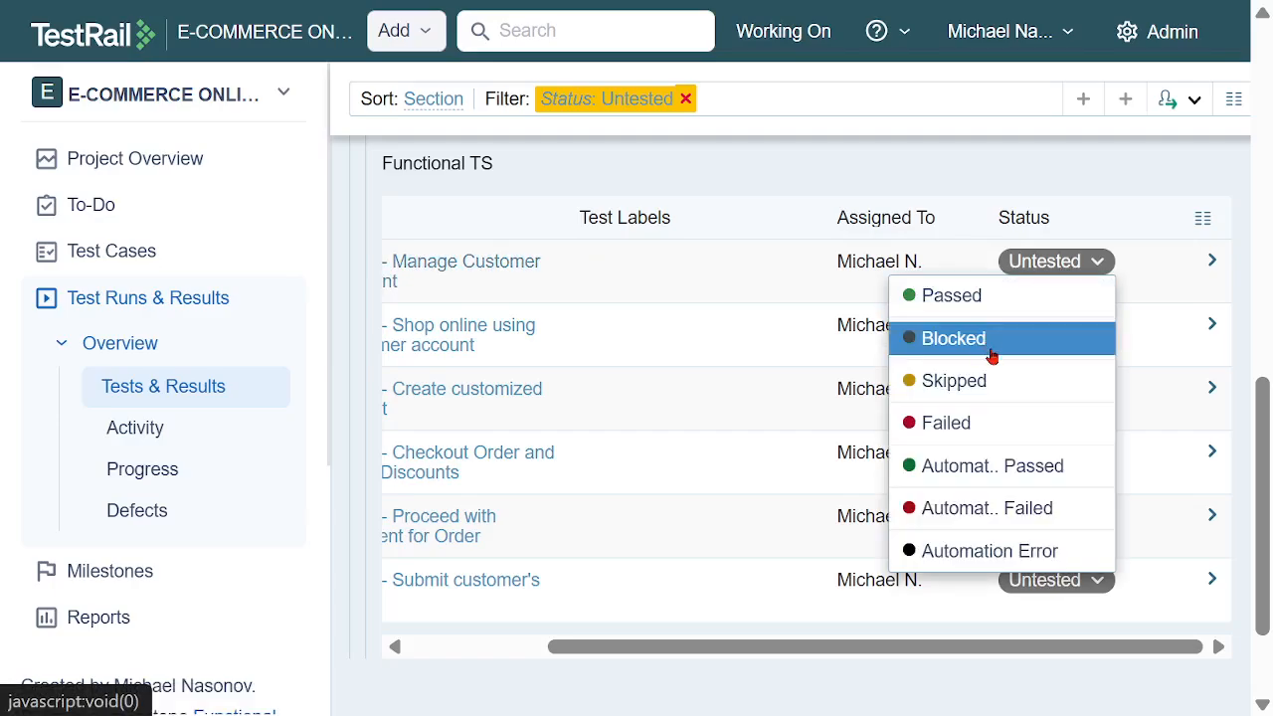
click(986, 430)
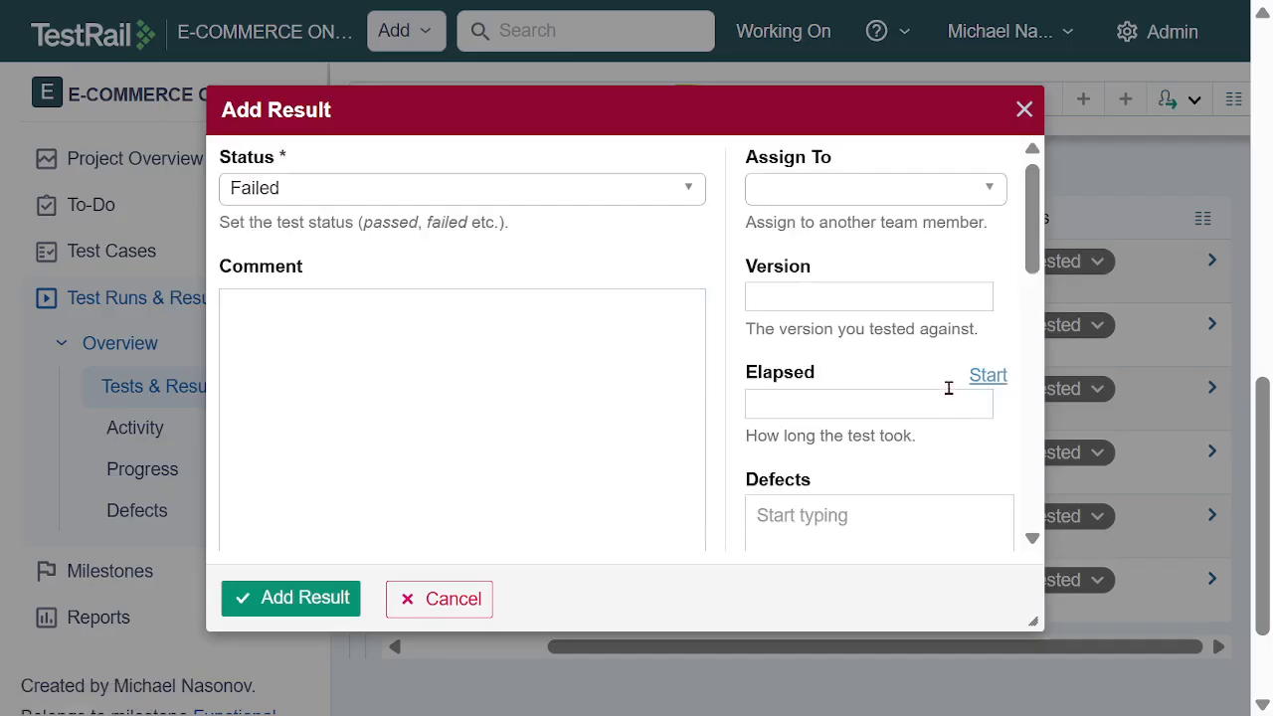
click(823, 197)
click(843, 388)
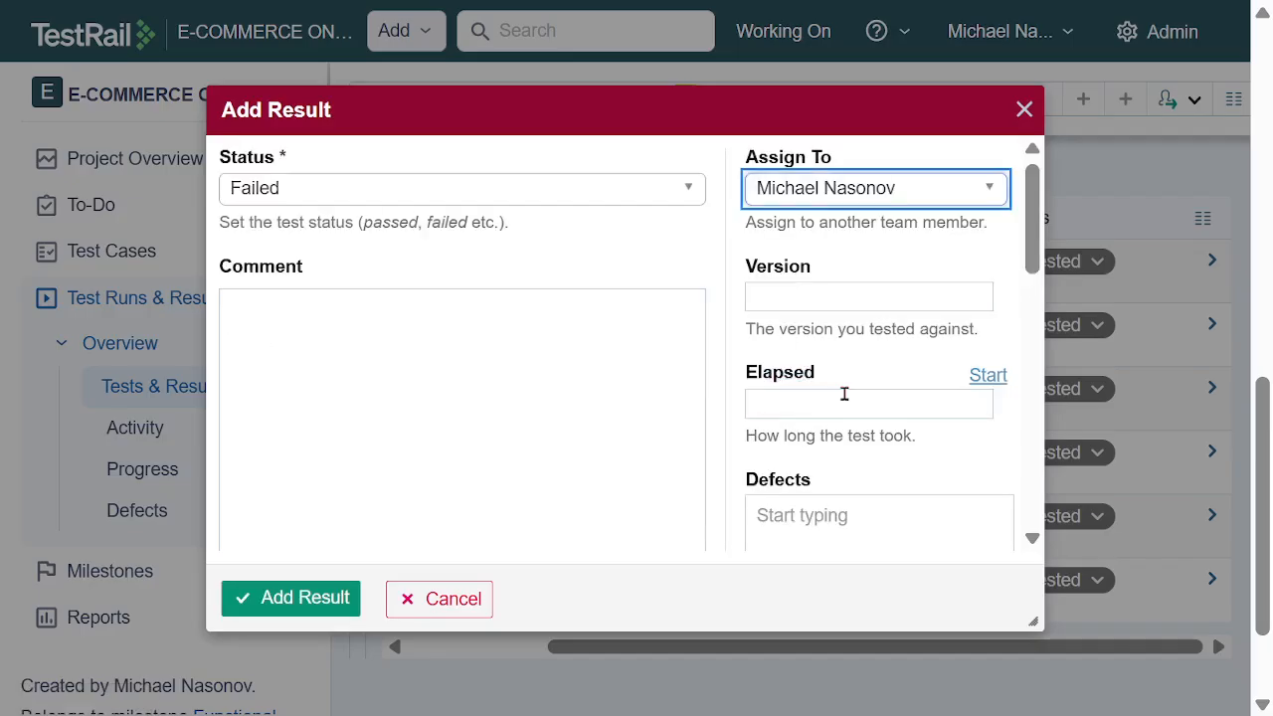
Enter DEFECT # as the result's defect reference and mark all test steps as Failed
scroll(587, 376, down, 2)
click(803, 372)
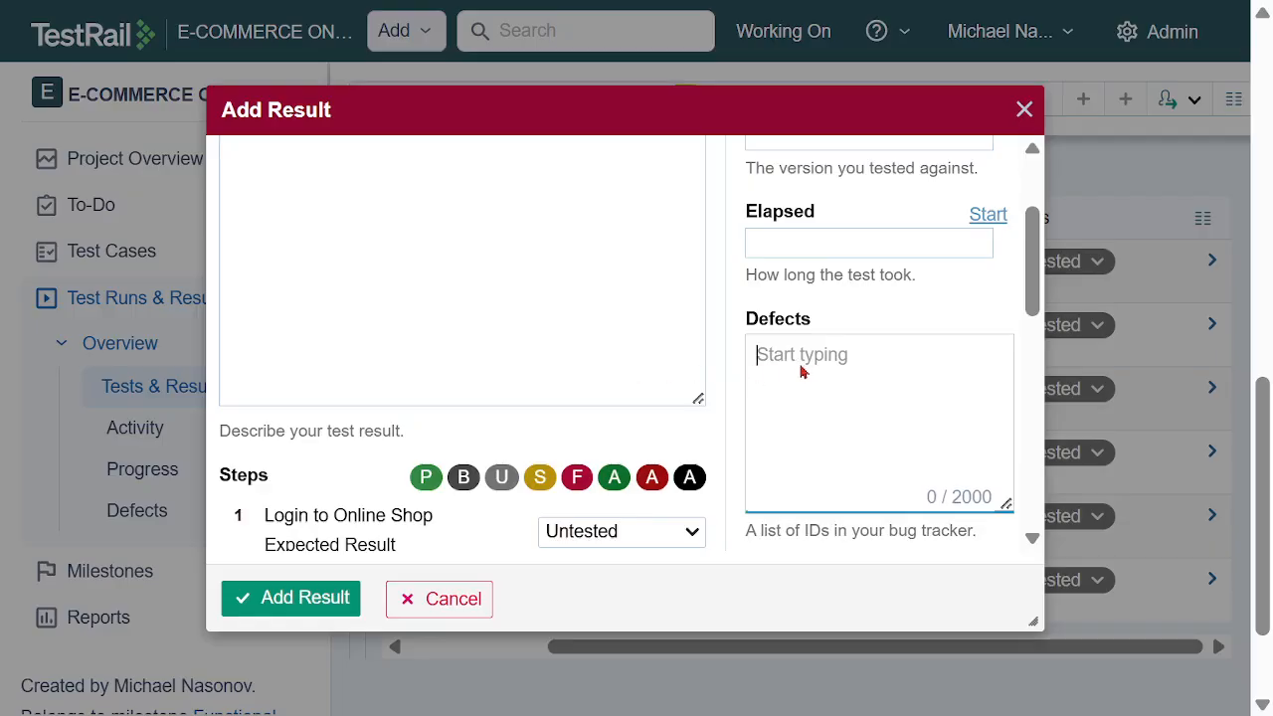
text(DEFECT #)
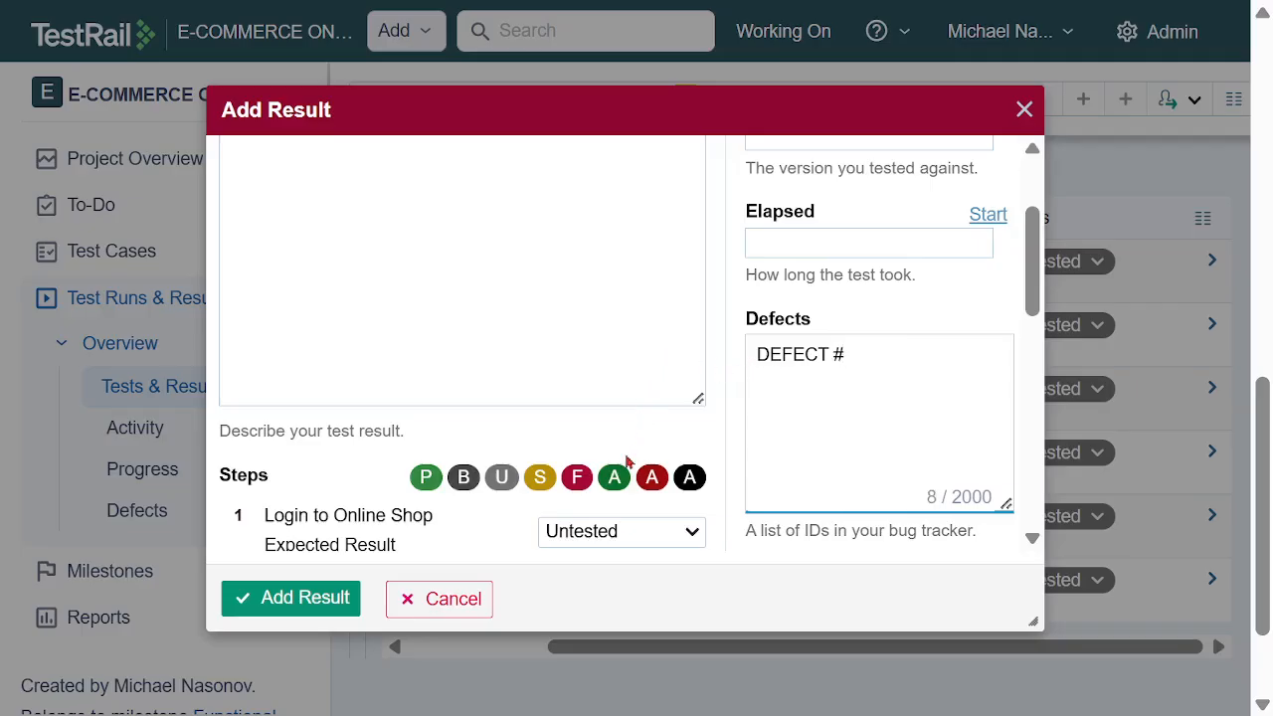
click(576, 477)
scroll(680, 428, down, 2)
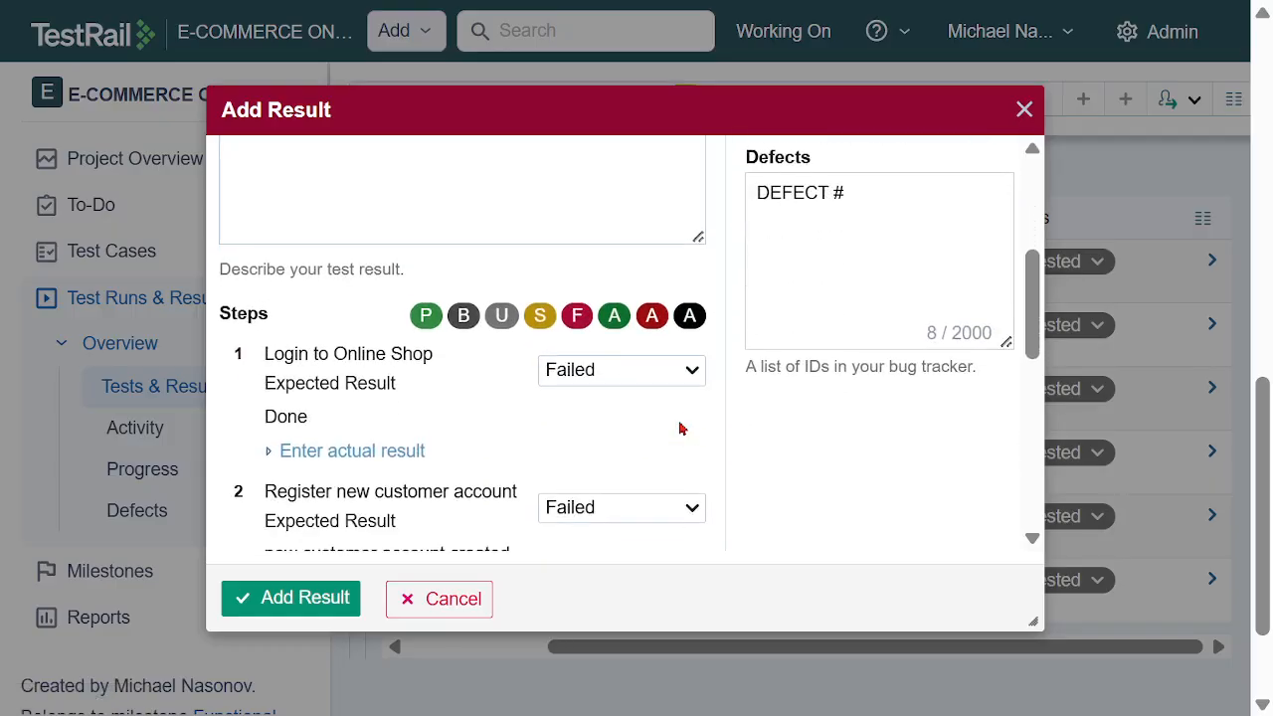
Check the failed steps of the TC03 - Manage Customer Account result and save the Failed result
scroll(688, 441, down, 5)
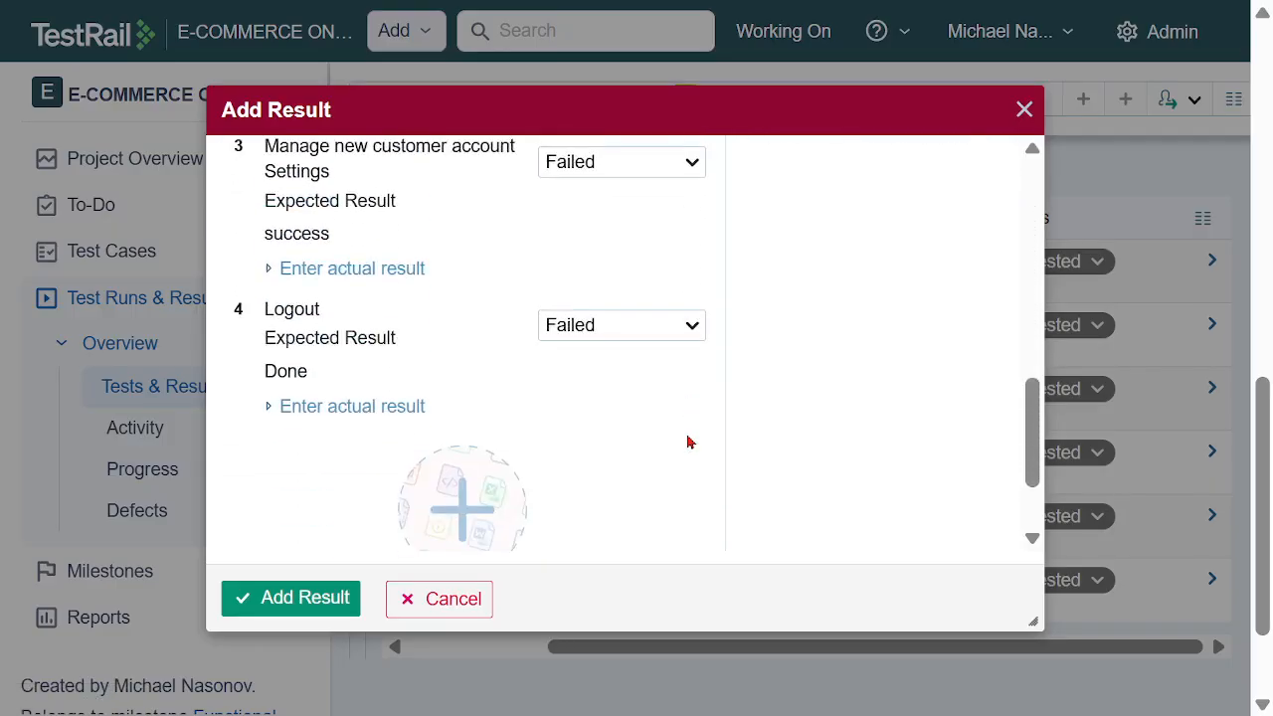
scroll(613, 447, down, 2)
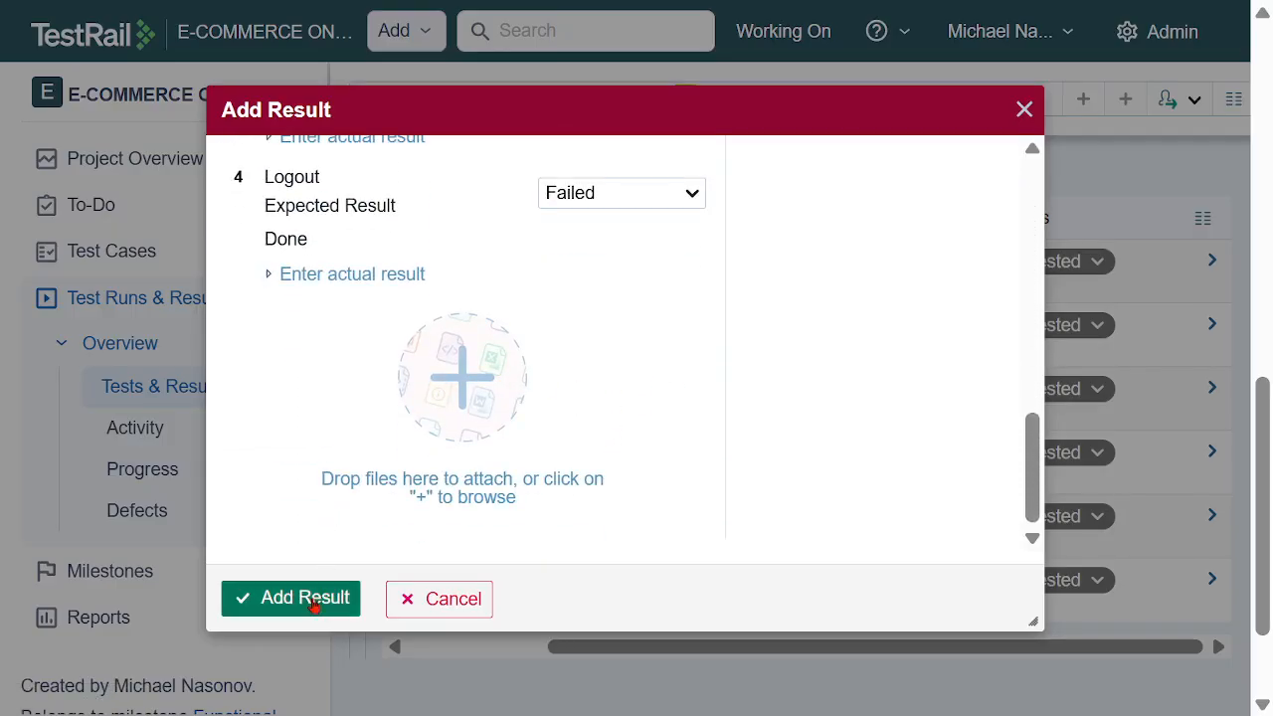
click(241, 597)
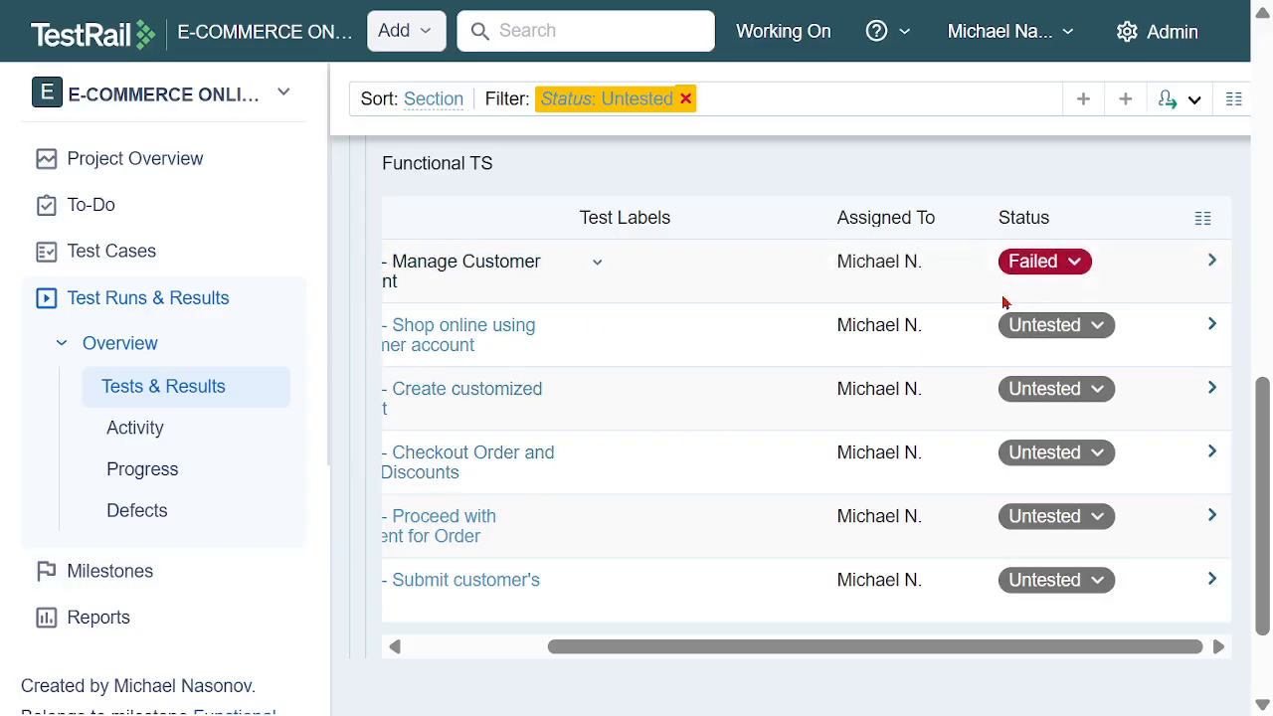
Add a Blocked result for TC04 - Shop online using customer account, assigned to the team member
click(1098, 328)
click(978, 407)
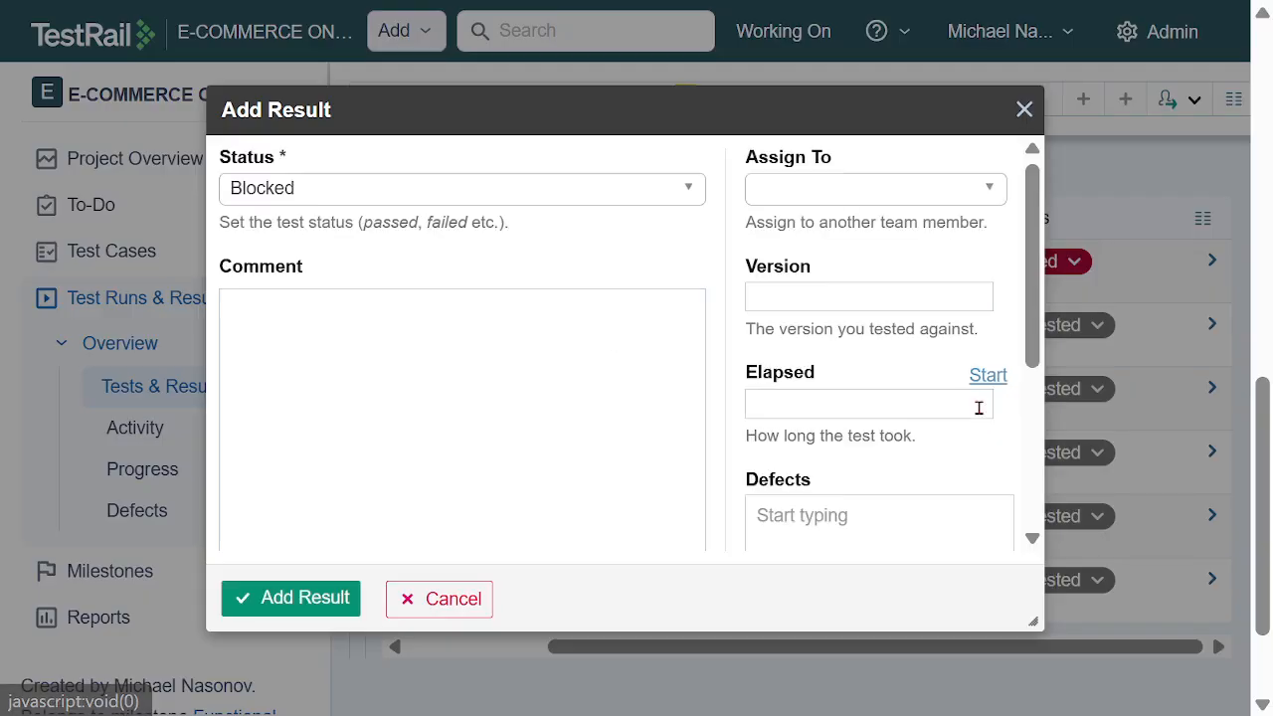
click(873, 191)
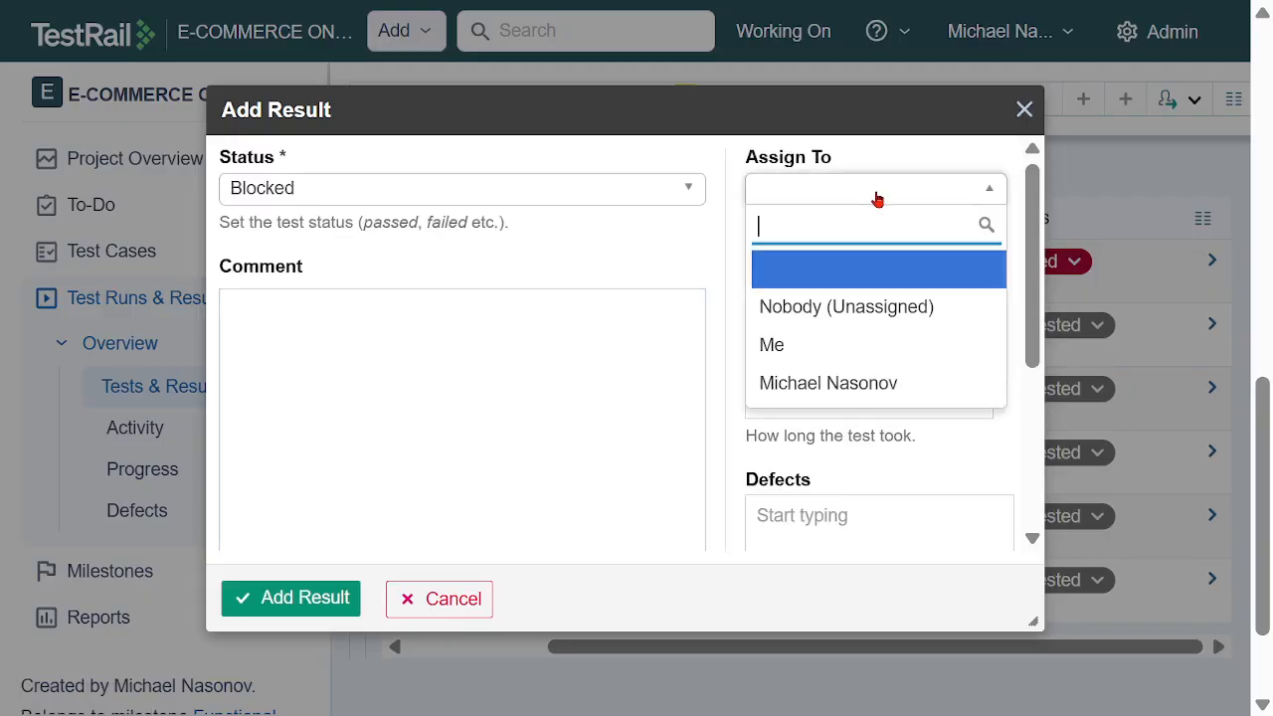
click(881, 377)
click(295, 608)
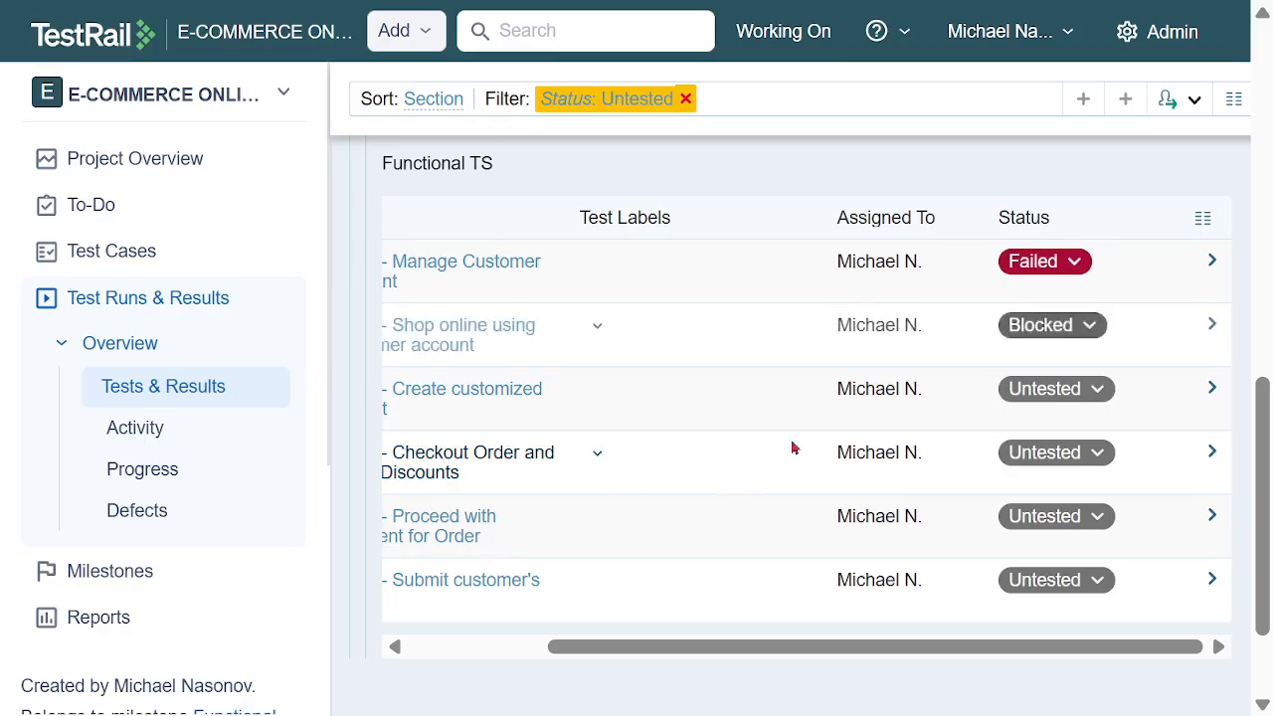
Add a Blocked result for TC05 - Create customized Basket, assigned to the team member
click(1096, 389)
click(988, 473)
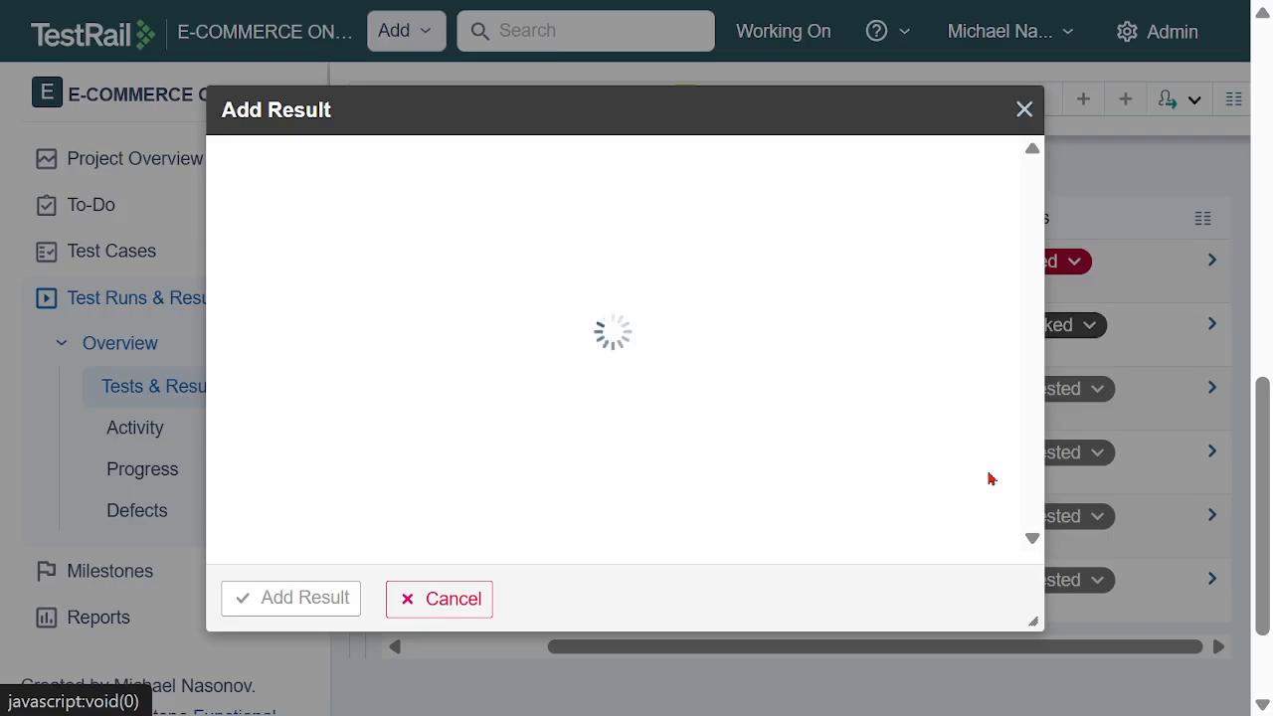
click(903, 191)
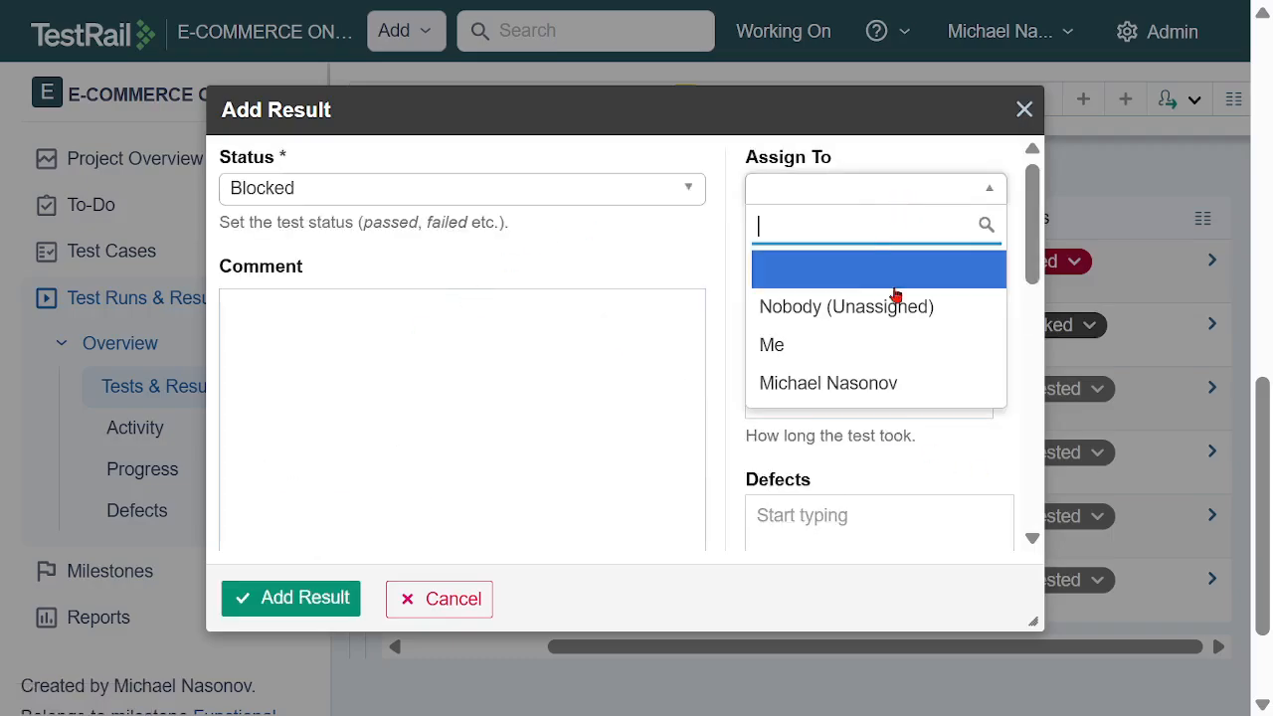
click(875, 380)
click(310, 602)
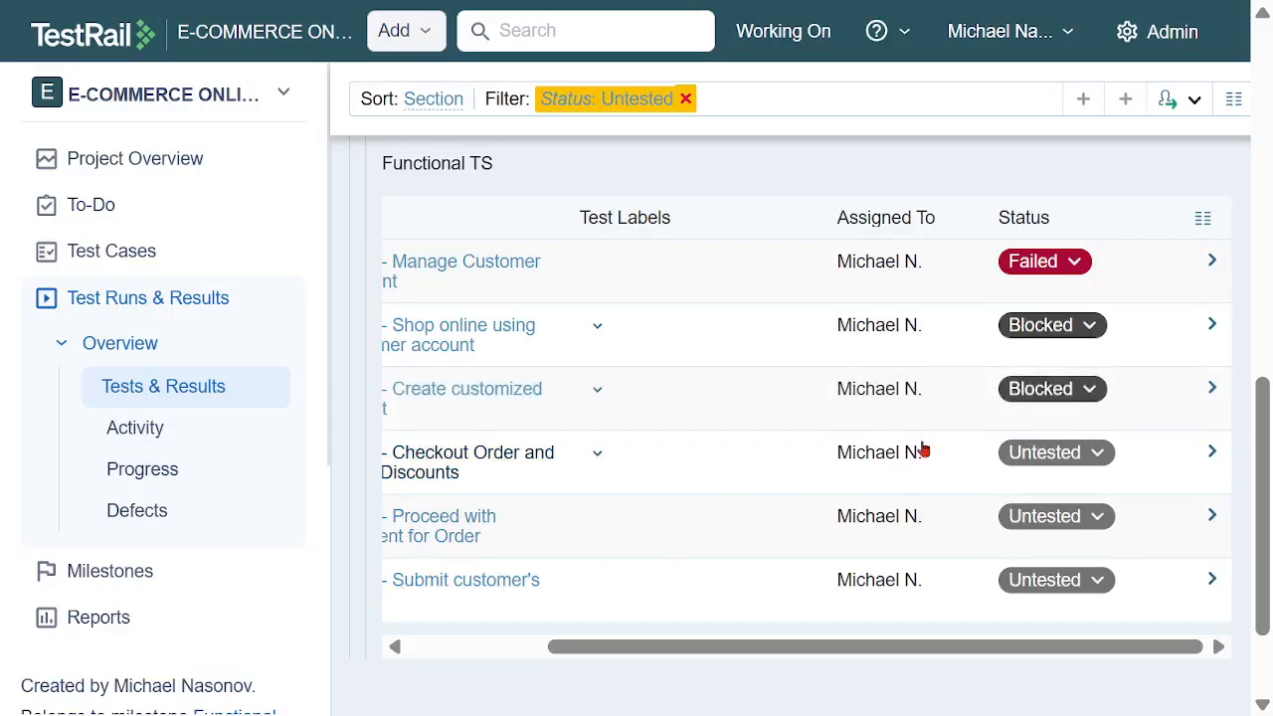
Add a Blocked result for TC06 - Checkout Order and apply Discounts, assigned to the team member
click(1080, 460)
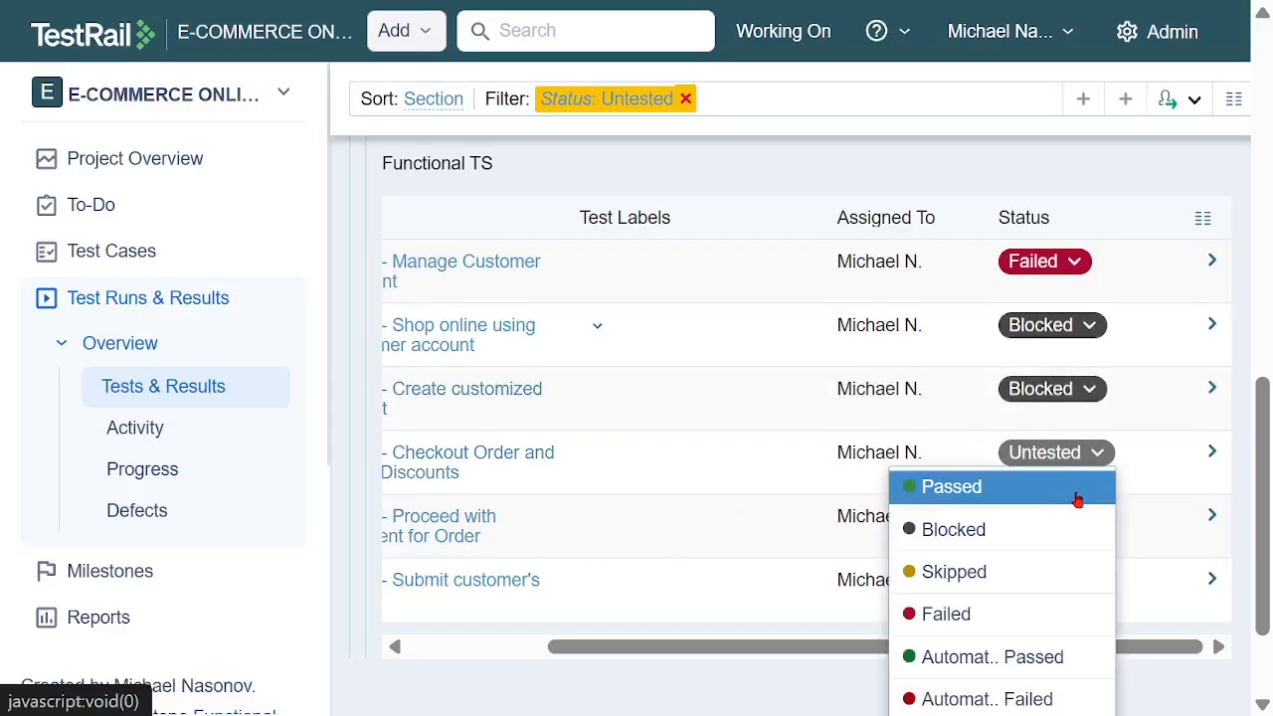
click(997, 532)
click(820, 195)
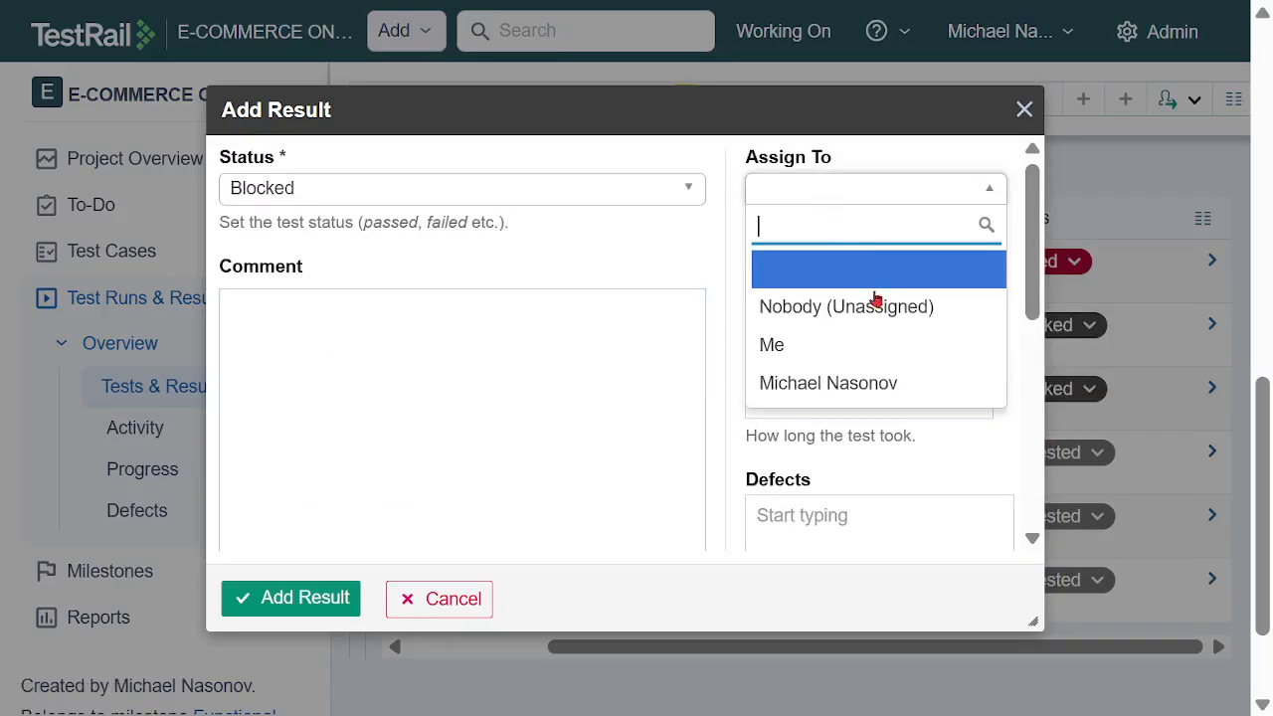
click(846, 380)
click(318, 598)
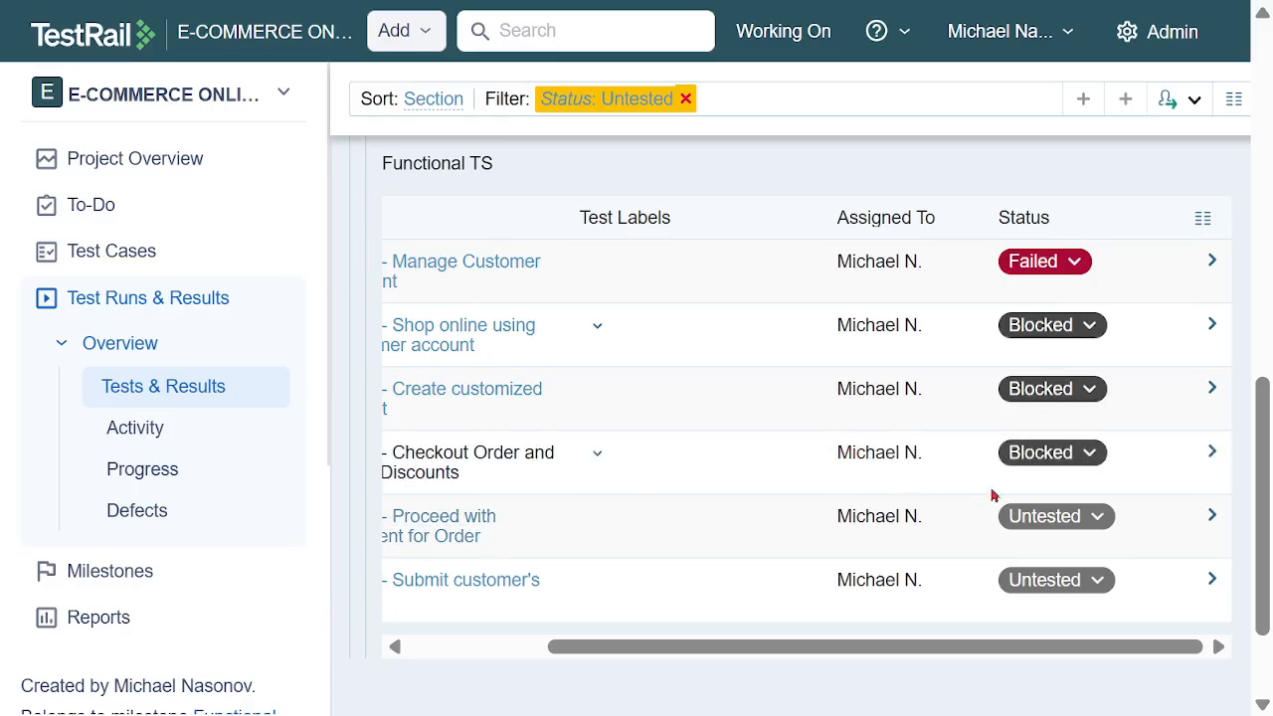
Add a Blocked result for TC07 - Proceed with Payment for Order, assigned to the team member
click(1040, 519)
click(1007, 545)
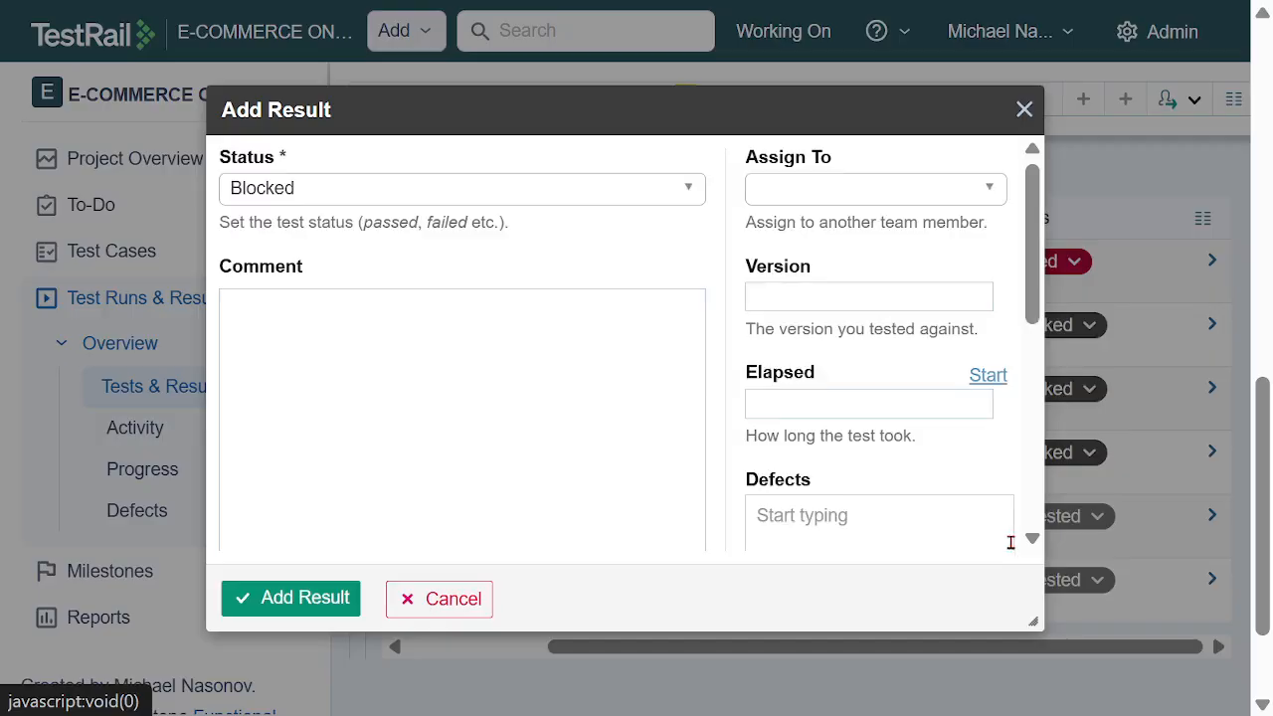
click(865, 203)
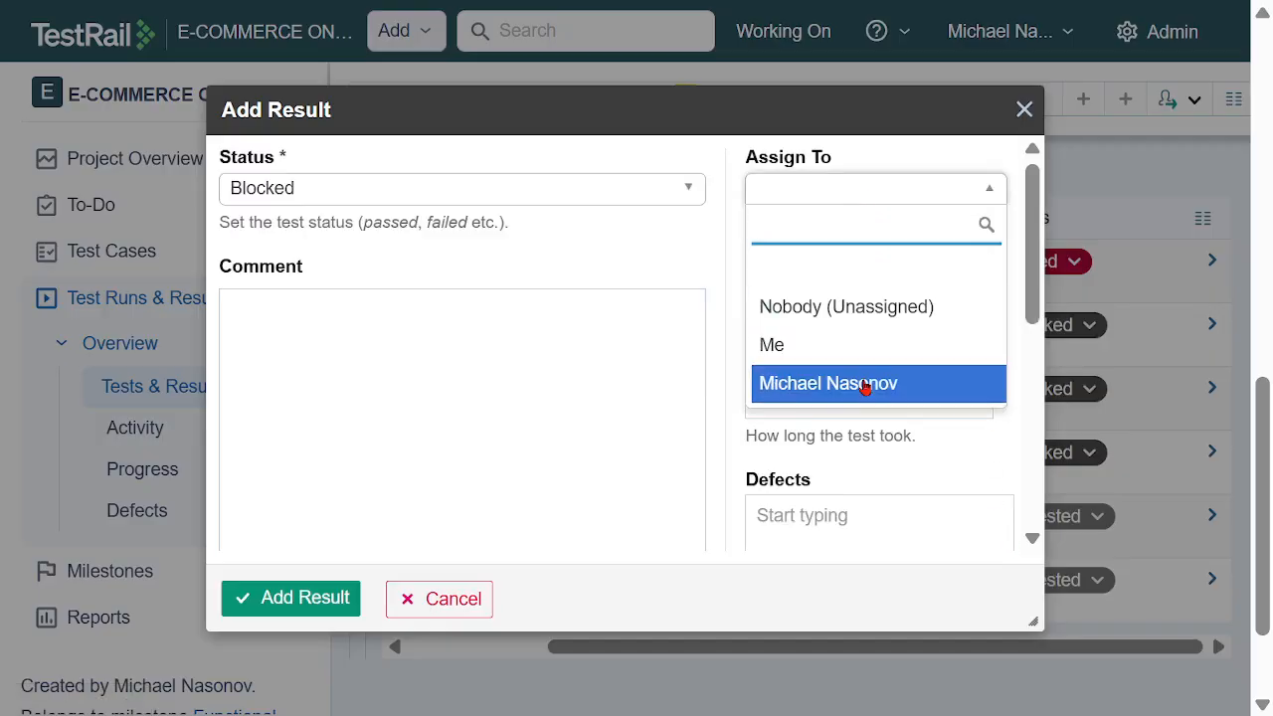
click(866, 384)
click(316, 601)
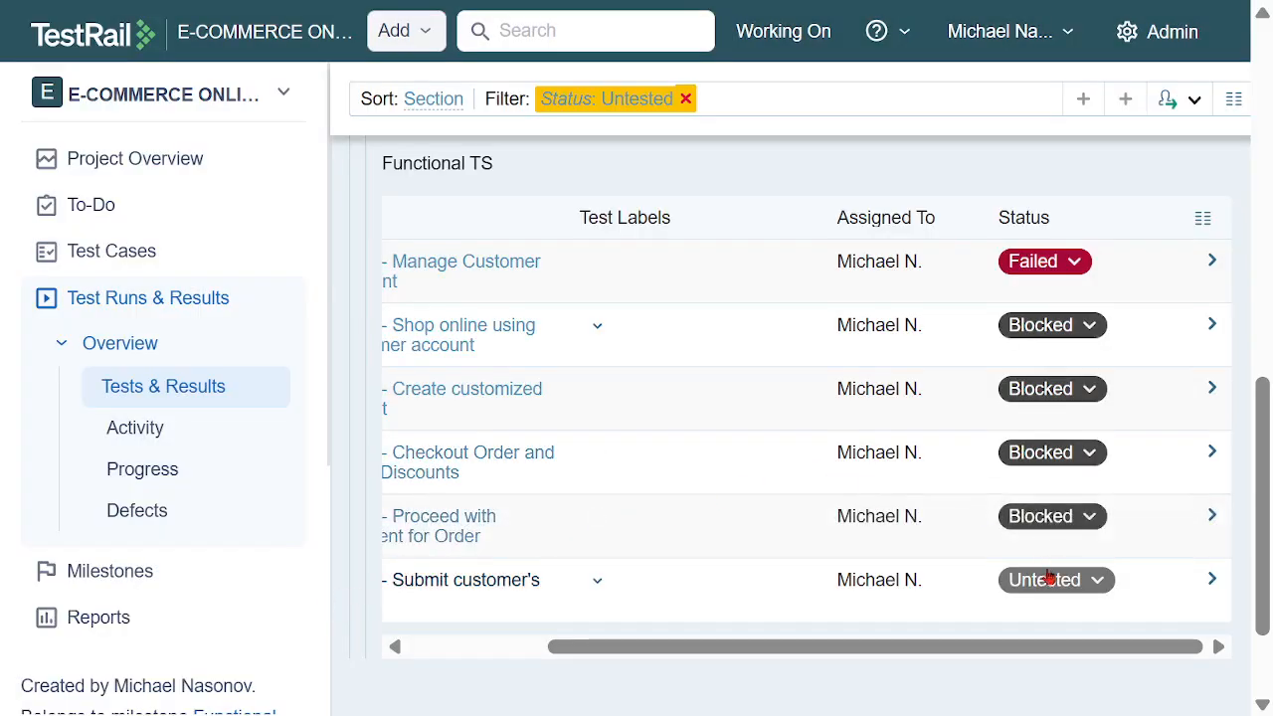
Add a Blocked result for TC08 - Submit customer's Order, assigned to the team member
click(1049, 580)
click(990, 534)
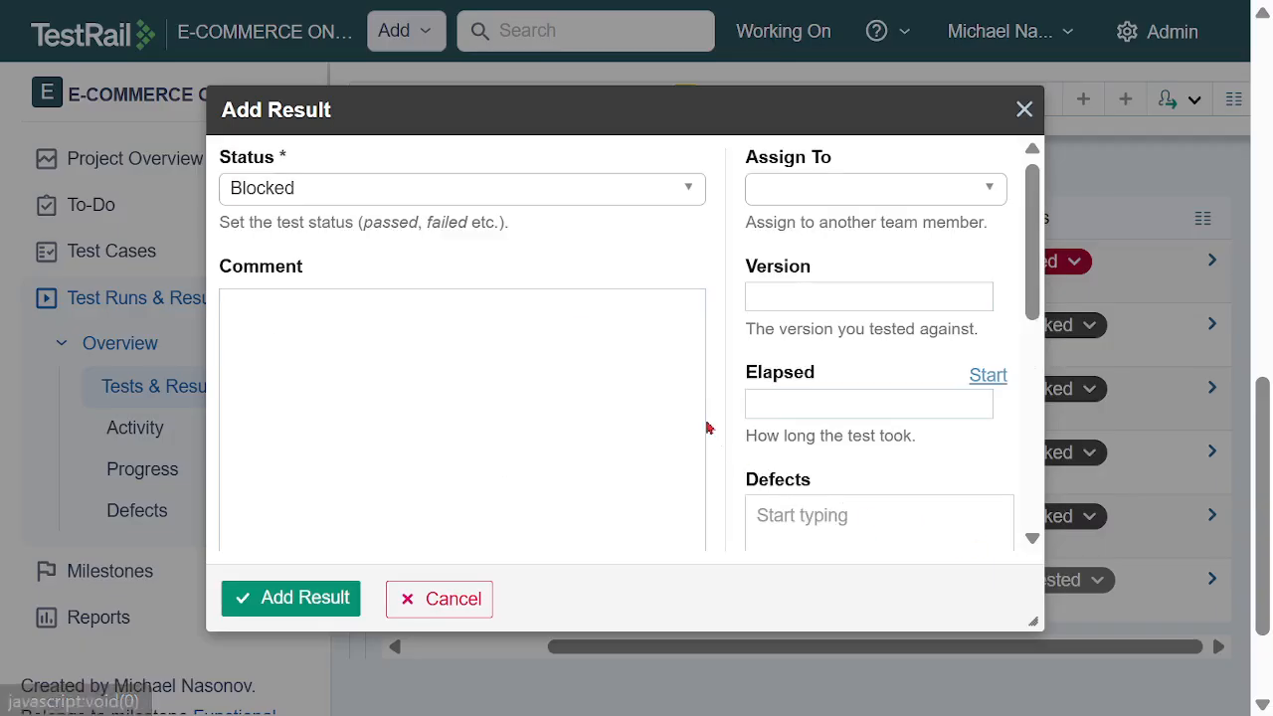
click(931, 191)
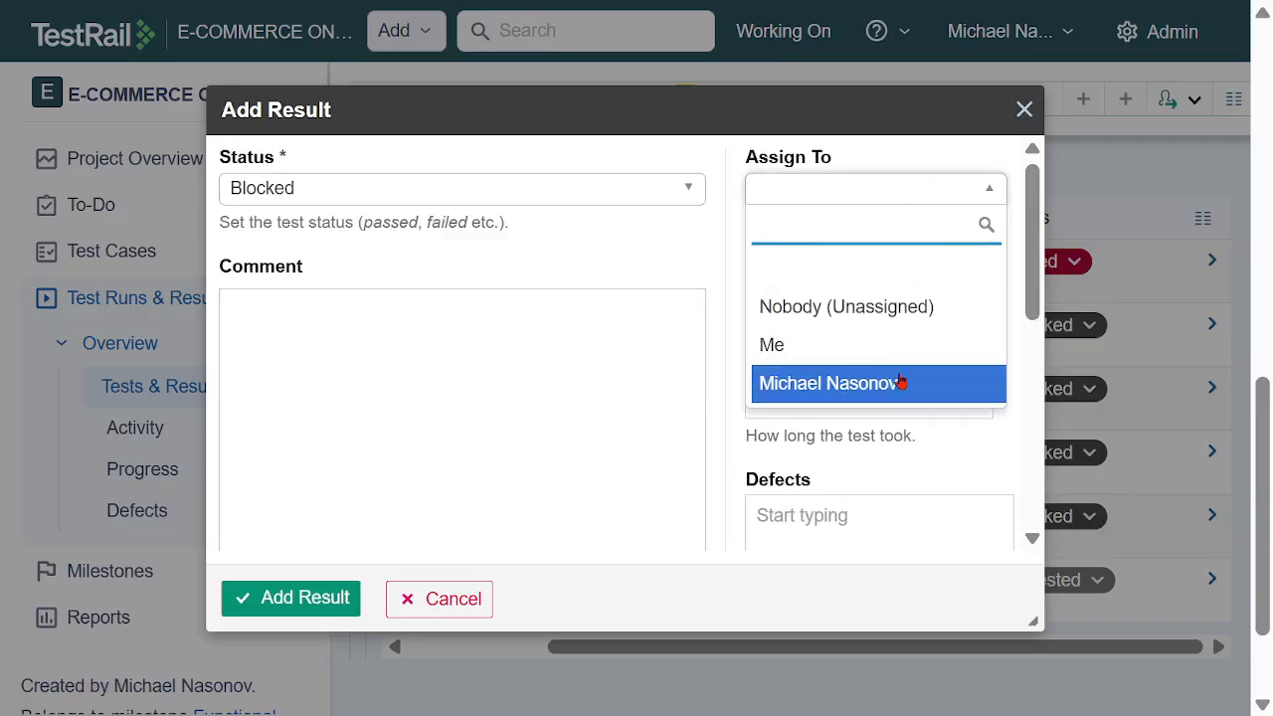
click(869, 387)
click(323, 603)
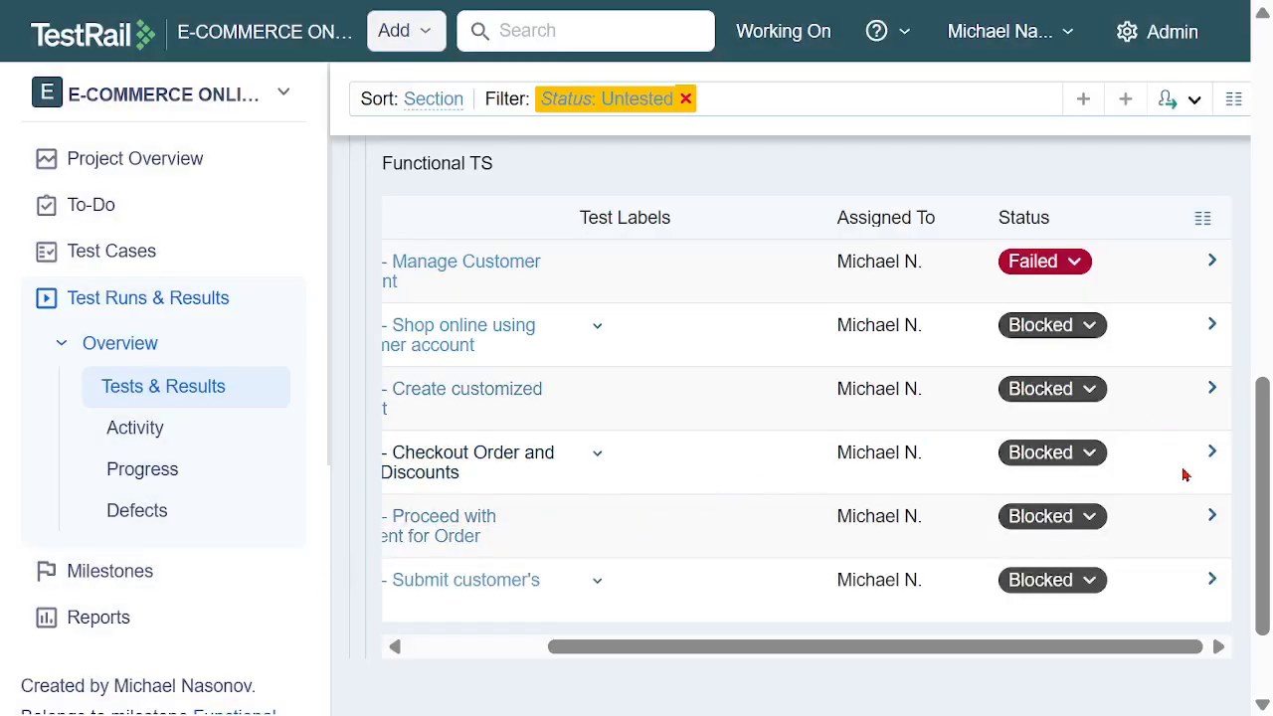
Look over the Functional TS results, then examine the progress of the three runs in the test runs overview
drag(1026, 646, 895, 641)
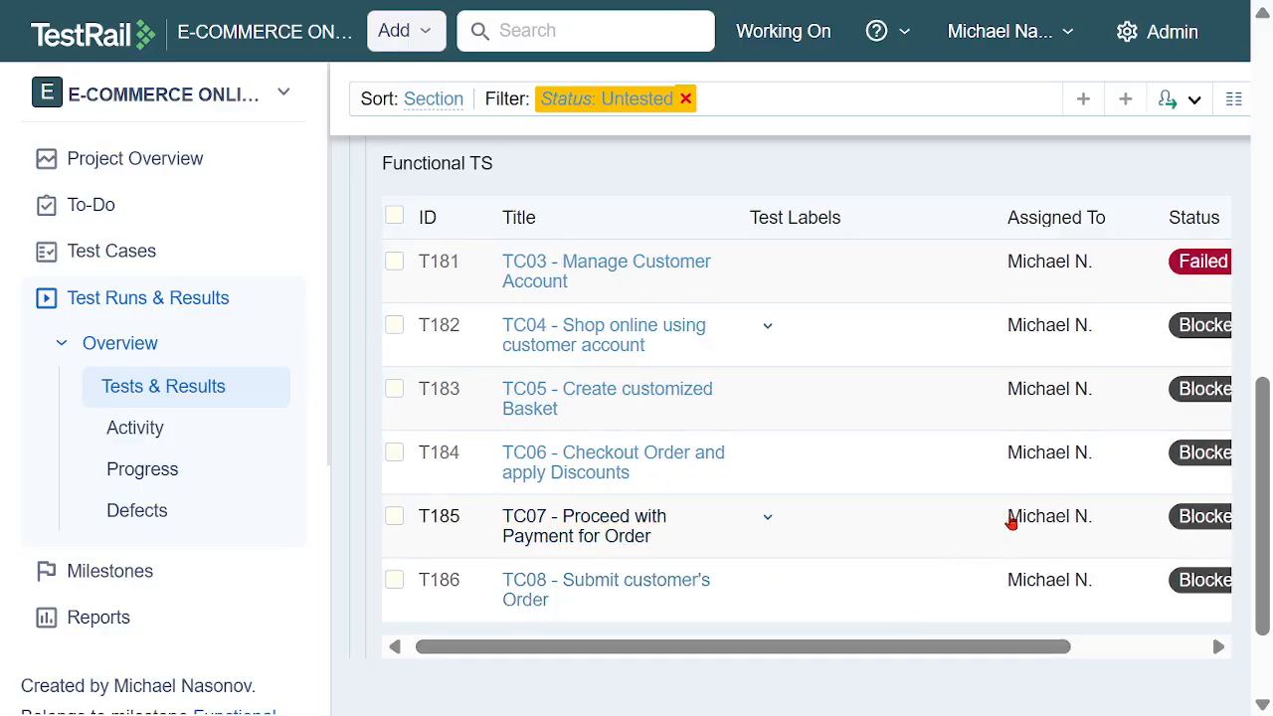
scroll(1010, 521, up, 10)
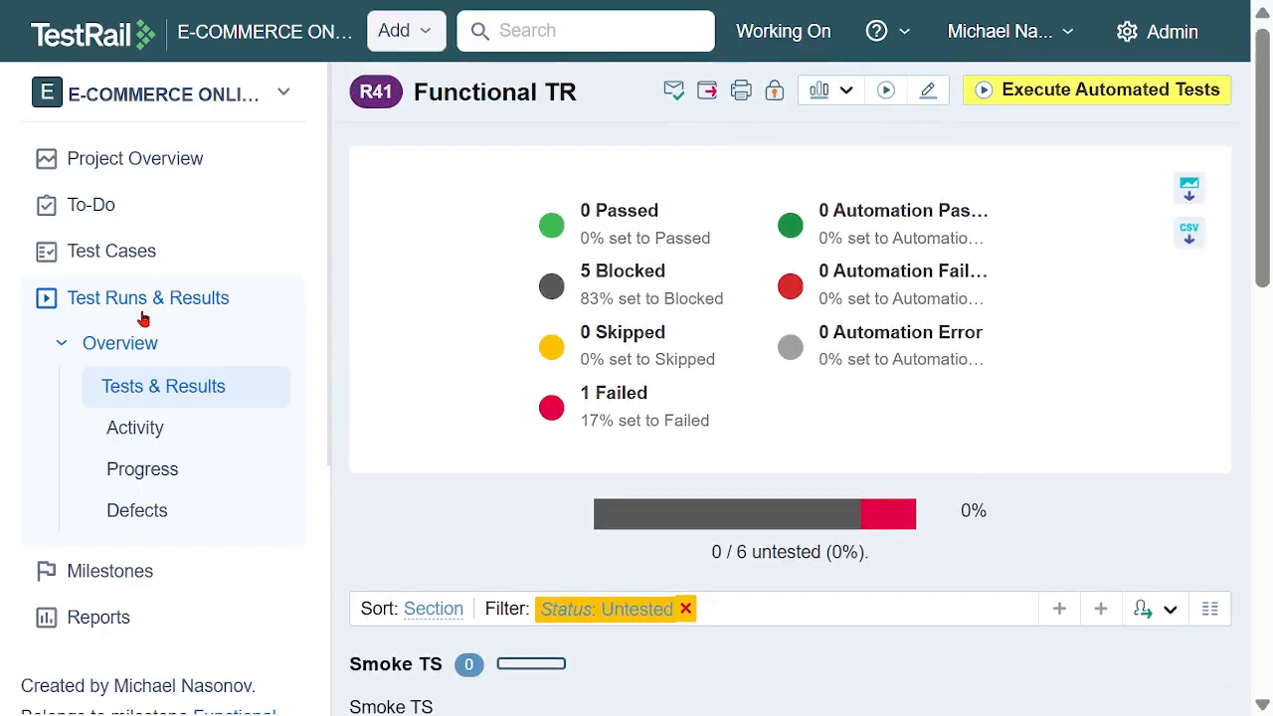
click(133, 308)
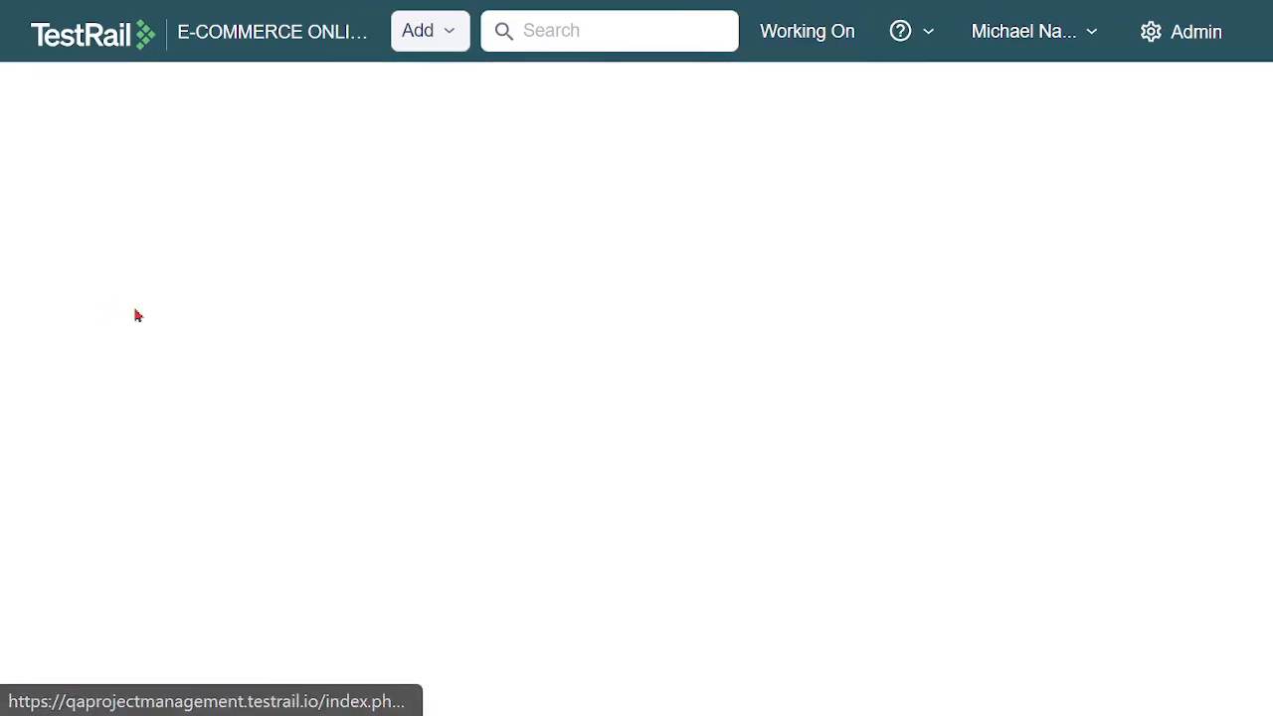
scroll(1121, 314, down, 2)
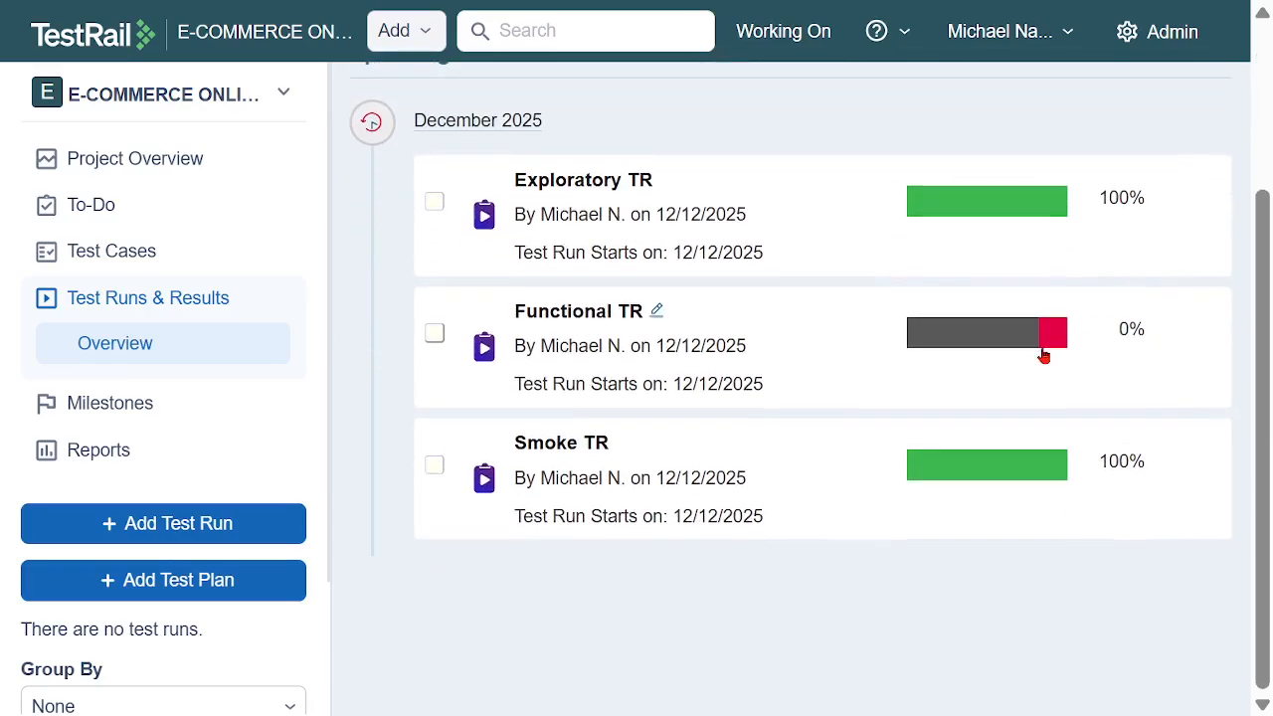
mouse_move(1057, 343)
mouse_move(960, 350)
scroll(696, 217, up, 3)
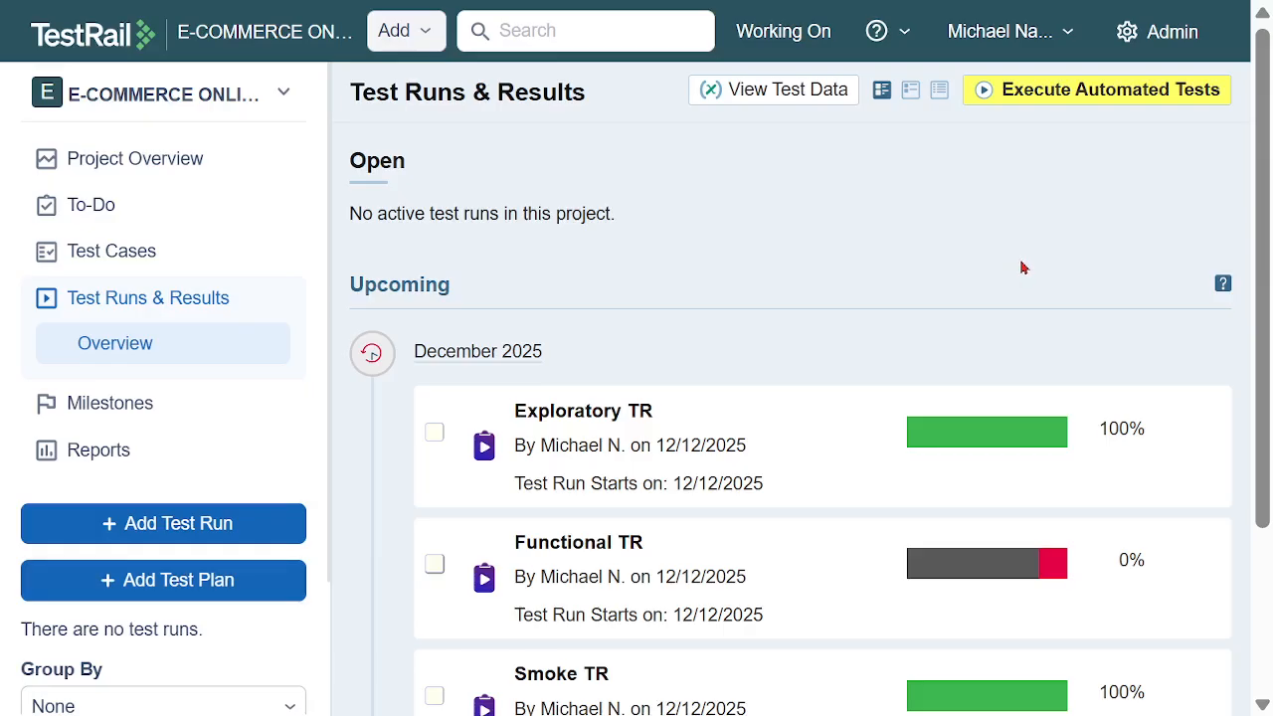
scroll(1027, 259, down, 2)
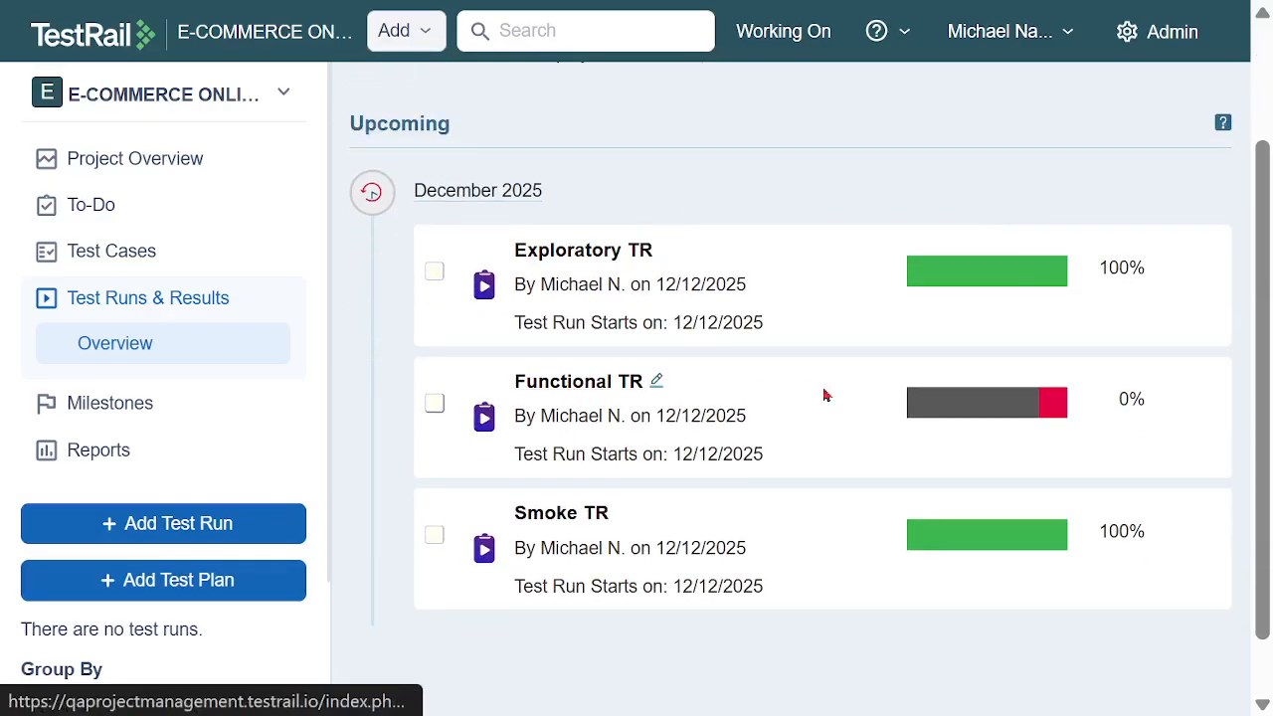
Open Functional TR filtered to its blocked tests and bring the Functional TS list into view
click(962, 406)
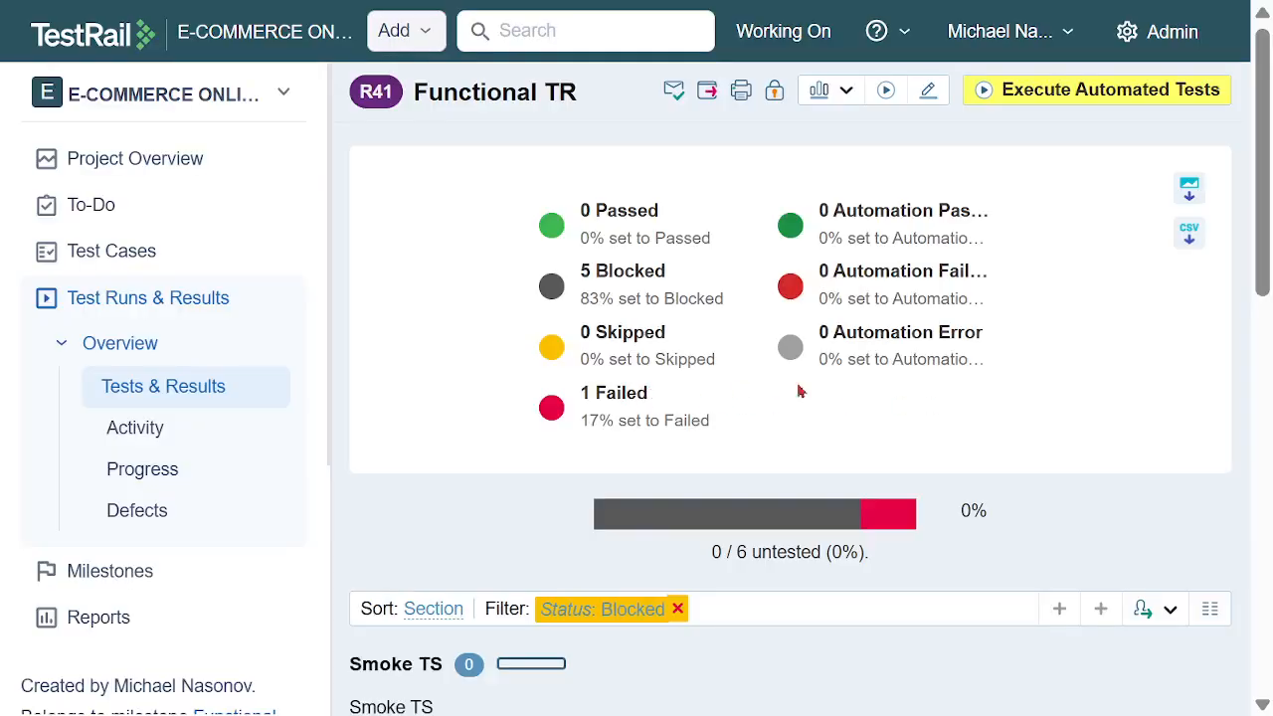
scroll(1075, 272, down, 3)
scroll(1080, 274, down, 3)
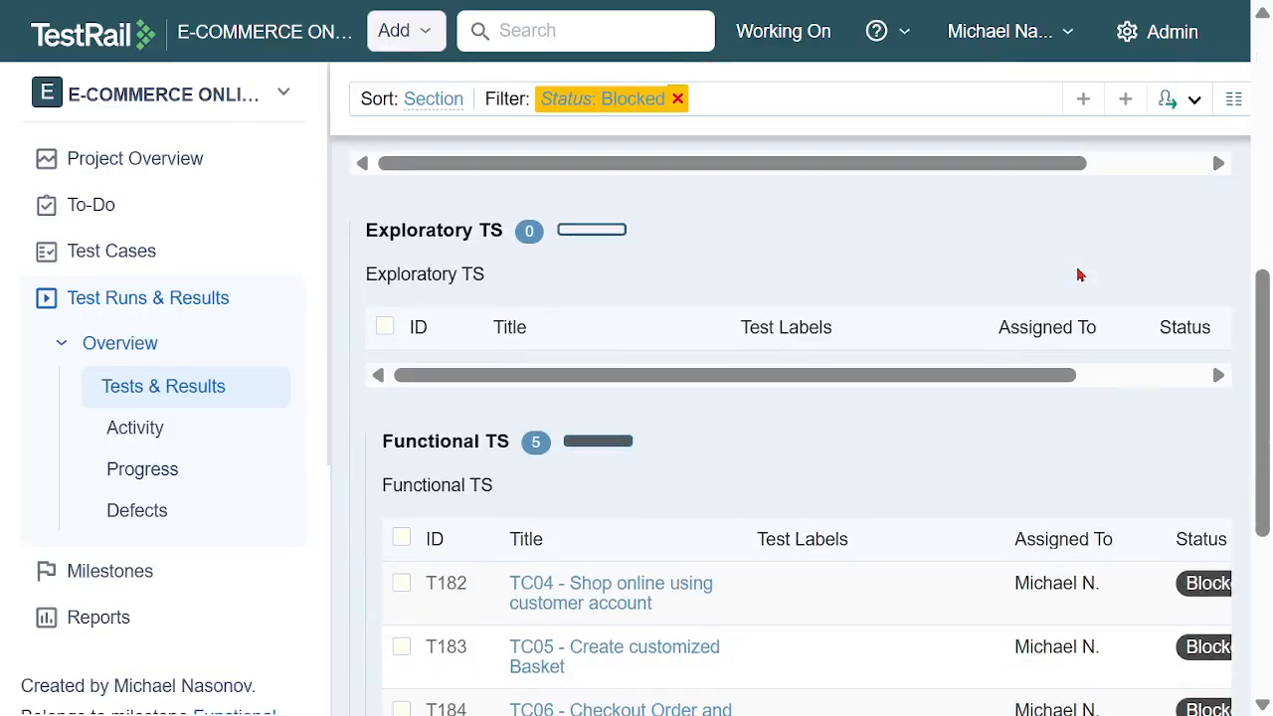
scroll(993, 346, down, 3)
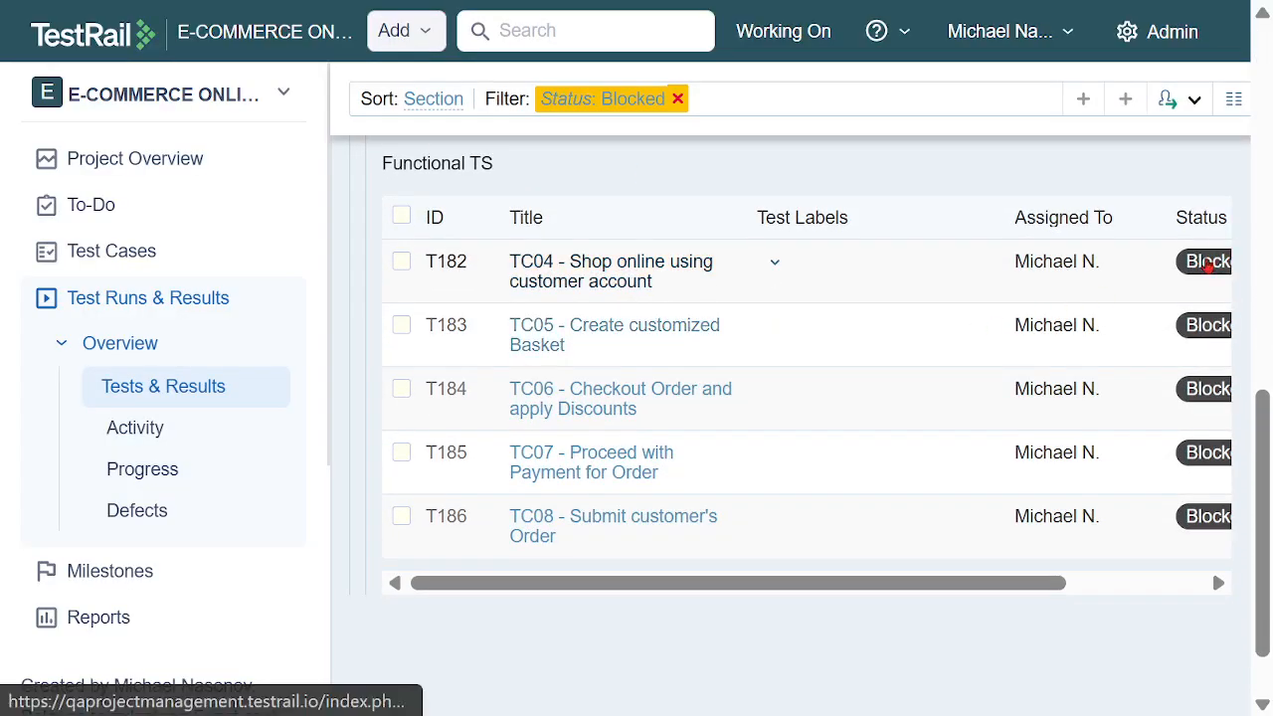
Add a Passed result for TC04 - Shop online using customer account, assigned to the team member
click(1207, 260)
click(1062, 296)
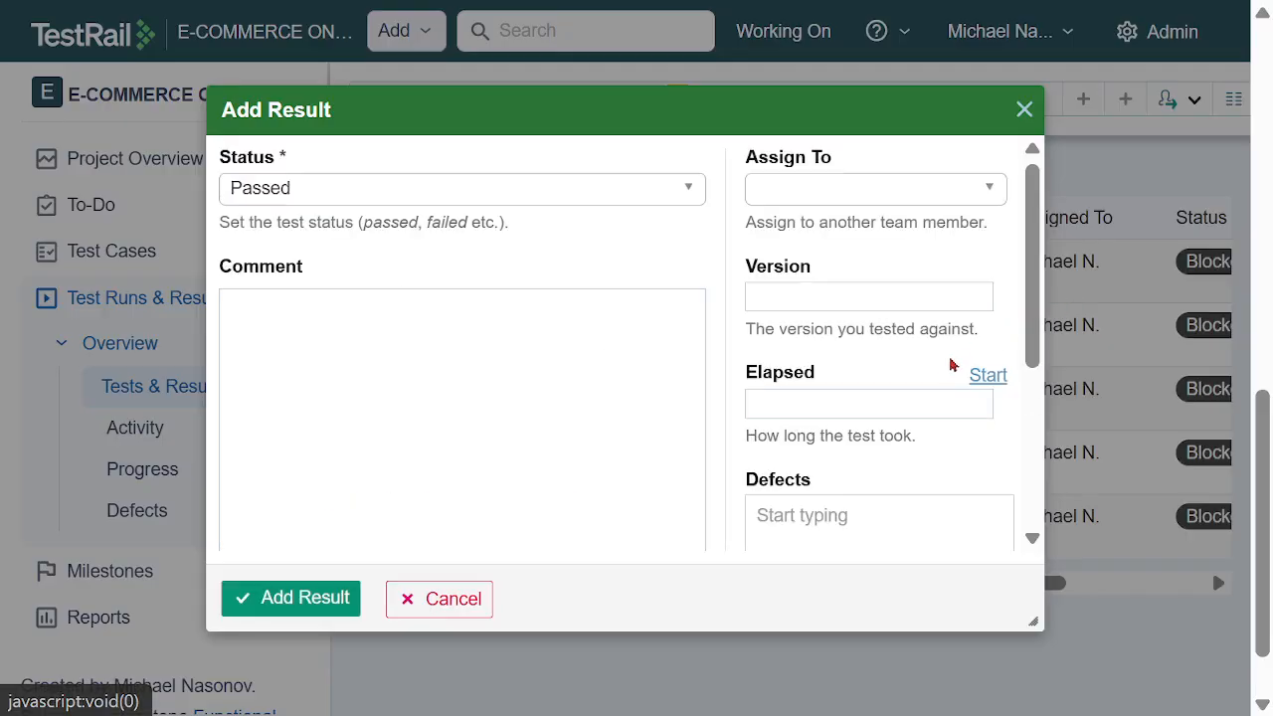
click(844, 191)
click(829, 378)
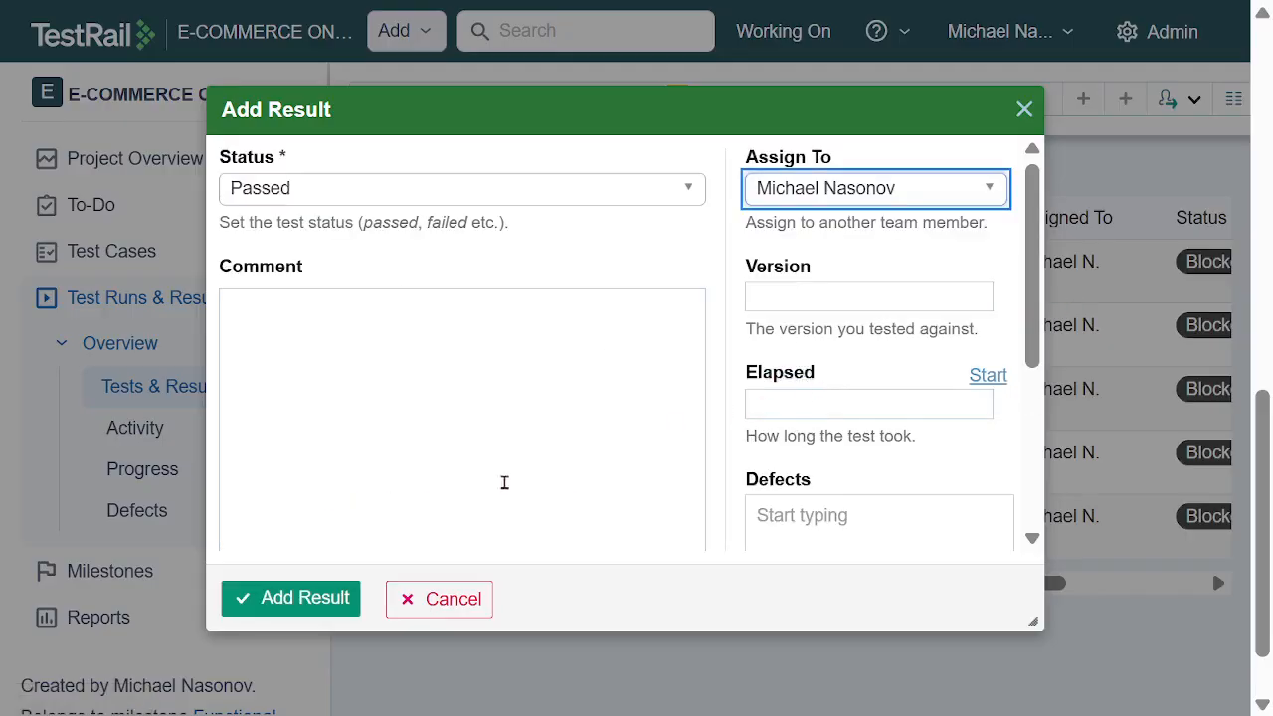
click(316, 601)
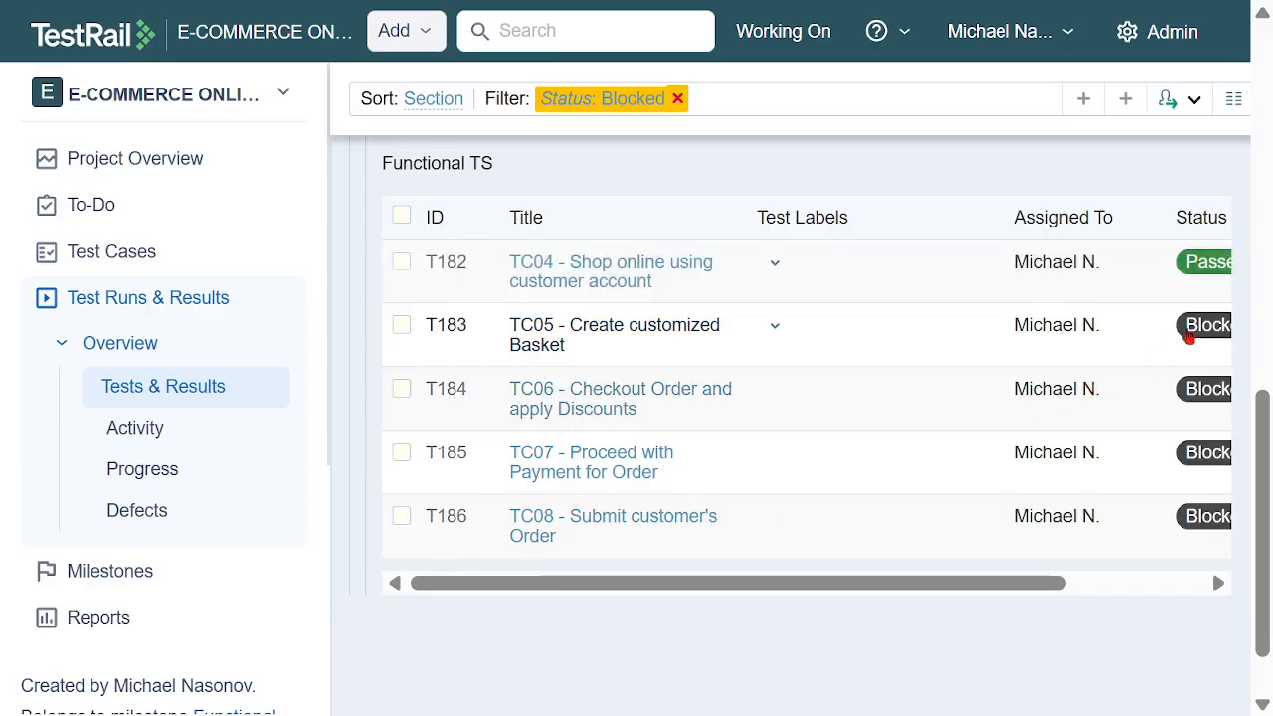
Add a Passed result for TC05 - Create customized Basket, assigned to the team member
drag(1038, 583, 1190, 395)
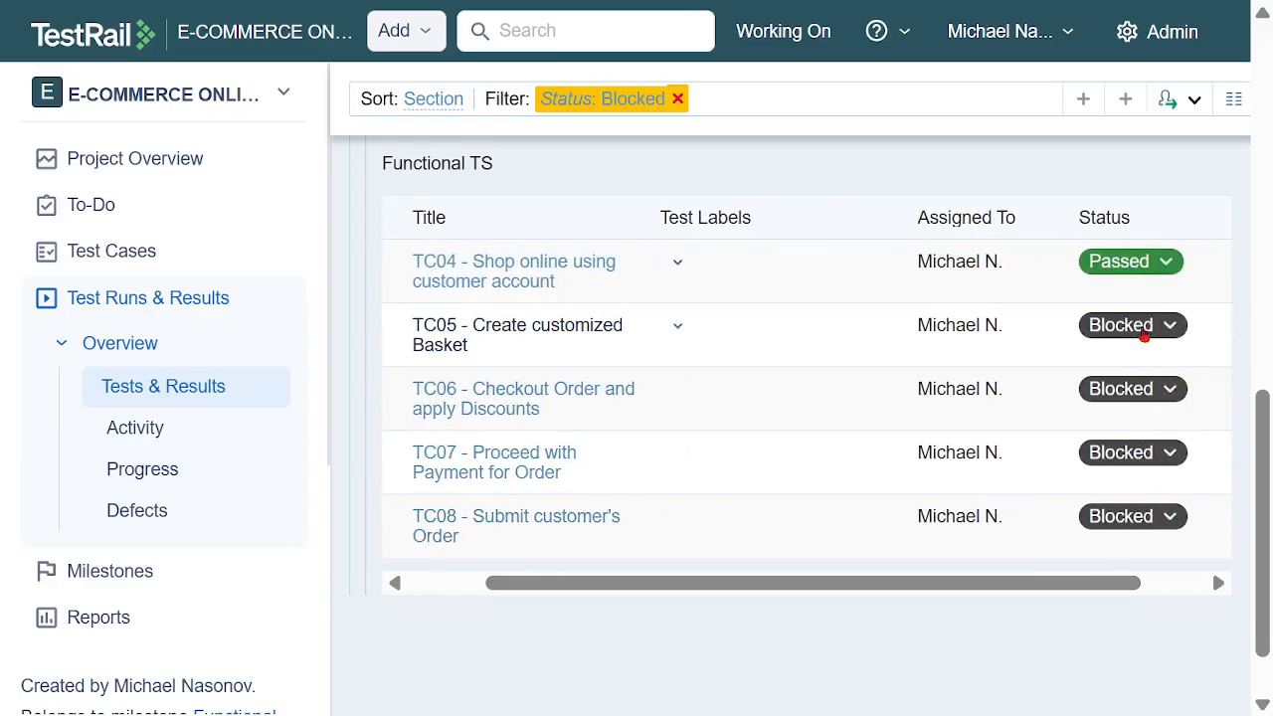
click(1144, 328)
click(1097, 358)
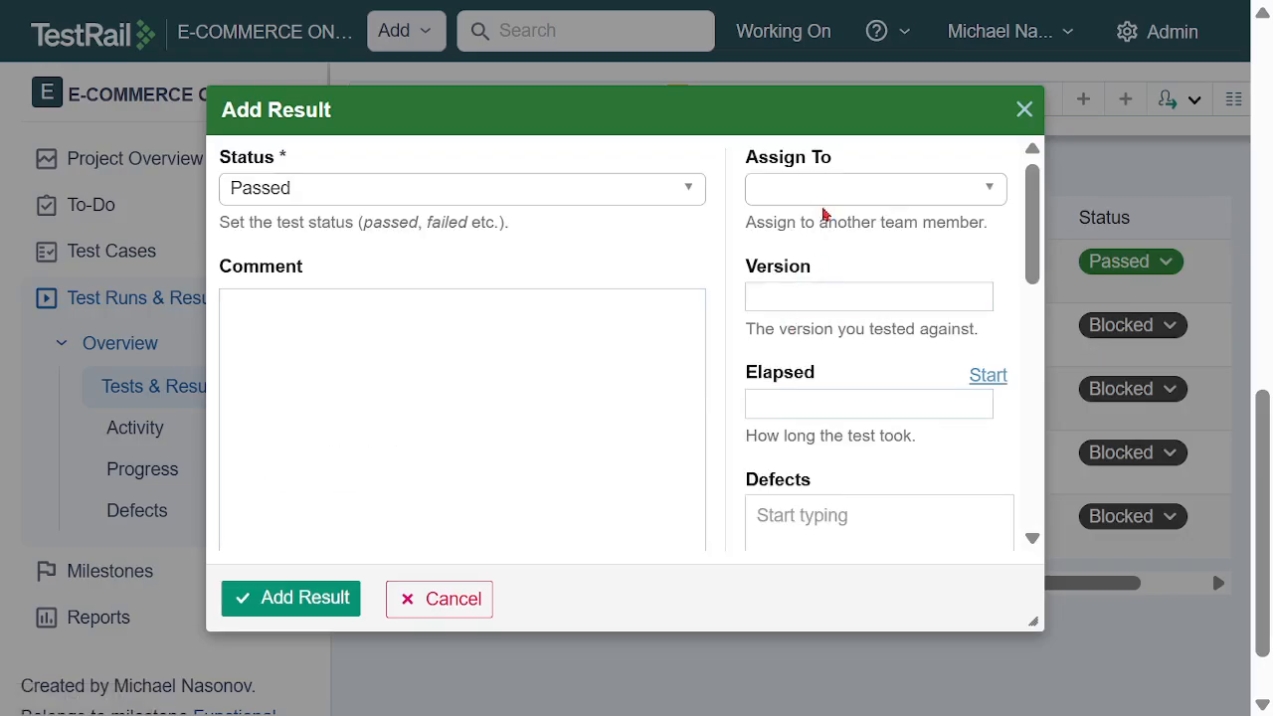
click(825, 193)
click(832, 384)
click(303, 601)
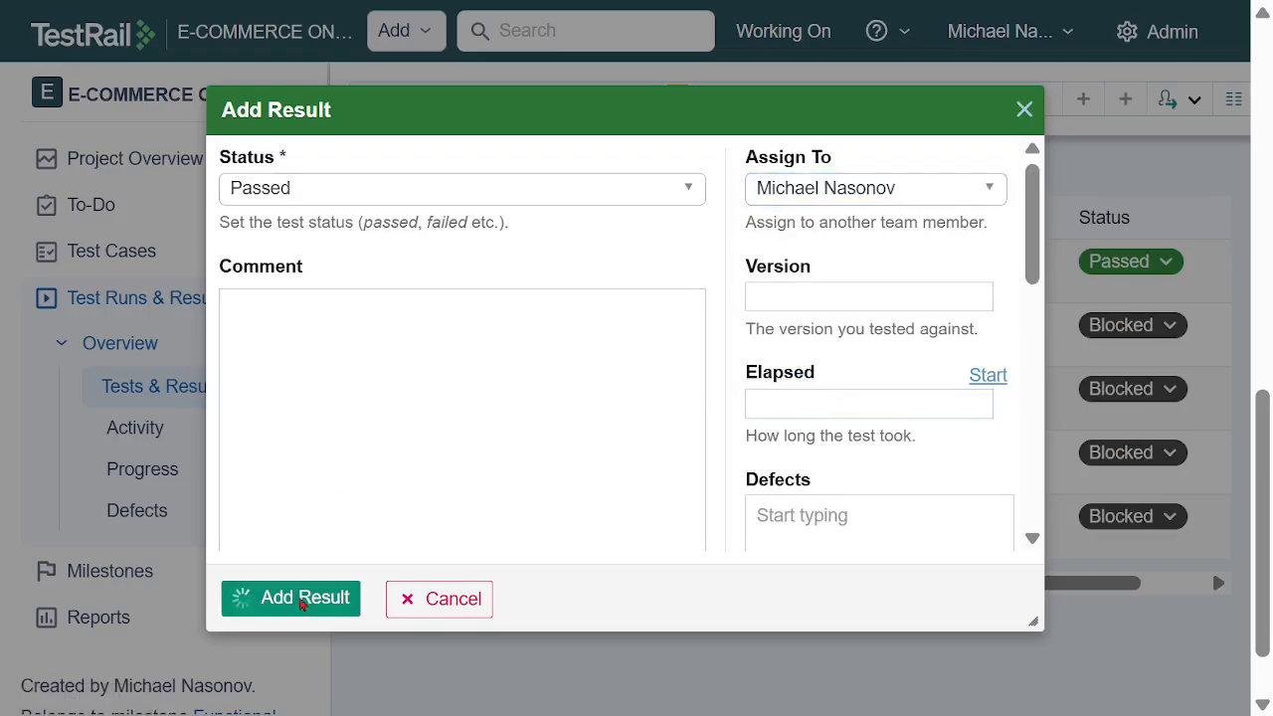
Add a Passed result for TC06 - Checkout Order and apply Discounts, assigned to the team member
click(1118, 389)
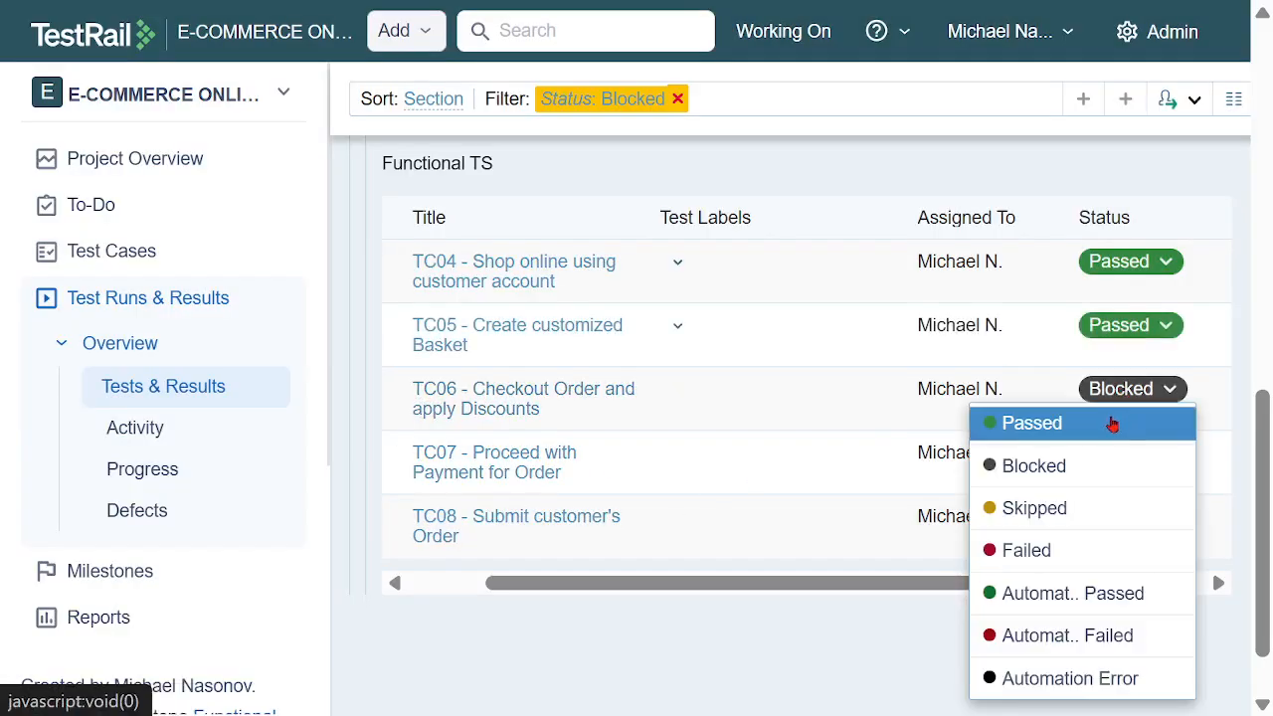
click(1111, 425)
click(808, 195)
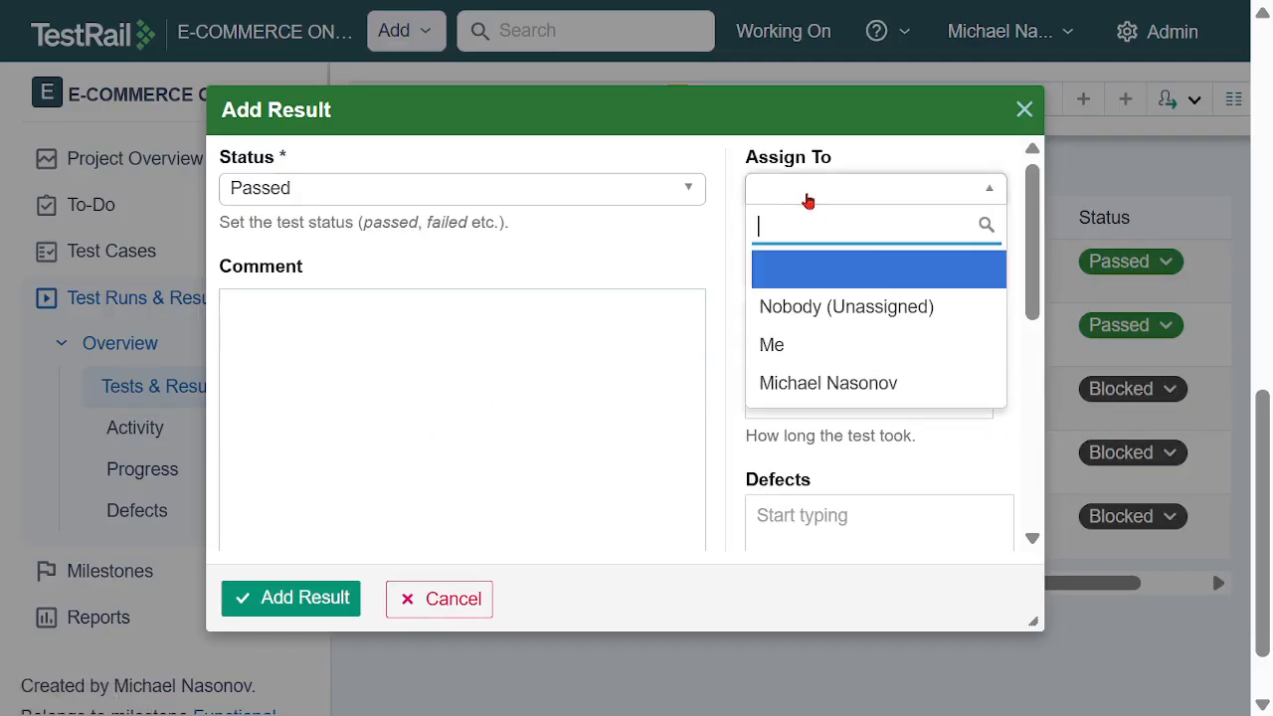
click(845, 382)
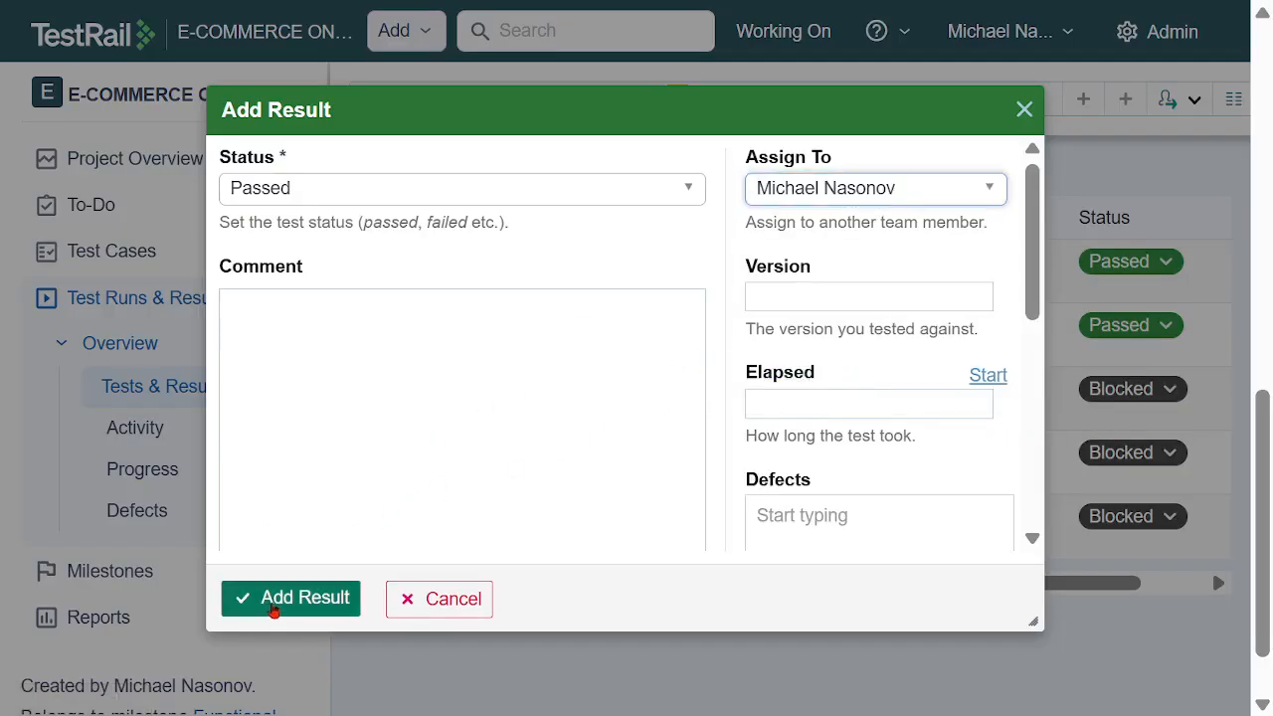
click(289, 598)
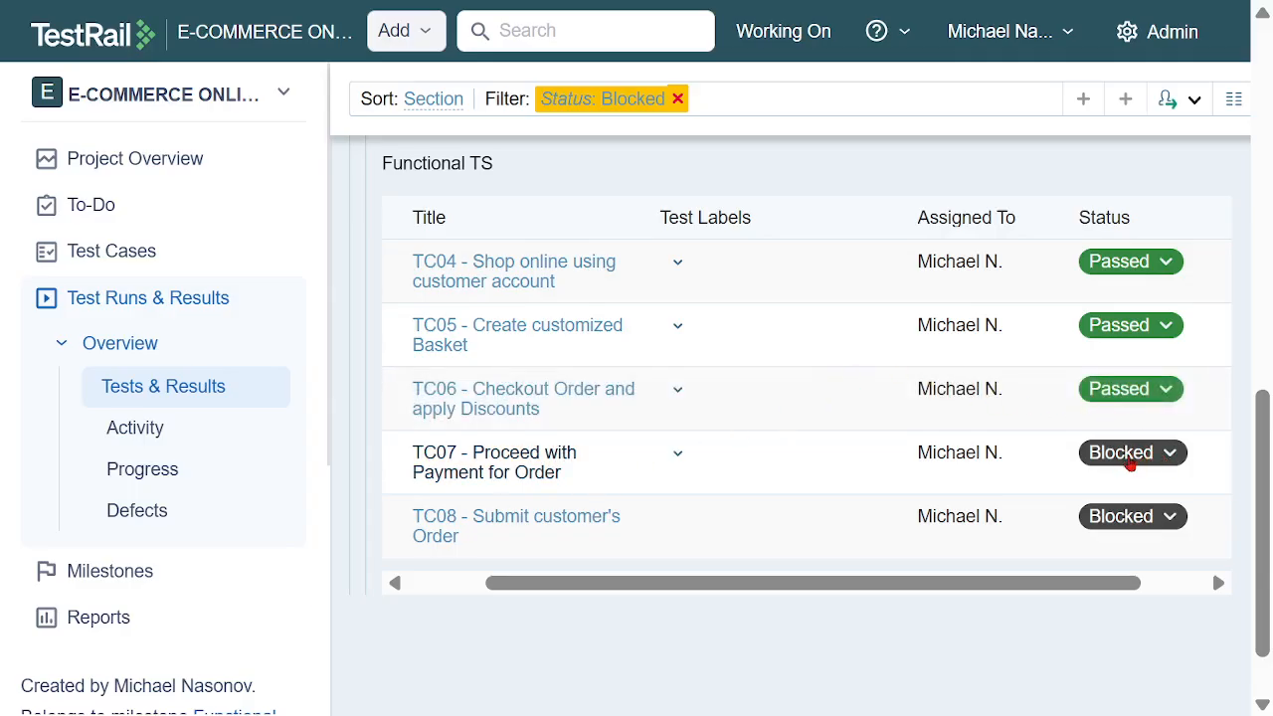
Add a Passed result for TC07 - Proceed with Payment for Order, assigned to the team member, with its BDD scenario set to Passed
click(1129, 465)
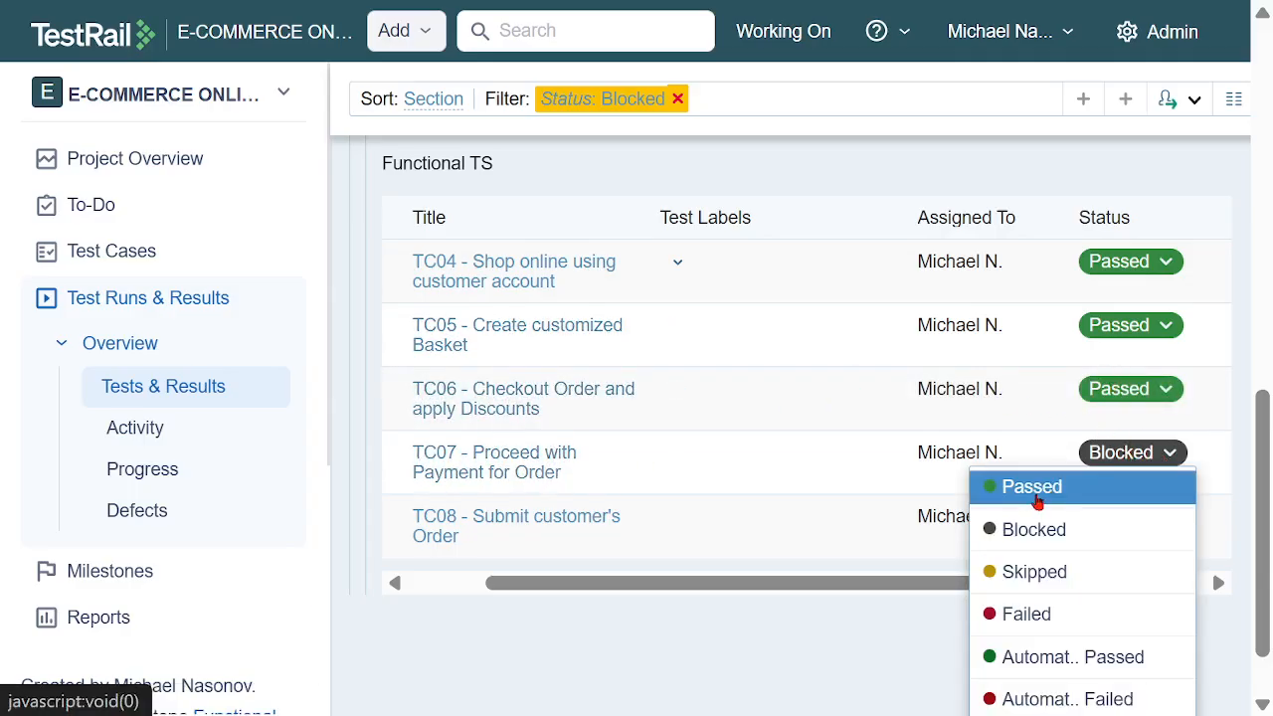
click(1037, 503)
click(808, 189)
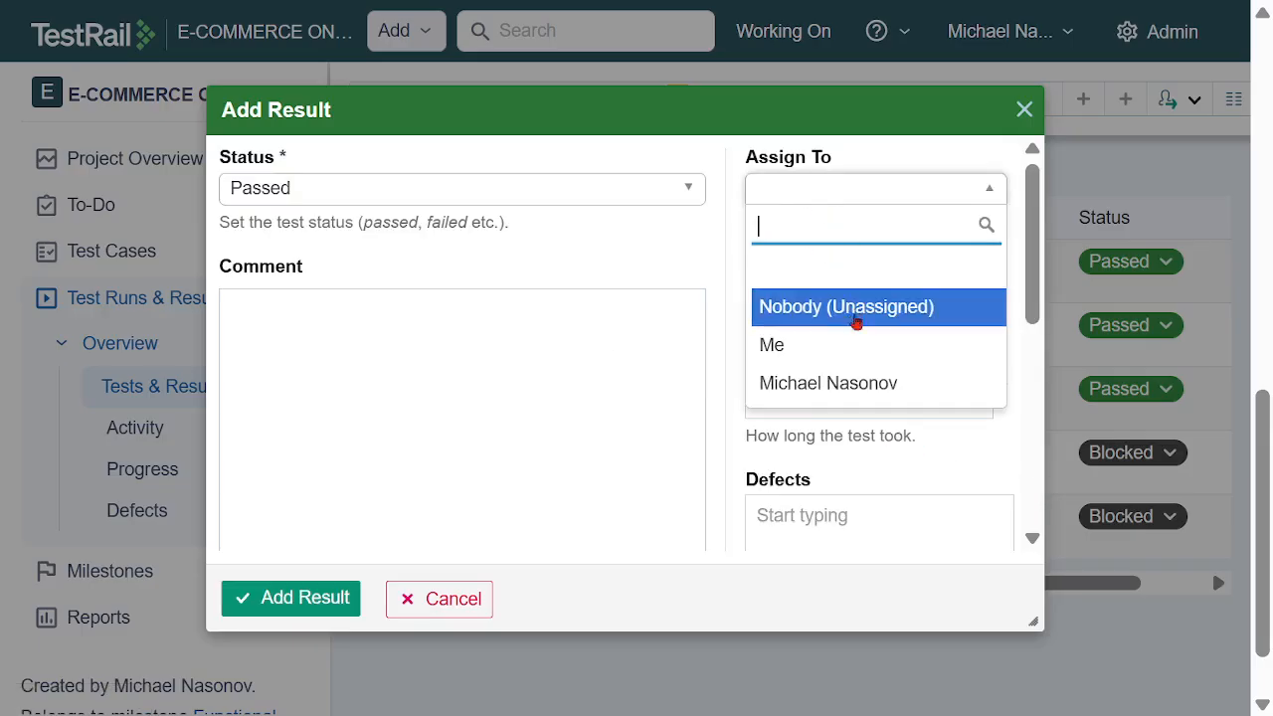
click(844, 381)
scroll(678, 307, down, 5)
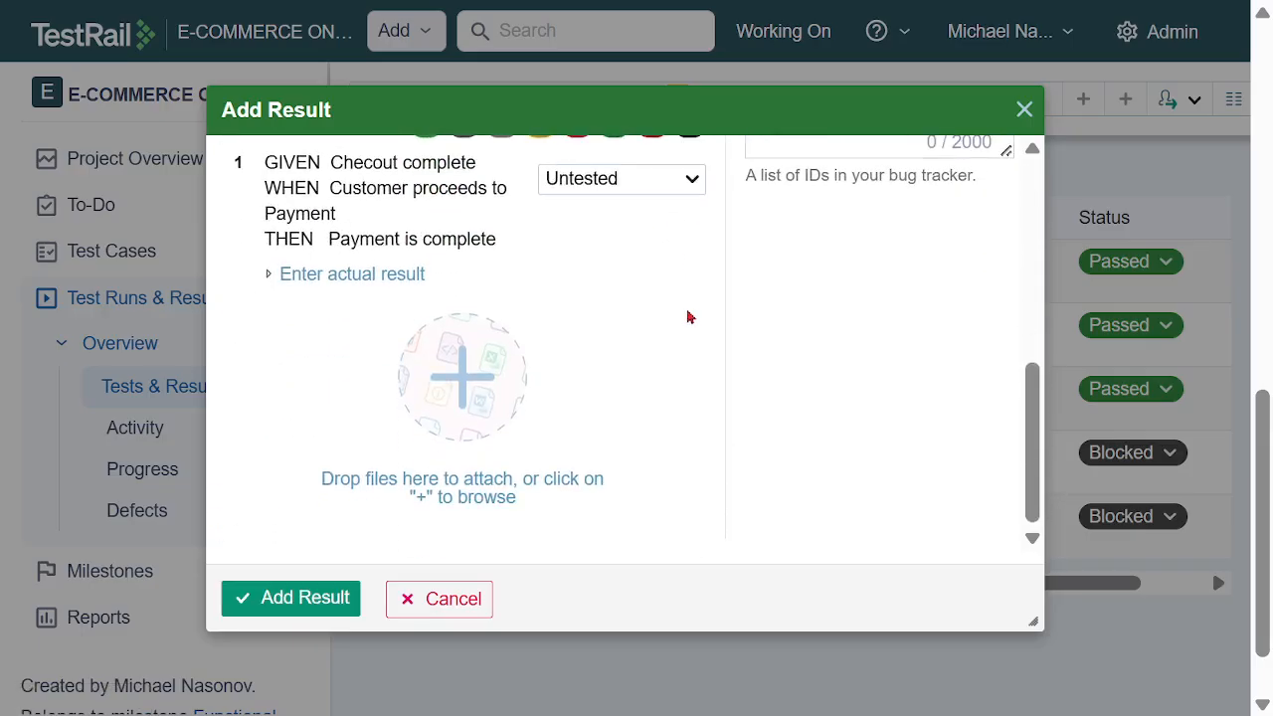
scroll(686, 316, up, 3)
drag(264, 326, 515, 409)
click(639, 426)
click(666, 348)
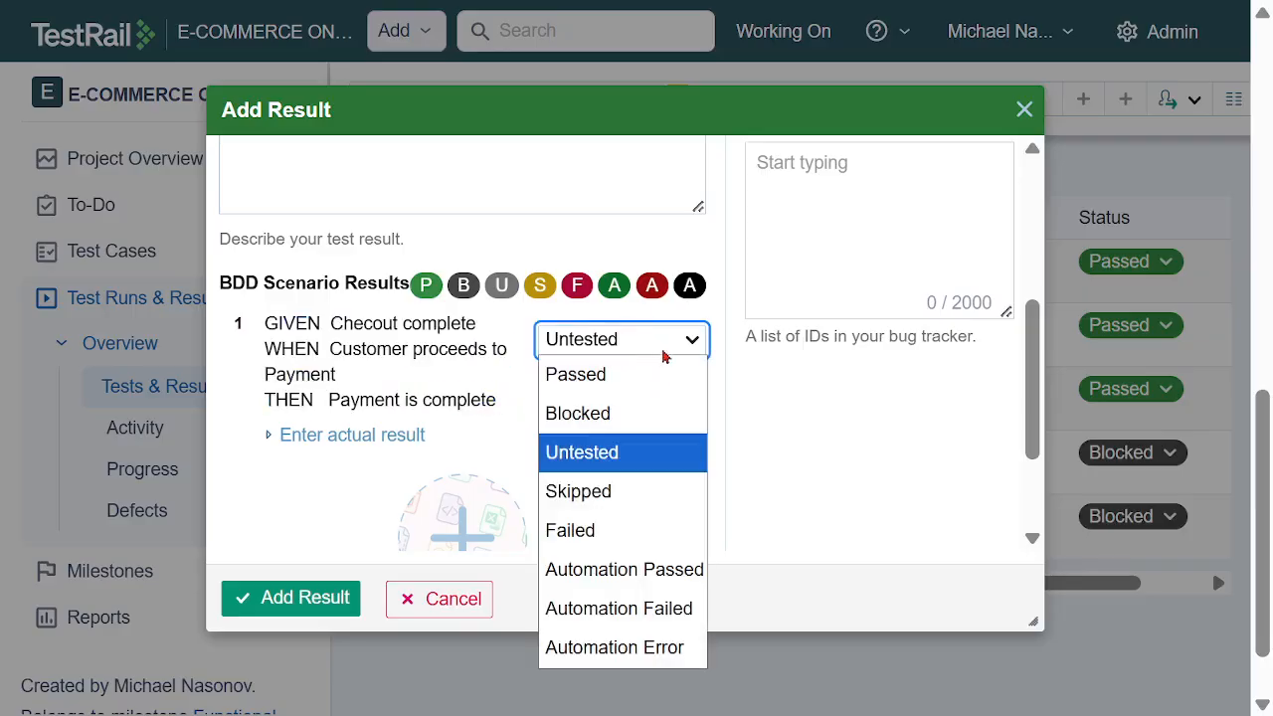
click(662, 377)
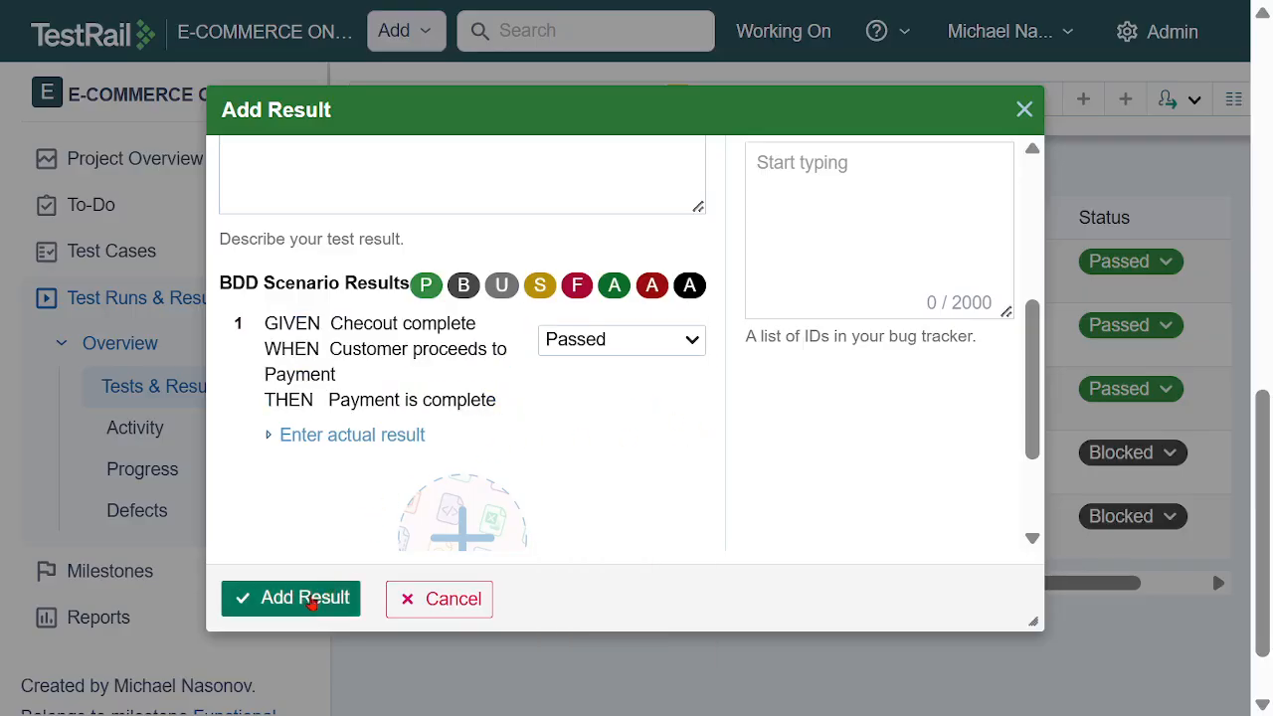
click(312, 597)
Add a Passed result for TC08 - Submit customer's Order, assigned to the team member, with its BDD scenario set to Passed
click(1139, 525)
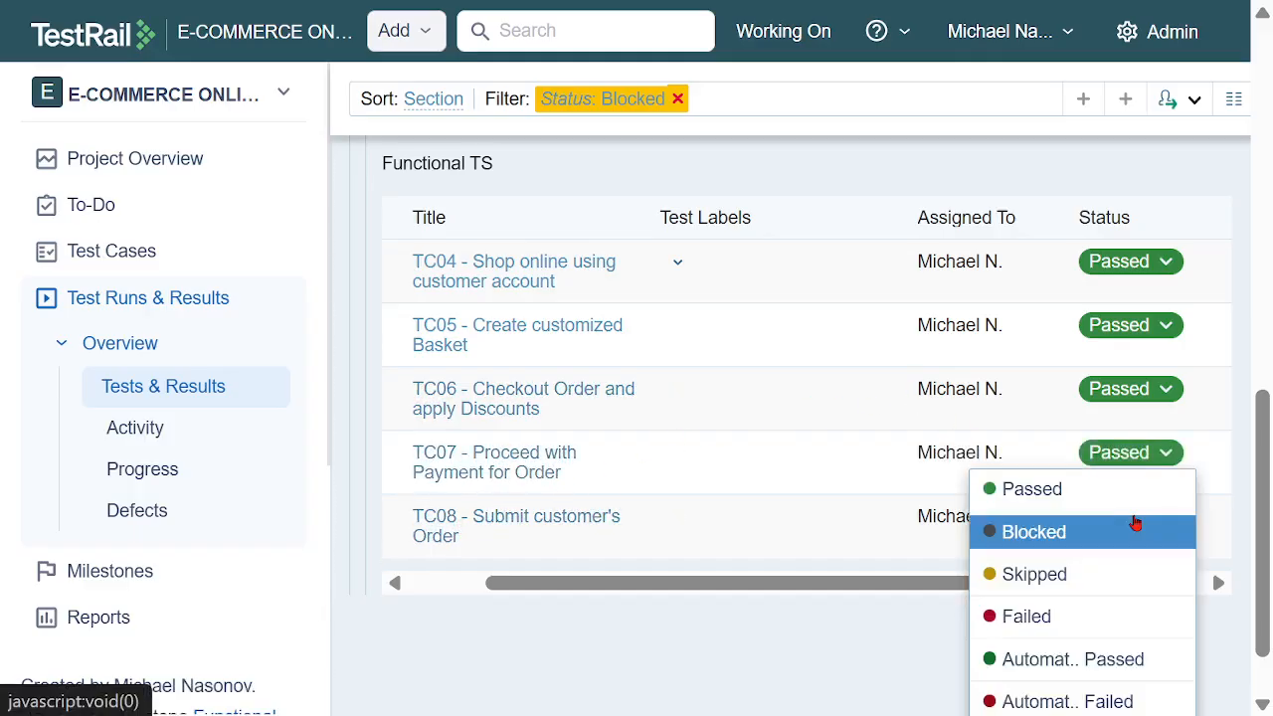
click(1084, 497)
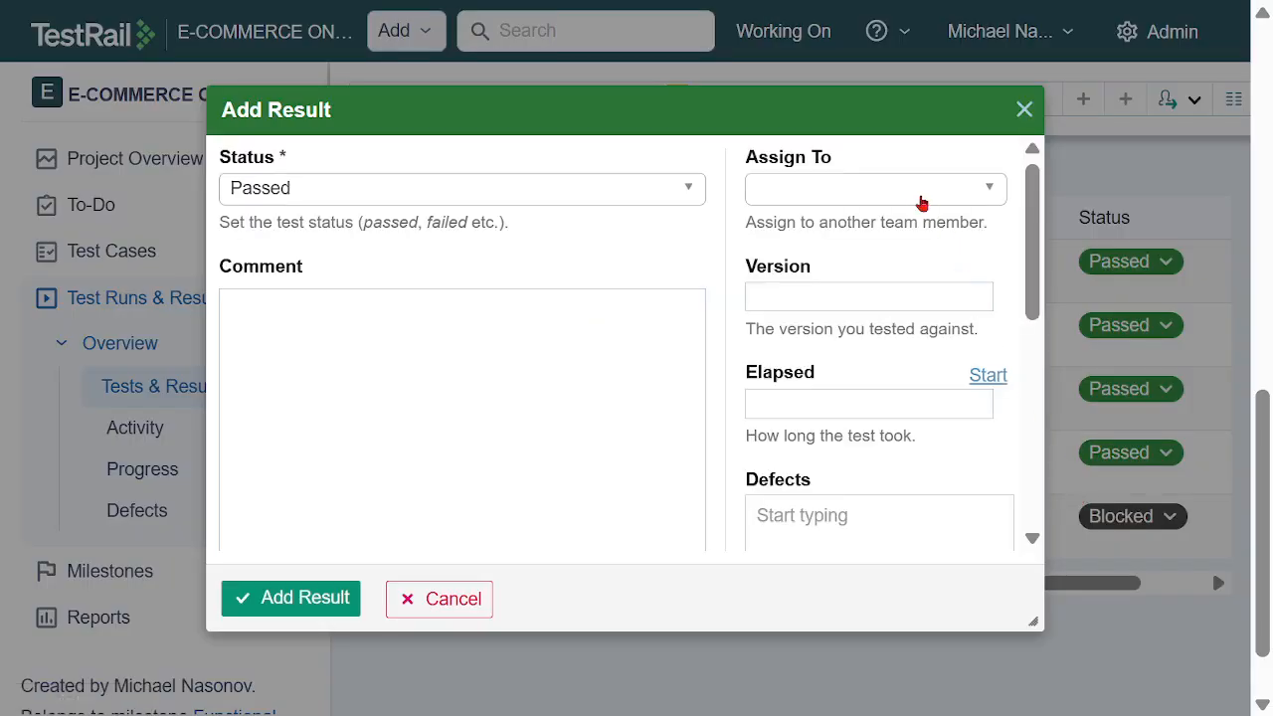
click(914, 195)
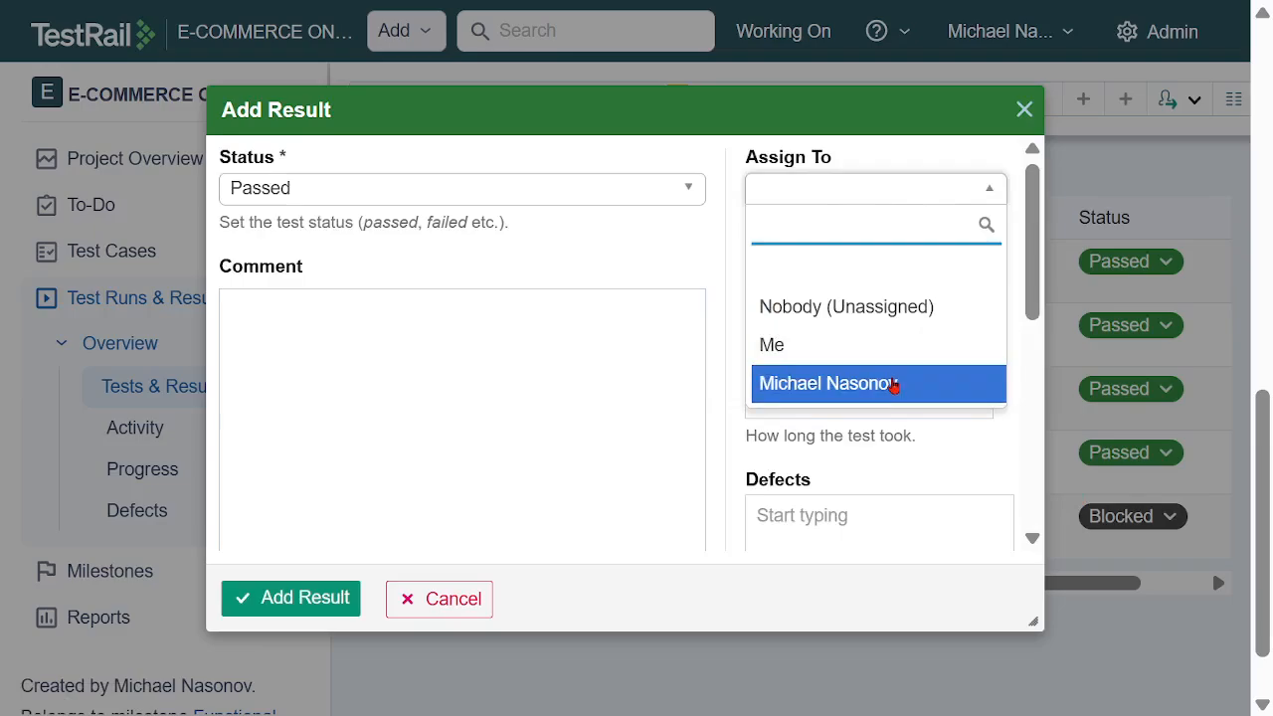
click(894, 384)
scroll(470, 292, down, 3)
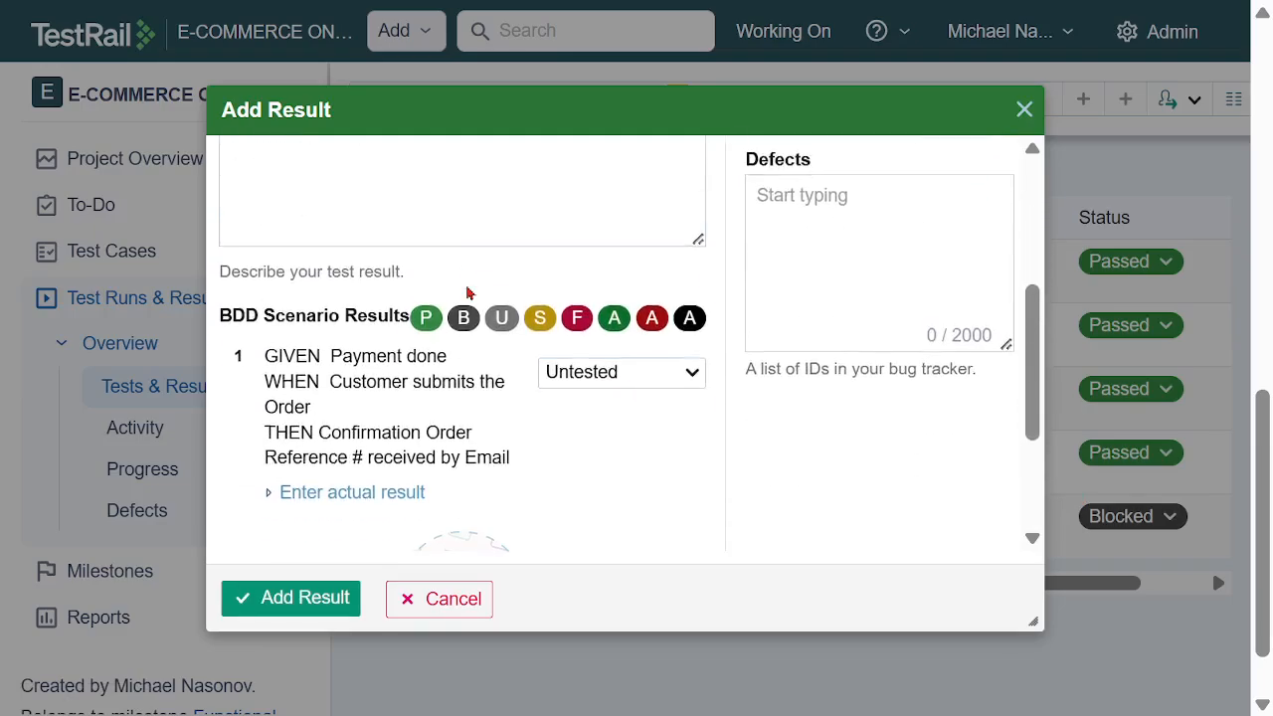
click(619, 372)
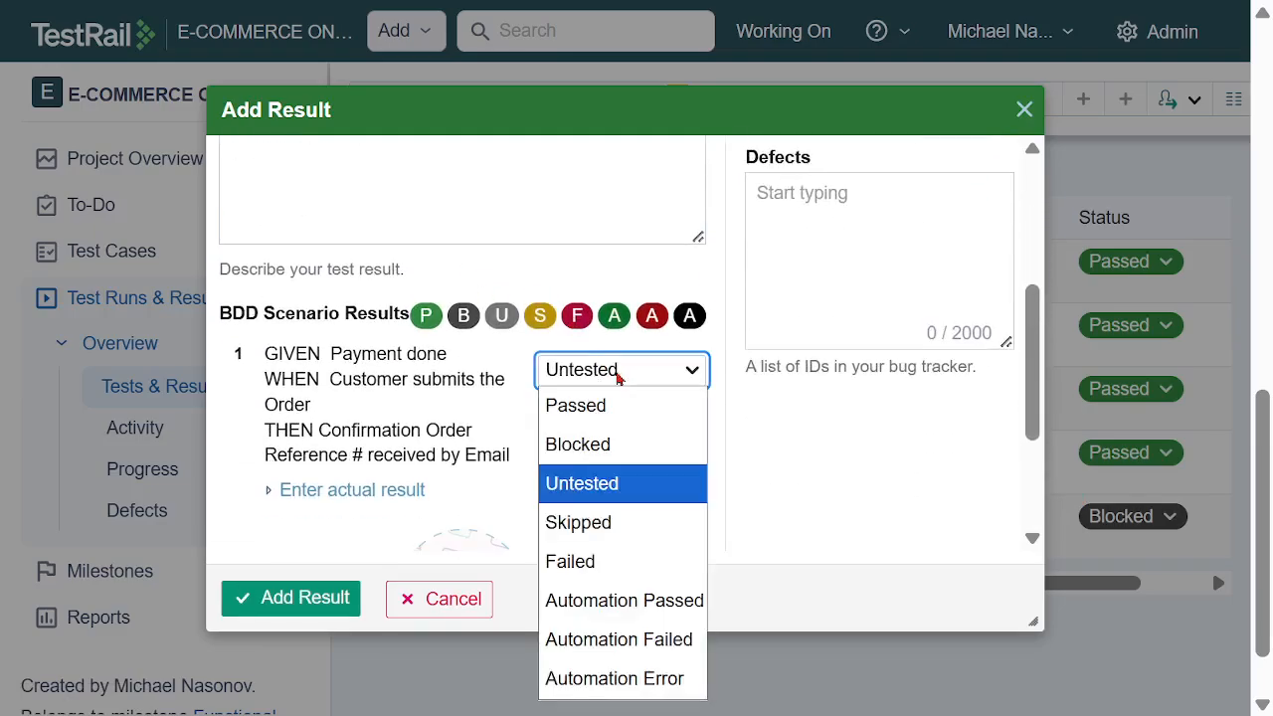
click(617, 405)
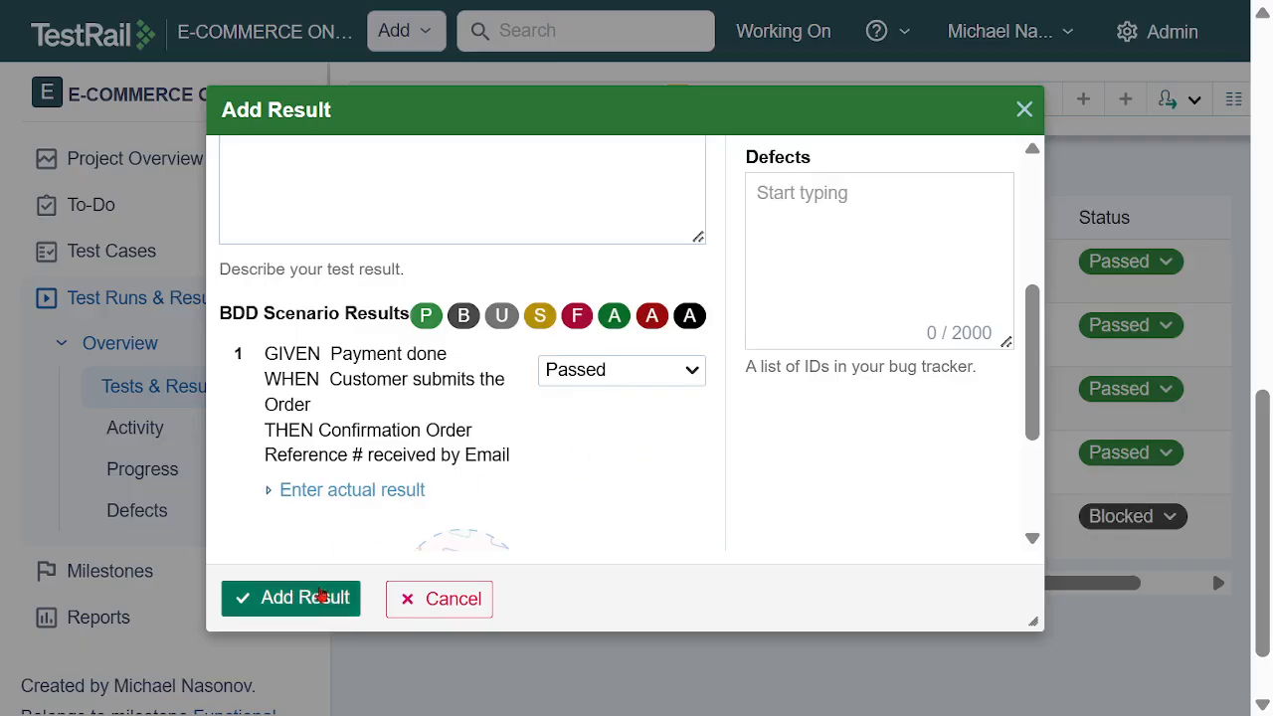
click(321, 597)
Look over the Functional TR status summary, then check the progress of all three runs in the test runs overview
scroll(867, 394, up, 9)
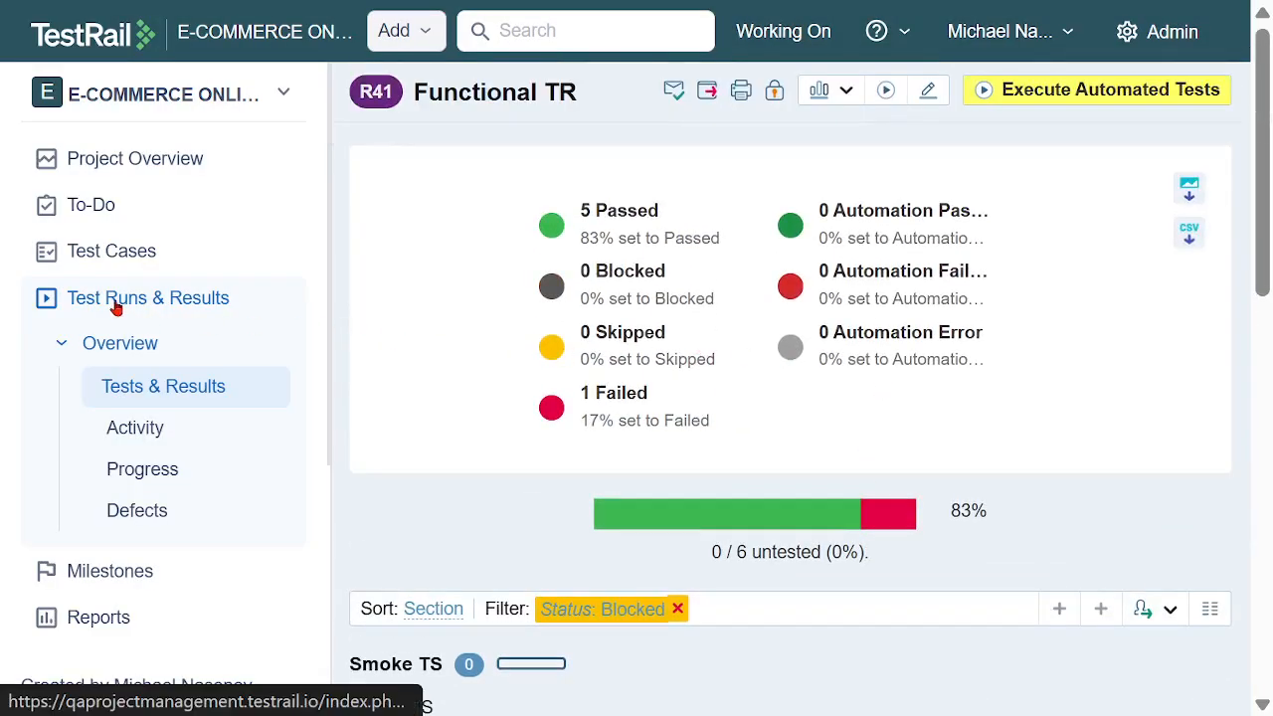
click(116, 304)
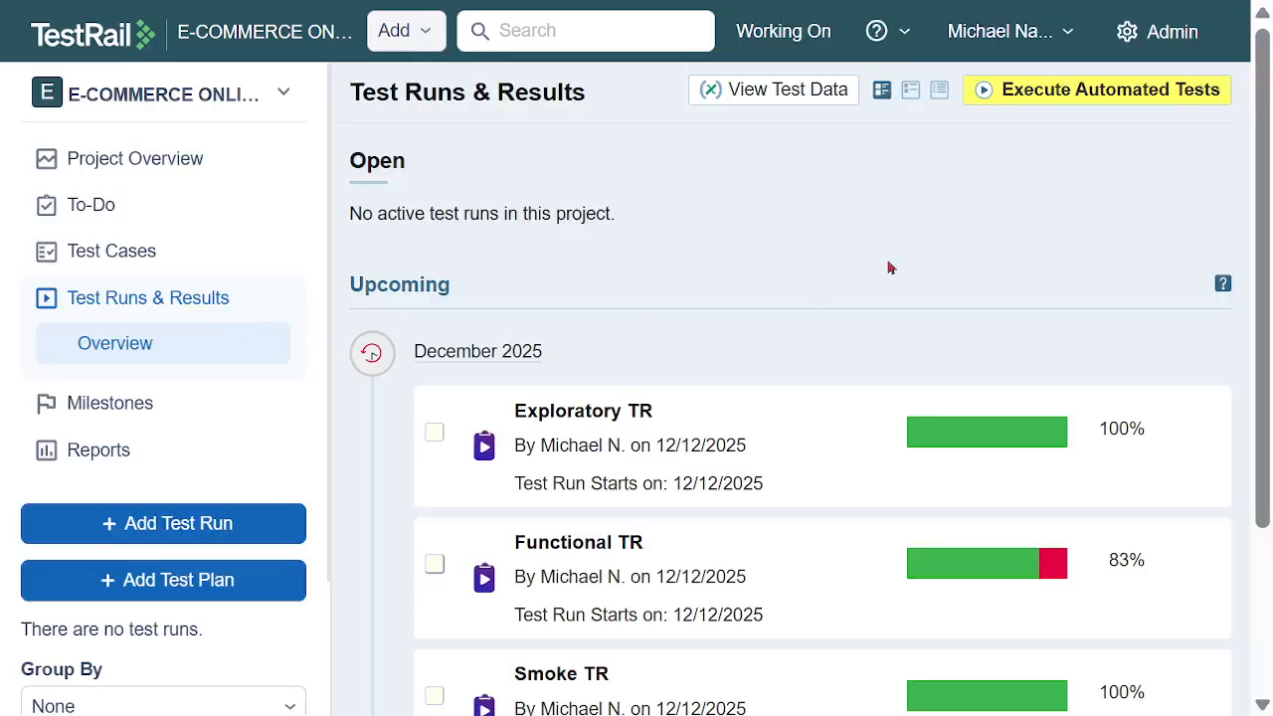
scroll(717, 313, down, 3)
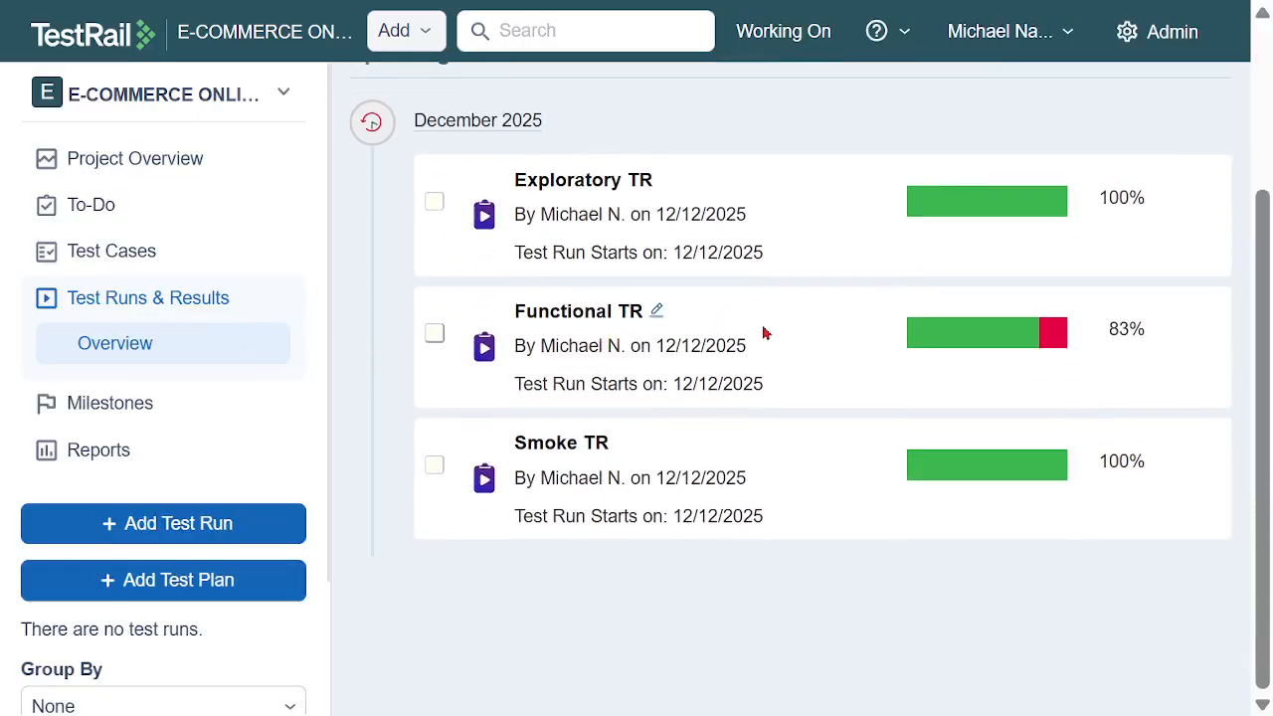
Open Functional TR filtered to its passed tests and examine the statuses in the Functional TS list
click(1005, 341)
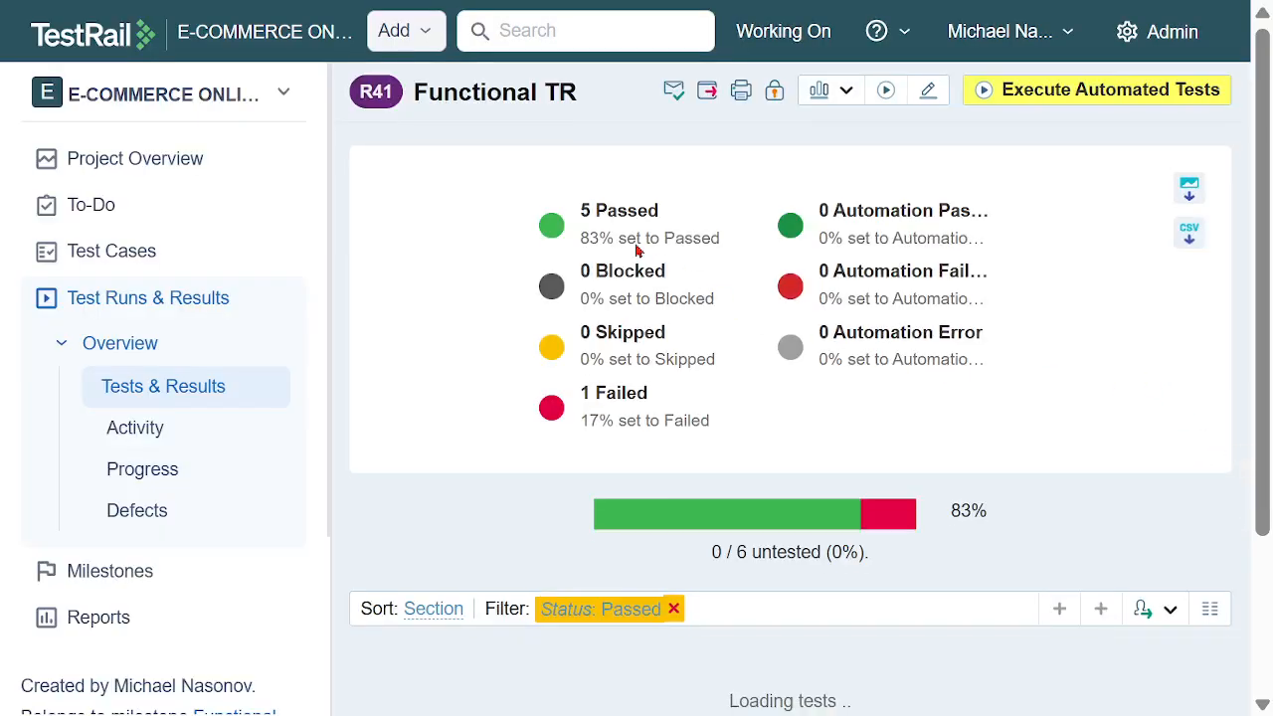
scroll(984, 370, down, 2)
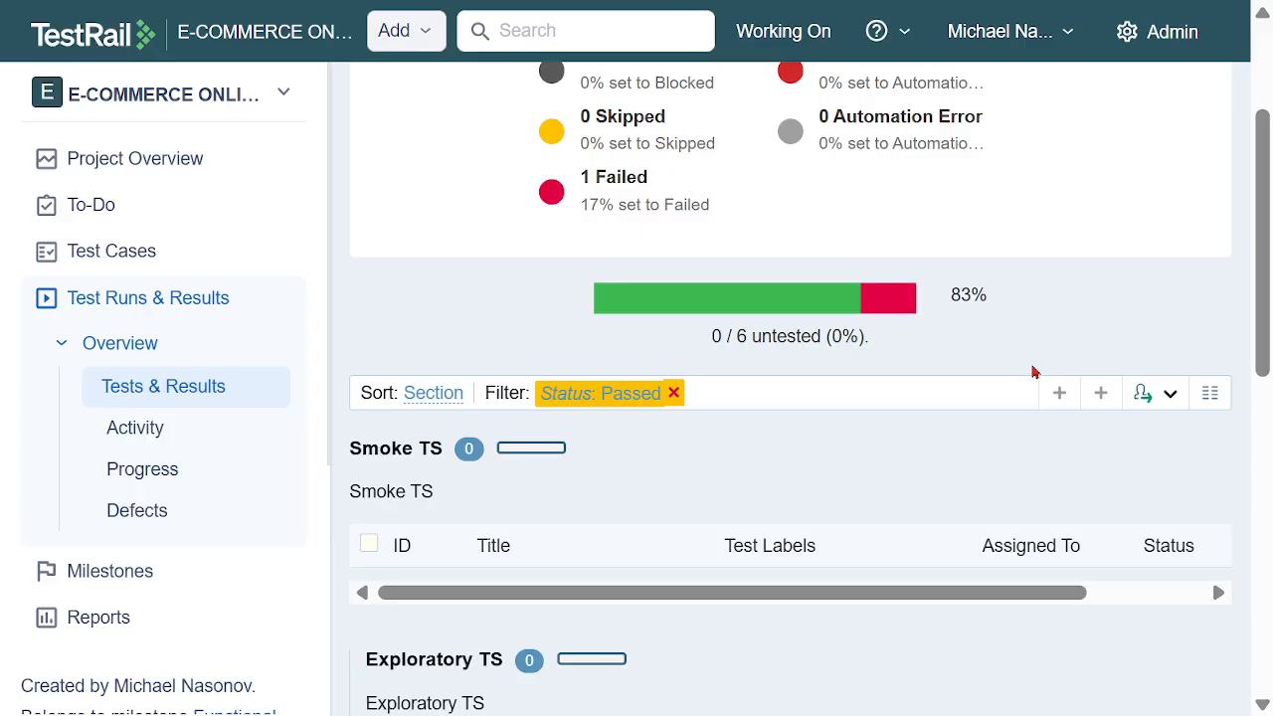
scroll(1031, 369, down, 3)
scroll(1060, 417, down, 3)
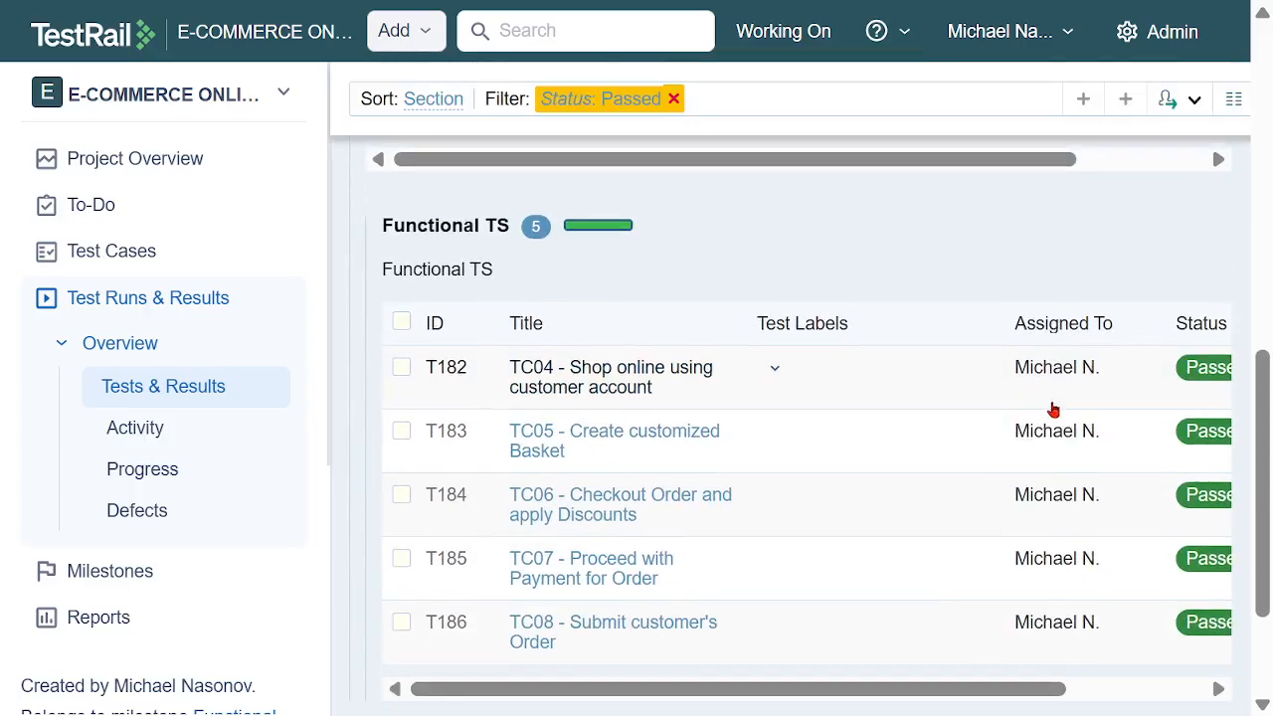
drag(1037, 687, 1180, 647)
scroll(1158, 464, down, 2)
scroll(1157, 463, up, 10)
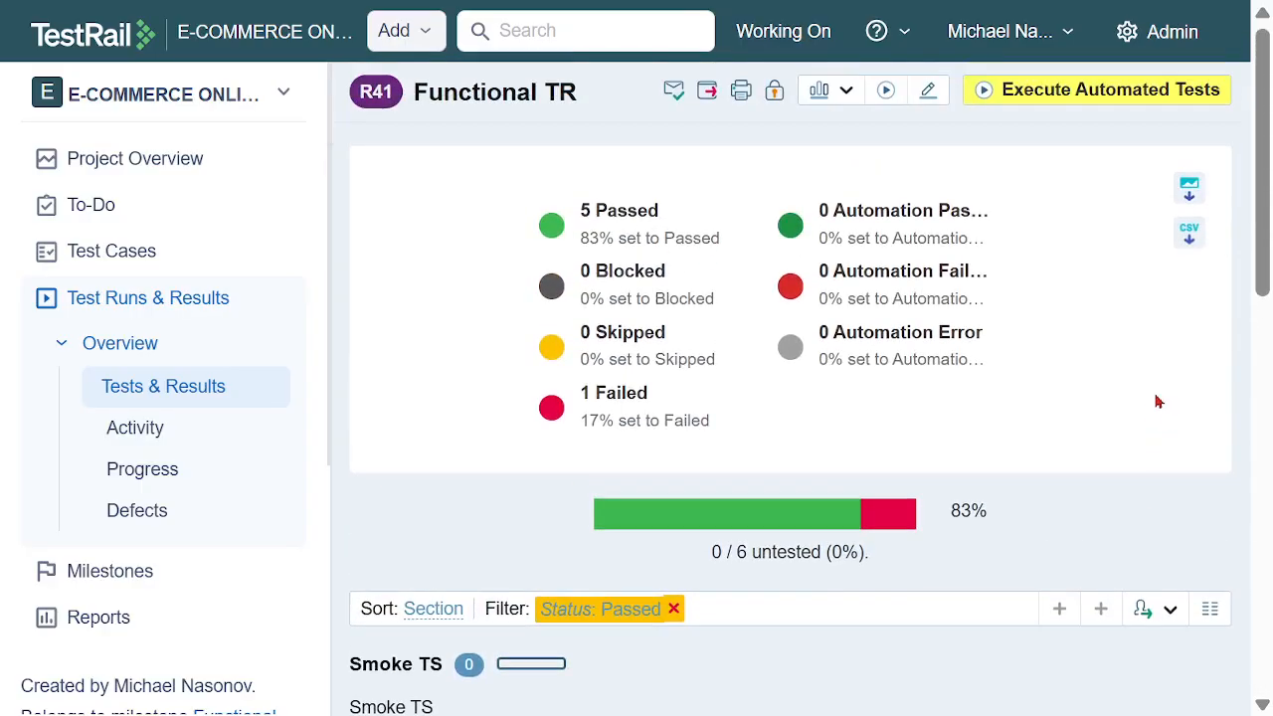
Examine the project overview's results chart, test runs and activity history
click(154, 176)
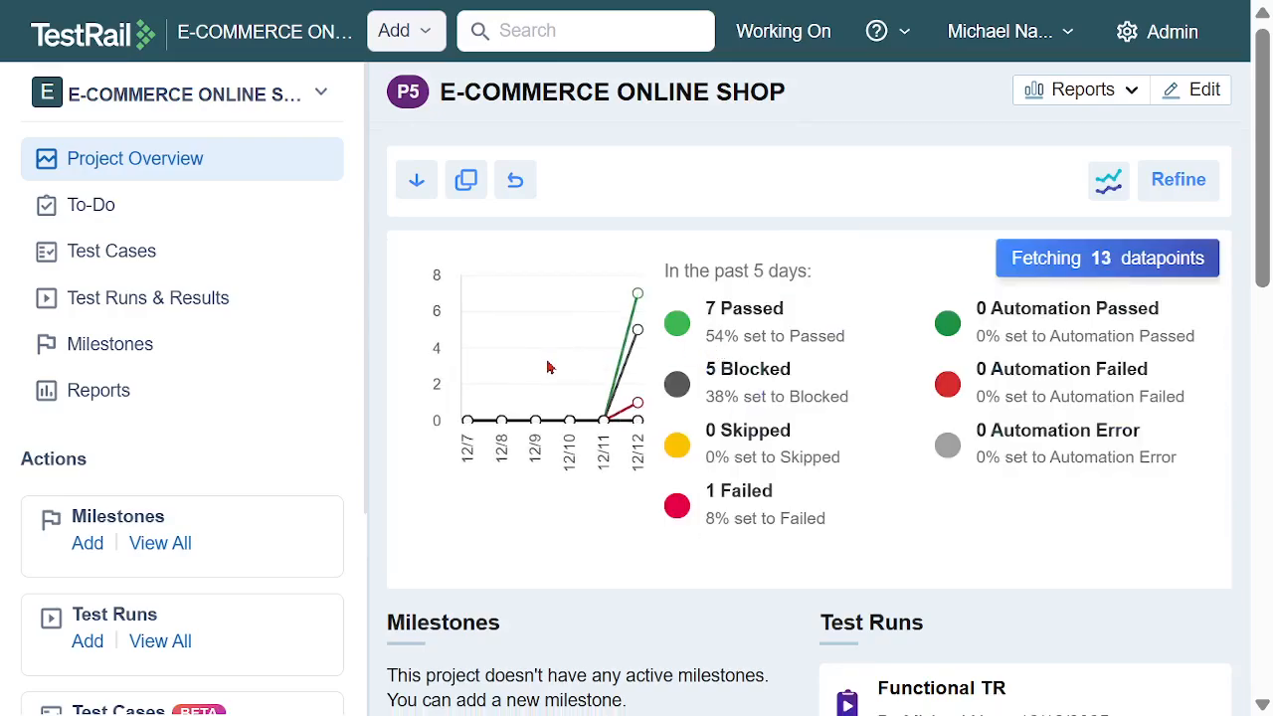
scroll(556, 355, down, 3)
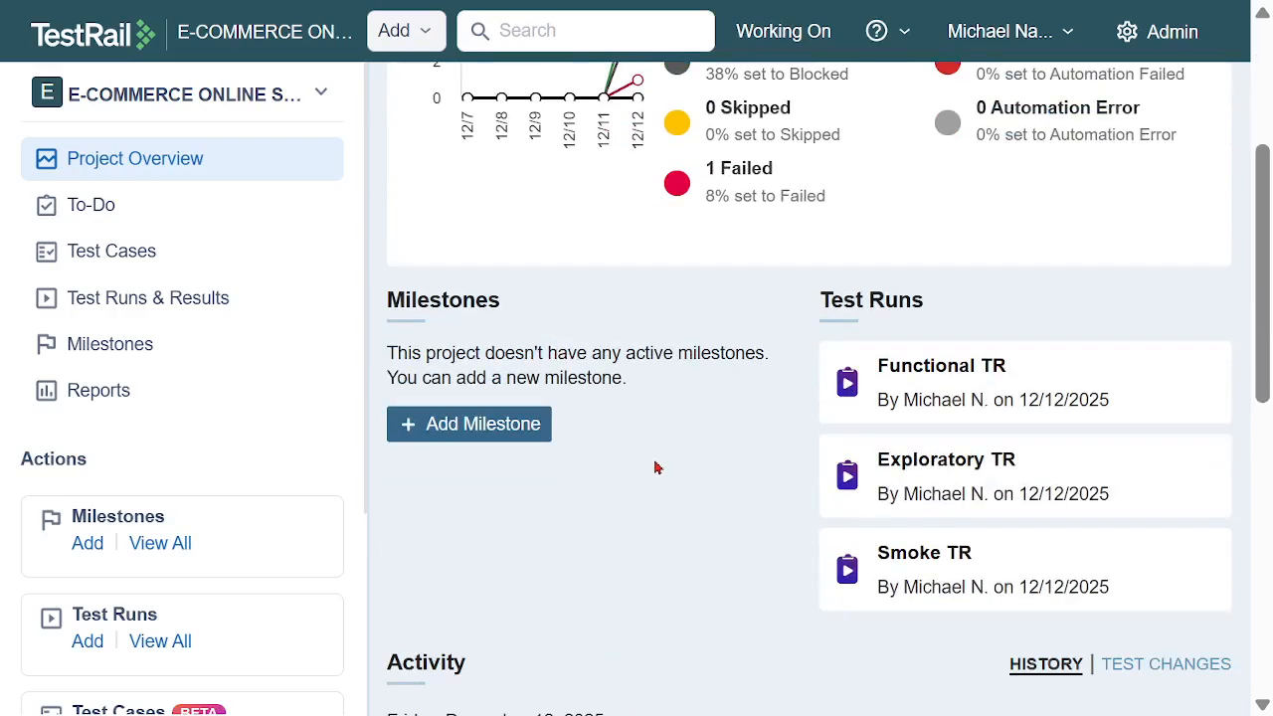
scroll(655, 467, down, 4)
scroll(654, 466, down, 3)
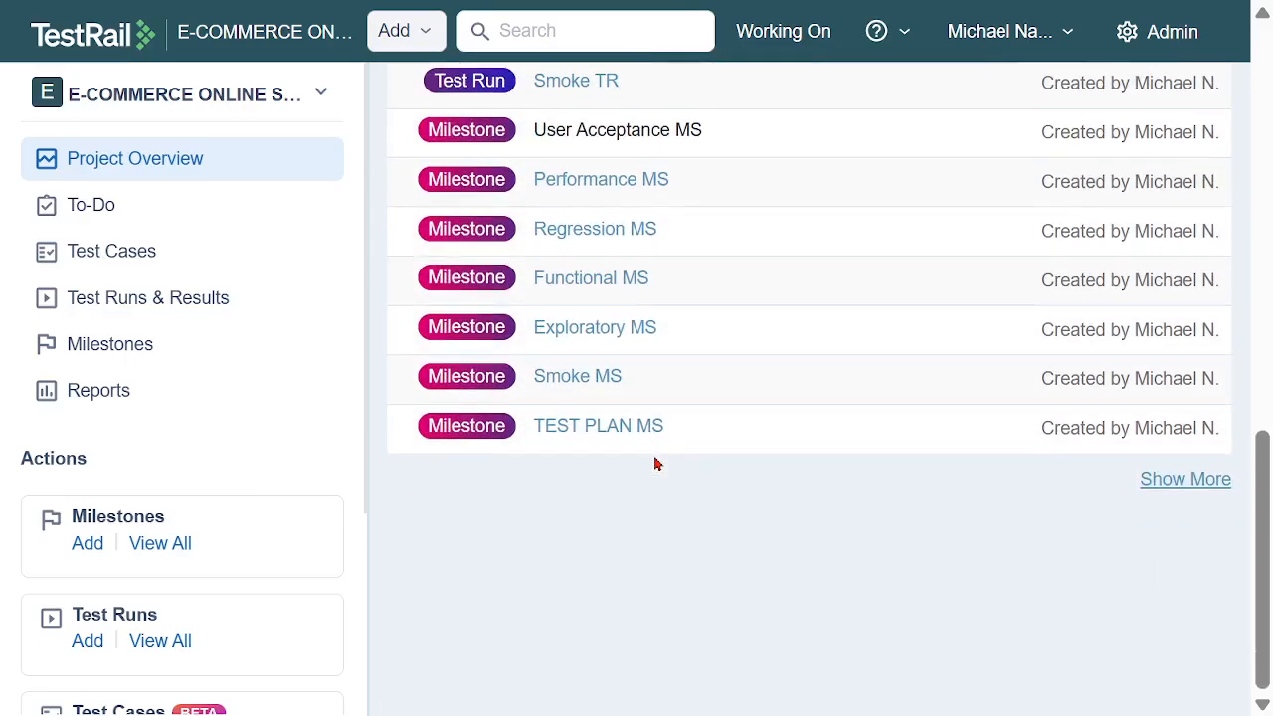
scroll(656, 448, up, 10)
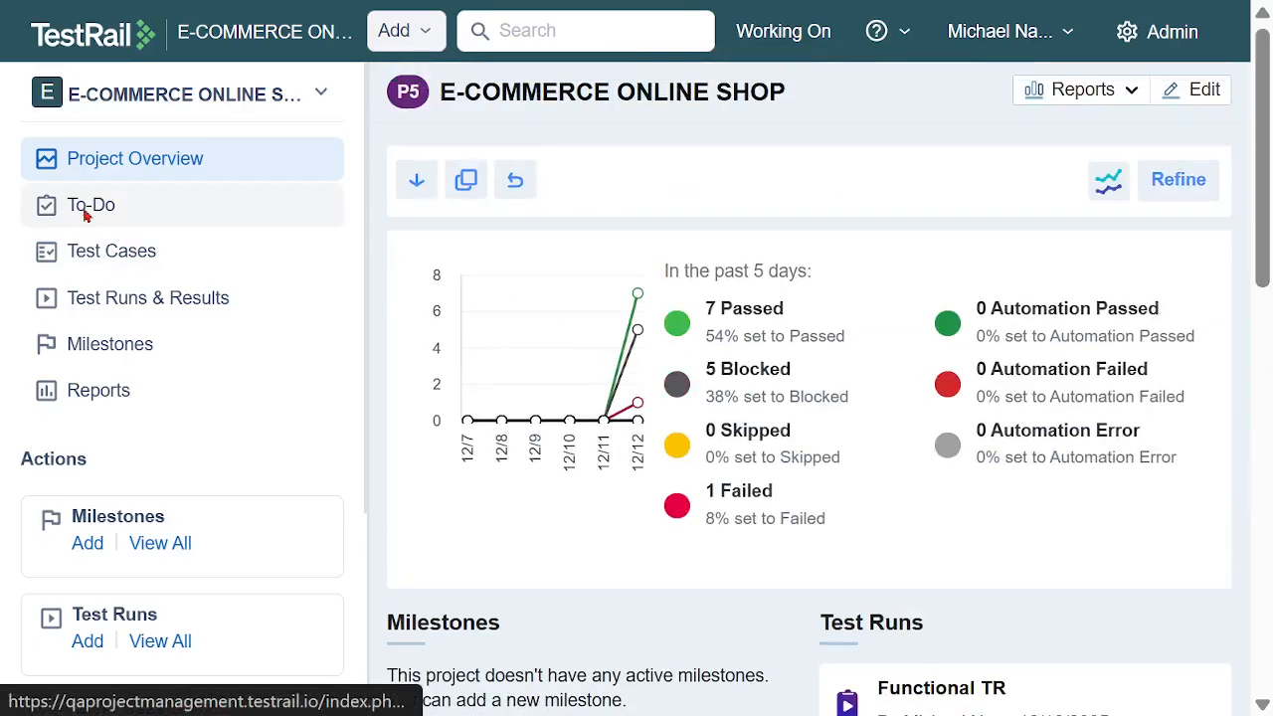
Open Functional TR from the to-do list, showing only its failed tests, and bring the Functional TS list into view
click(86, 205)
scroll(865, 413, down, 3)
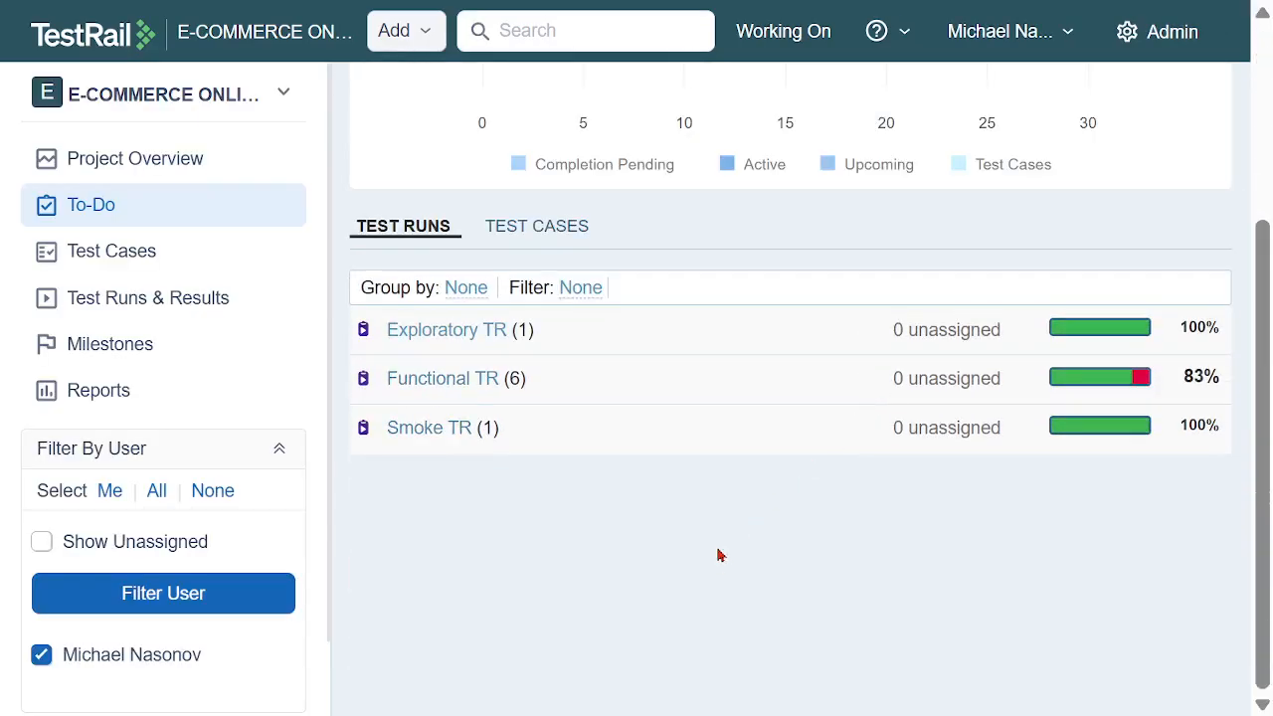
click(443, 377)
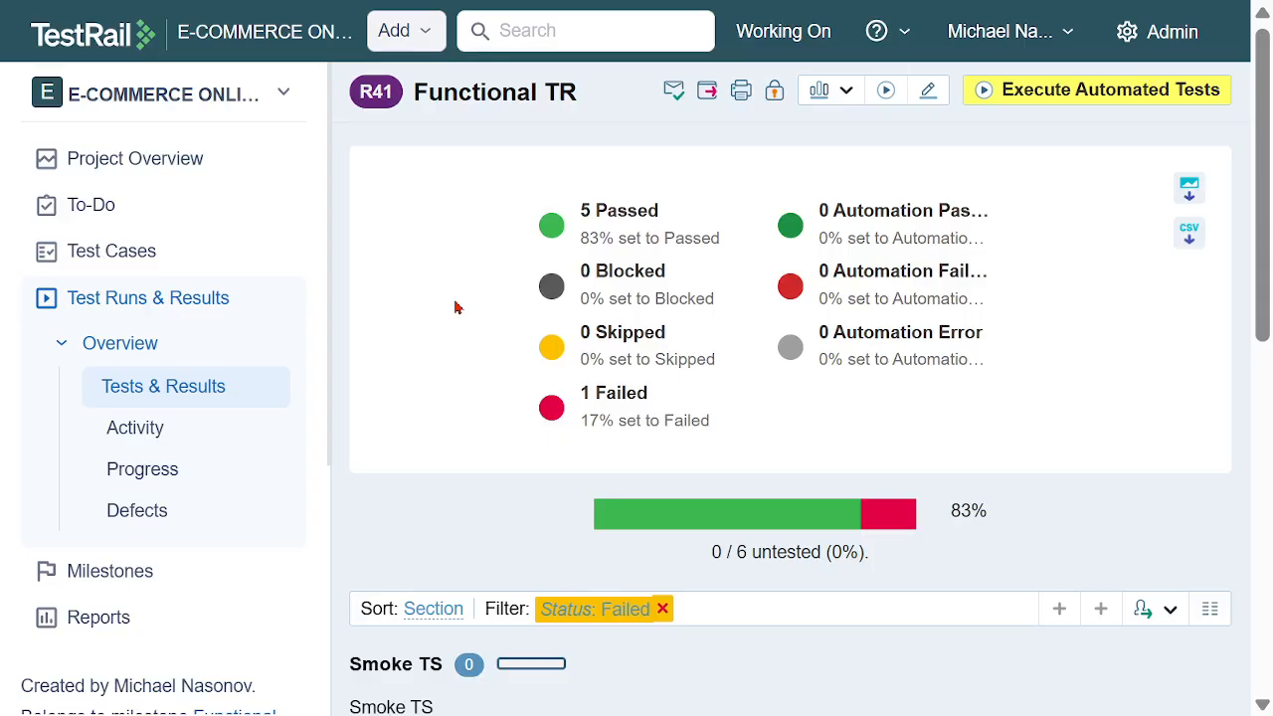
drag(583, 392, 643, 394)
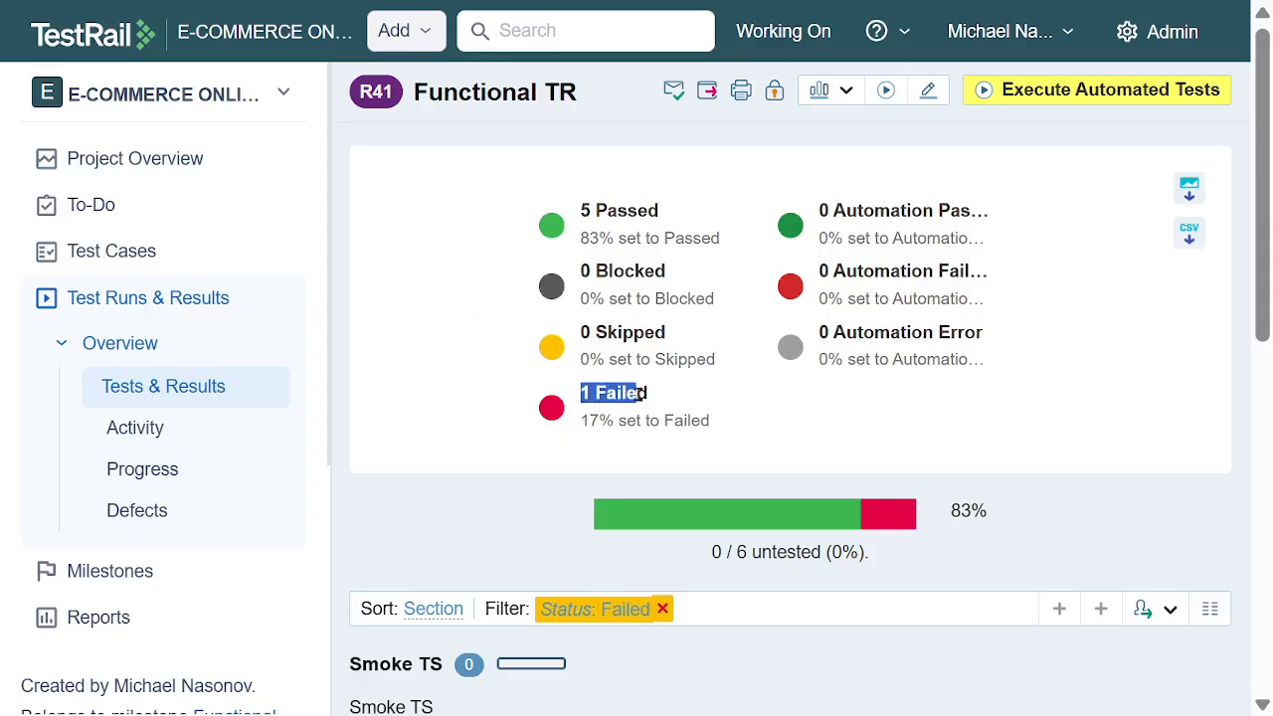
scroll(859, 366, down, 8)
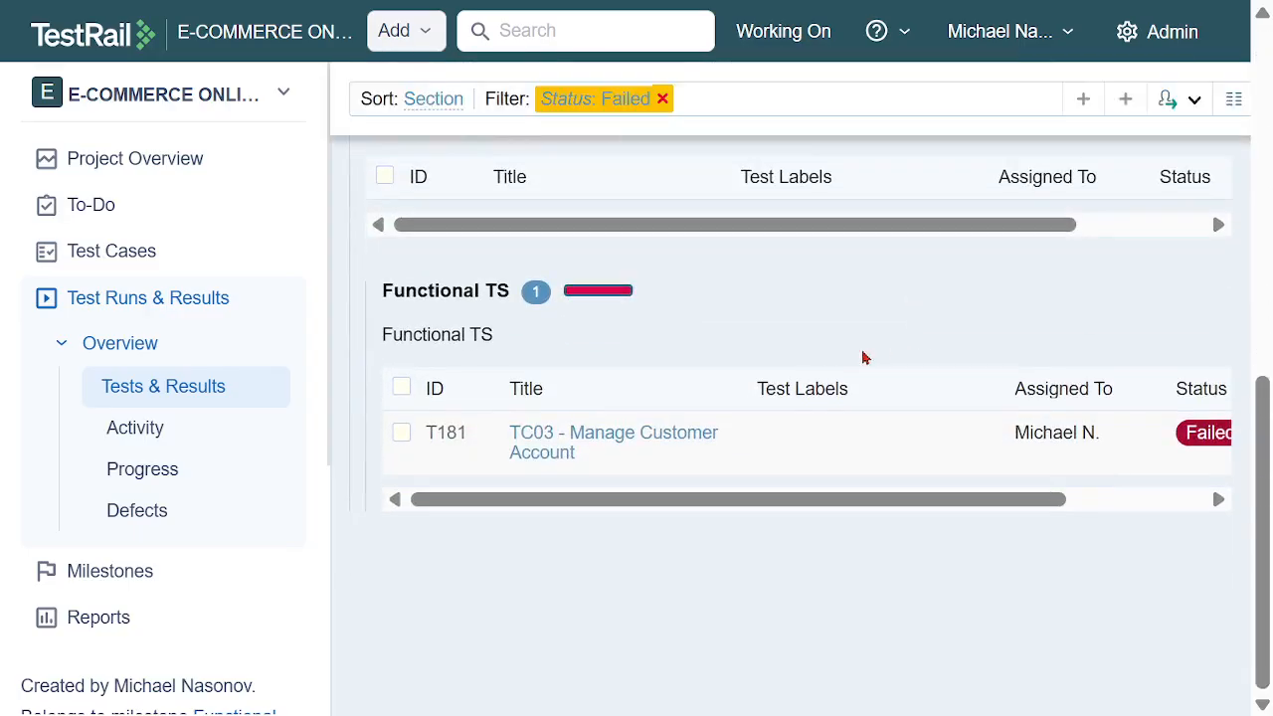
Add a Passed result for TC03 - Manage Customer Account, assigned to the team member, and return to the test runs overview
drag(1009, 492, 1104, 463)
click(1093, 438)
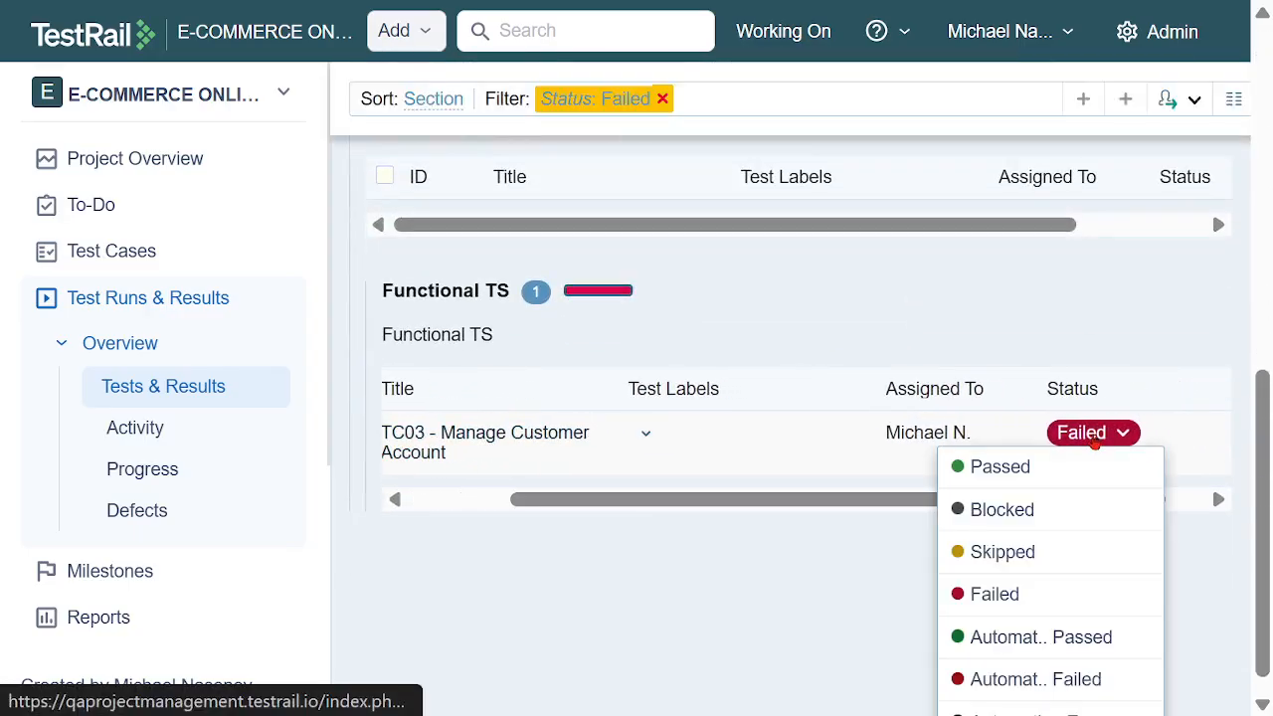
click(1067, 467)
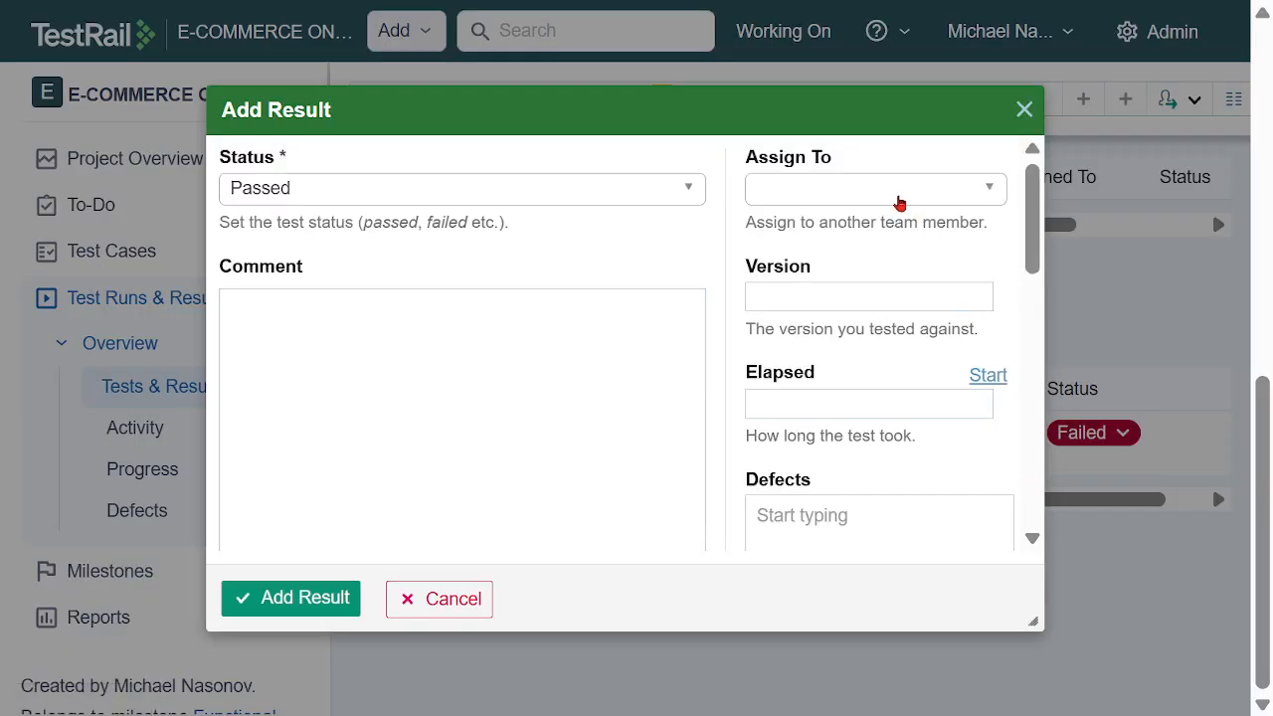
click(899, 191)
click(866, 384)
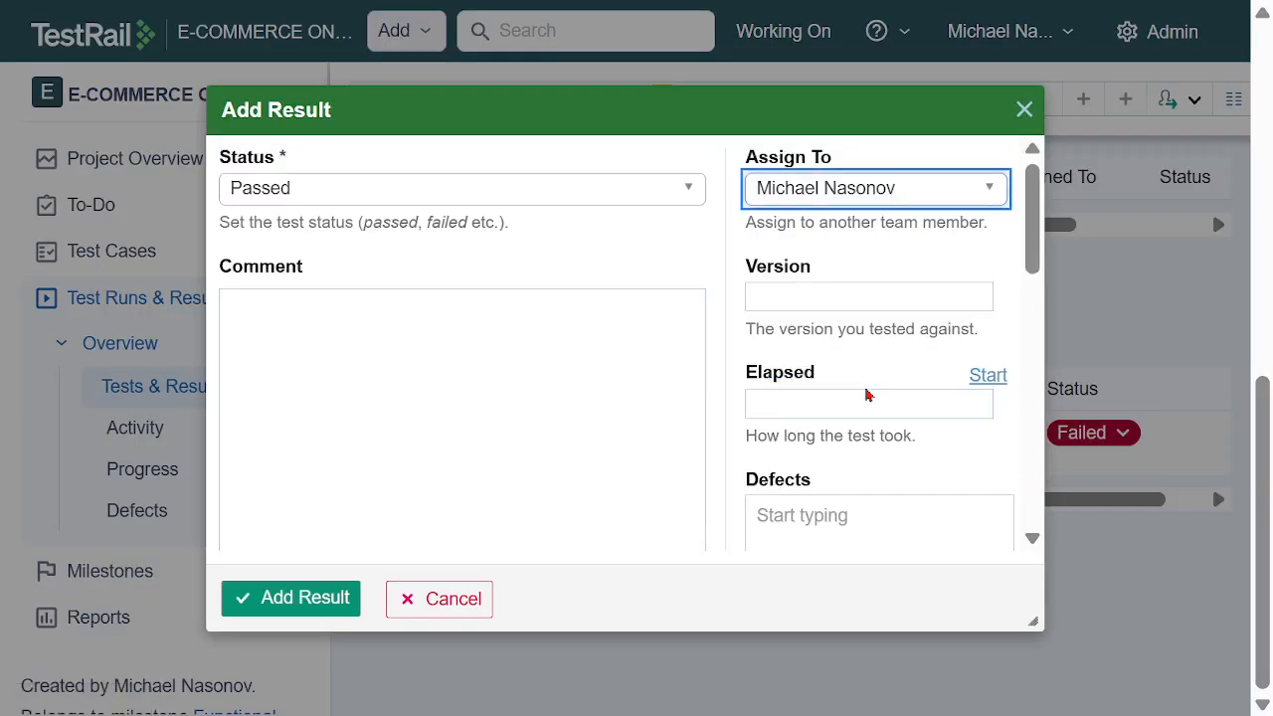
click(311, 608)
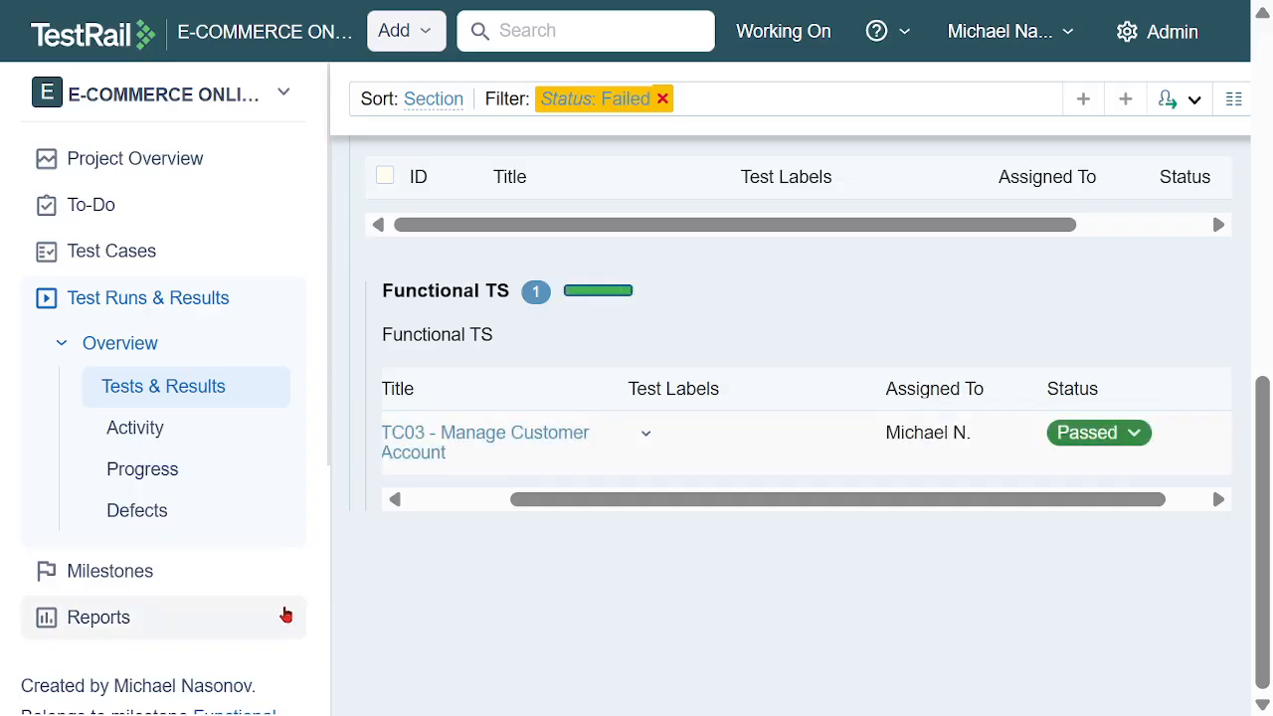
click(142, 302)
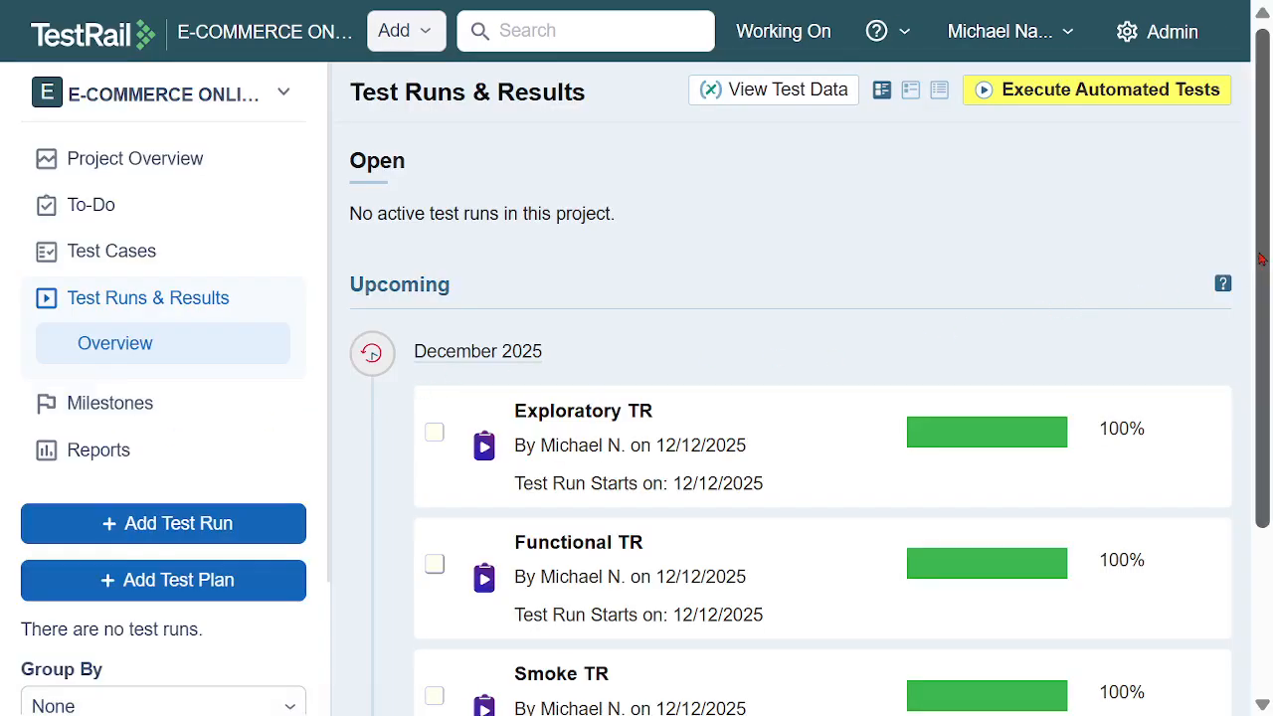
Start a new test run and name it Regression TS
drag(1258, 258, 1262, 375)
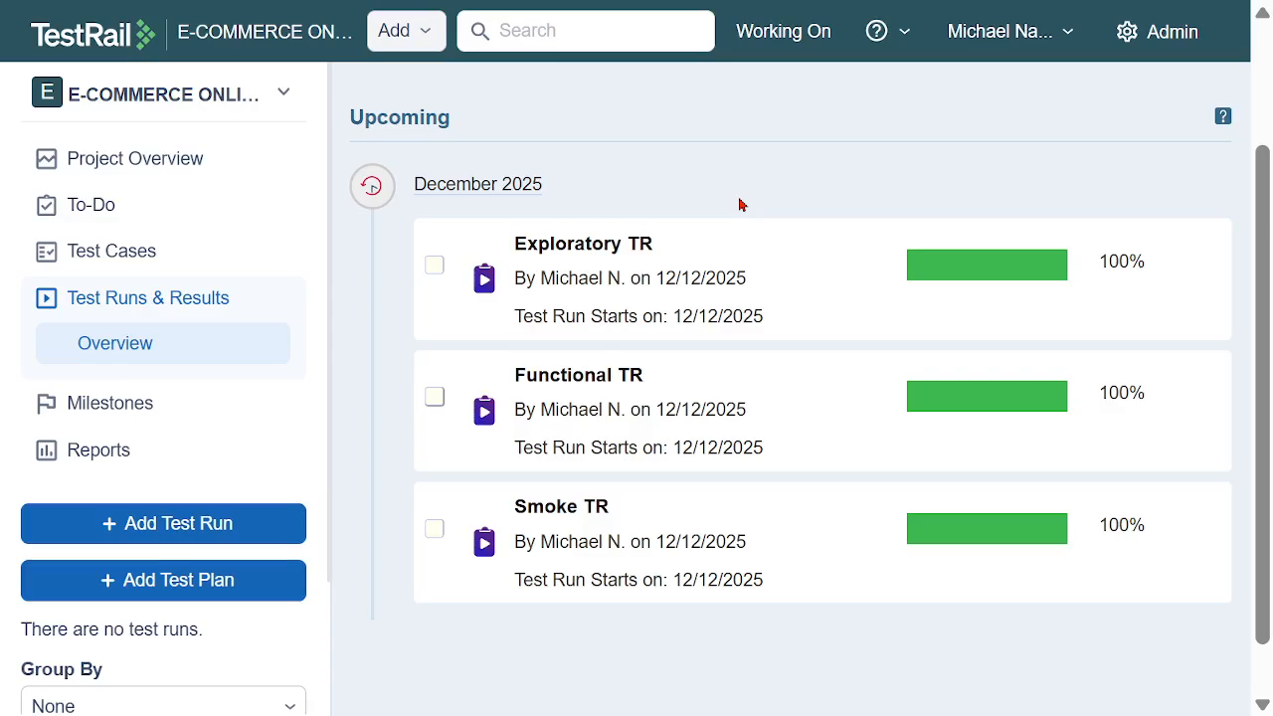
scroll(767, 167, up, 1)
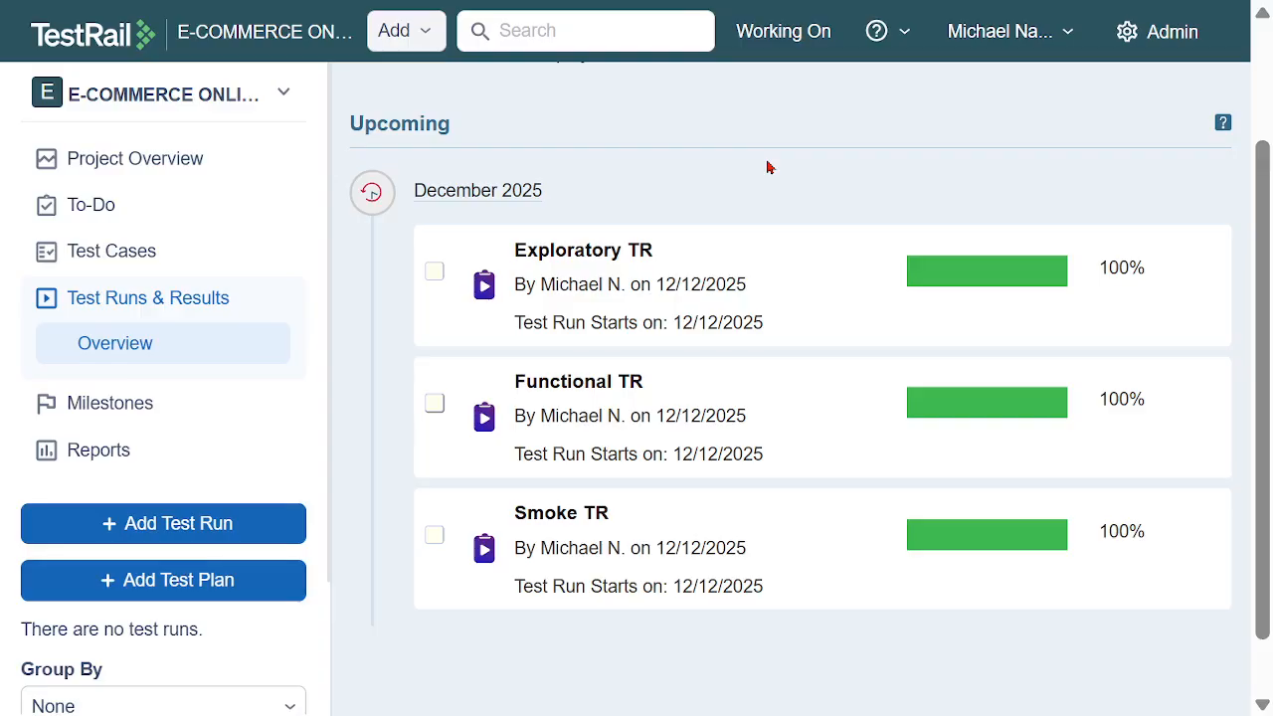
click(184, 523)
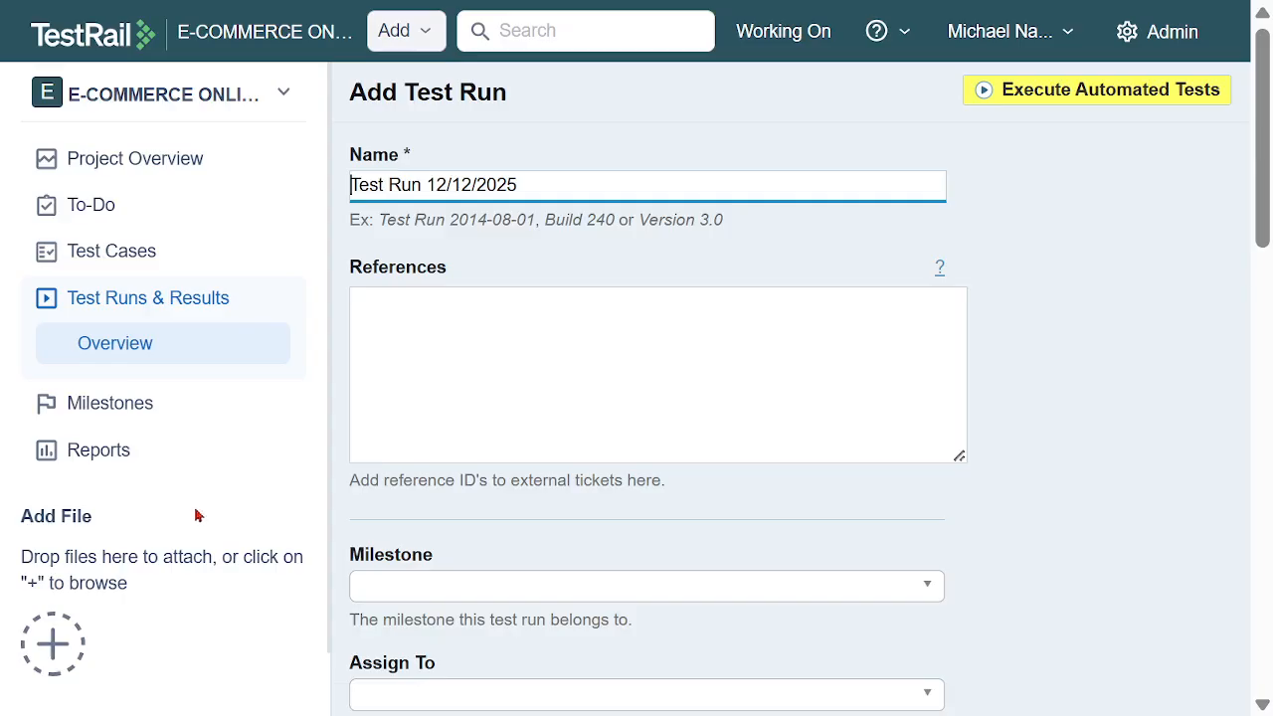
drag(560, 176, 304, 171)
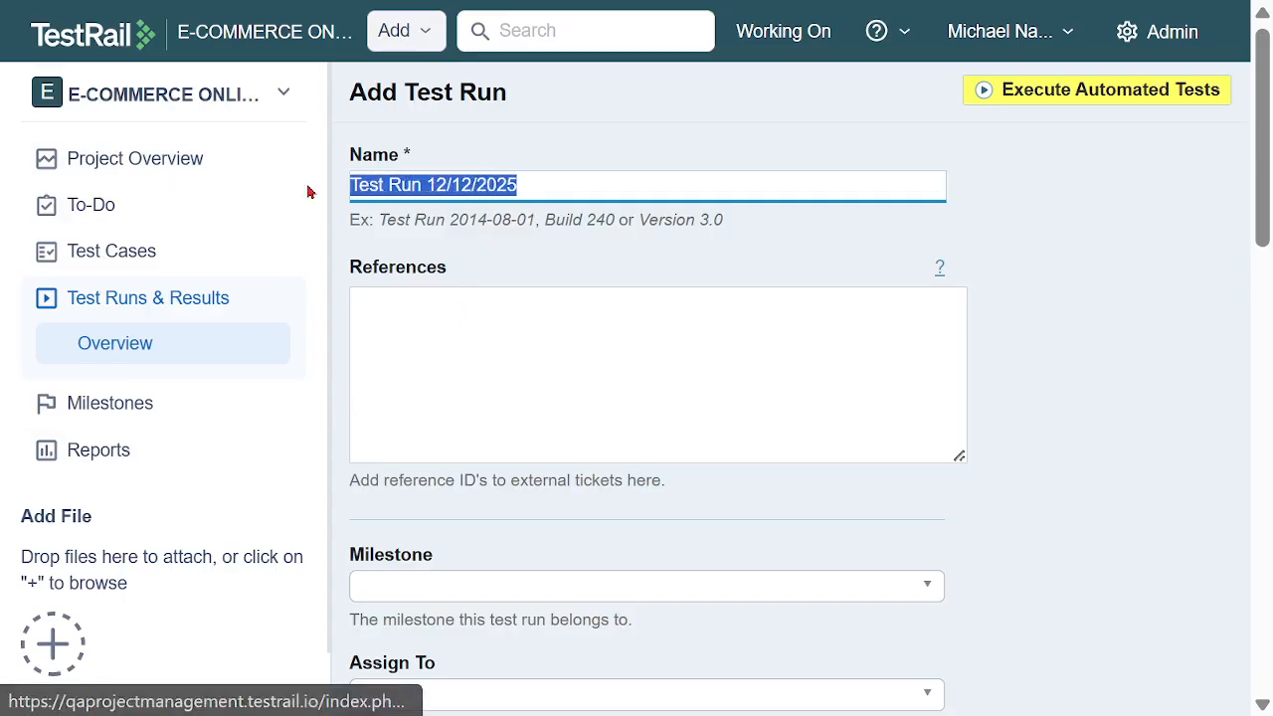
text(Regression TS)
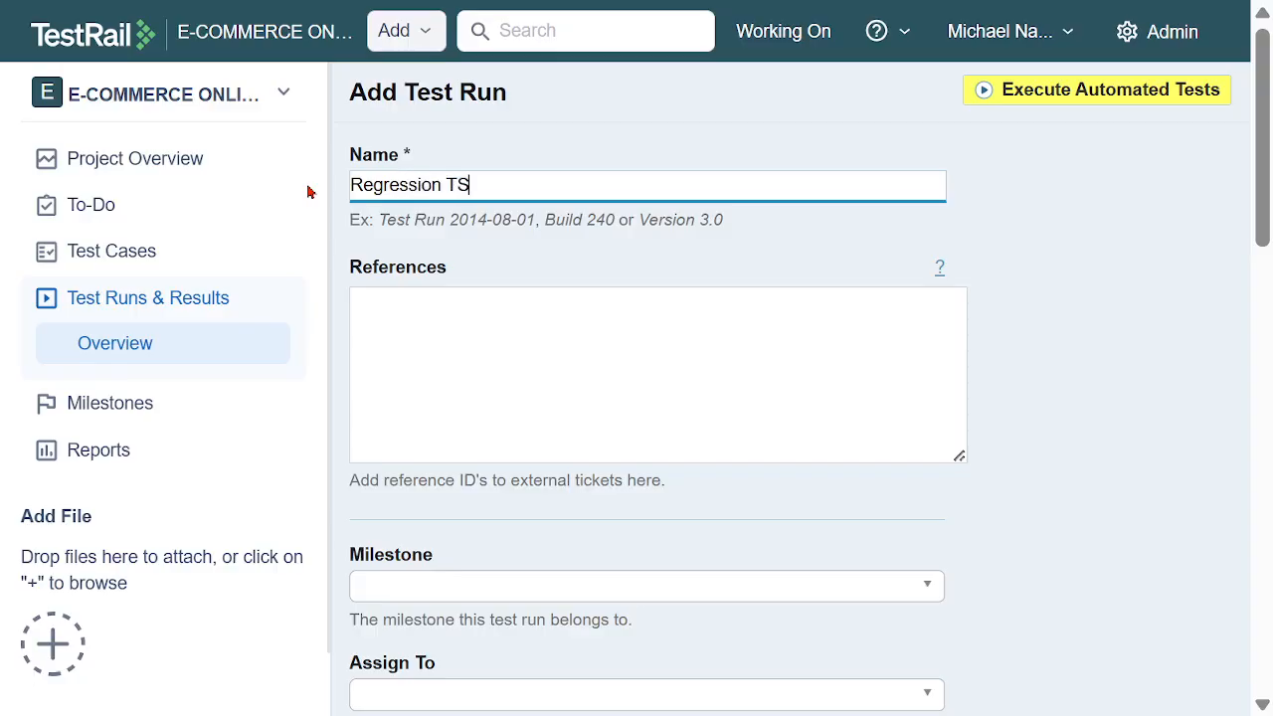
Set the test run's milestone to Regression MS and assign its tests to the team member
scroll(560, 336, down, 2)
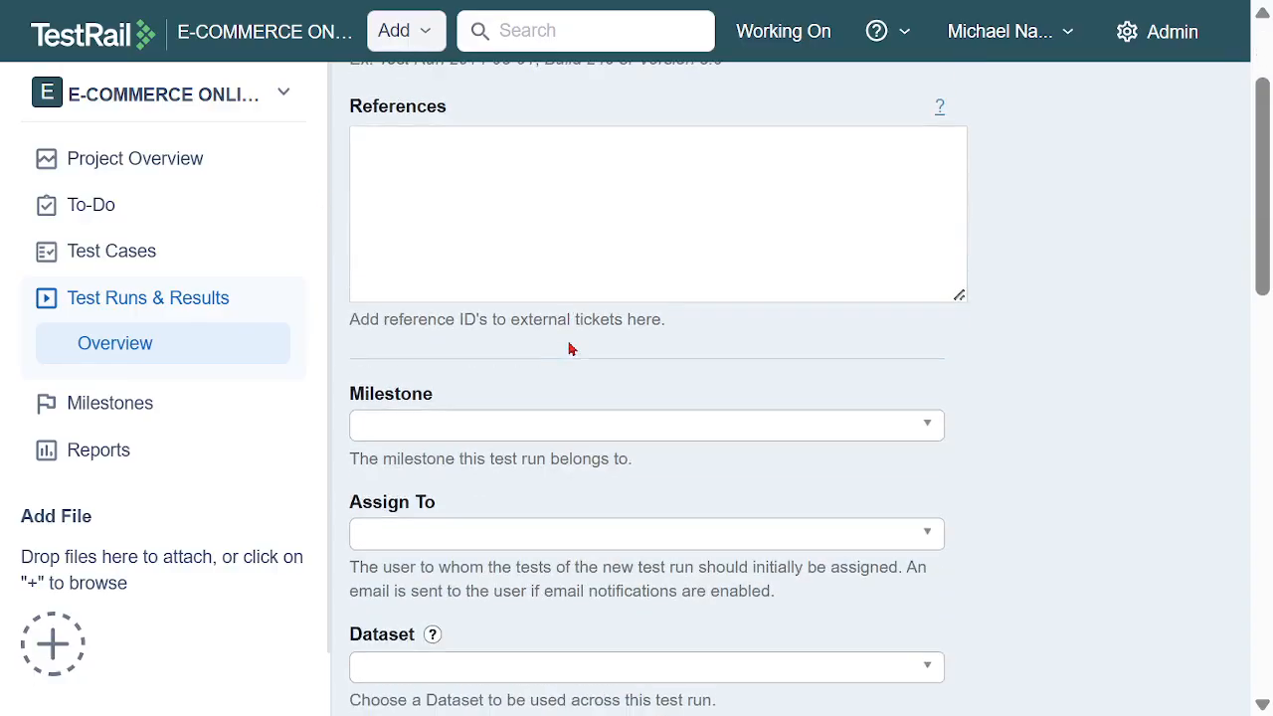
click(578, 428)
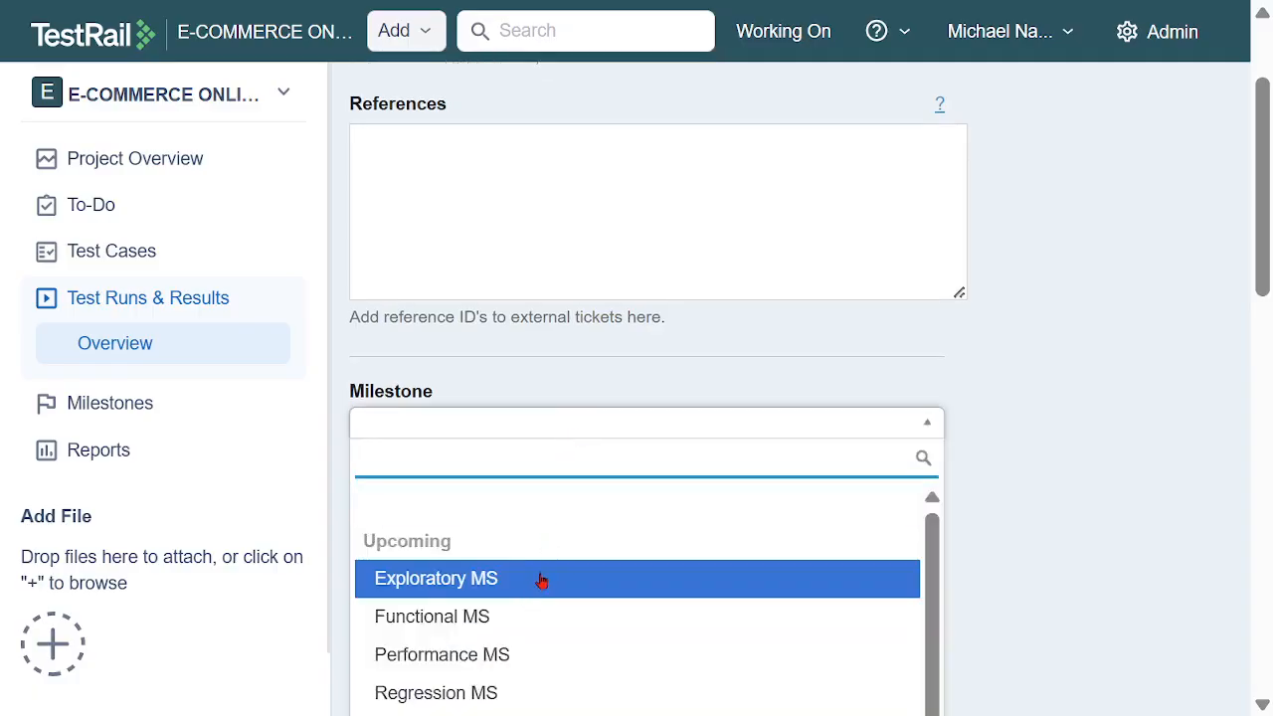
click(506, 656)
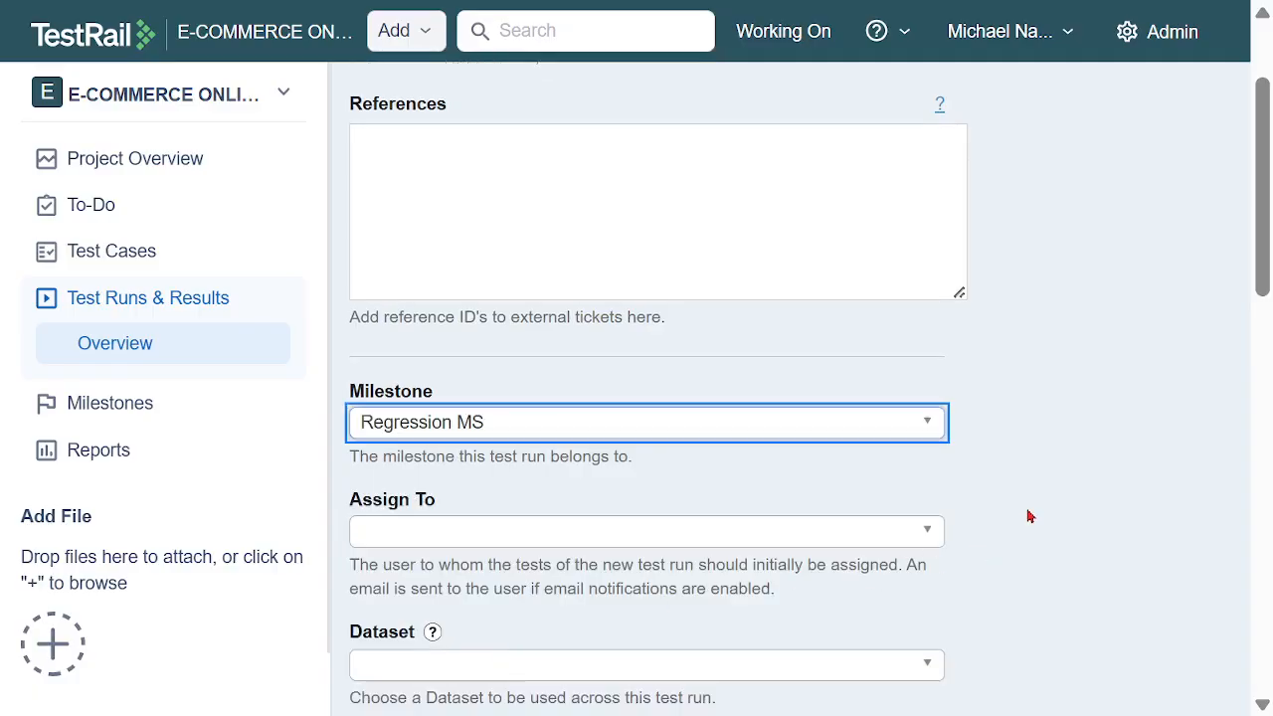
click(899, 539)
click(557, 683)
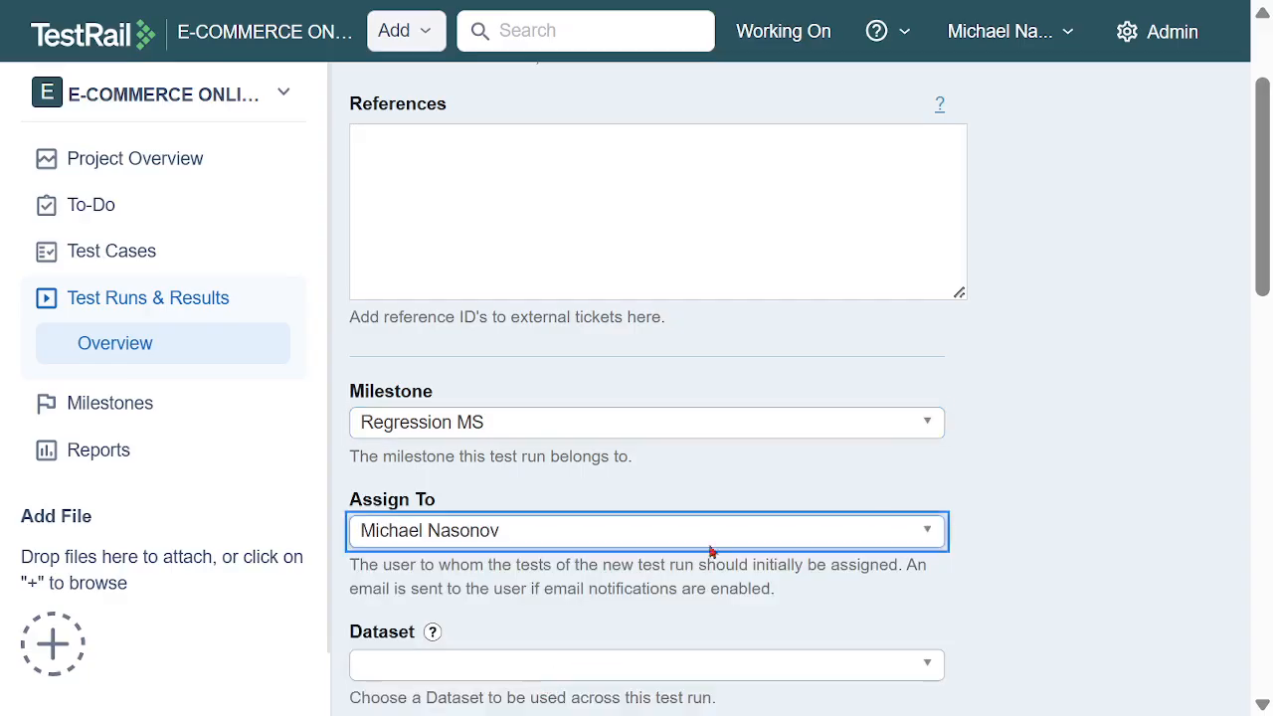
Set both the start date and the end date of the test run to 12/12/2025
scroll(924, 407, down, 3)
scroll(696, 425, down, 5)
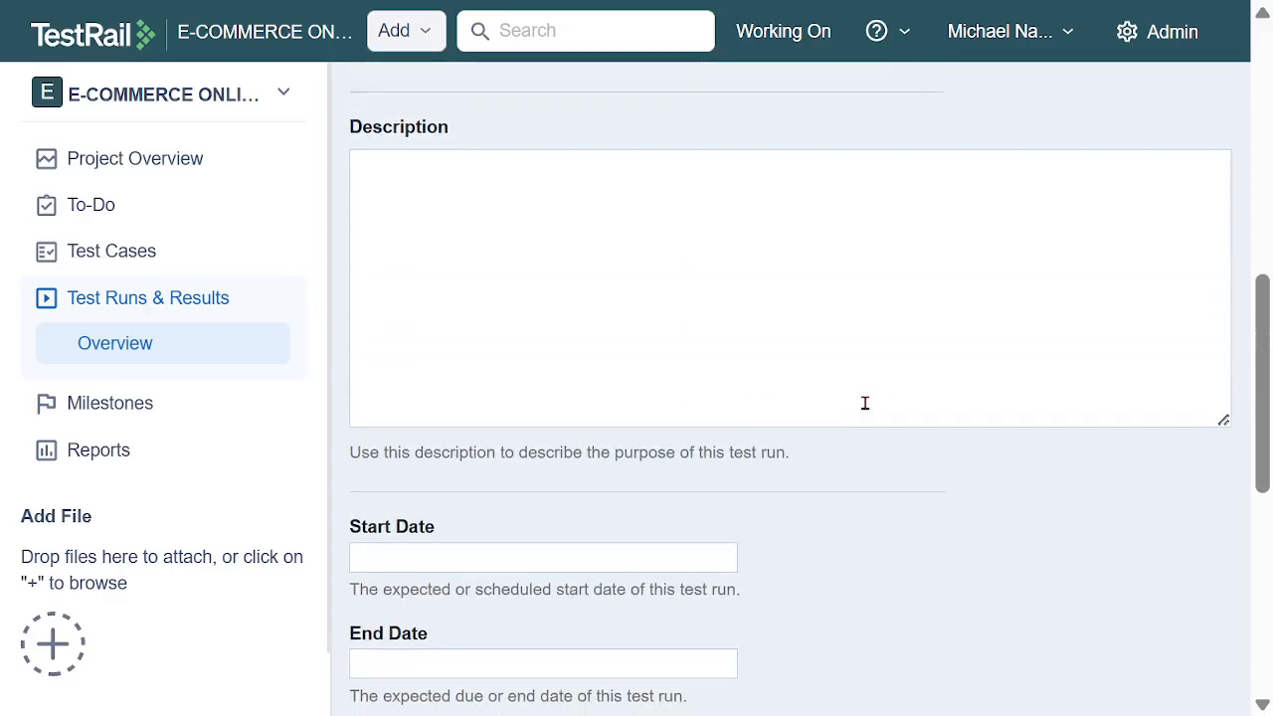
click(682, 399)
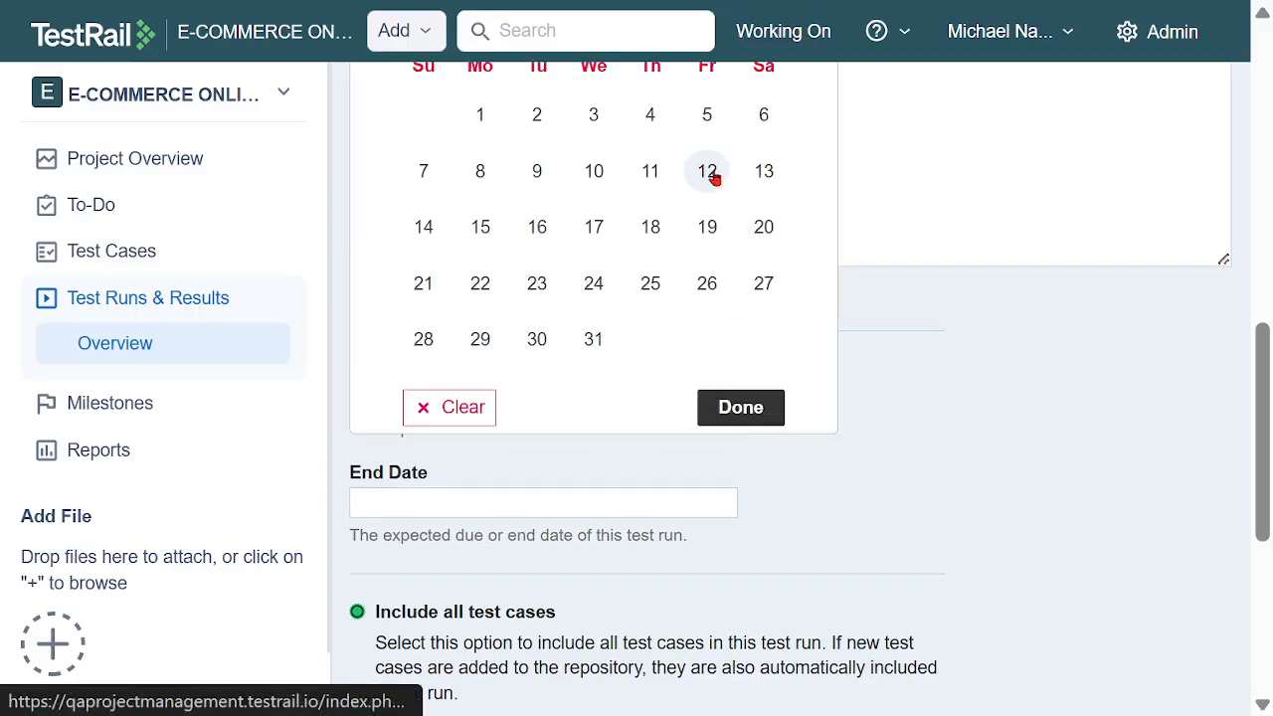
click(678, 507)
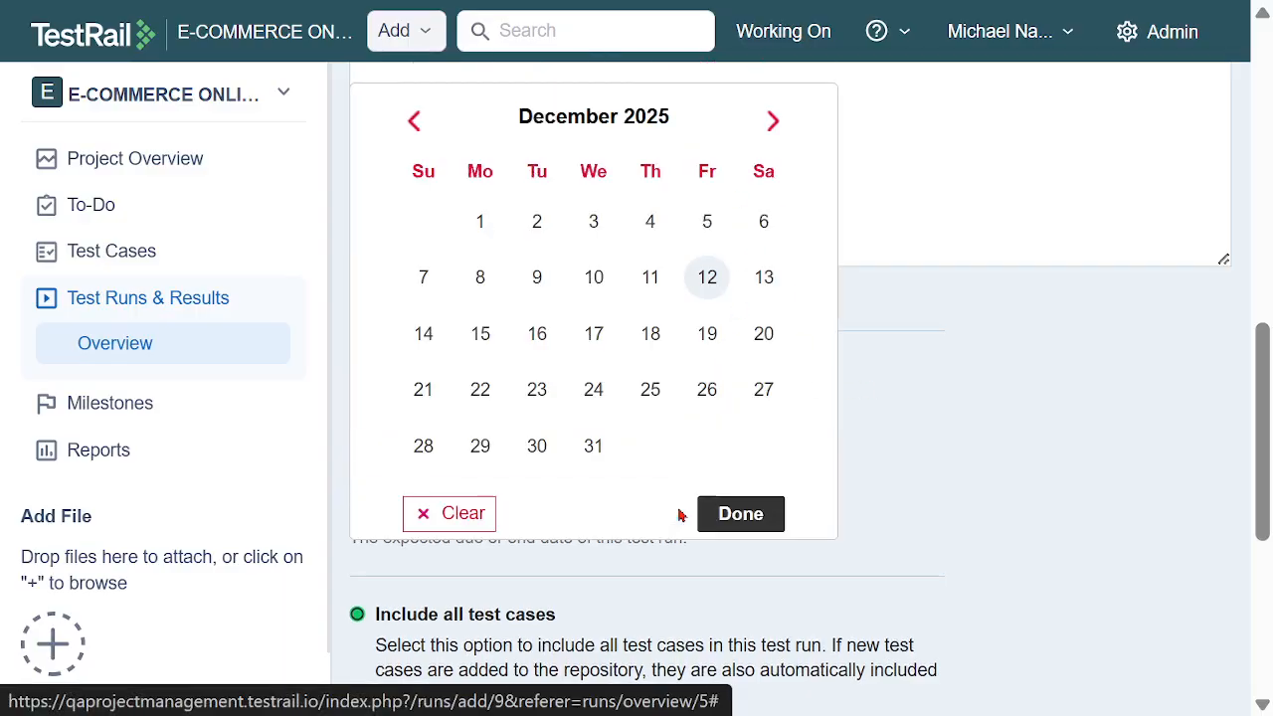
click(704, 279)
click(676, 398)
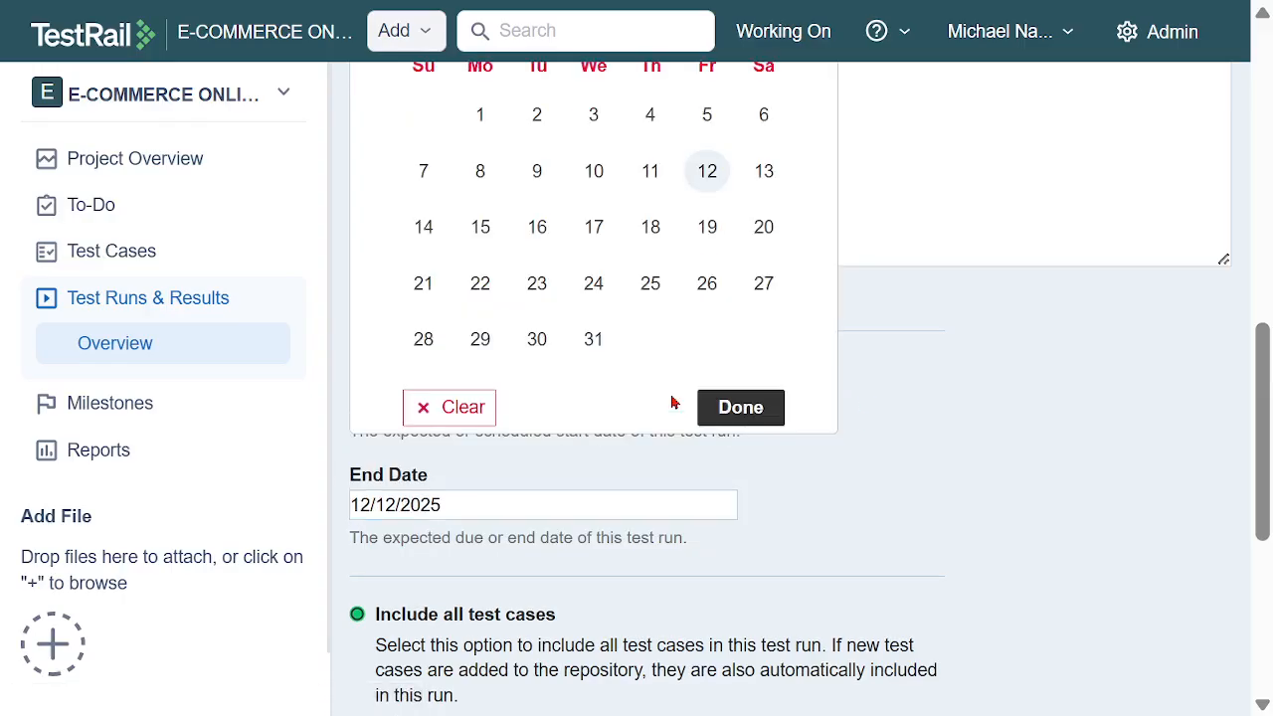
click(705, 189)
Include only the specific cases TC09 and TC10 from Regression TS, with the assigned-to filter set to the team member, and add the test run
scroll(962, 390, down, 3)
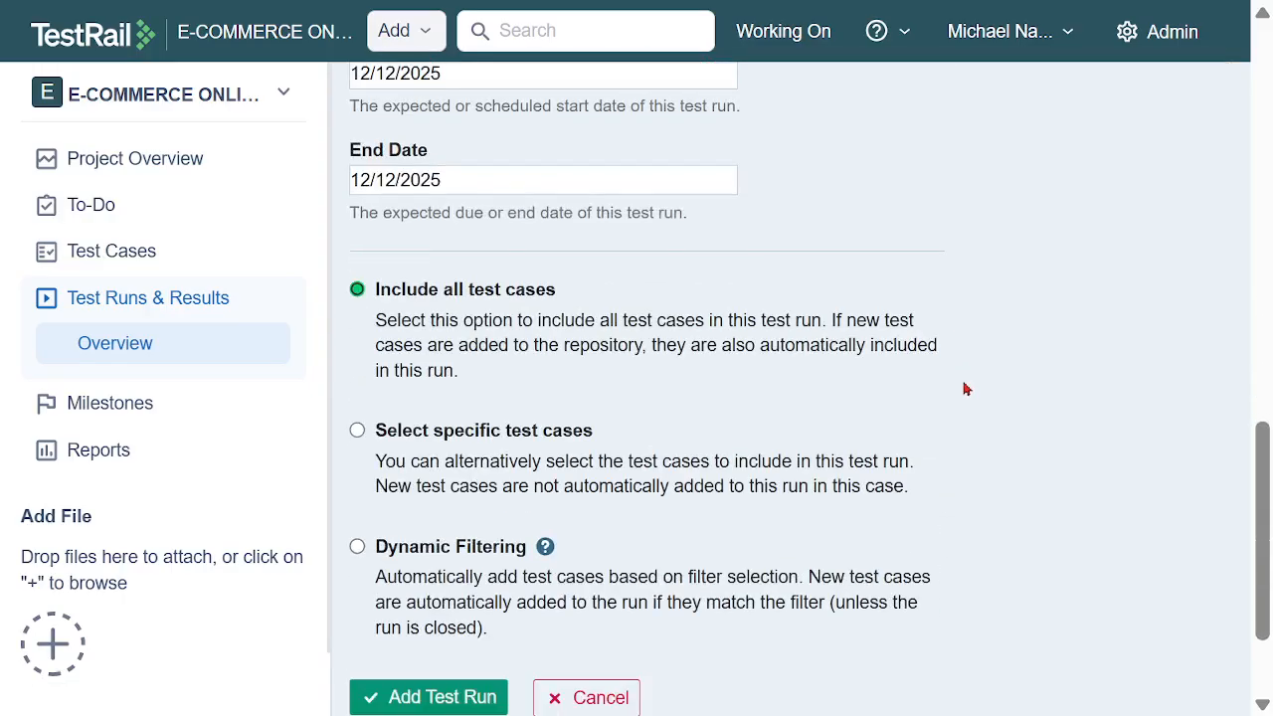
click(359, 434)
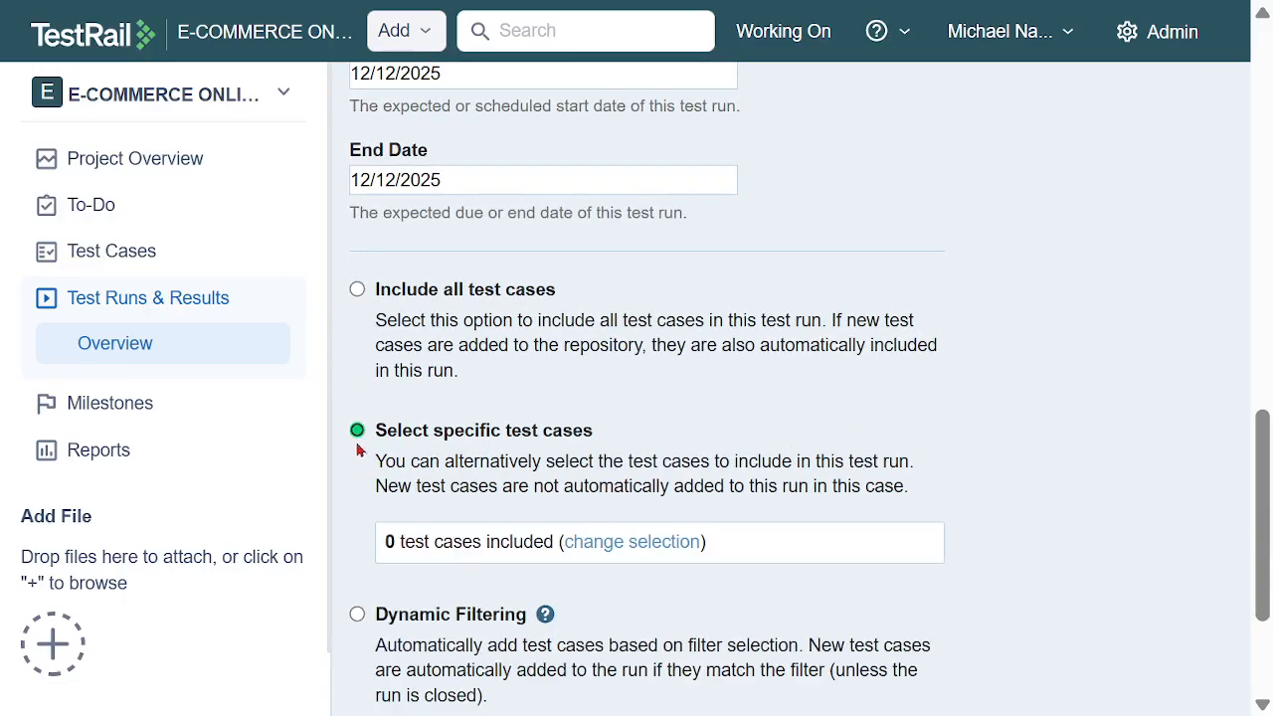
click(629, 556)
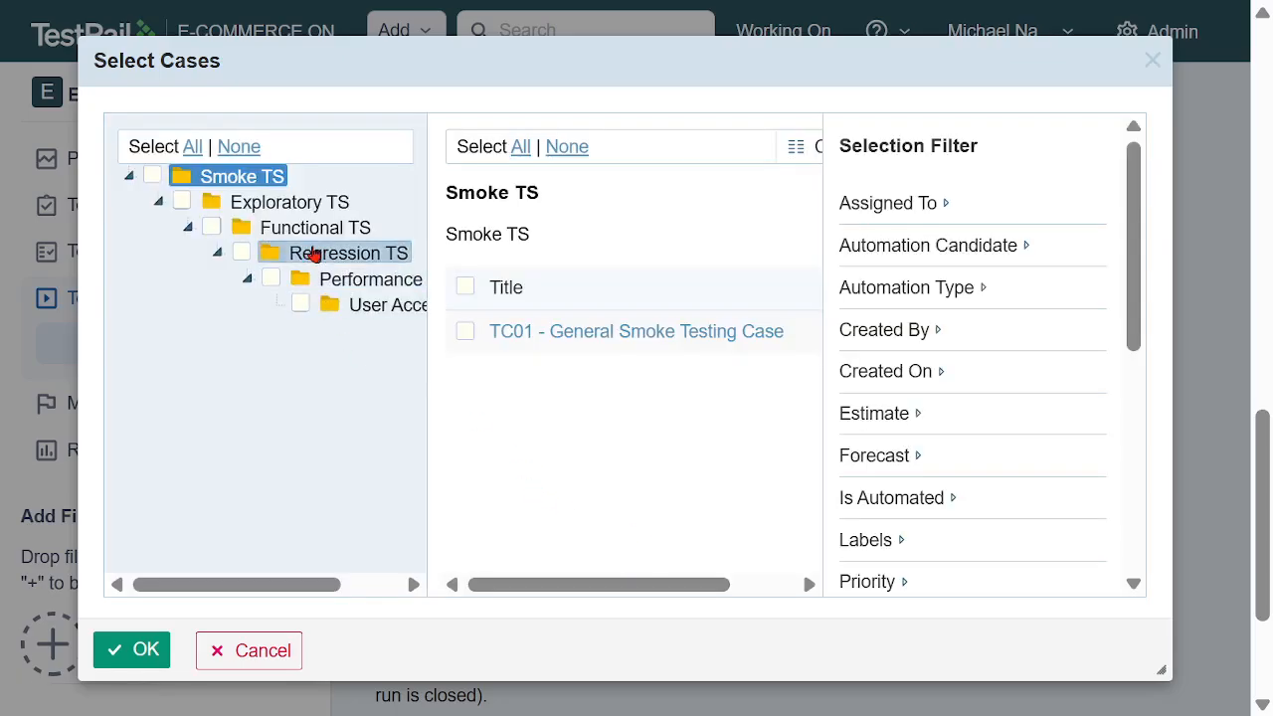
click(338, 257)
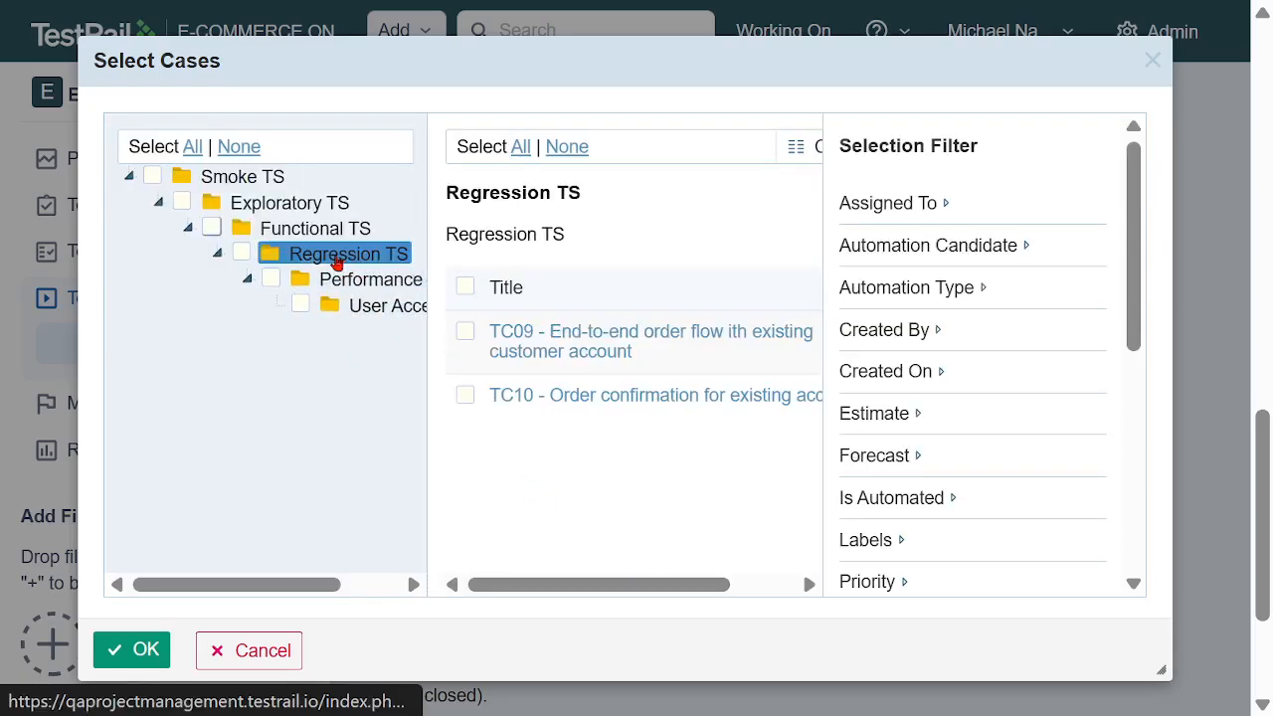
click(464, 287)
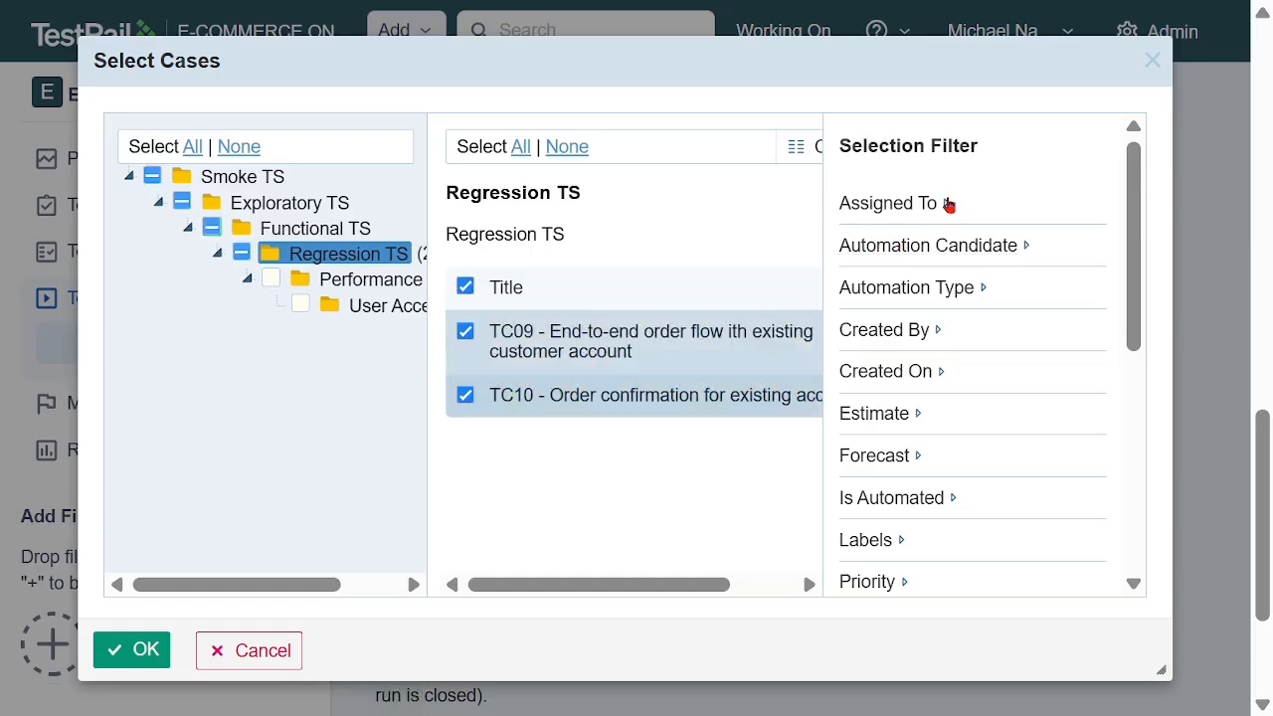
click(949, 203)
click(954, 260)
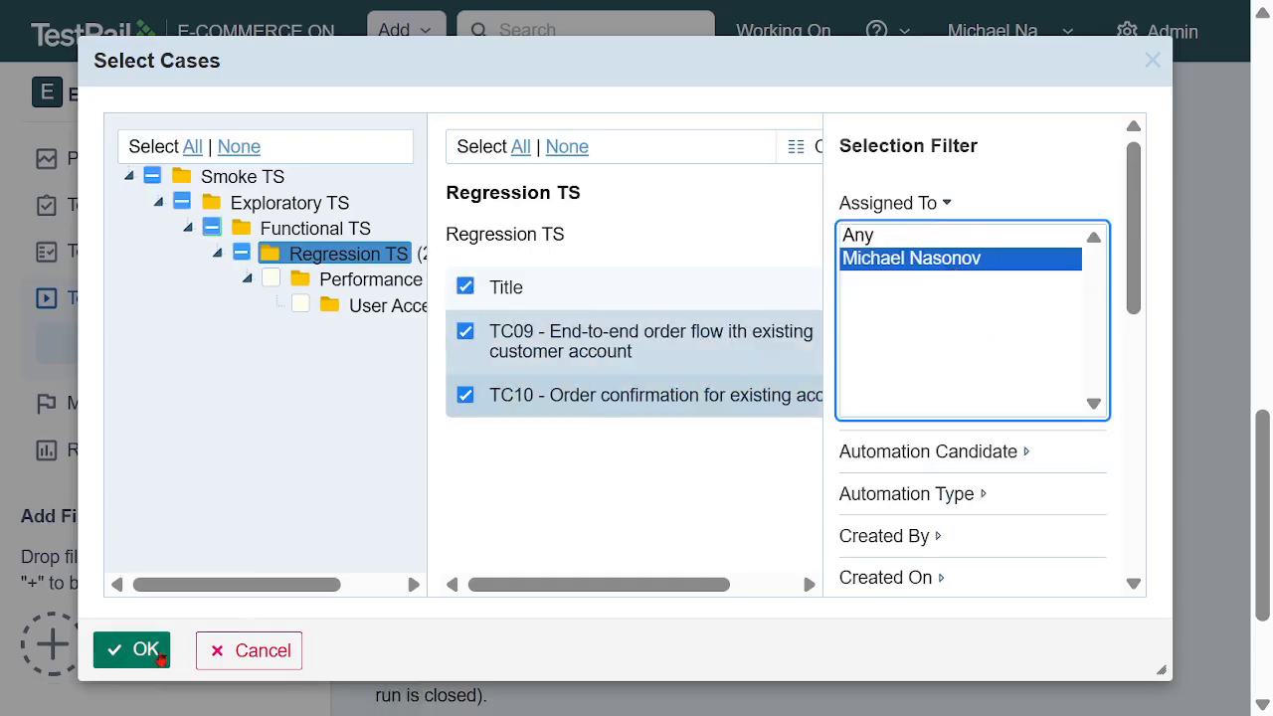
click(159, 656)
scroll(932, 471, down, 5)
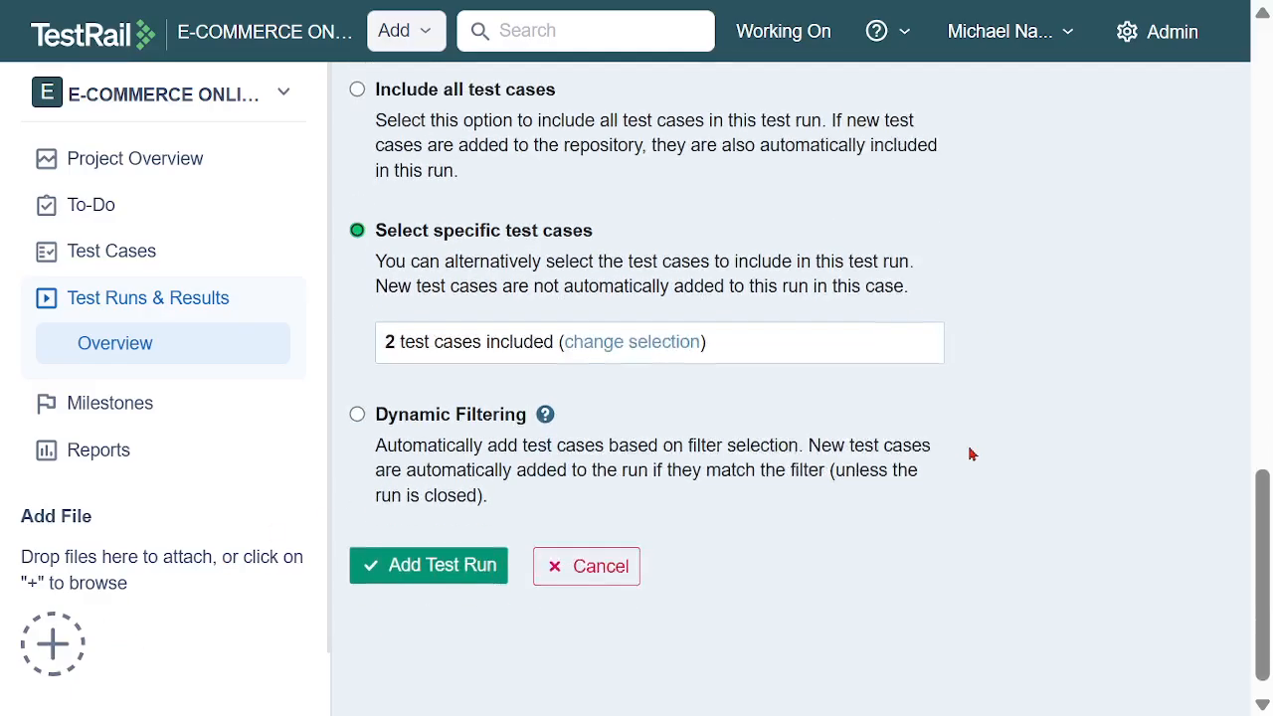
click(369, 527)
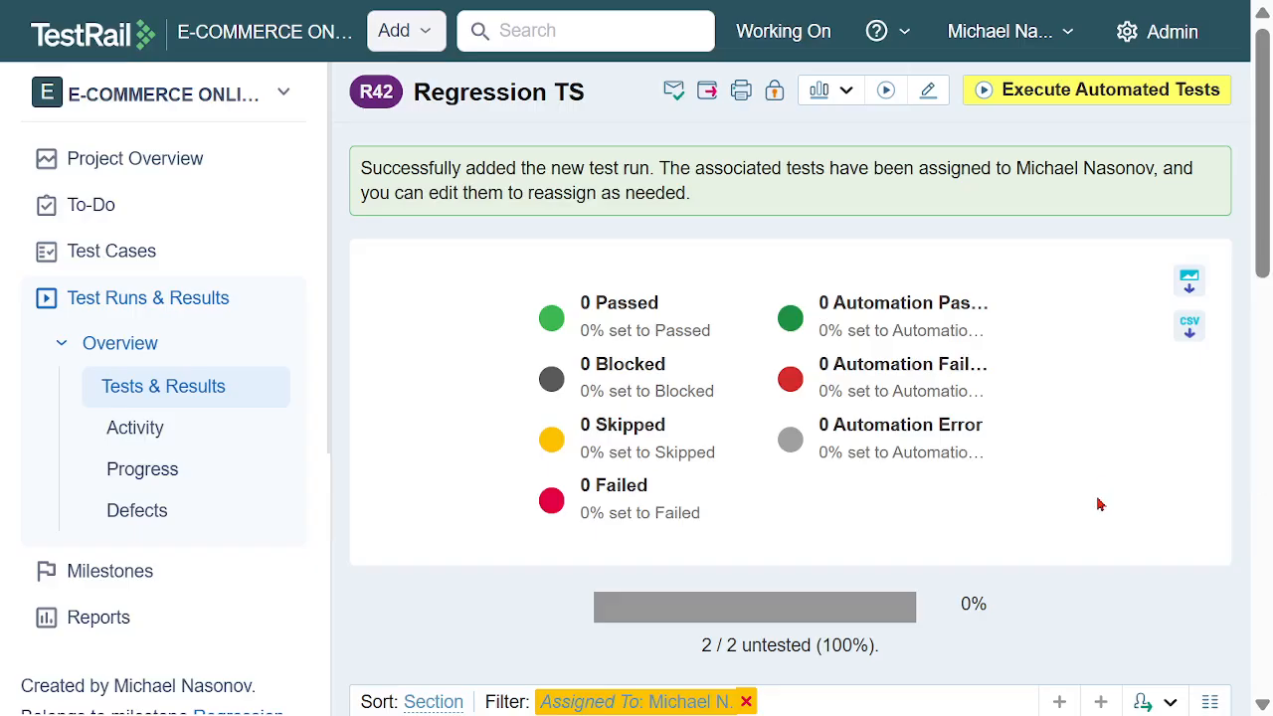
Add a Passed result for TC09 - End-to-end order flow in the Regression TS list, assigned to the team member
scroll(1170, 463, down, 2)
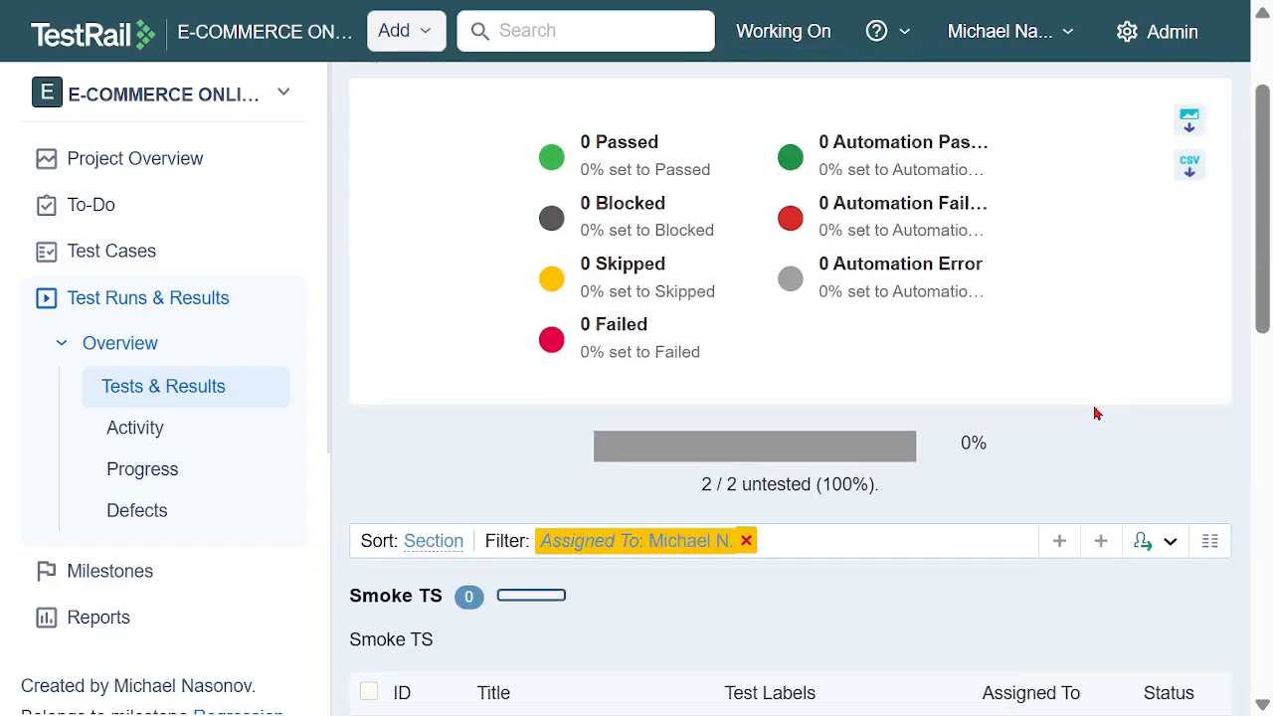
scroll(1096, 413, down, 3)
scroll(1083, 405, down, 3)
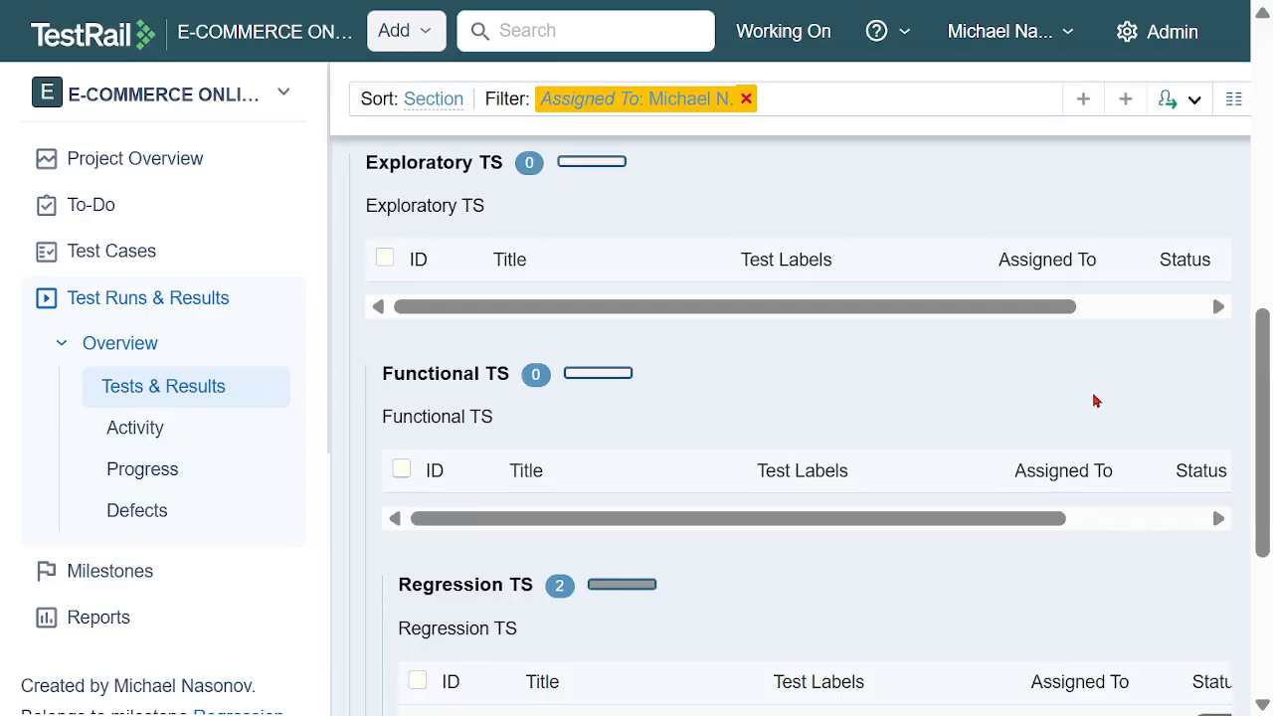
scroll(1094, 400, down, 3)
drag(963, 556, 997, 553)
scroll(934, 430, up, 3)
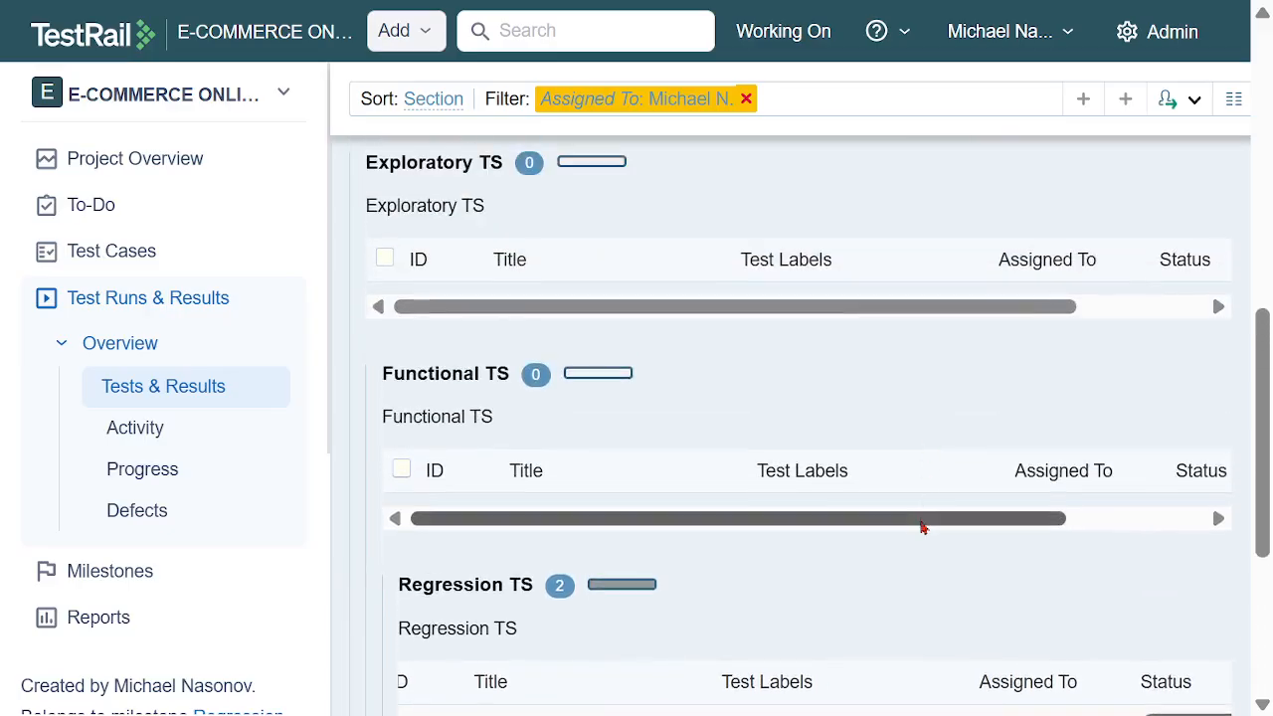
drag(915, 524, 1102, 520)
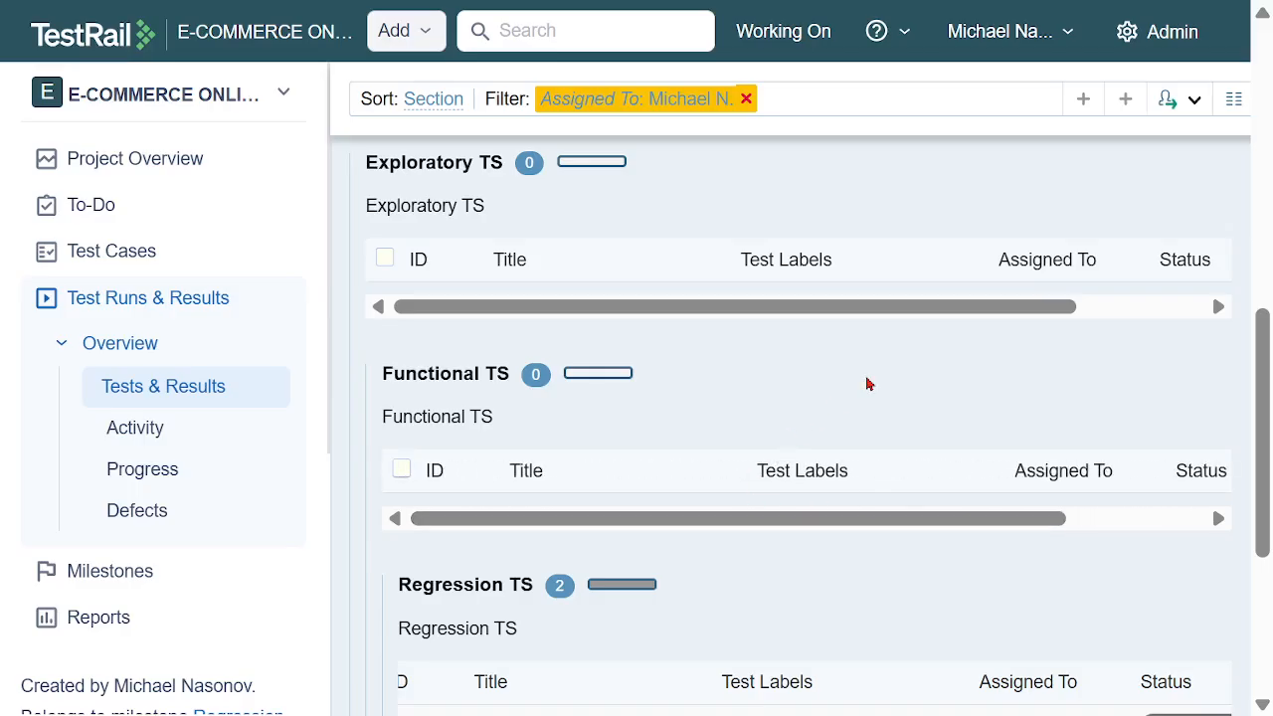
scroll(866, 381, down, 4)
click(1167, 366)
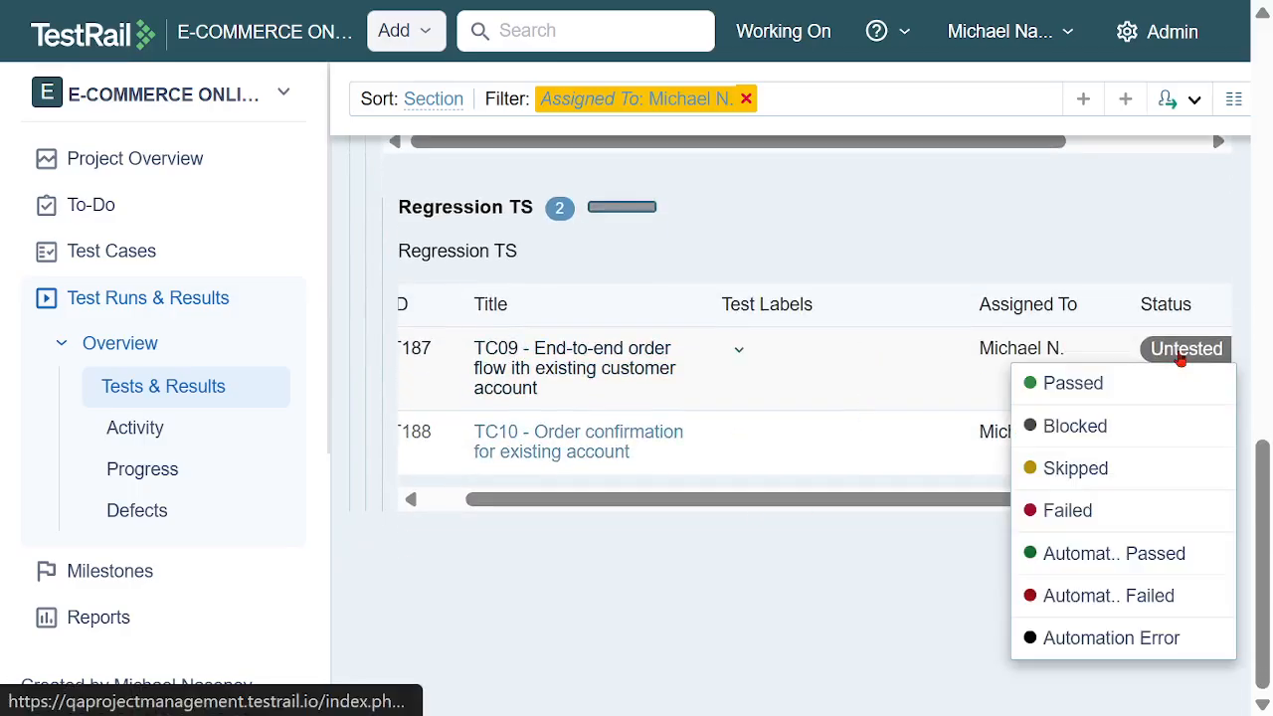
click(1100, 378)
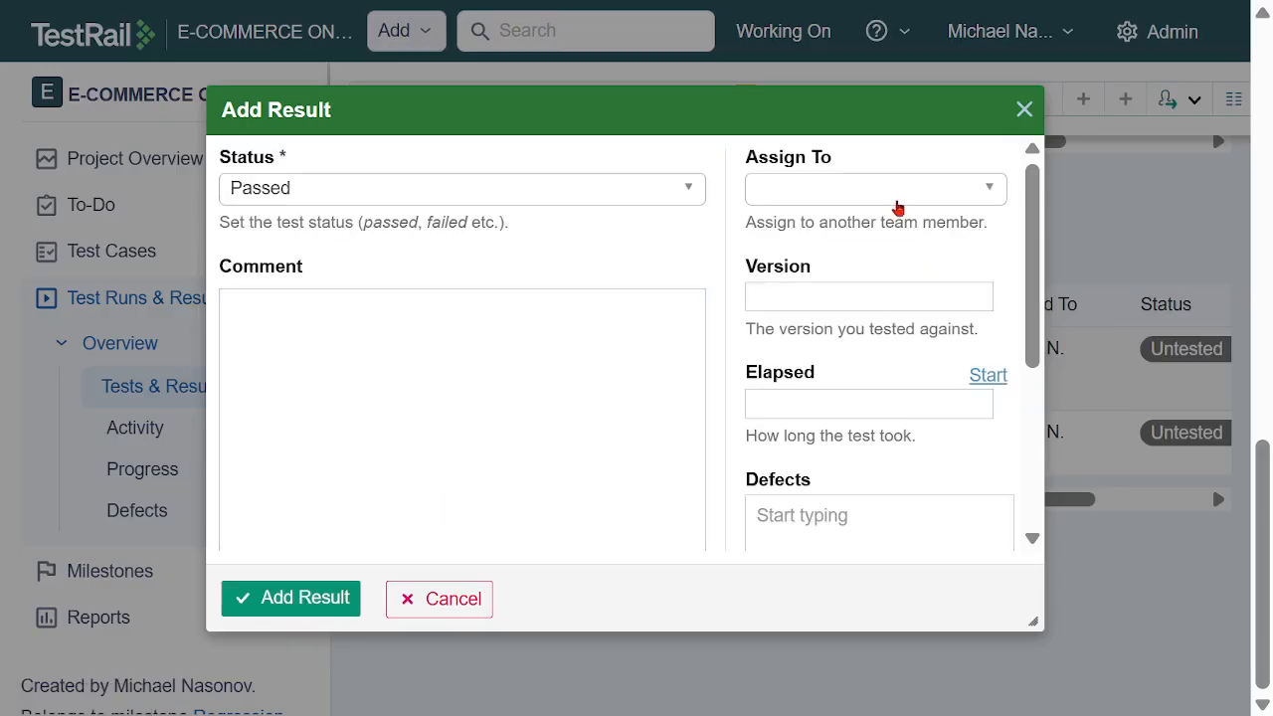
click(845, 199)
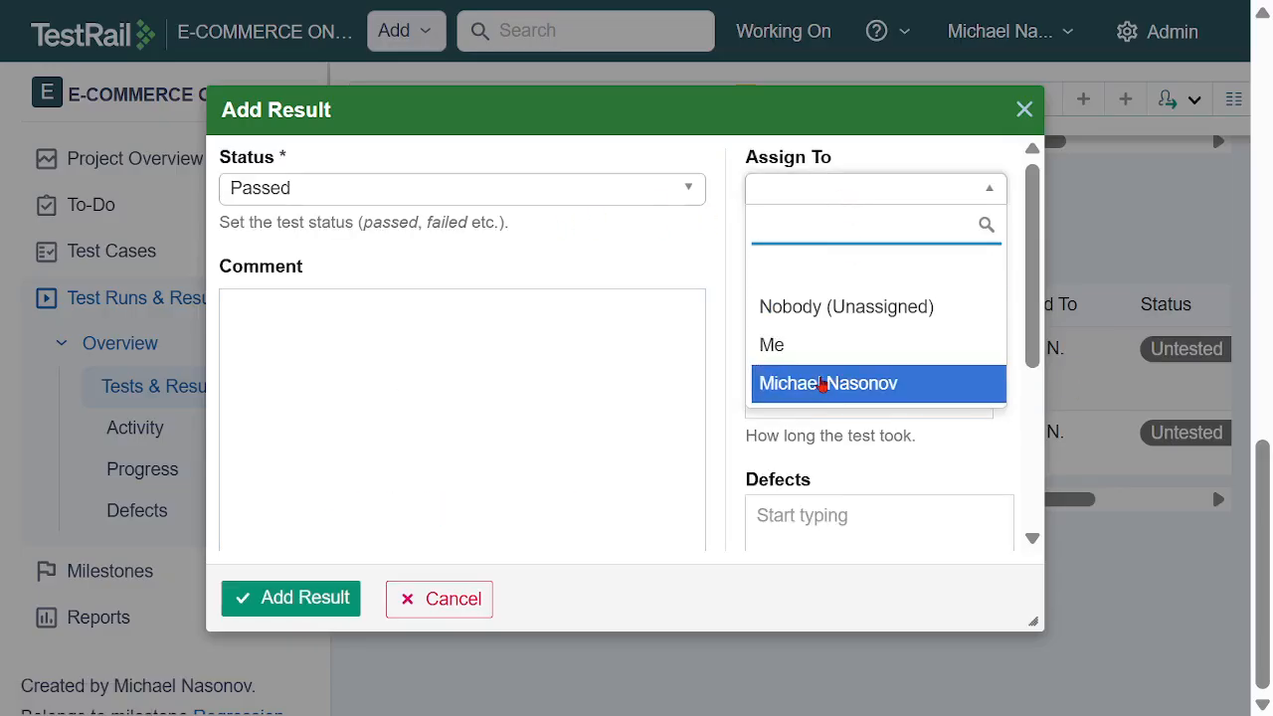
click(821, 381)
scroll(635, 370, down, 3)
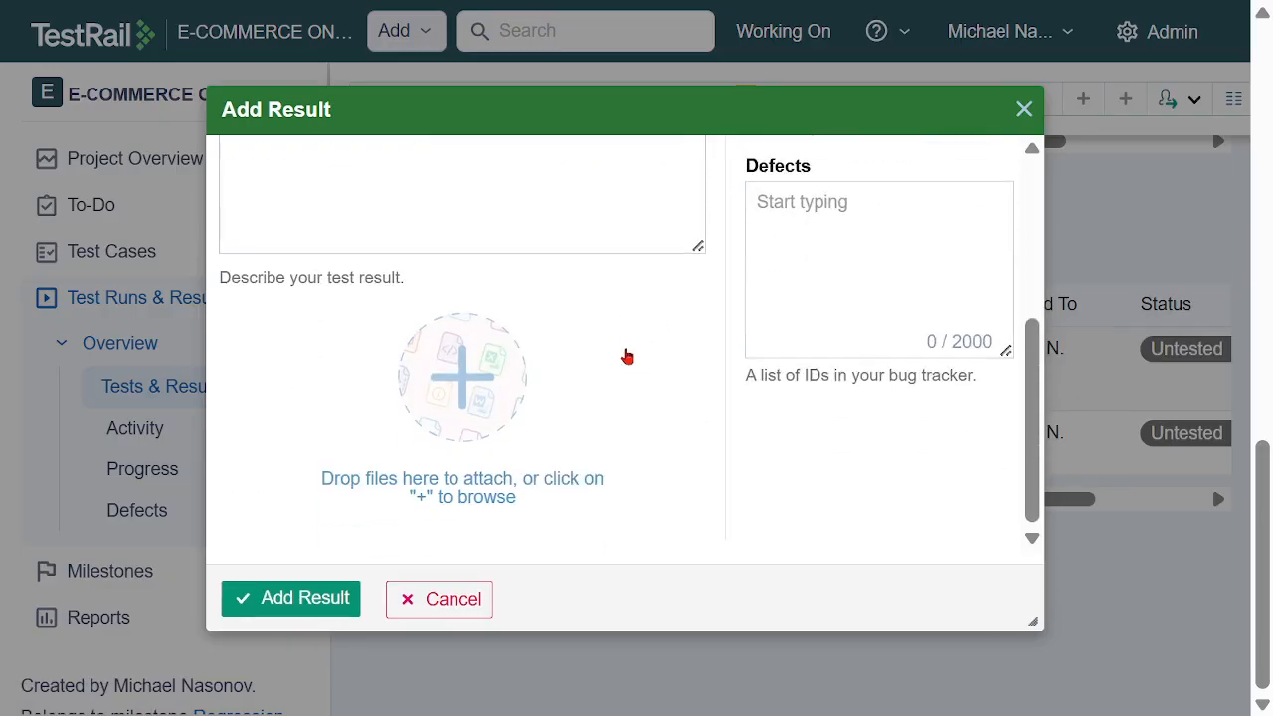
click(305, 598)
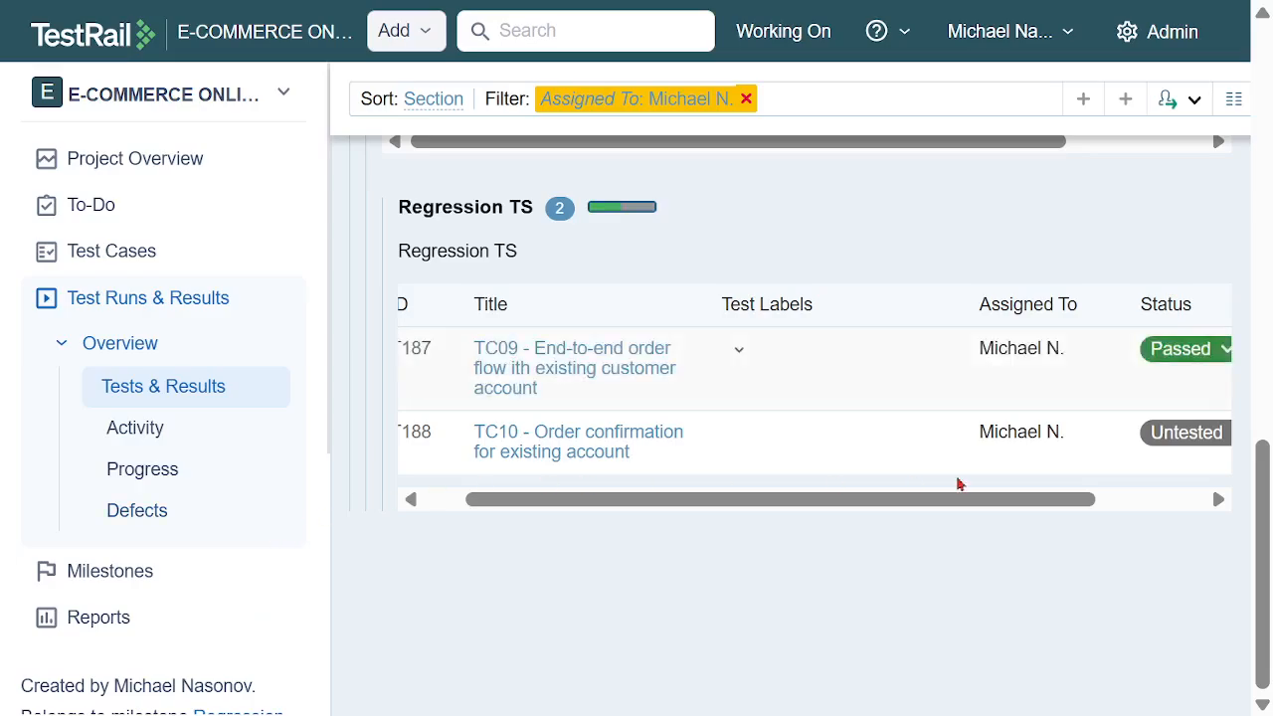
Add a Passed result for TC10 - Order confirmation for existing account, assigned to the team member
click(1183, 442)
click(1107, 472)
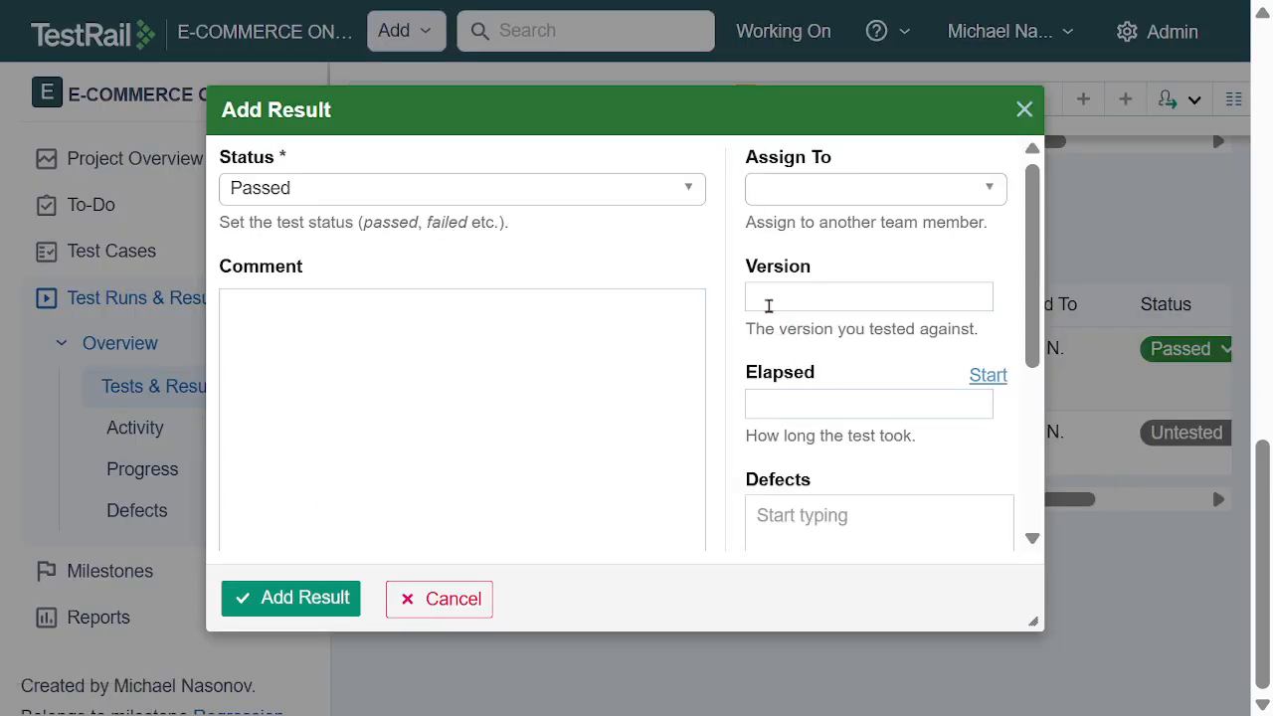
click(823, 194)
click(824, 400)
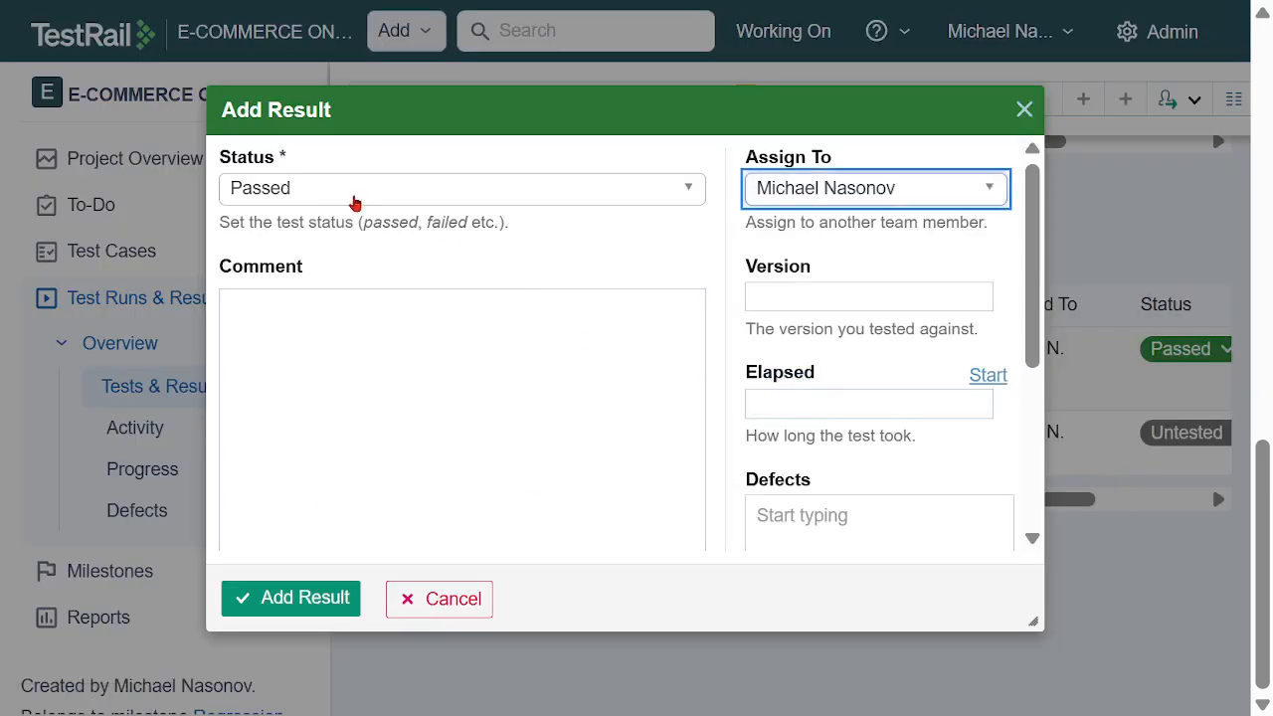
click(306, 599)
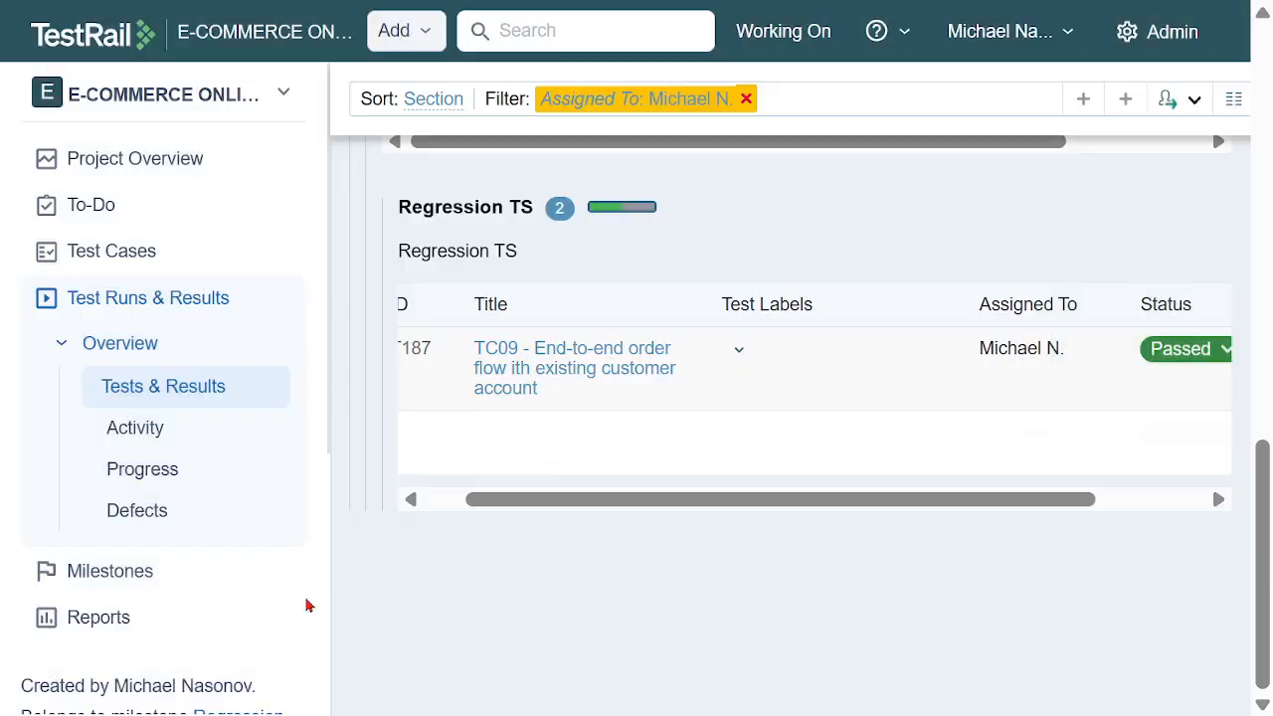
Return to the test runs overview and check the completion of the Regression TS run
scroll(840, 492, up, 6)
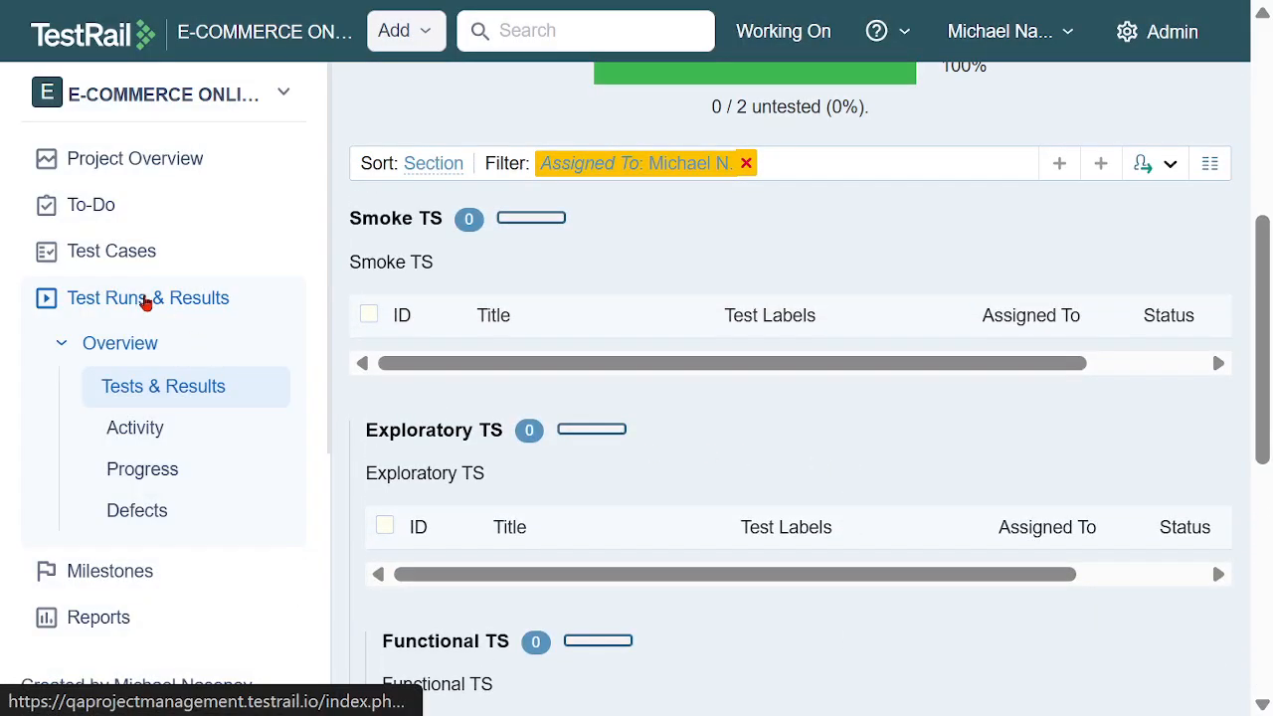
click(142, 301)
scroll(1143, 343, down, 3)
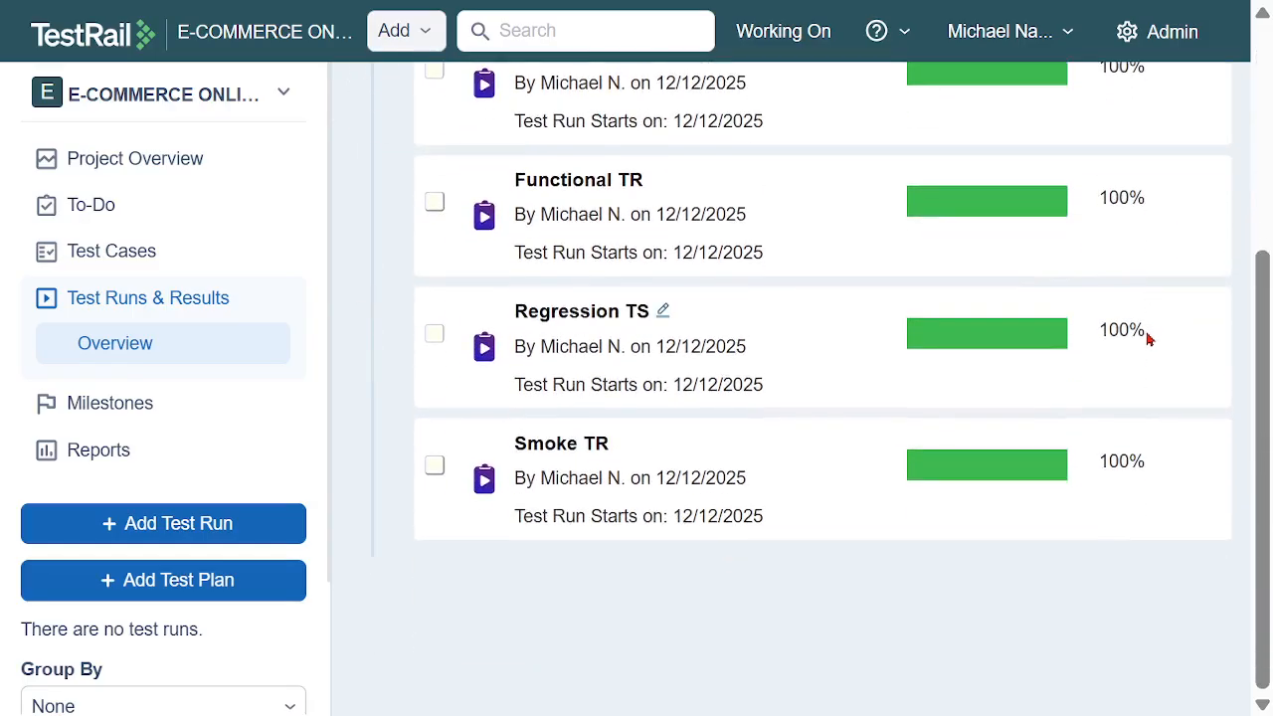
Start a new test run and name it Performance TR
scroll(1153, 348, up, 2)
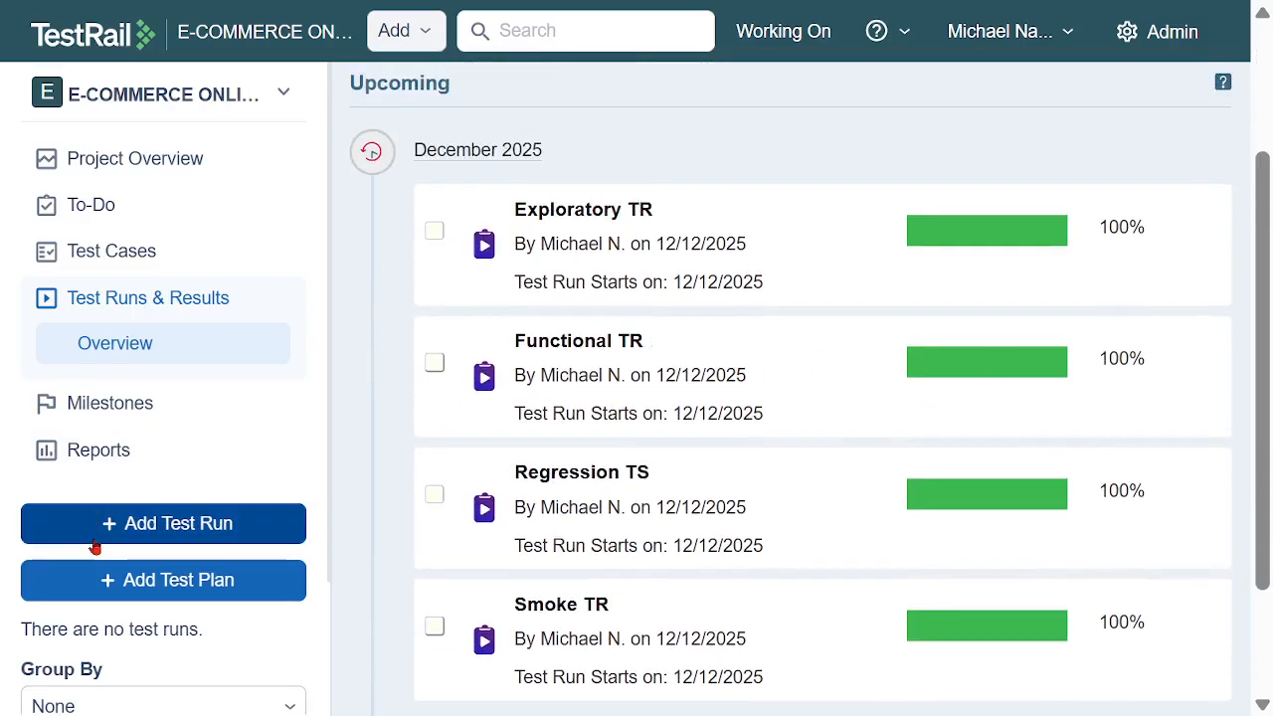
click(176, 523)
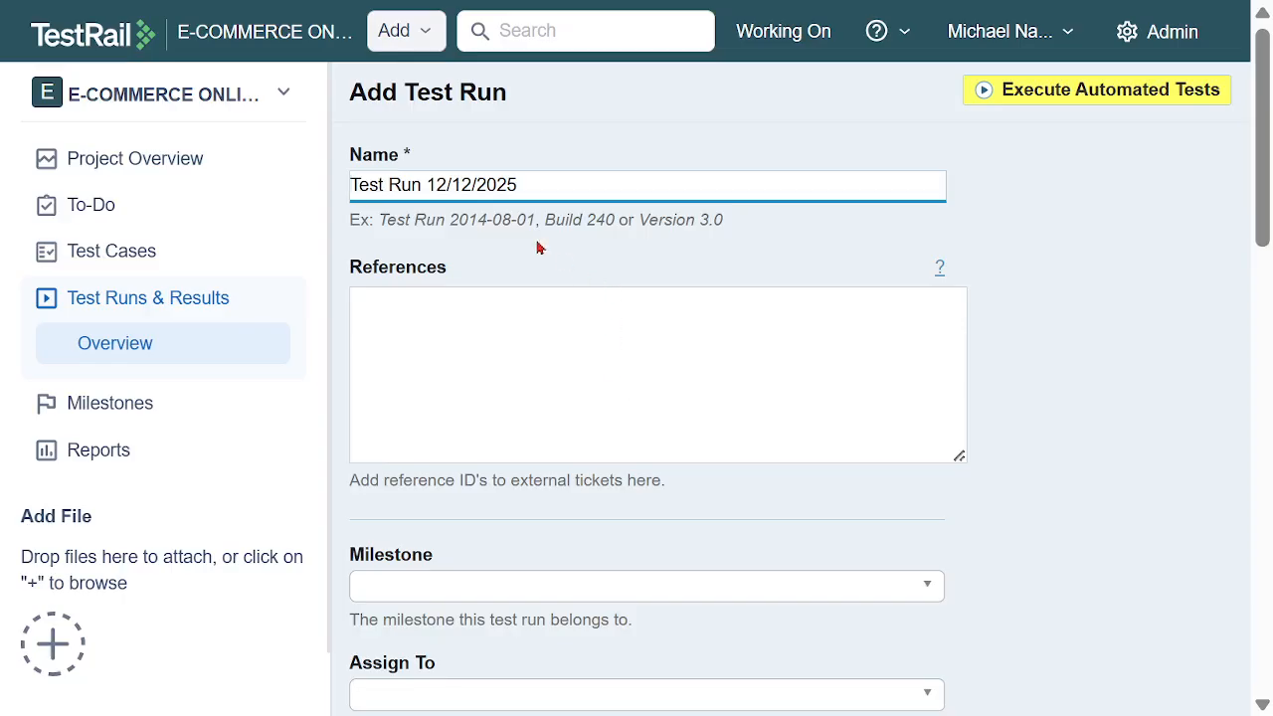
key(ctrl+a)
text(P)
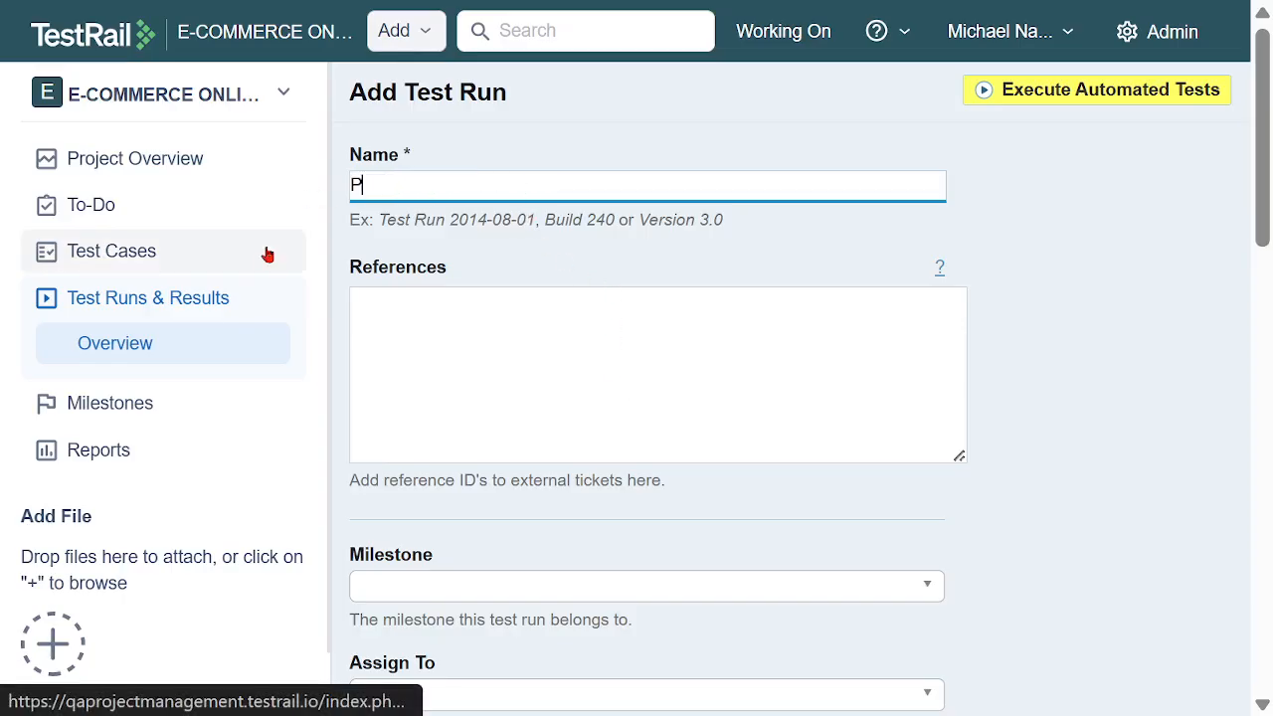
text(erformance T)
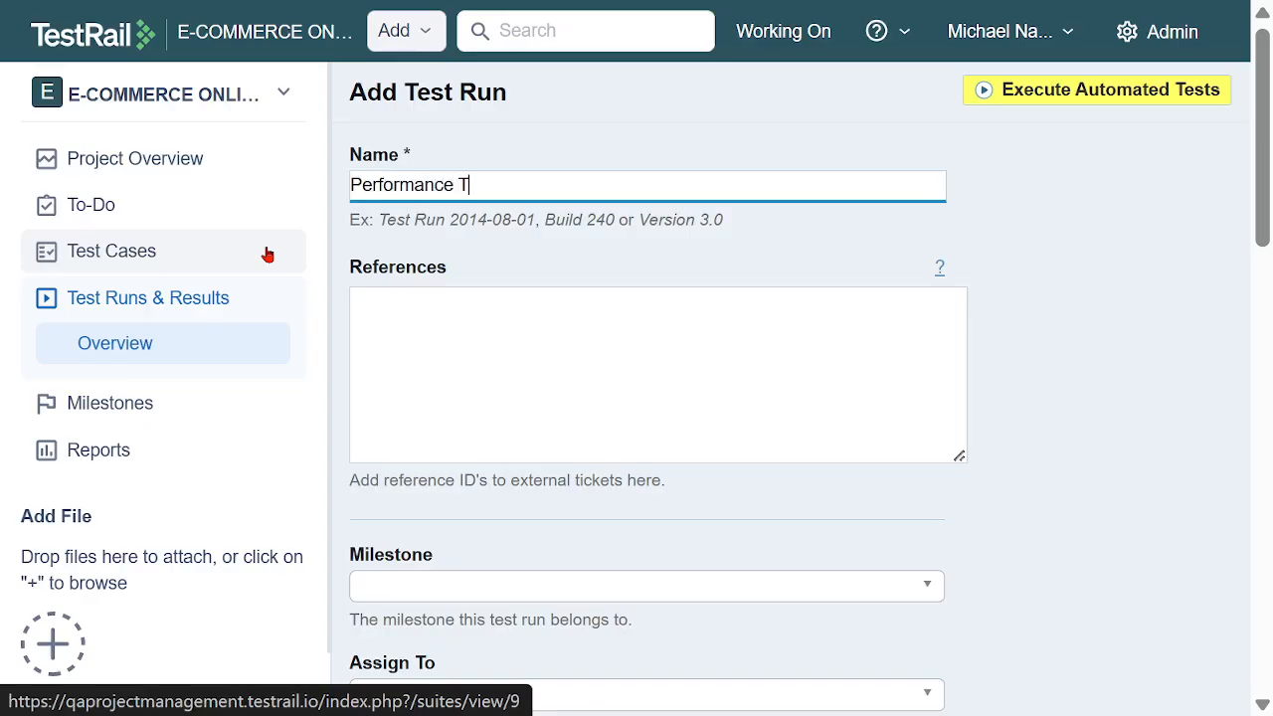
text(R)
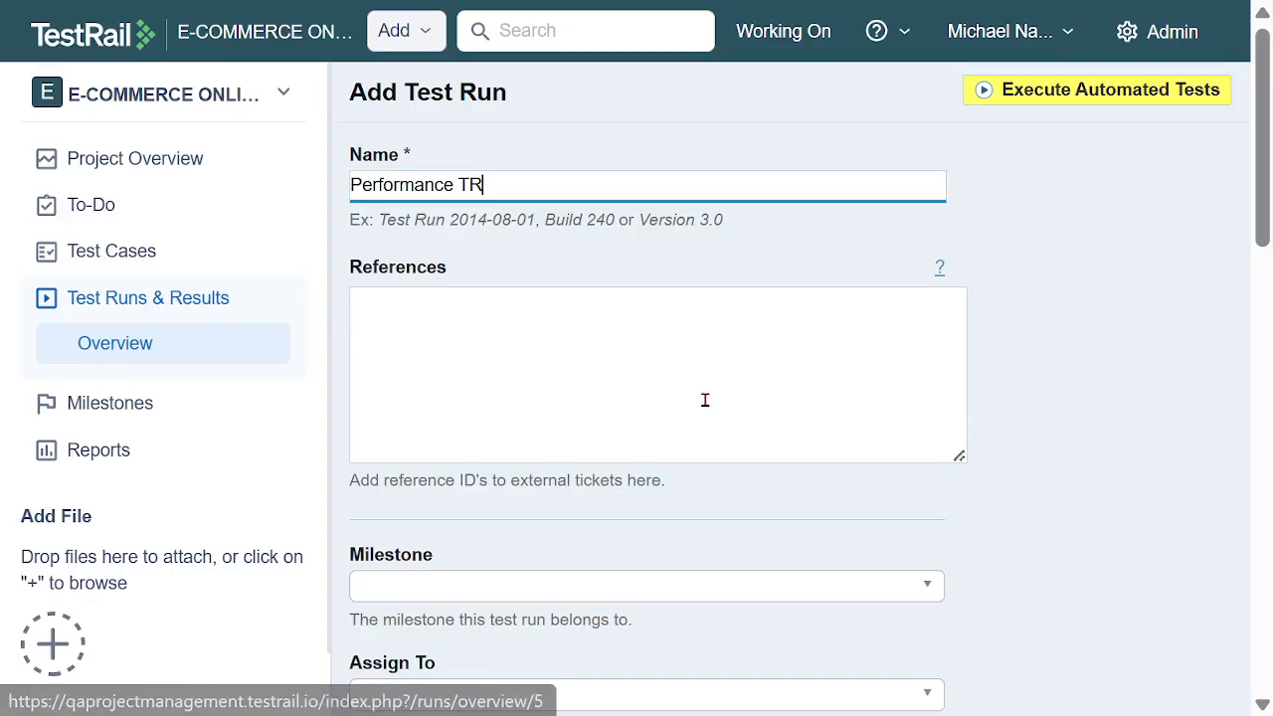
Set the test run's milestone to Performance MS and assign its tests to the team member
scroll(705, 398, down, 3)
click(557, 264)
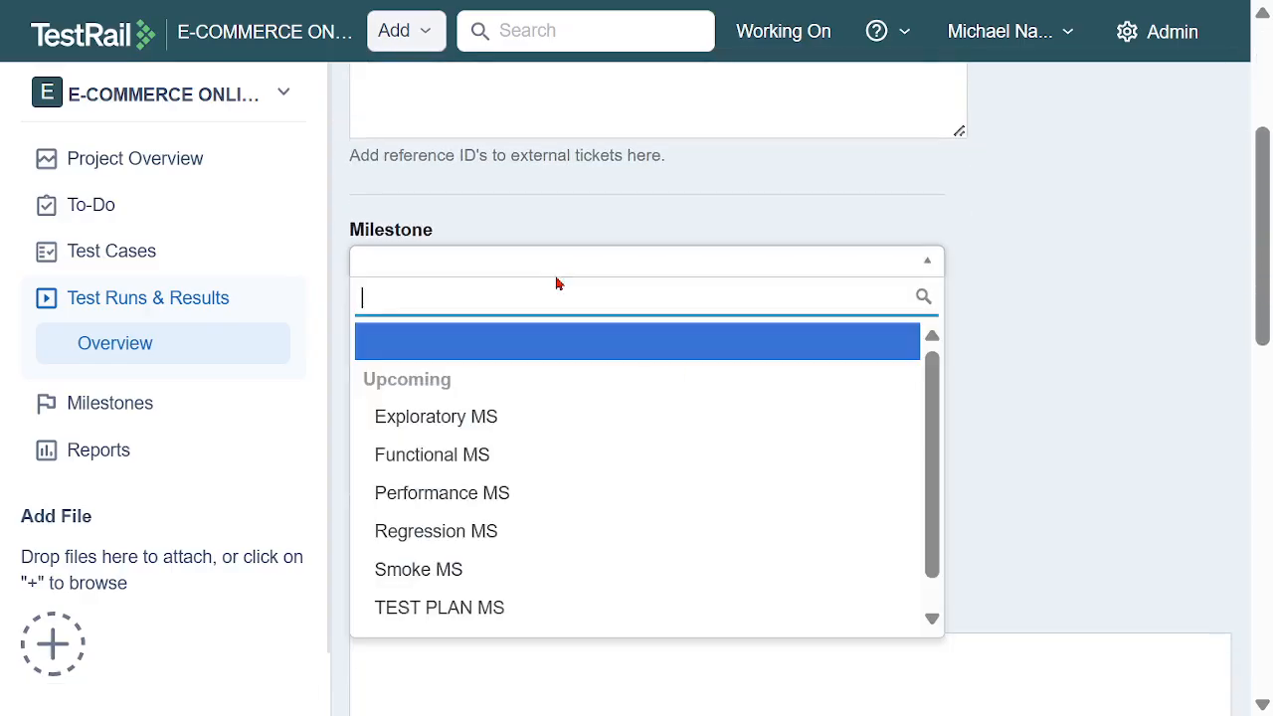
click(520, 491)
scroll(970, 391, down, 1)
scroll(970, 392, down, 1)
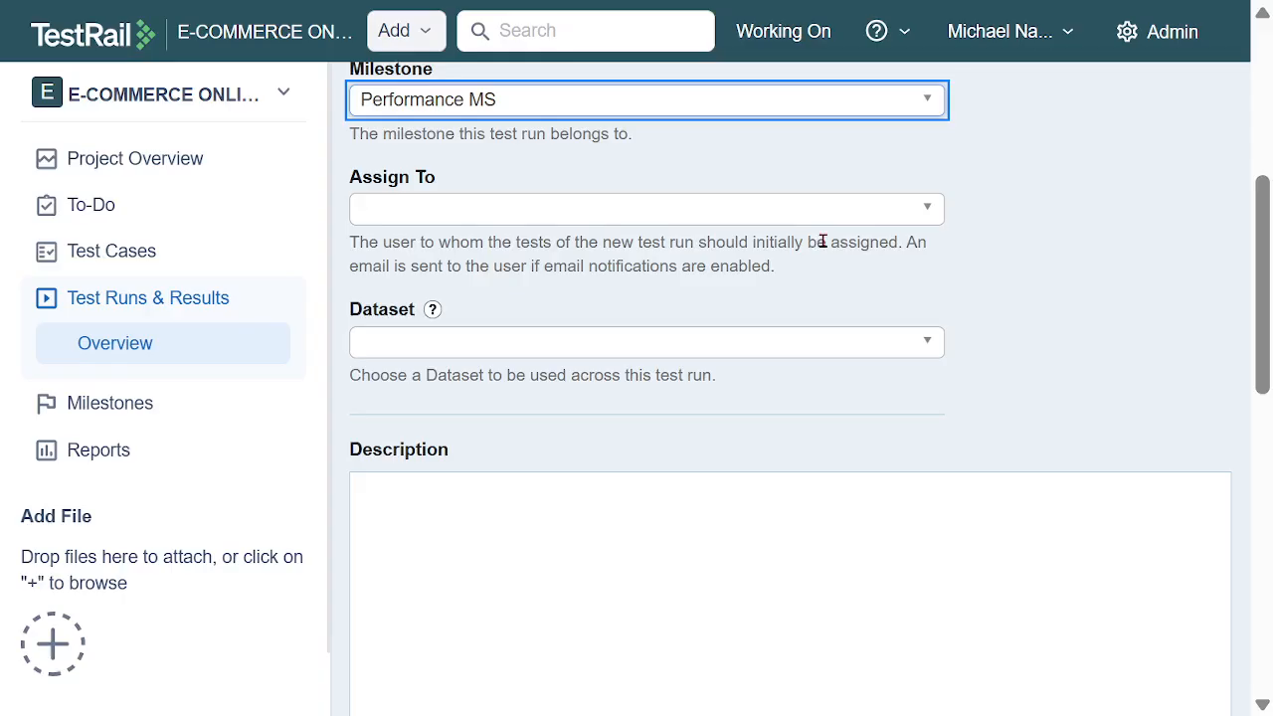
click(794, 213)
click(741, 368)
Set both the start date and the end date of the test run to 12/12/2025
scroll(842, 419, down, 6)
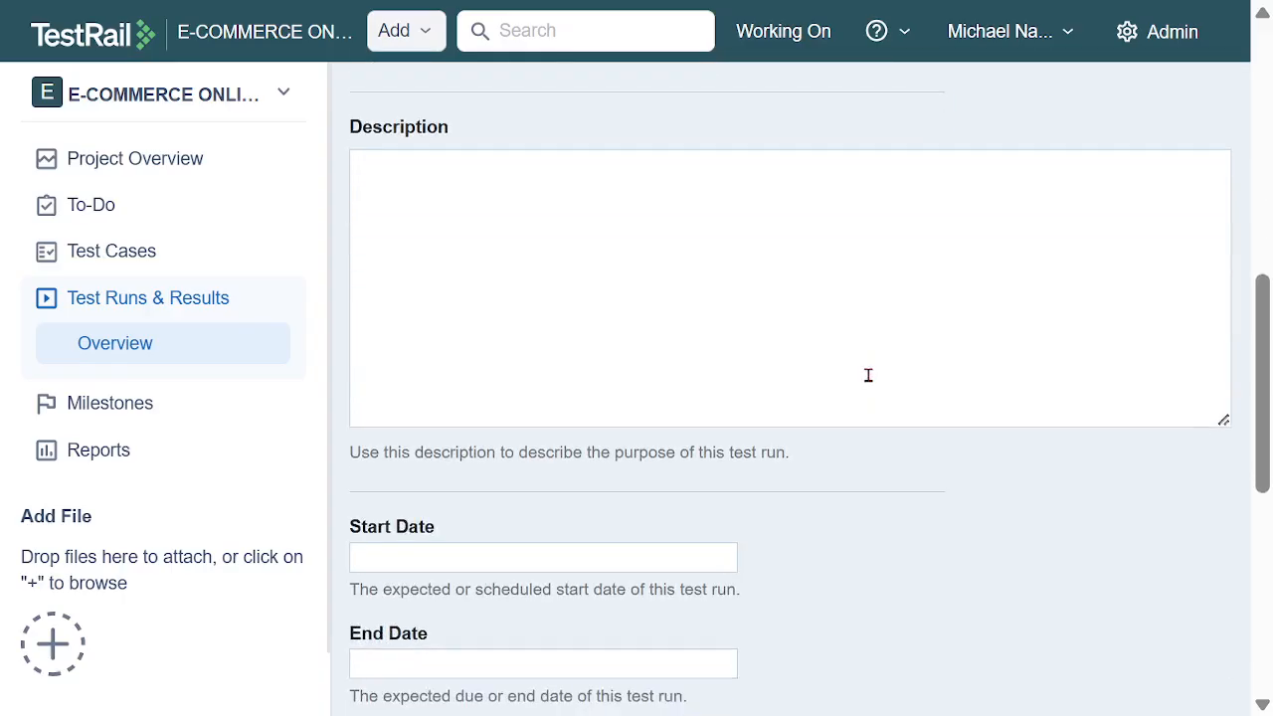
click(572, 236)
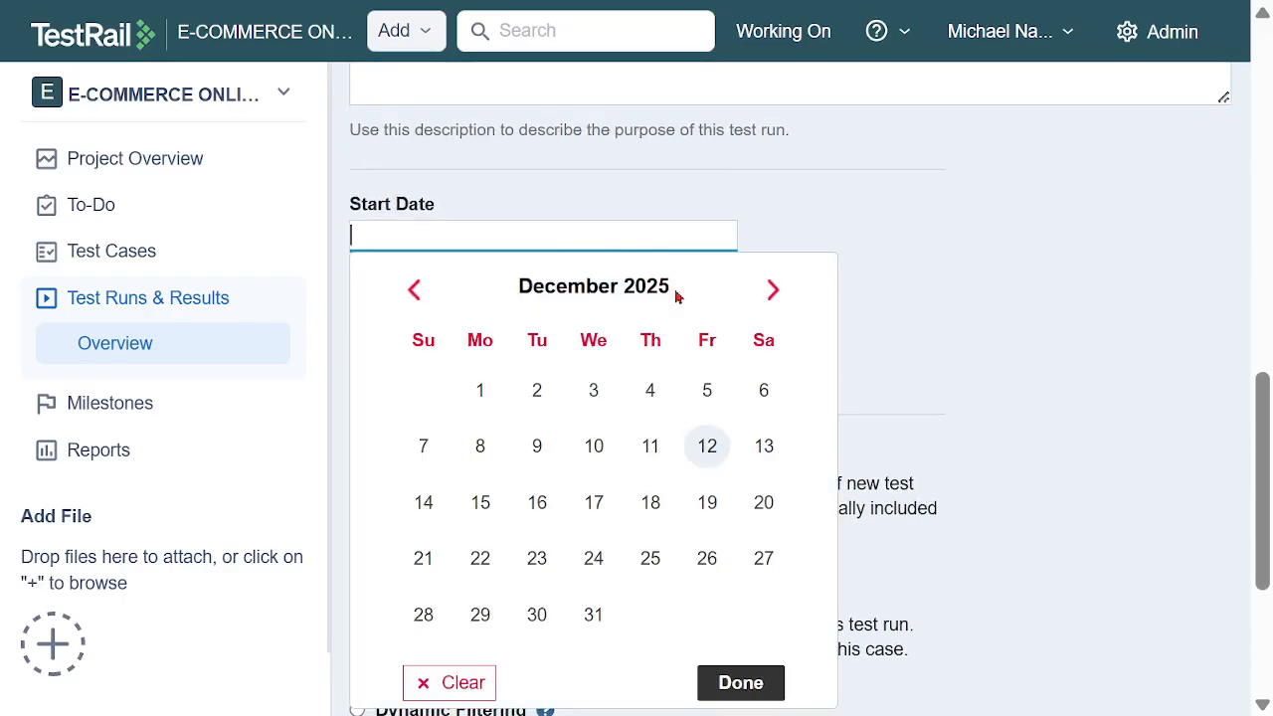
click(709, 447)
click(634, 343)
click(707, 116)
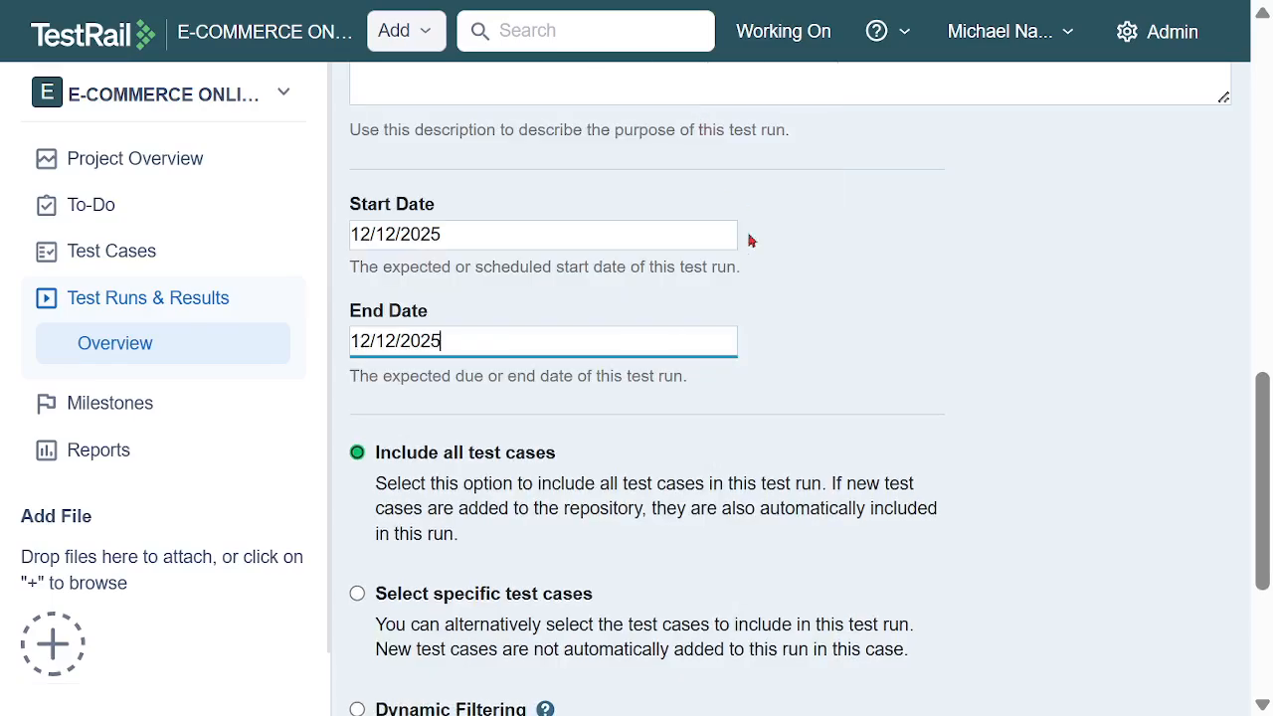
Include only the specific cases TC11 to TC14 from Performance TS, with the assigned-to filter set to the team member, and add the test run
scroll(849, 374, down, 2)
click(357, 433)
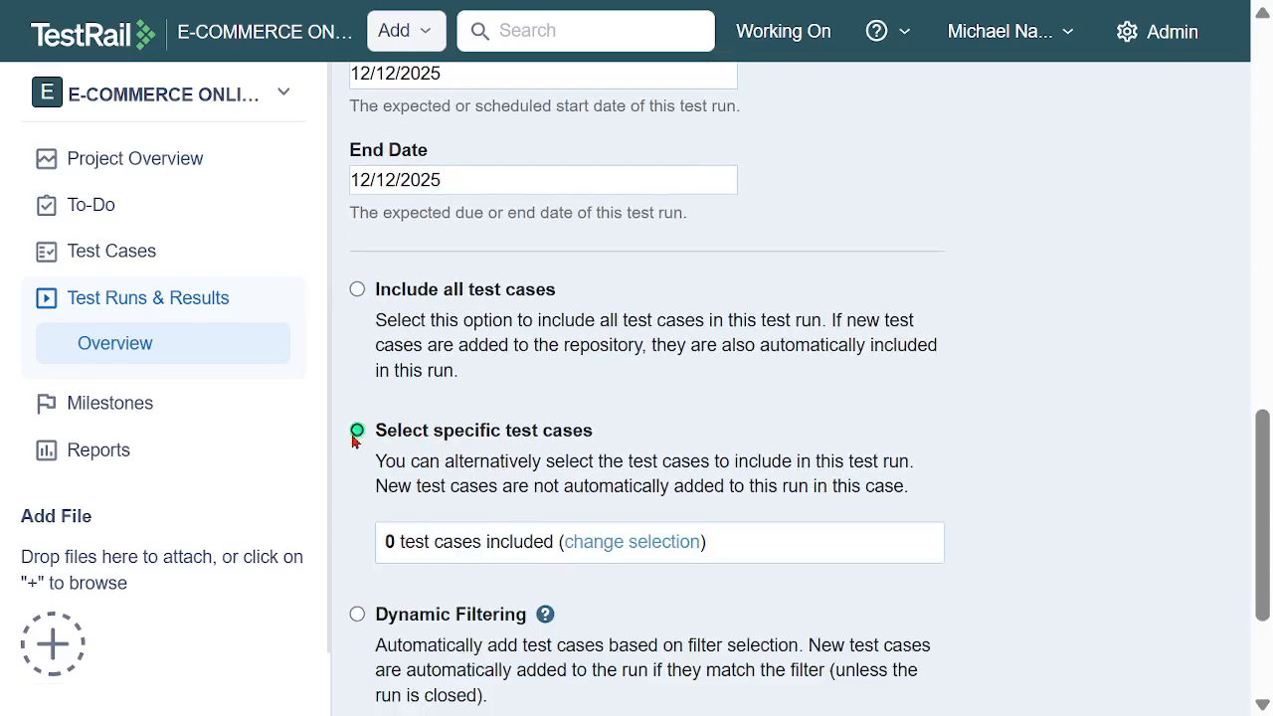
click(665, 542)
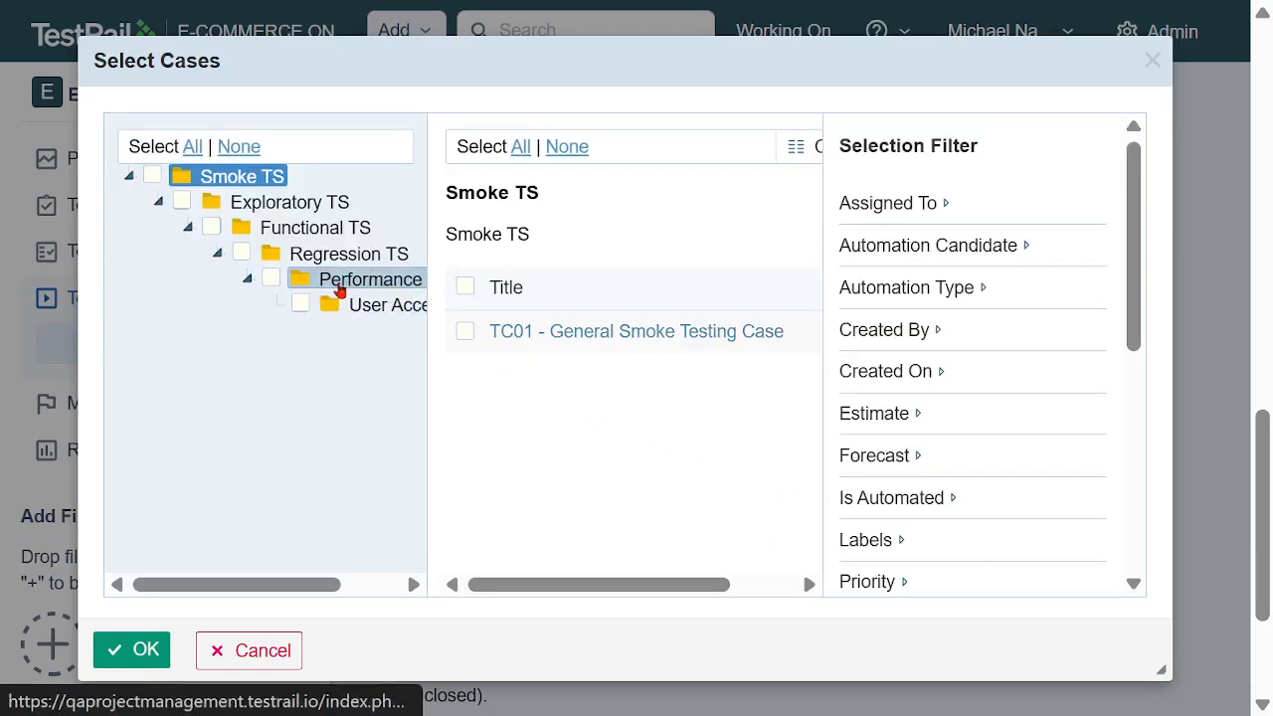
click(338, 286)
click(464, 286)
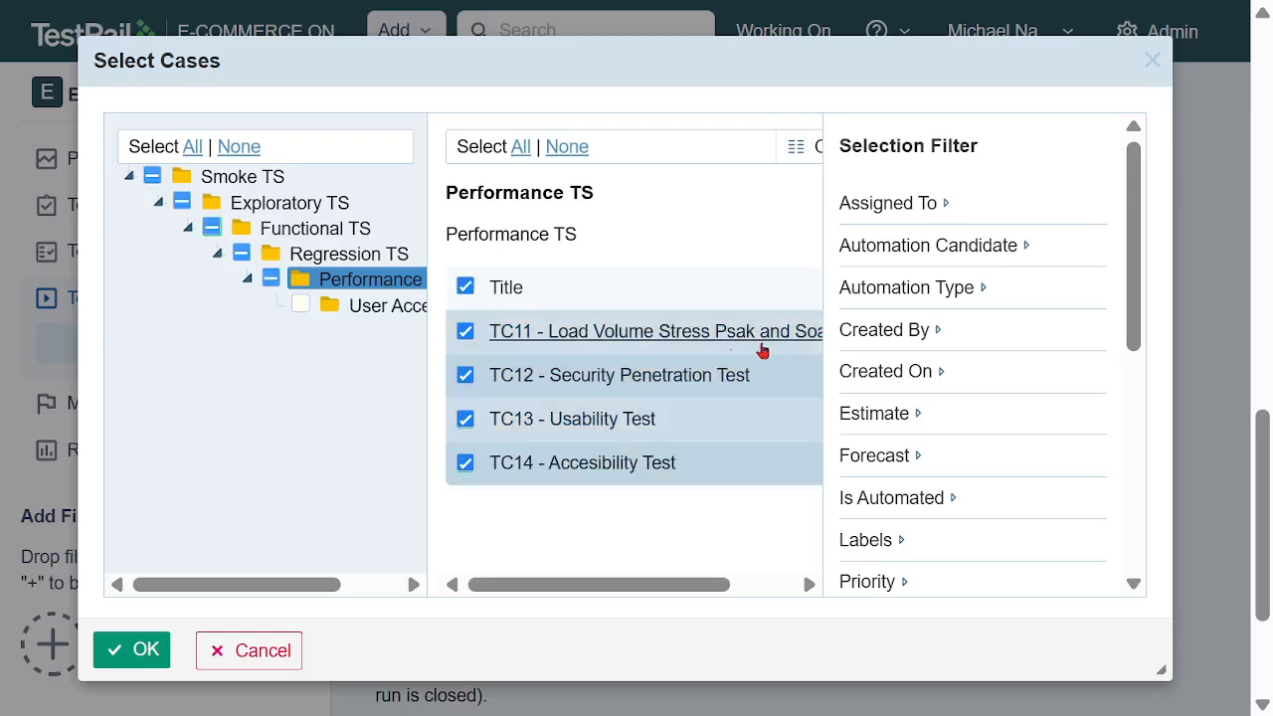
click(946, 206)
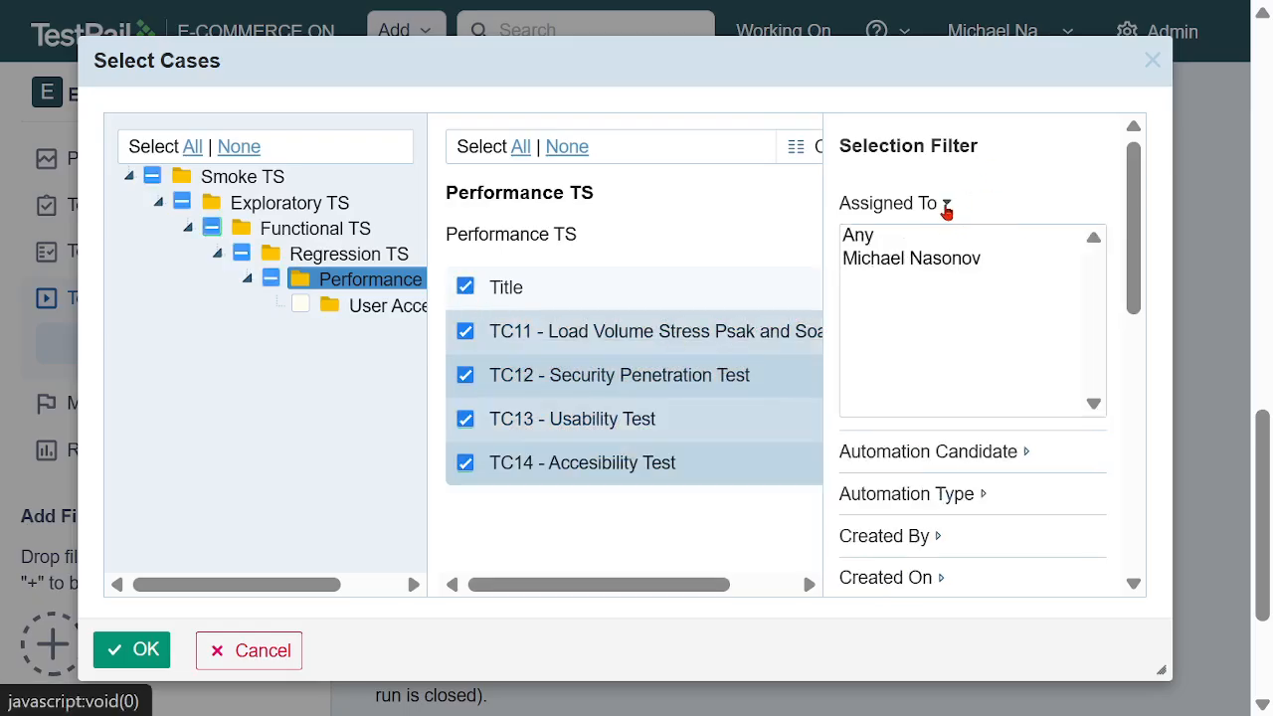
click(947, 261)
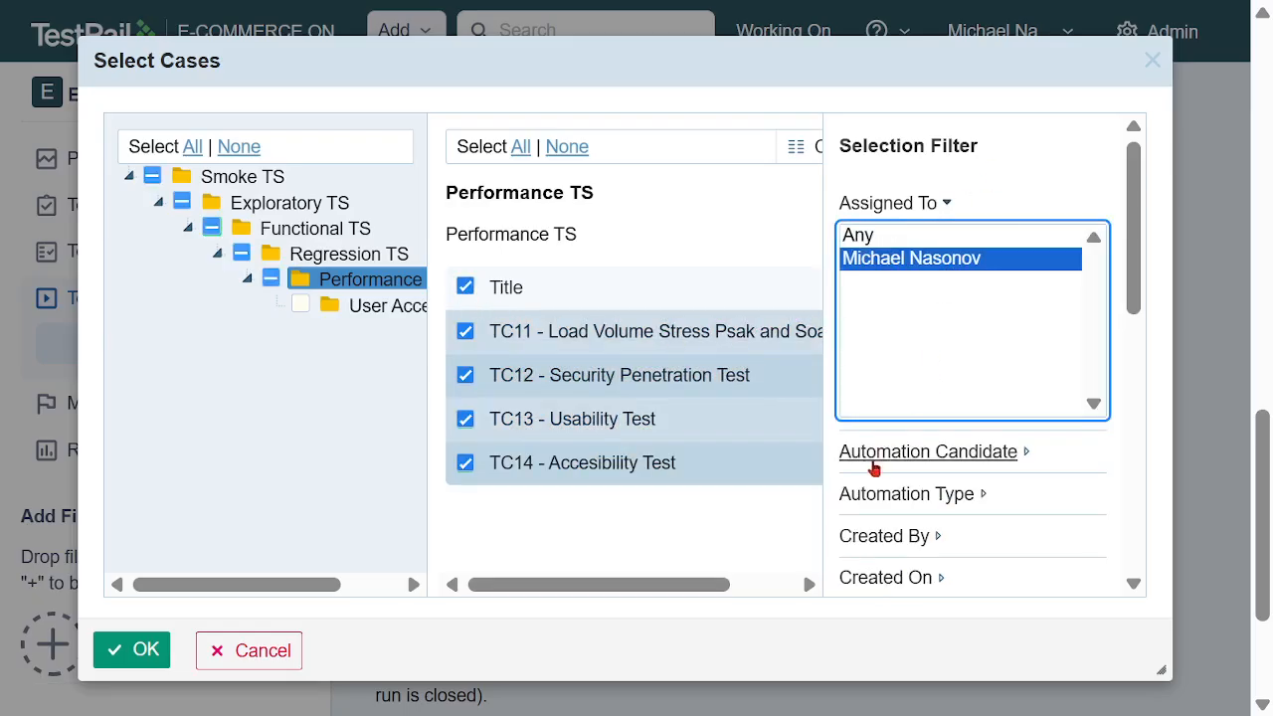
click(139, 653)
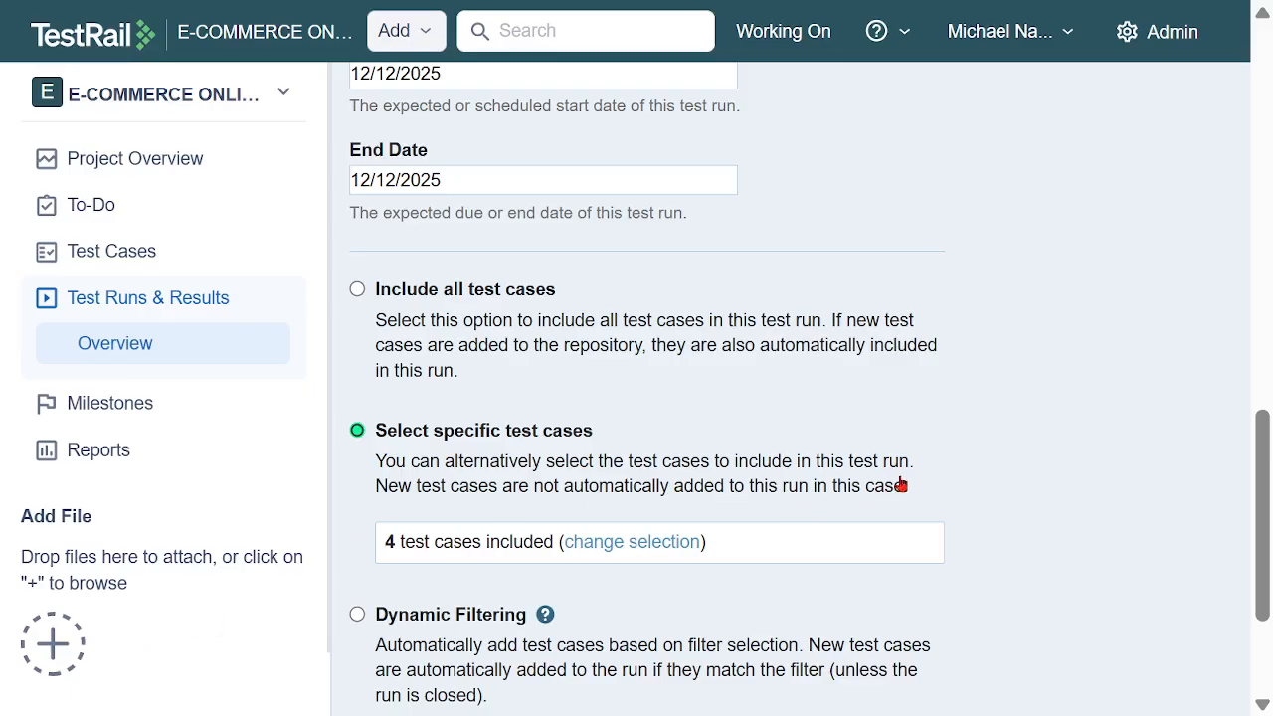
scroll(961, 418, down, 3)
click(465, 545)
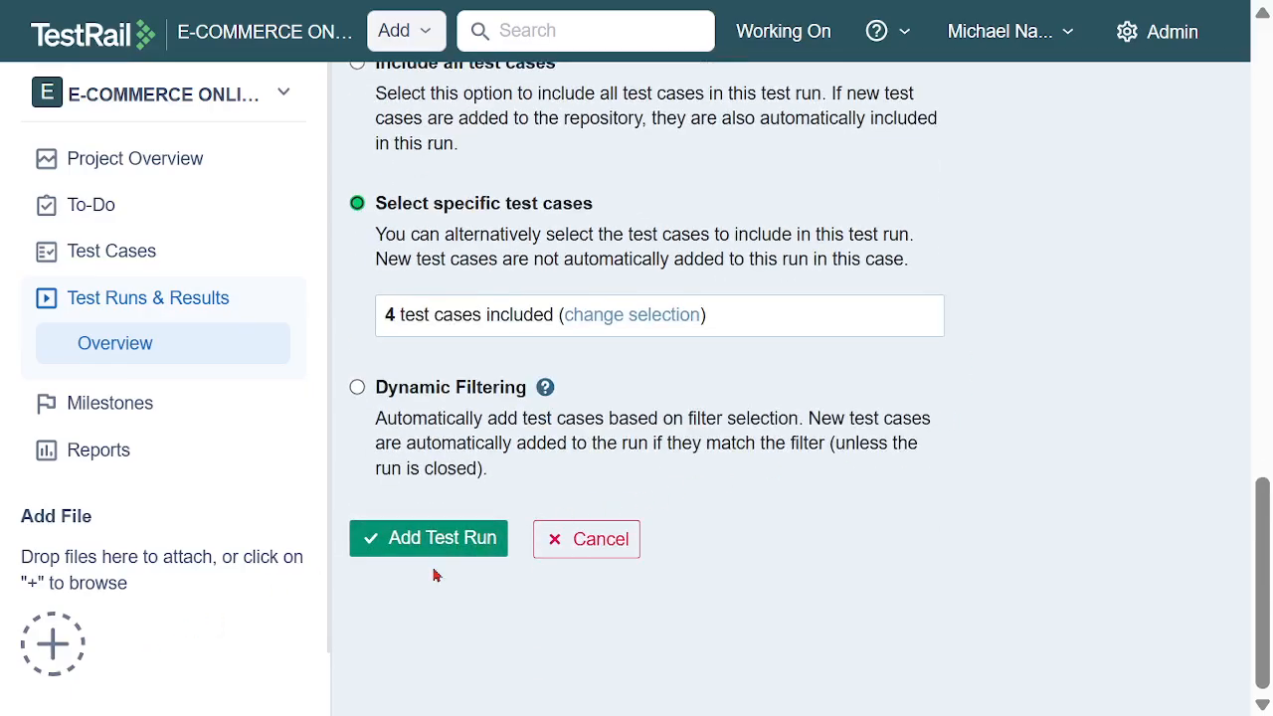
Add a Passed result for TC11 - Load Volume Stress Psak and Soak Tests in the Performance TS list, assigned to the team member
scroll(943, 458, down, 10)
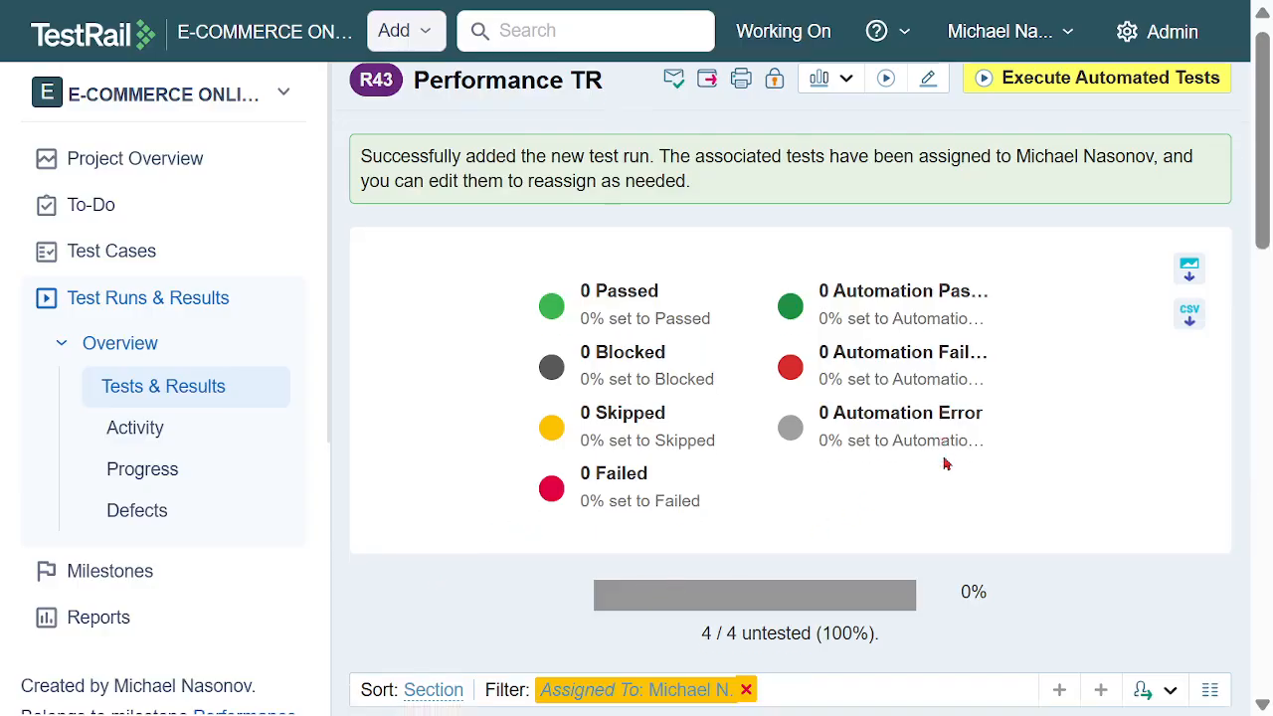
scroll(1006, 413, down, 5)
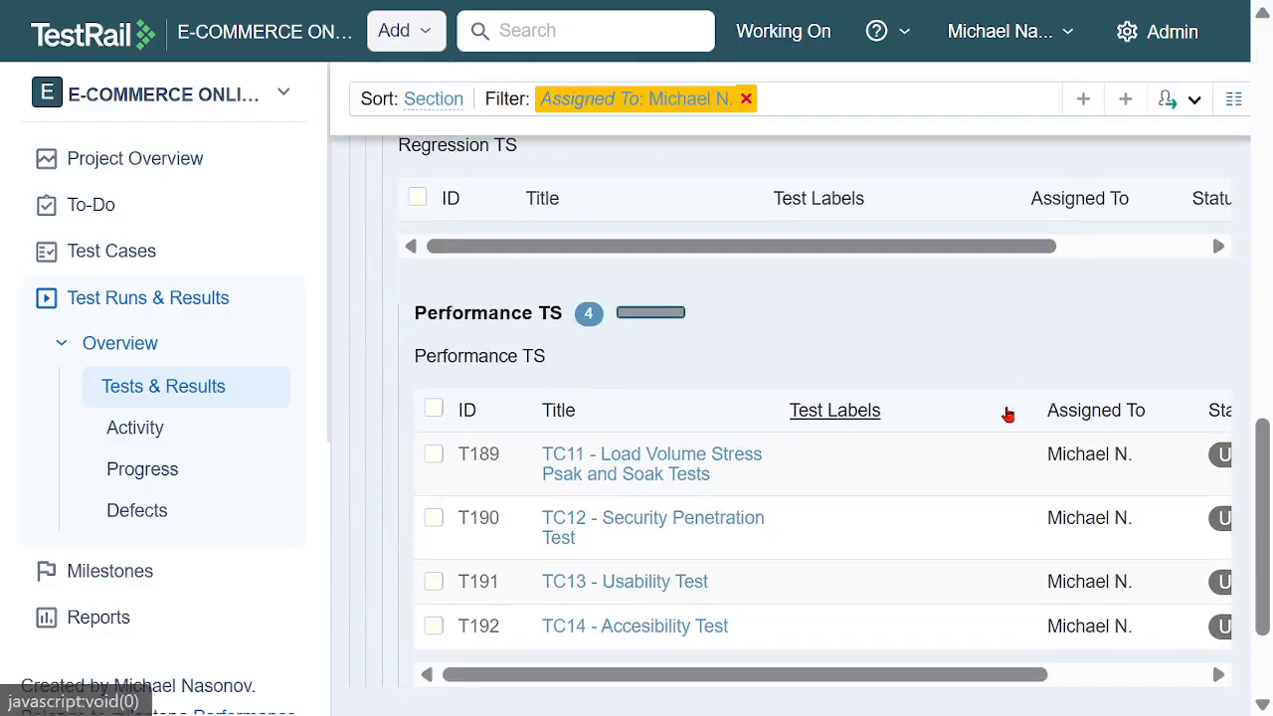
drag(941, 676, 1052, 680)
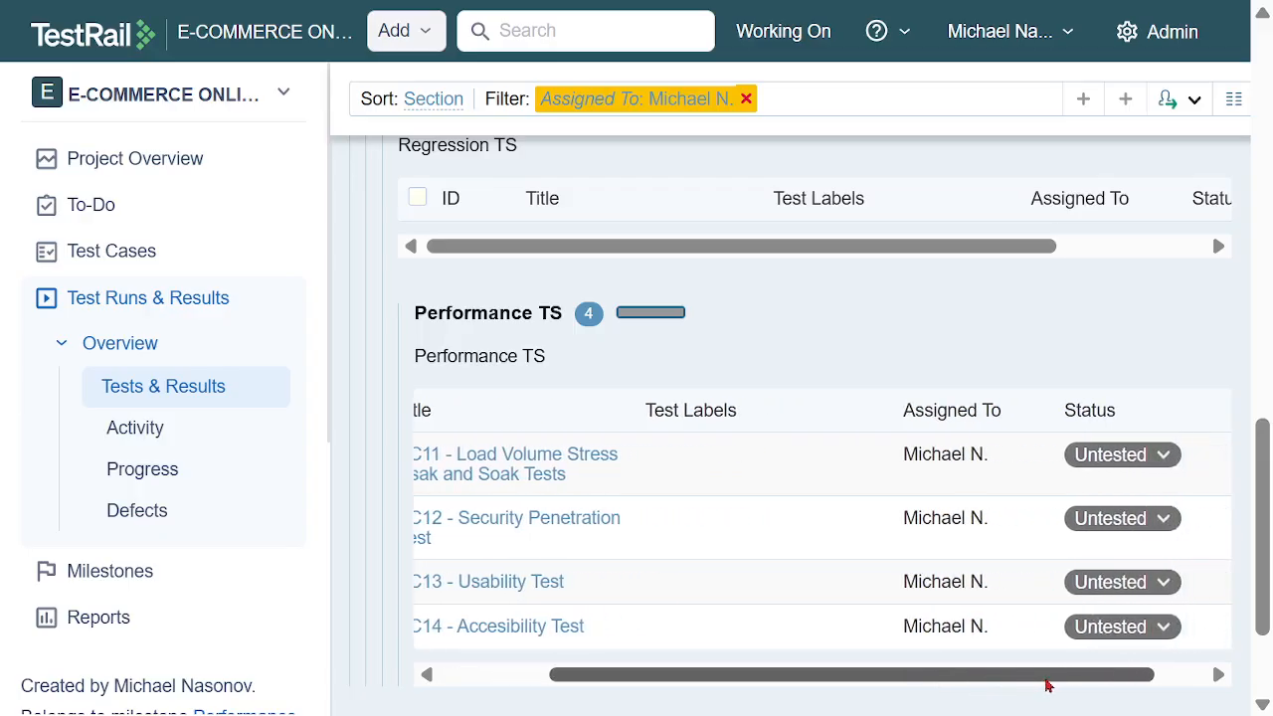
click(1134, 457)
click(1063, 493)
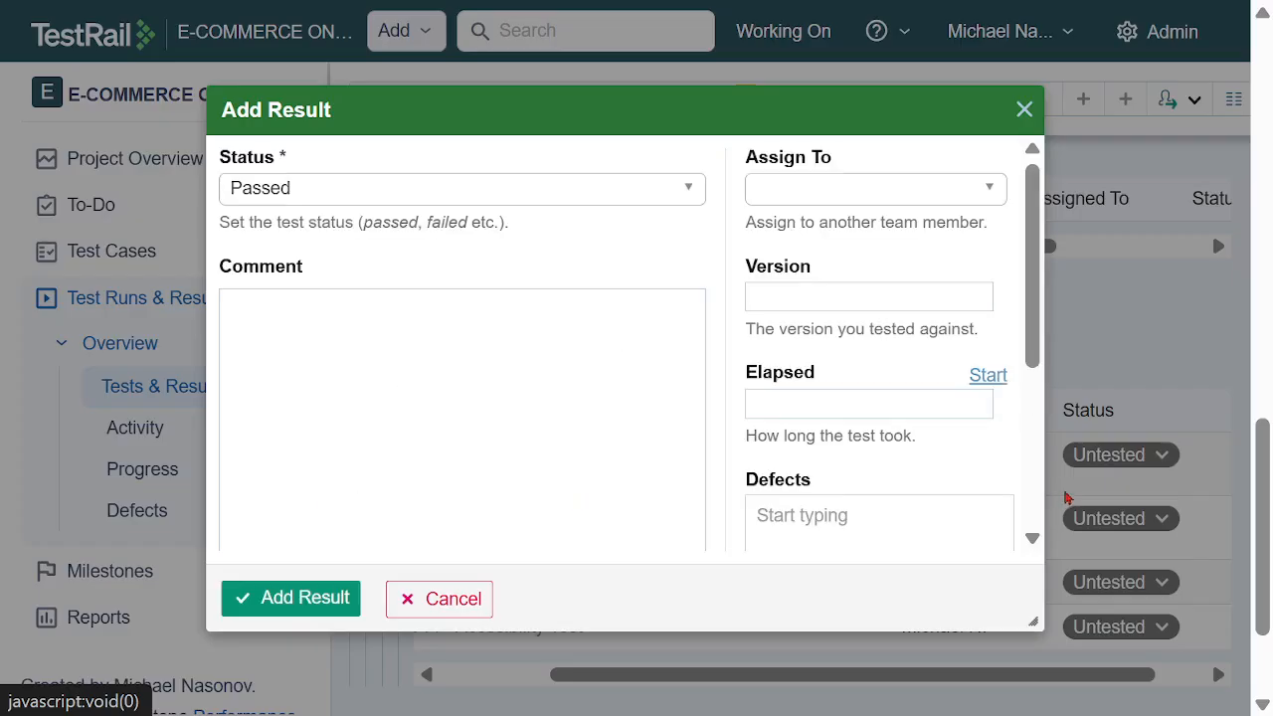
click(869, 190)
click(857, 381)
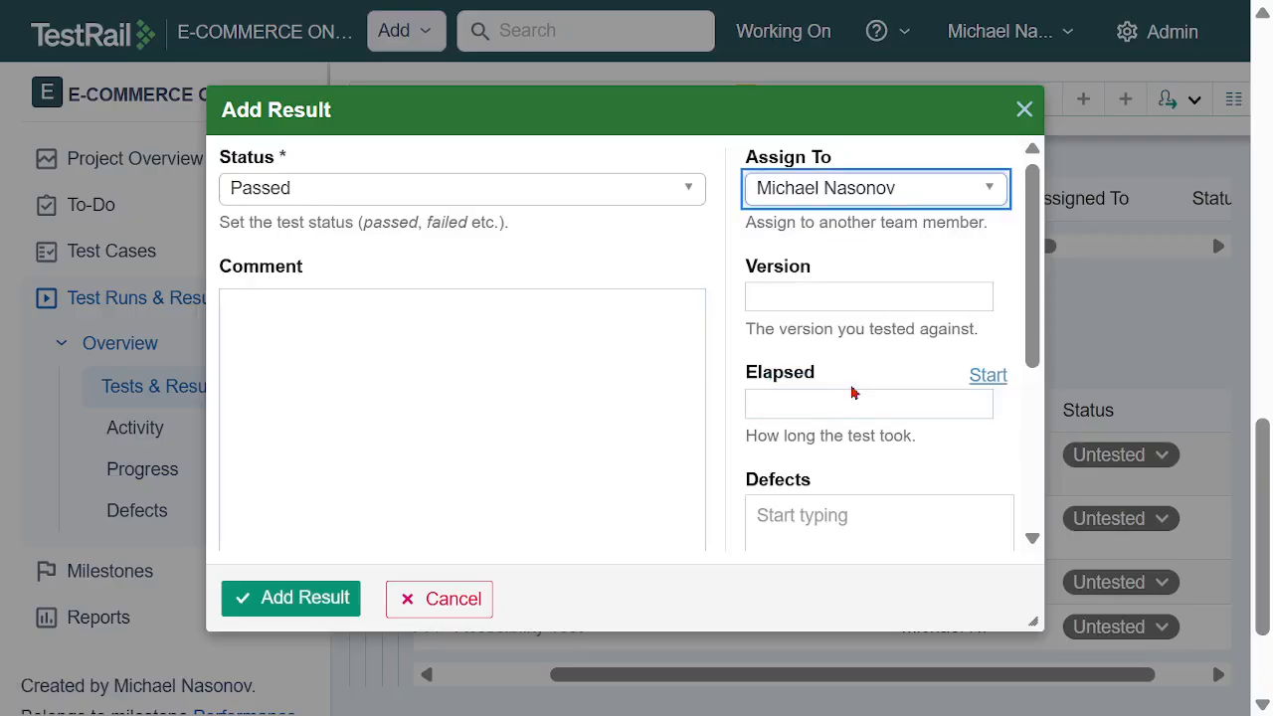
scroll(567, 378, down, 3)
click(335, 596)
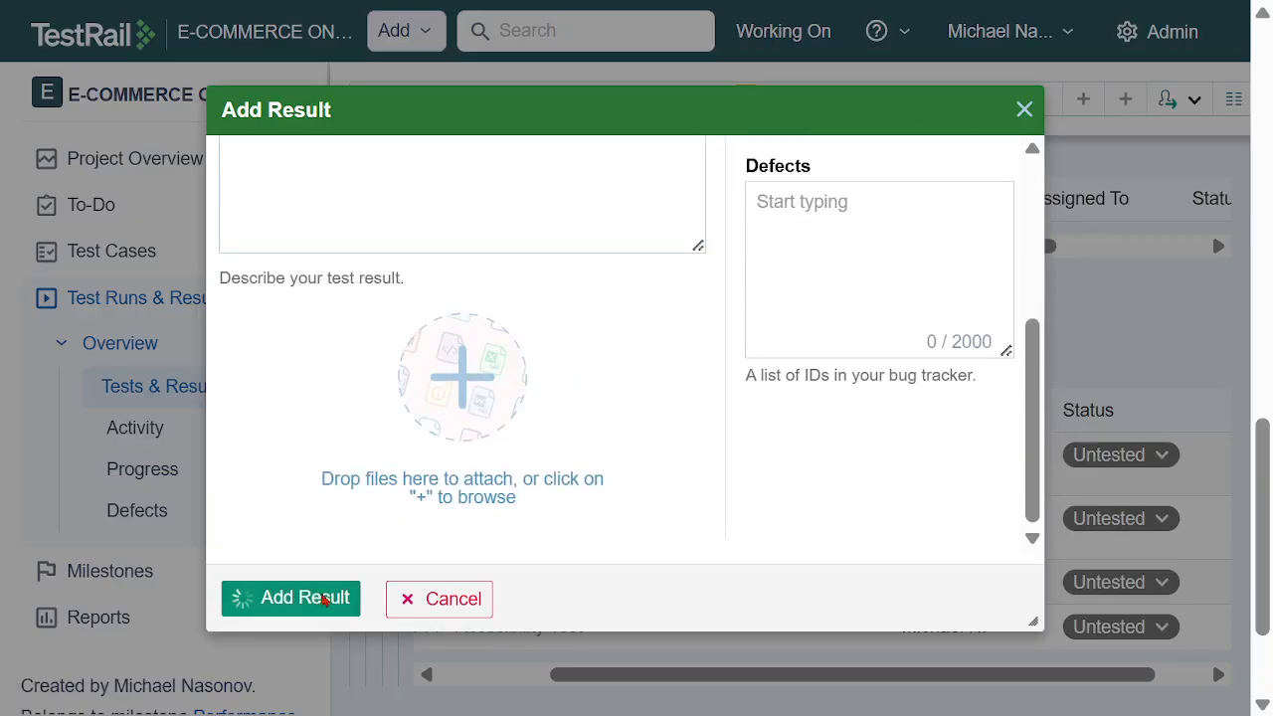
Add a Passed result for TC12 - Security Penetration Test, assigned to the team member
click(1103, 522)
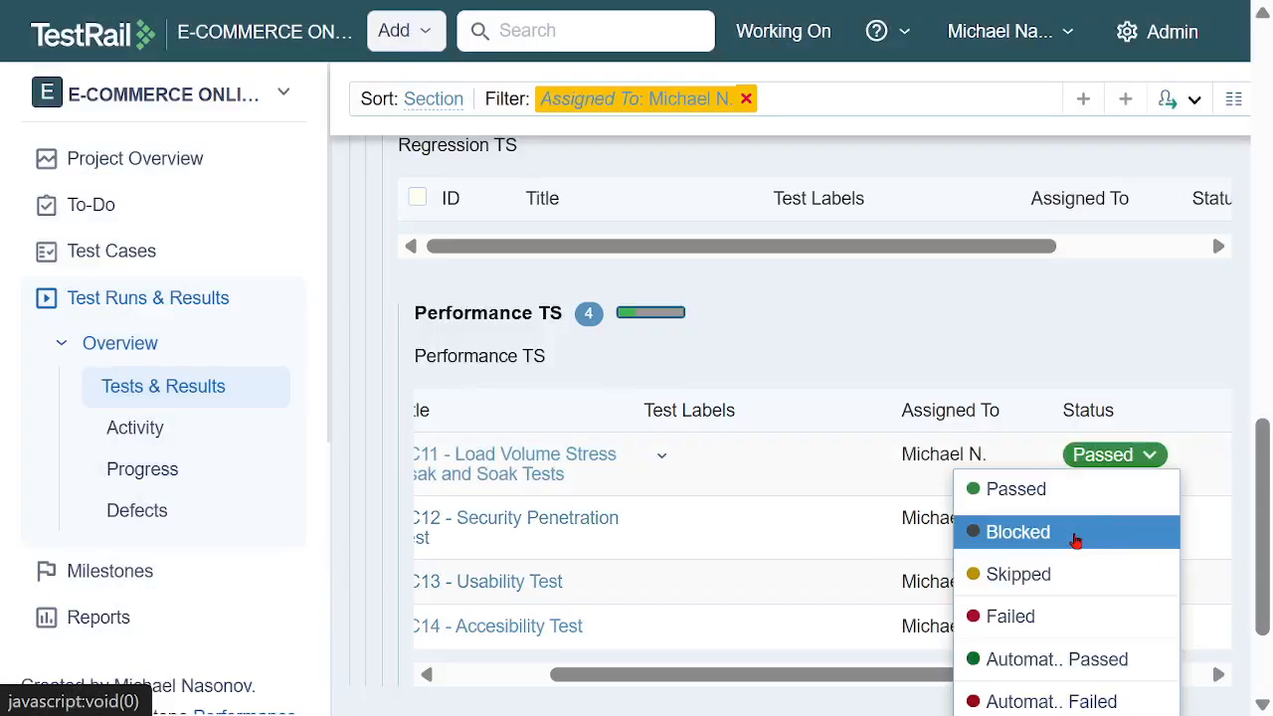
click(1043, 497)
click(839, 199)
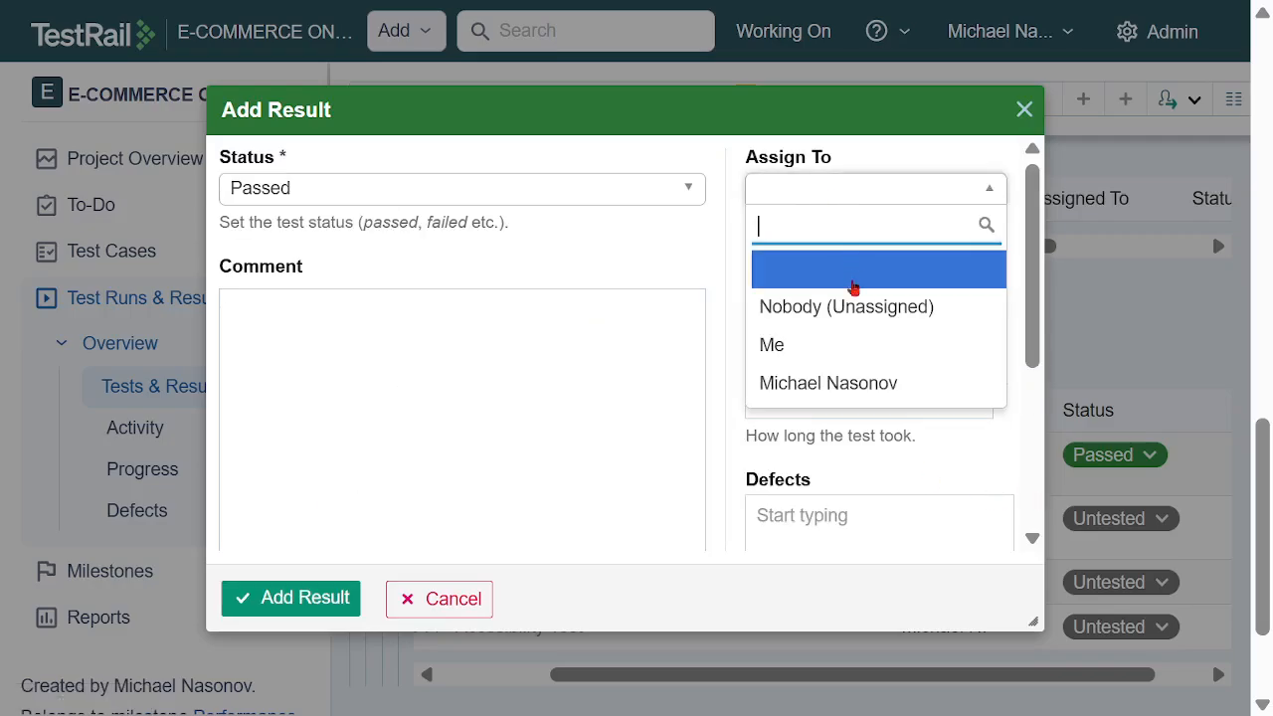
click(841, 383)
click(341, 617)
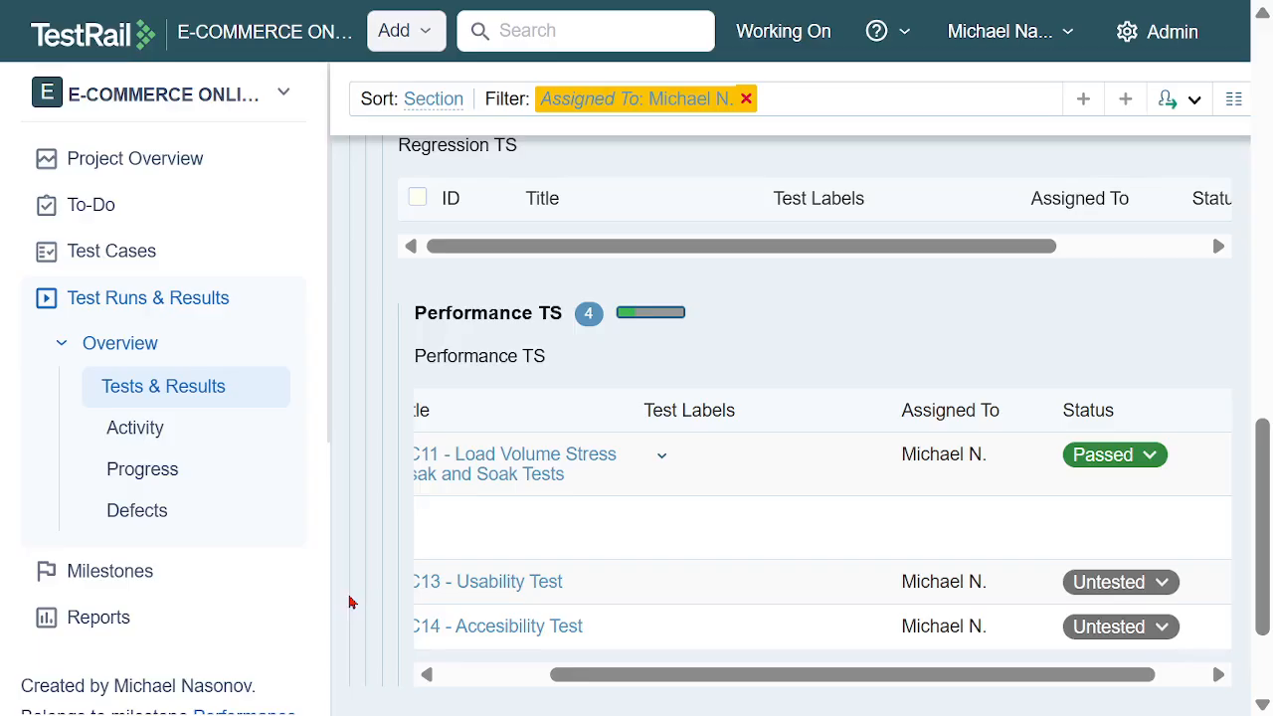
Add a Passed result for TC13 - Usability Test, assigned to the team member
click(1140, 586)
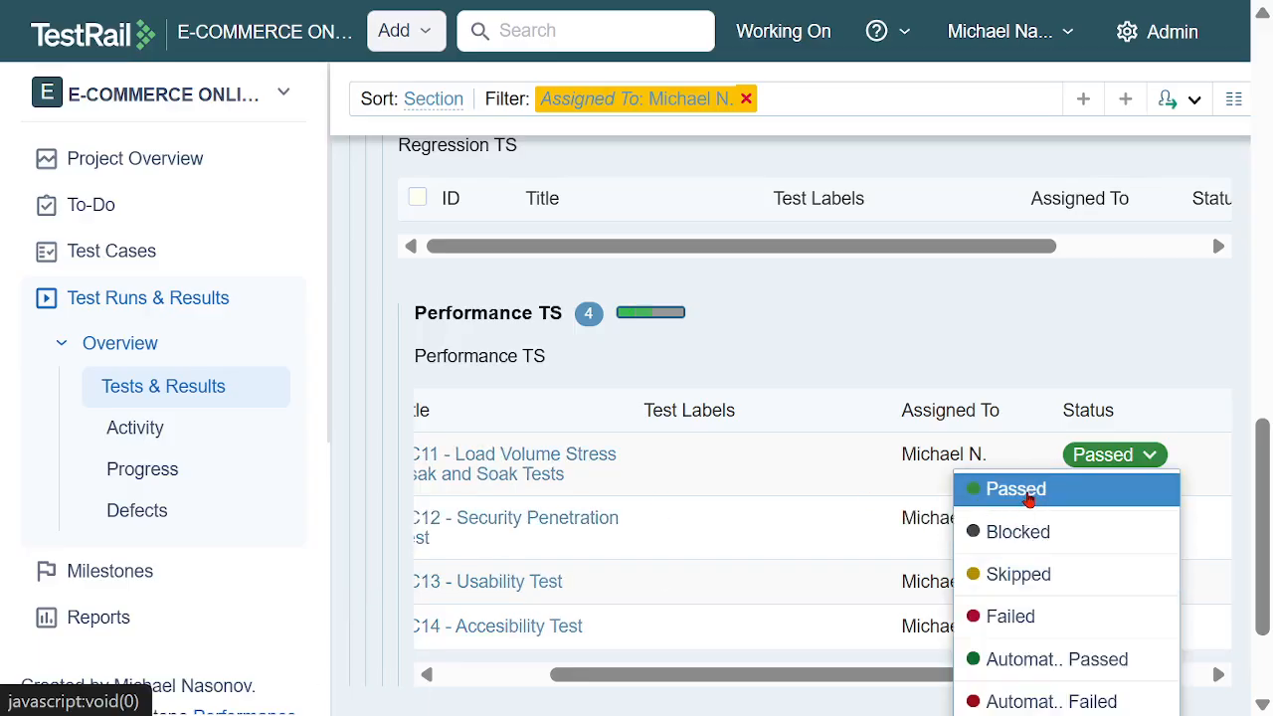
click(1029, 492)
click(864, 195)
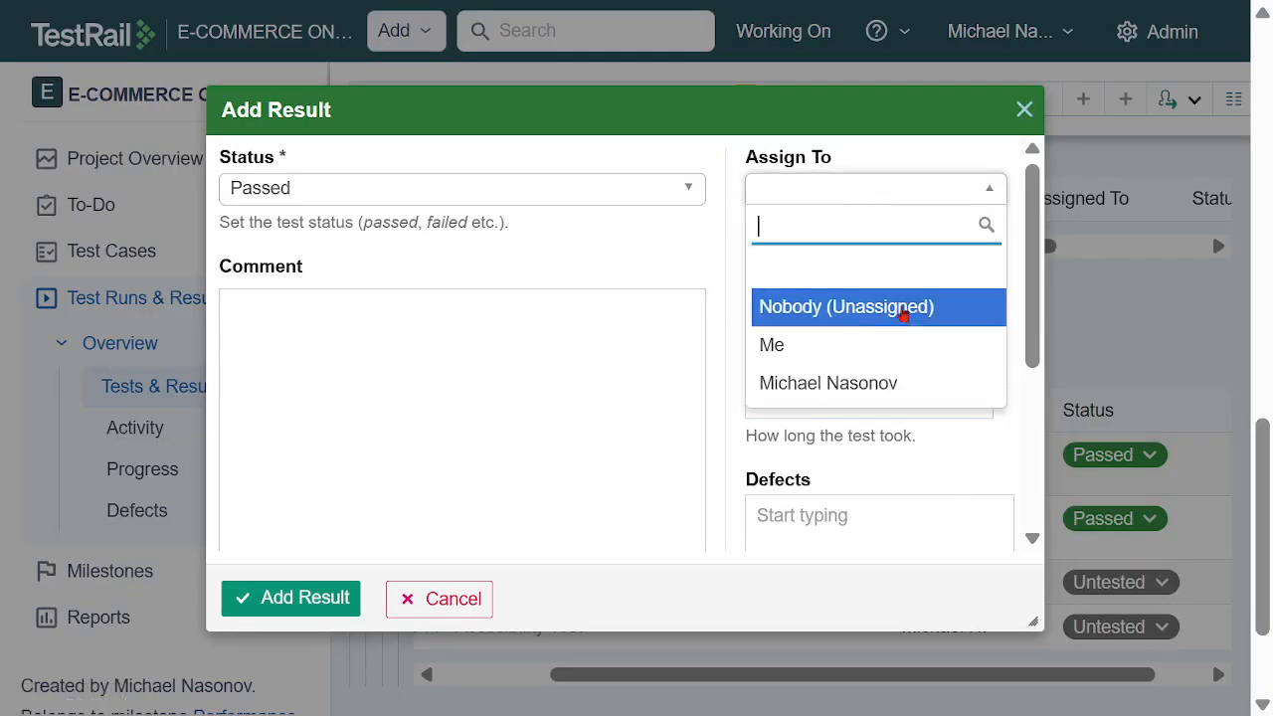
click(866, 381)
scroll(467, 338, down, 3)
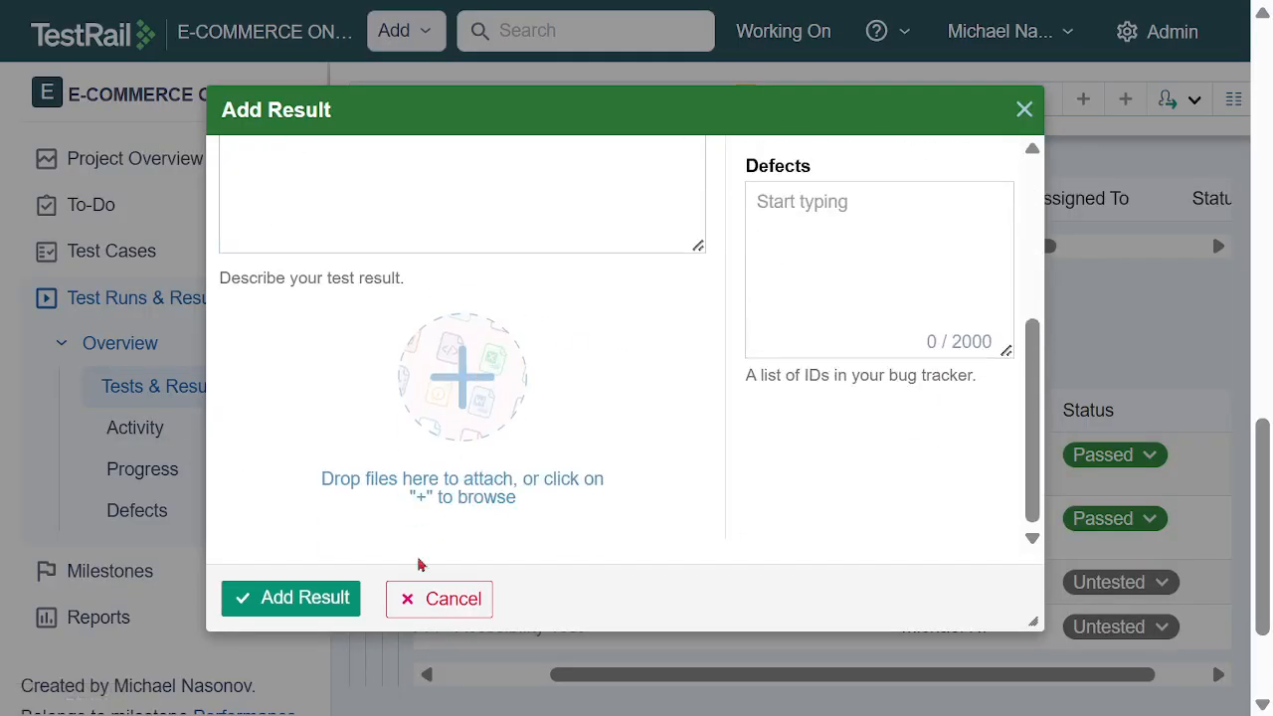
click(329, 597)
Add a Passed result for TC14 - Accesibility Test, assigned to the team member
click(1109, 636)
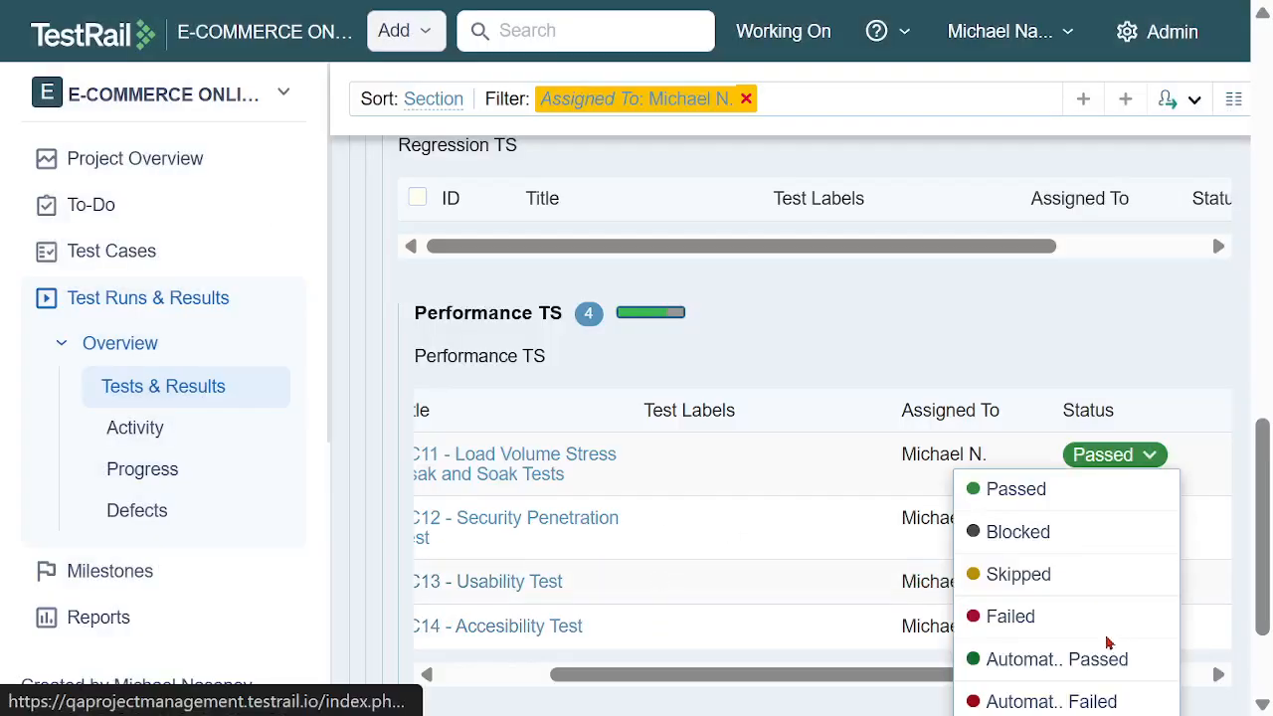
click(1034, 489)
click(881, 196)
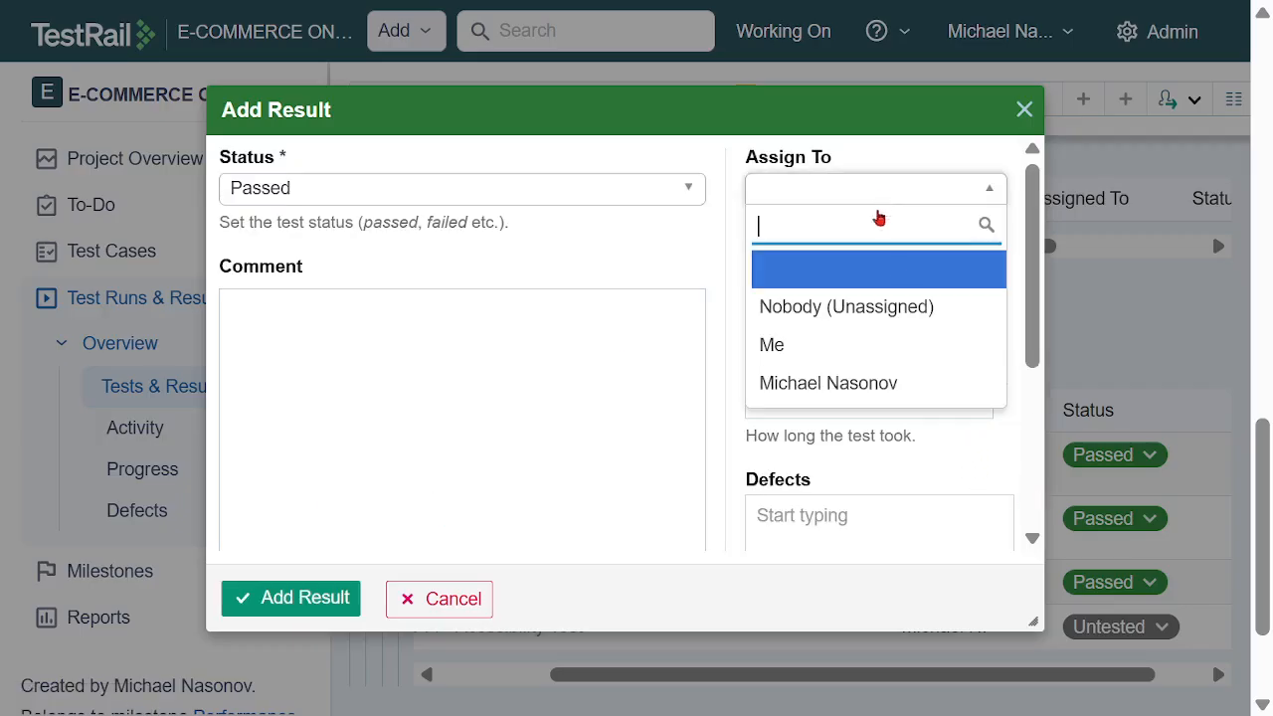
click(874, 383)
scroll(548, 335, down, 3)
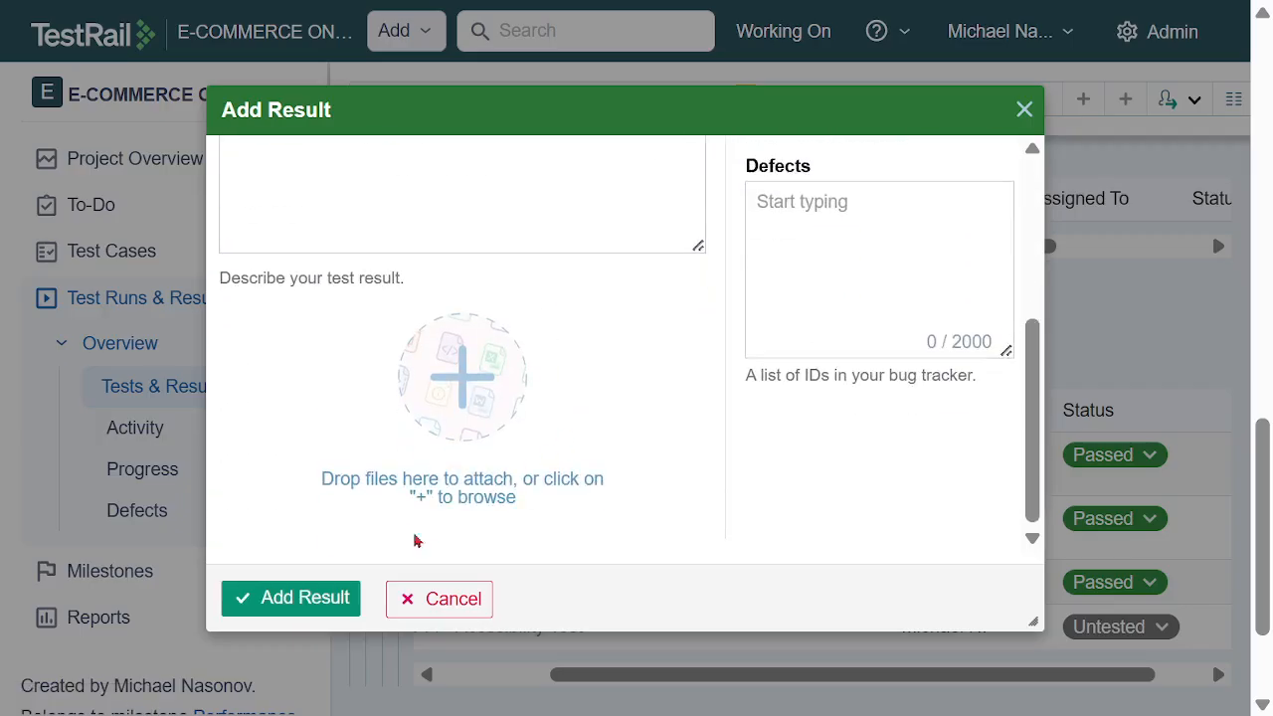
click(321, 597)
Review the test statuses in the Performance TS list and return to the test runs overview
scroll(761, 486, down, 3)
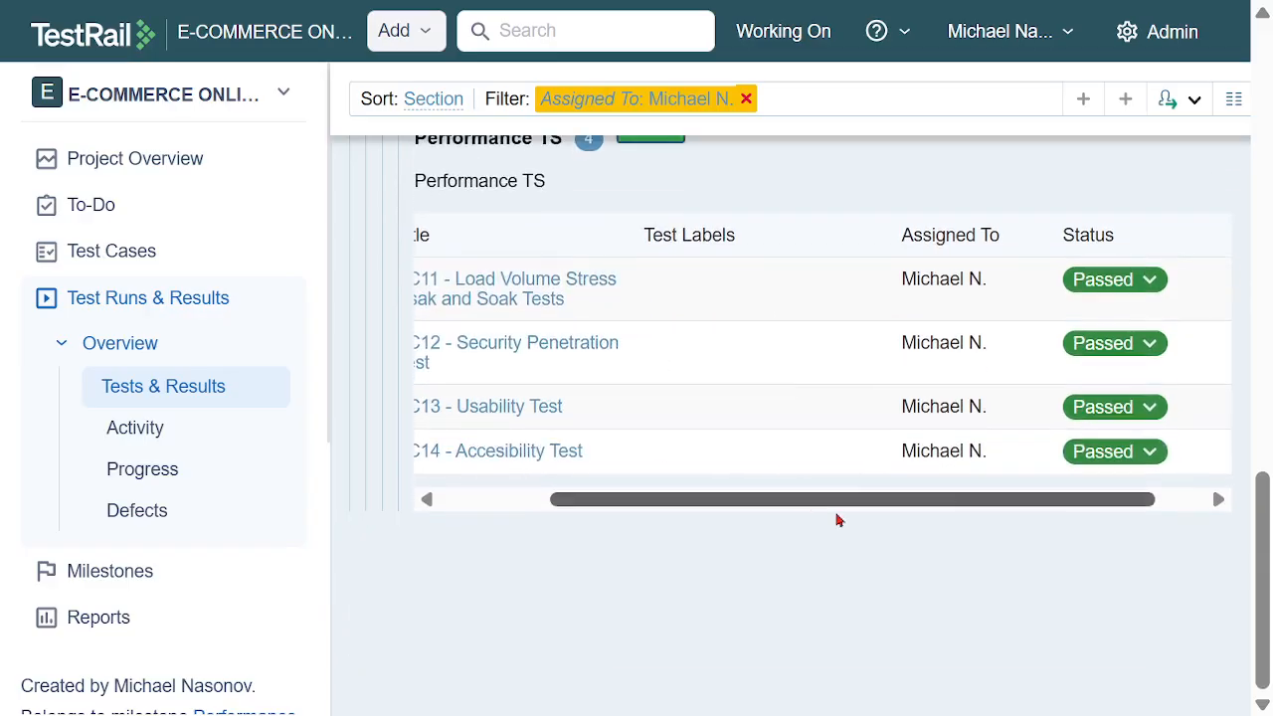
scroll(866, 537, up, 10)
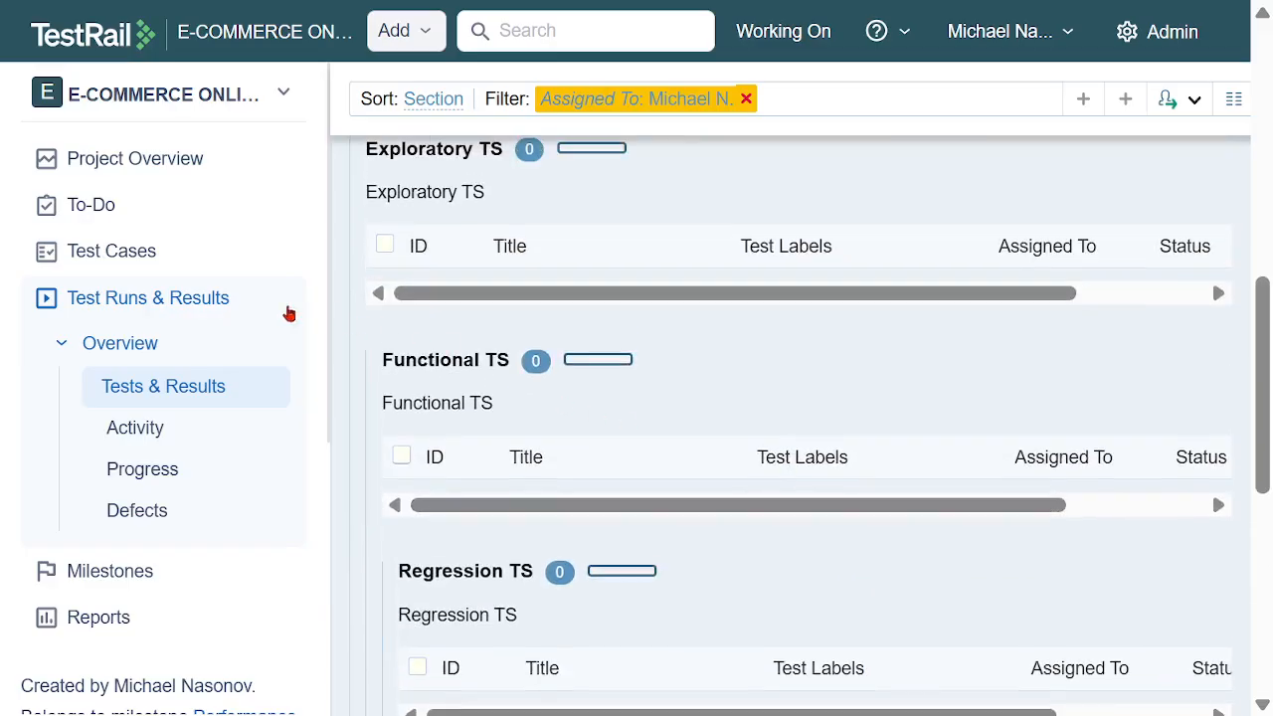
click(158, 297)
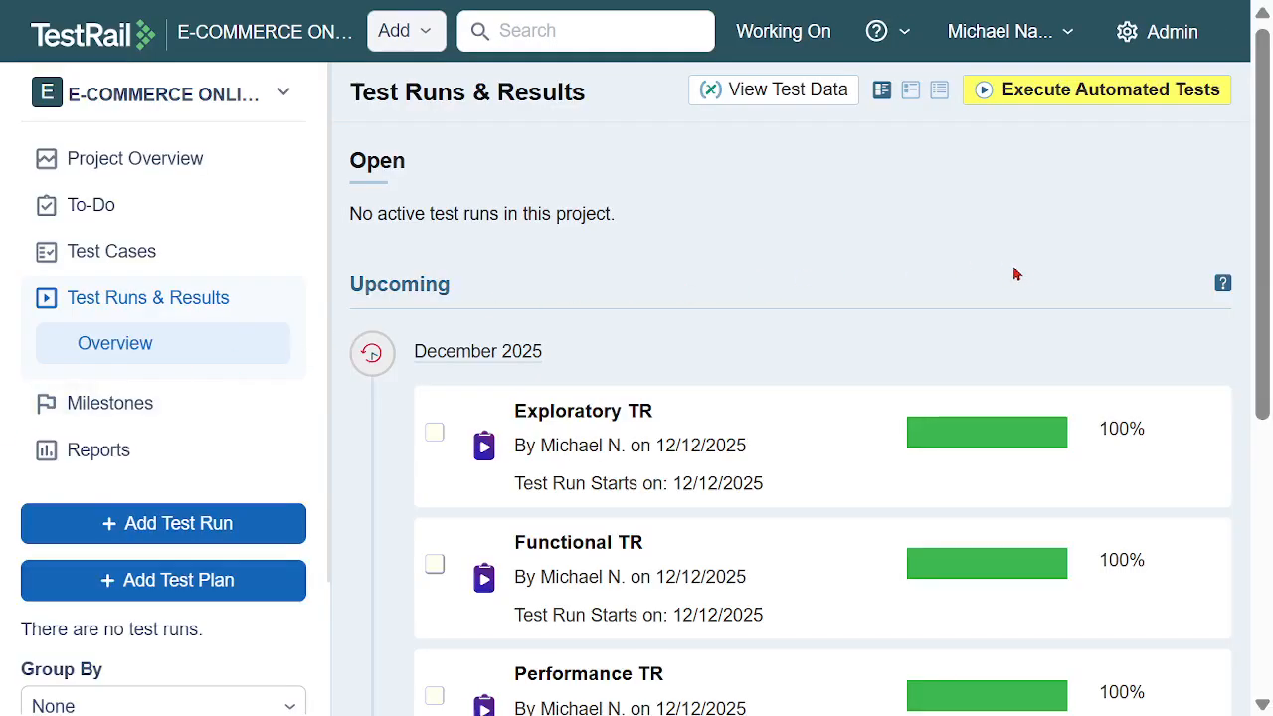
Start a new test run and name it Acceptance TR
scroll(1016, 279, down, 3)
scroll(1024, 288, down, 2)
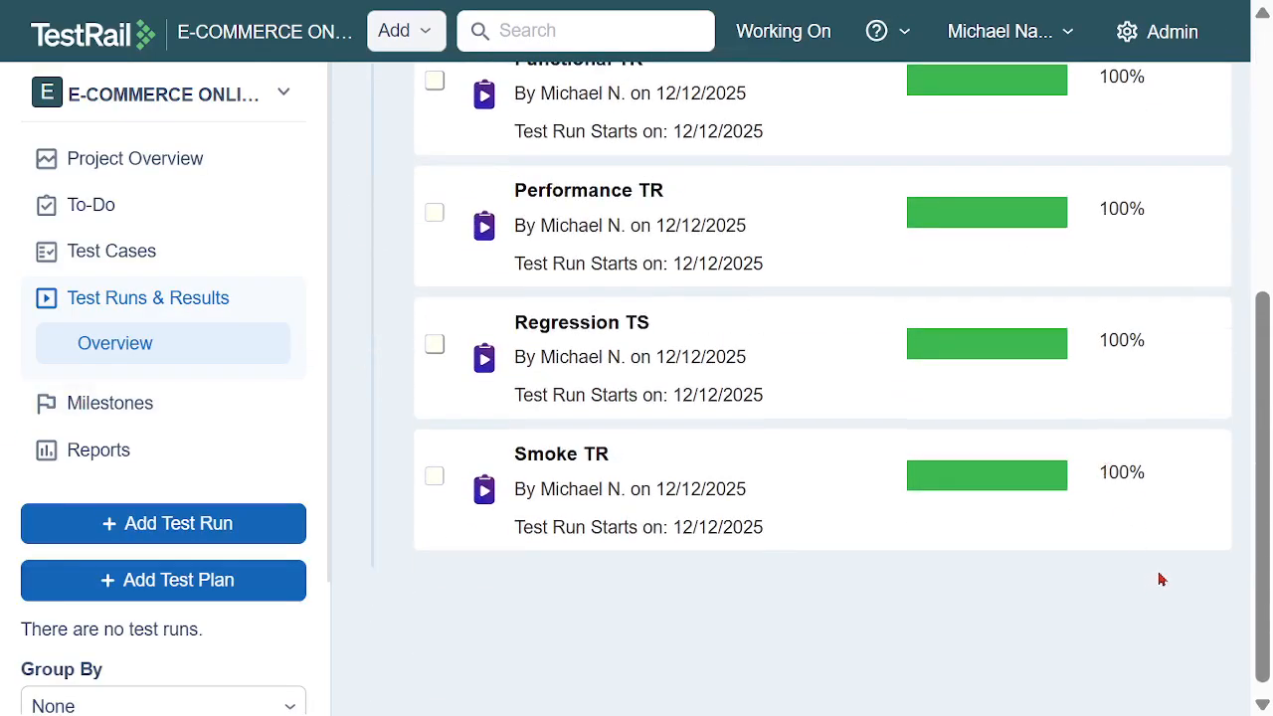
scroll(1107, 509, up, 4)
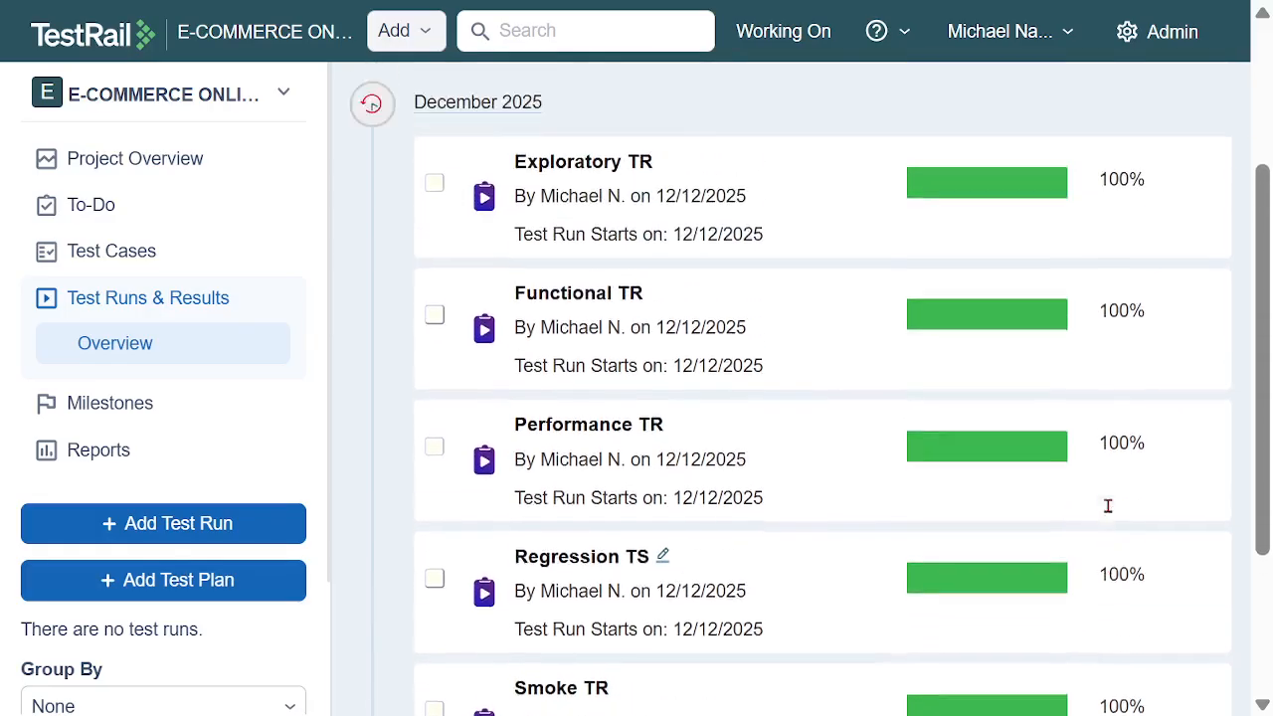
click(179, 527)
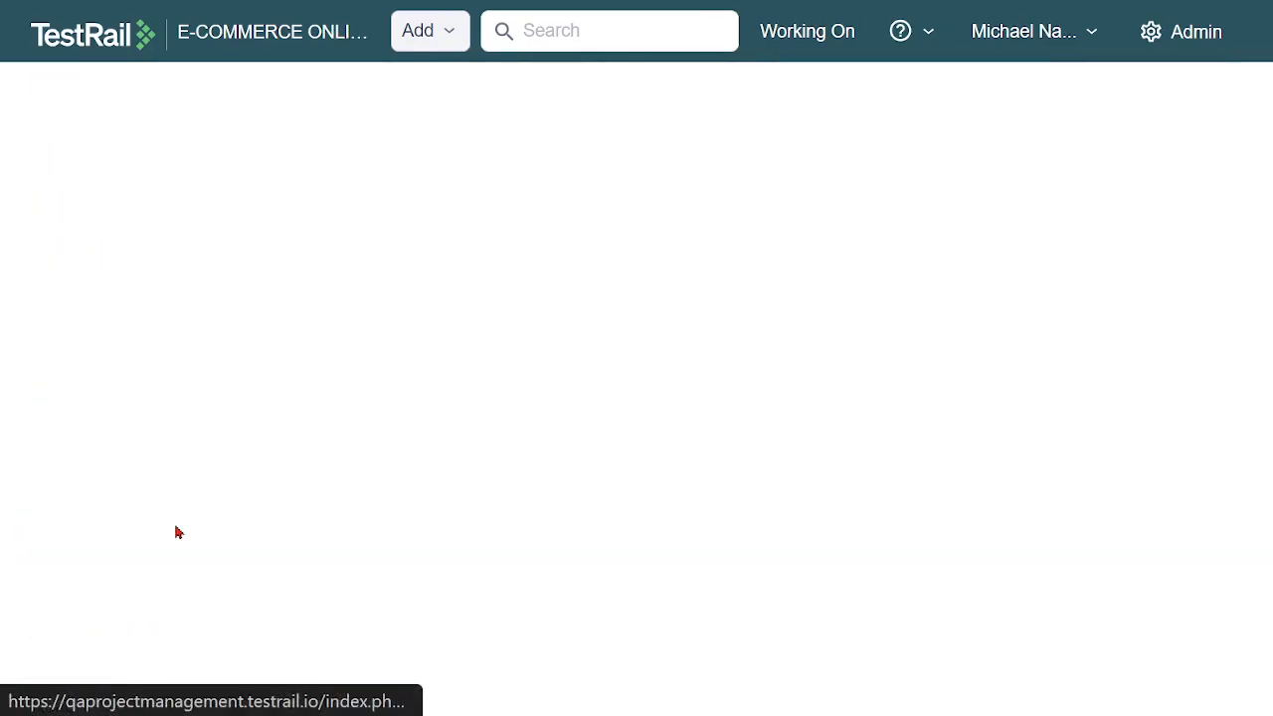
key(ctrl+a)
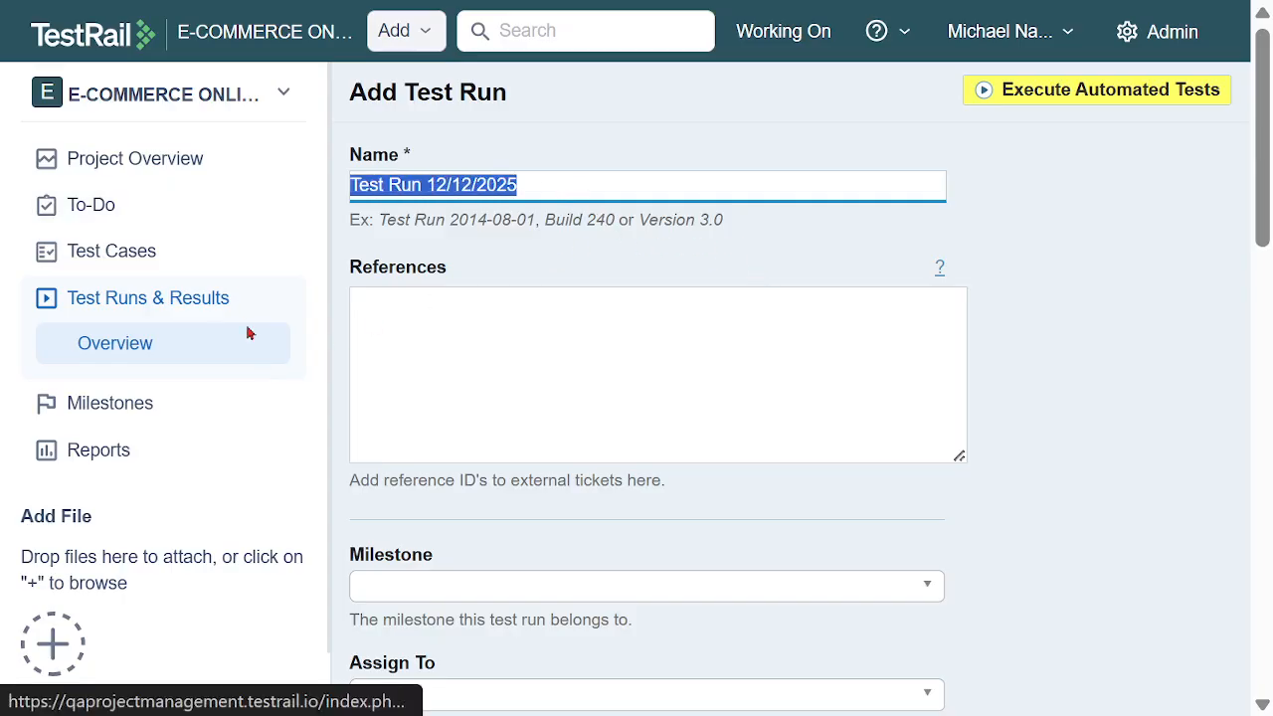
text(Ac ceptance TR)
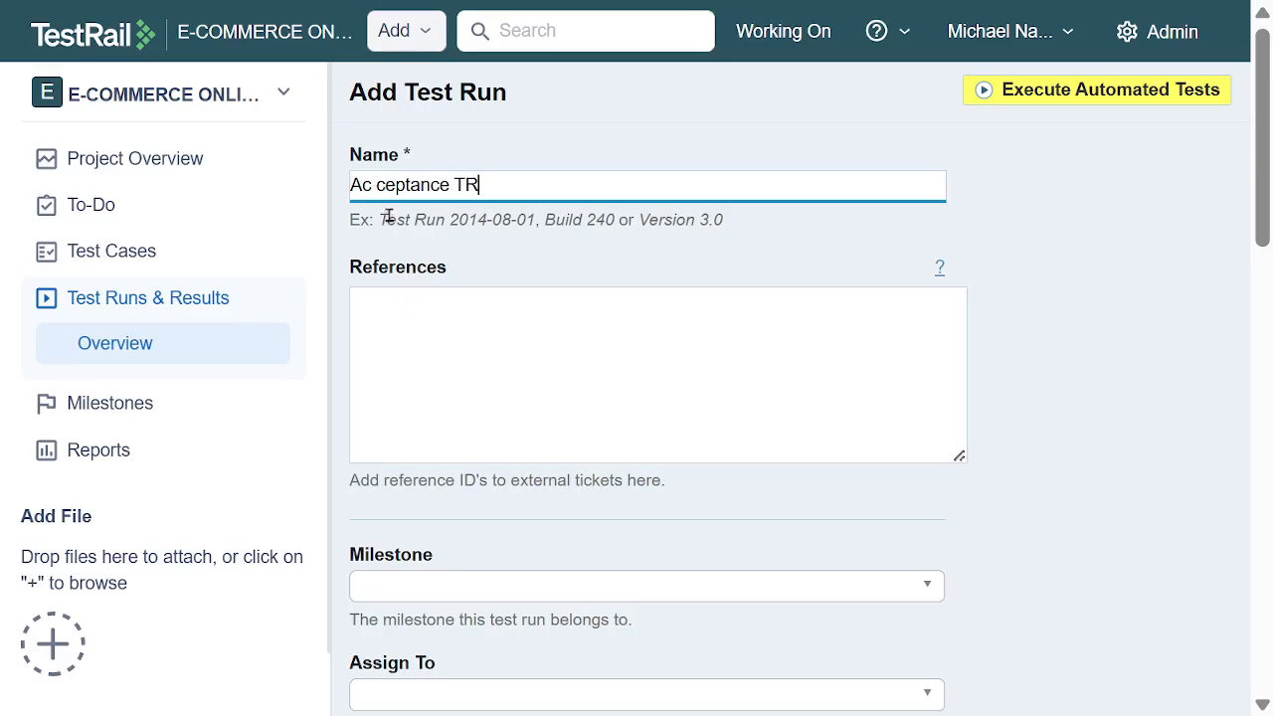
key(BackSpace)
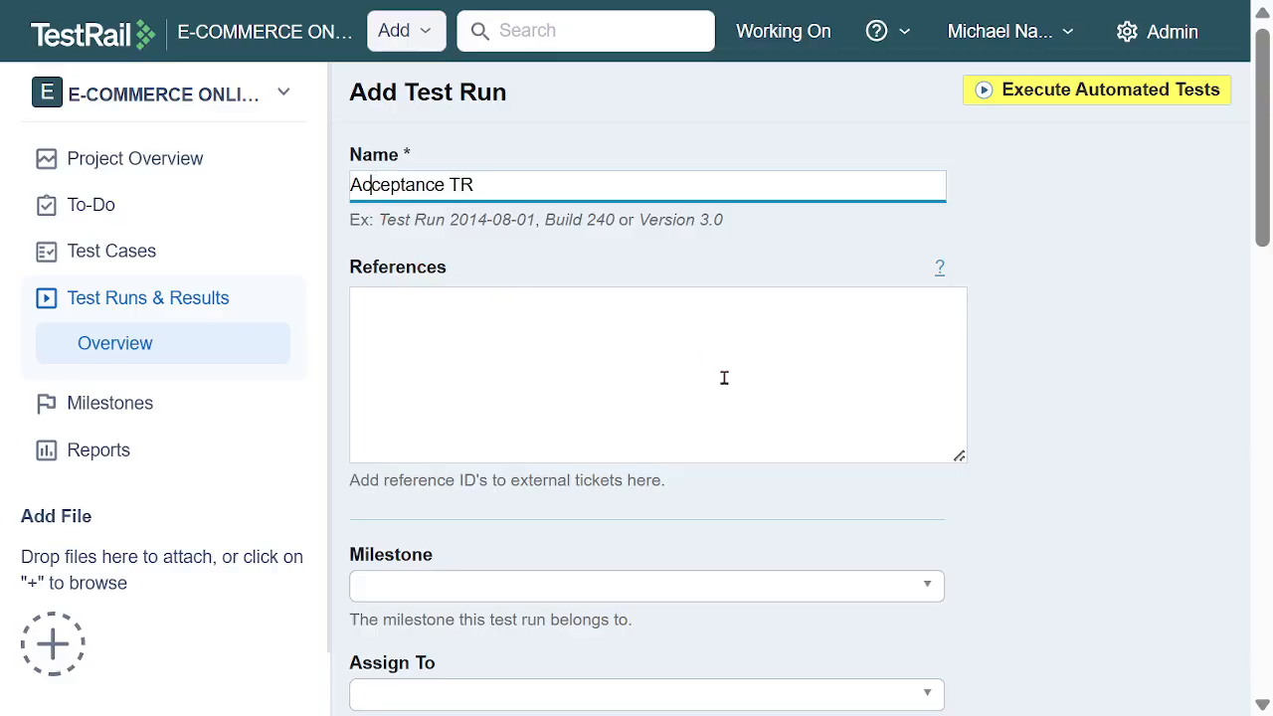
Set the test run's milestone to User Acceptance MS and assign its tests to the team member
scroll(765, 354, down, 2)
scroll(711, 368, down, 2)
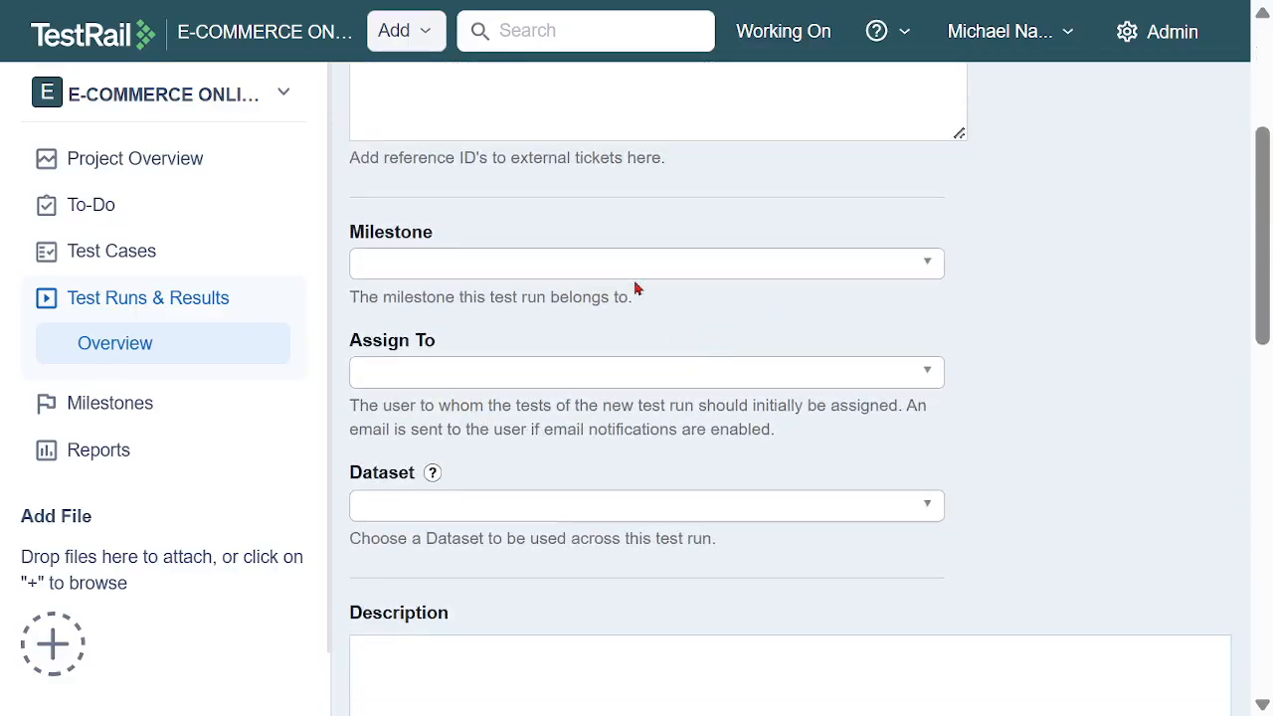
click(625, 261)
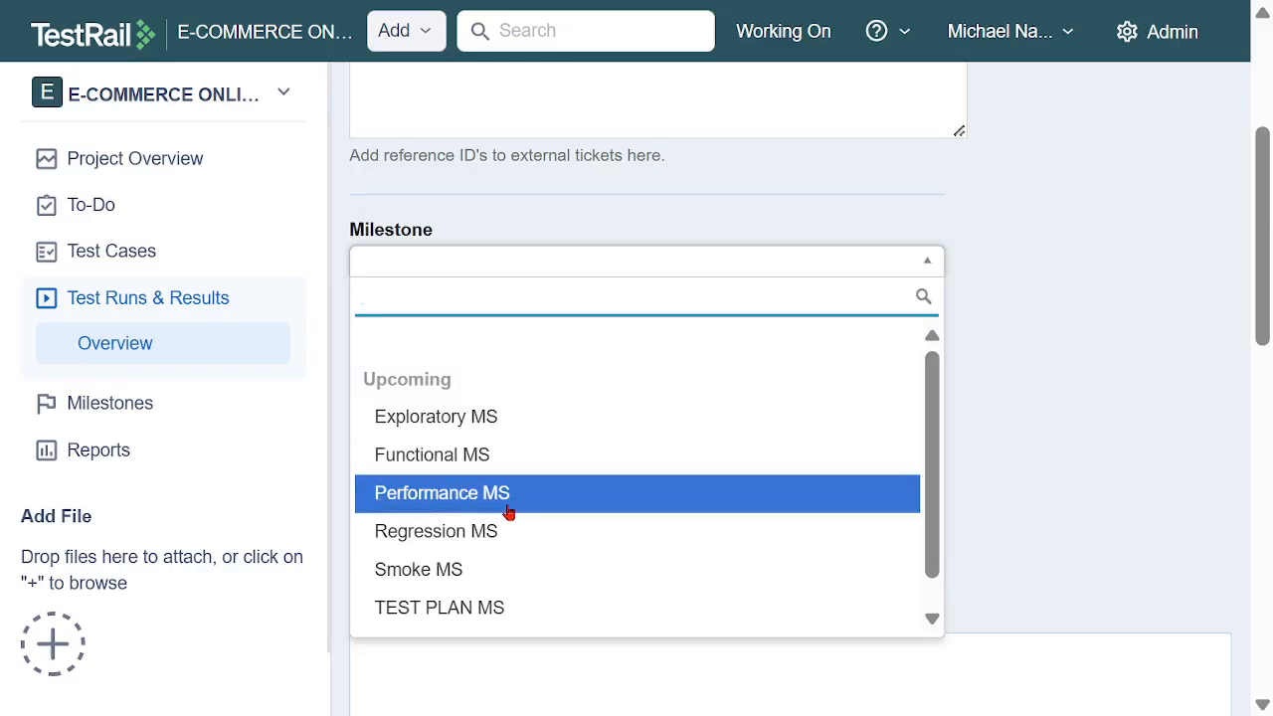
scroll(508, 396, down, 1)
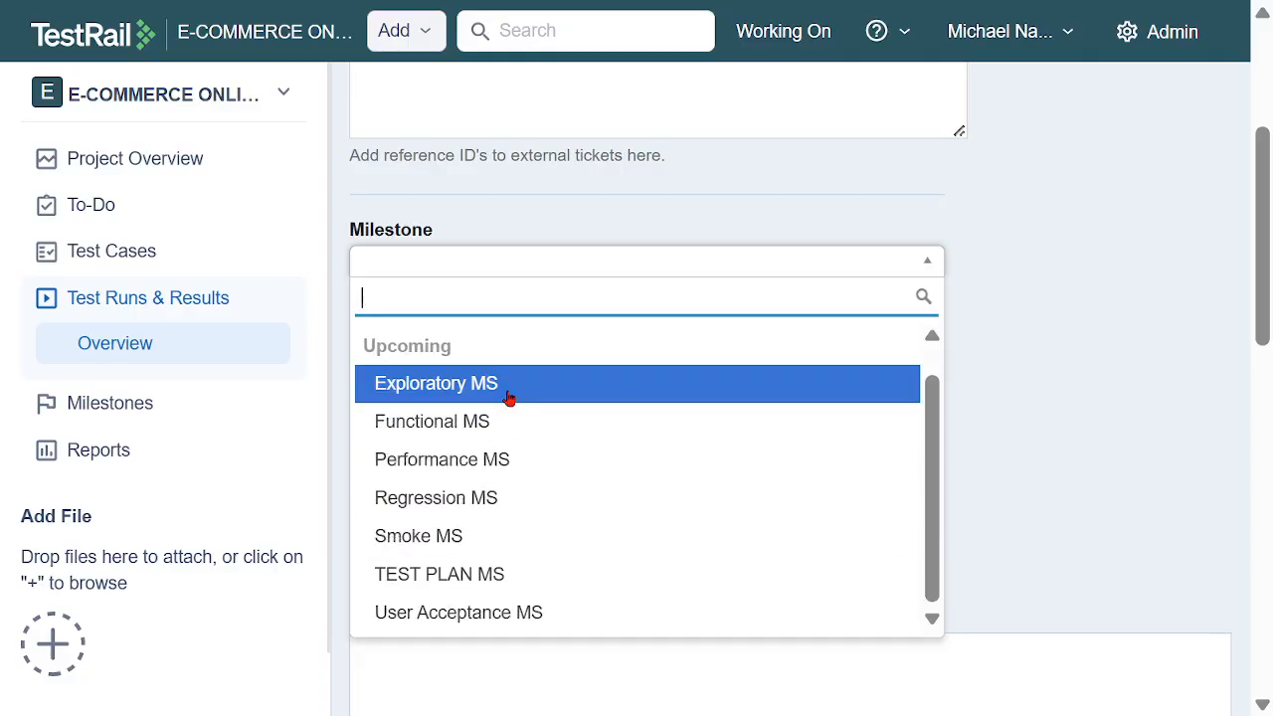
click(506, 612)
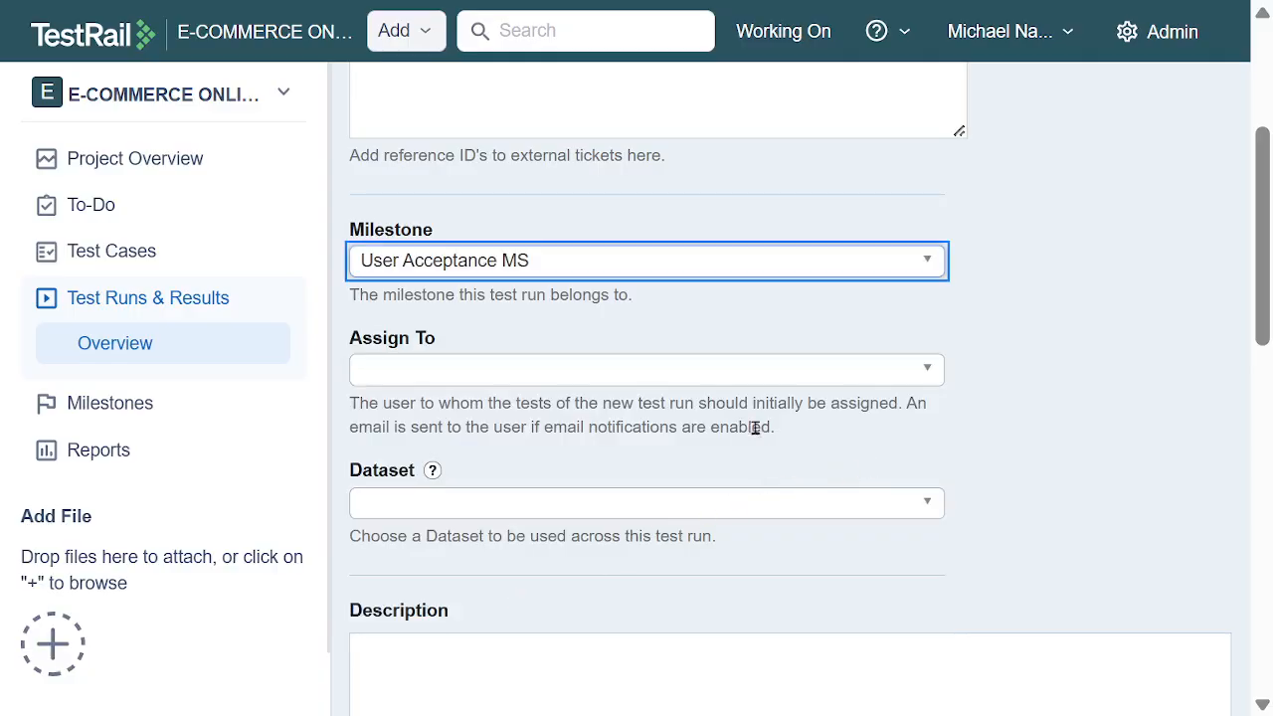
click(724, 382)
click(693, 526)
Set both the start date and the end date of the test run to December 12, 2025
scroll(980, 427, down, 3)
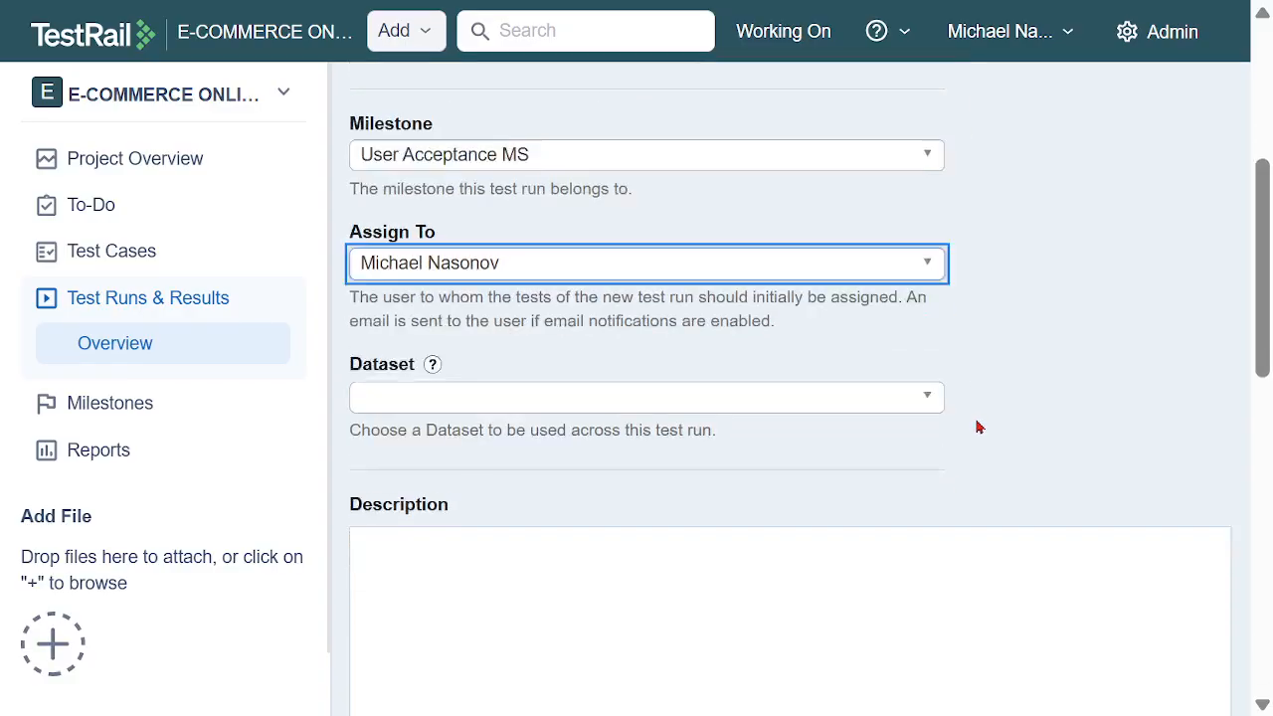
scroll(835, 438, down, 4)
click(660, 236)
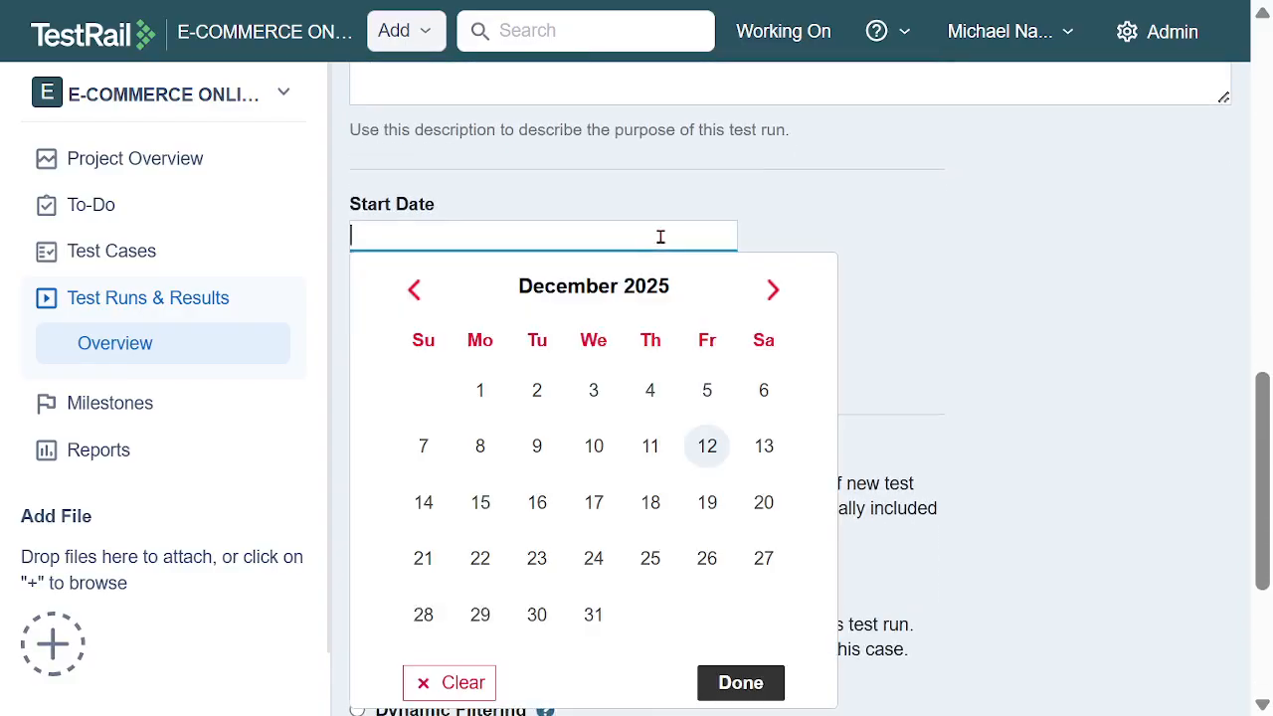
click(705, 446)
click(630, 350)
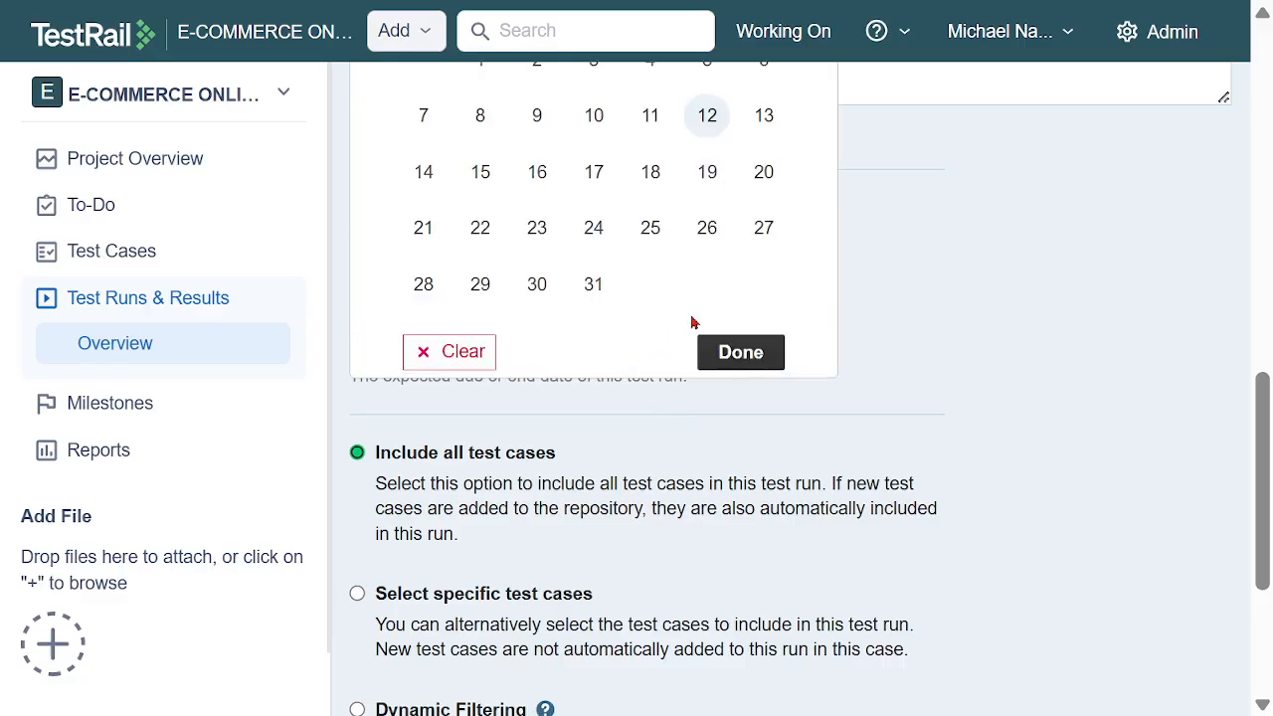
click(704, 139)
Include only TC15 - General User Acceptance Test from User Acceptance TS, with the team member as Assigned To filter, and add the test run
scroll(845, 347, down, 3)
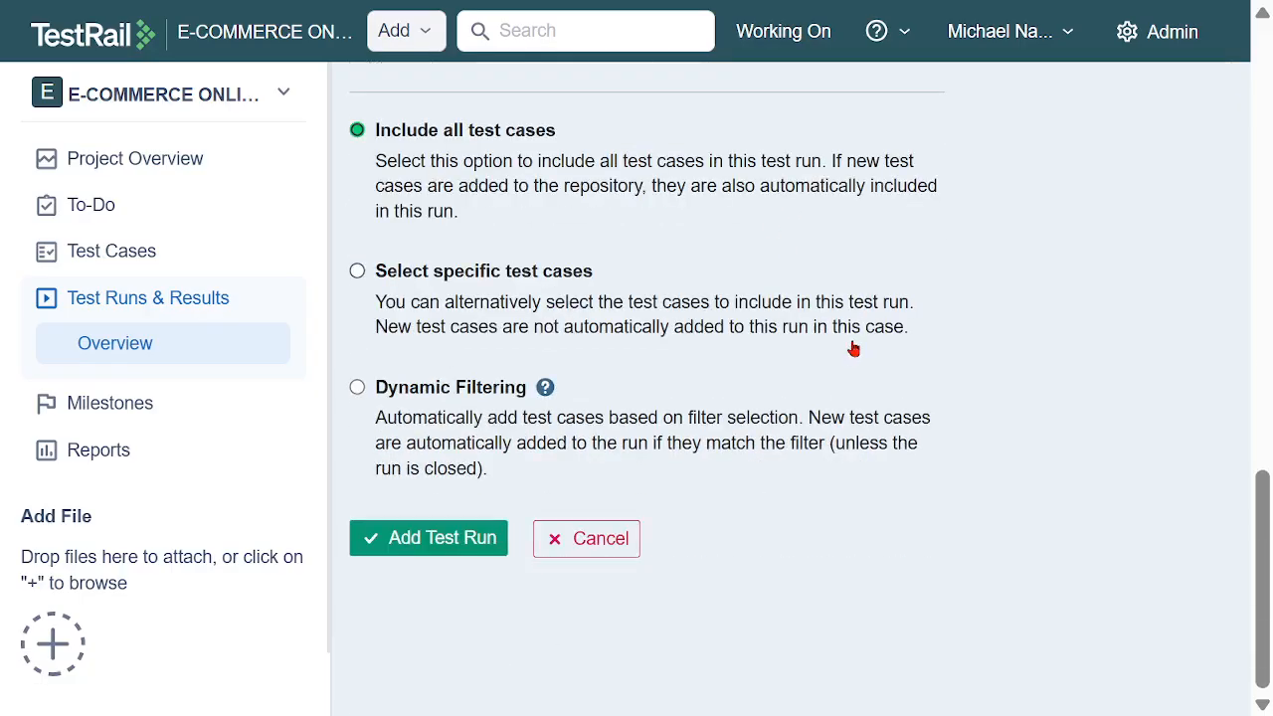
click(519, 274)
click(696, 383)
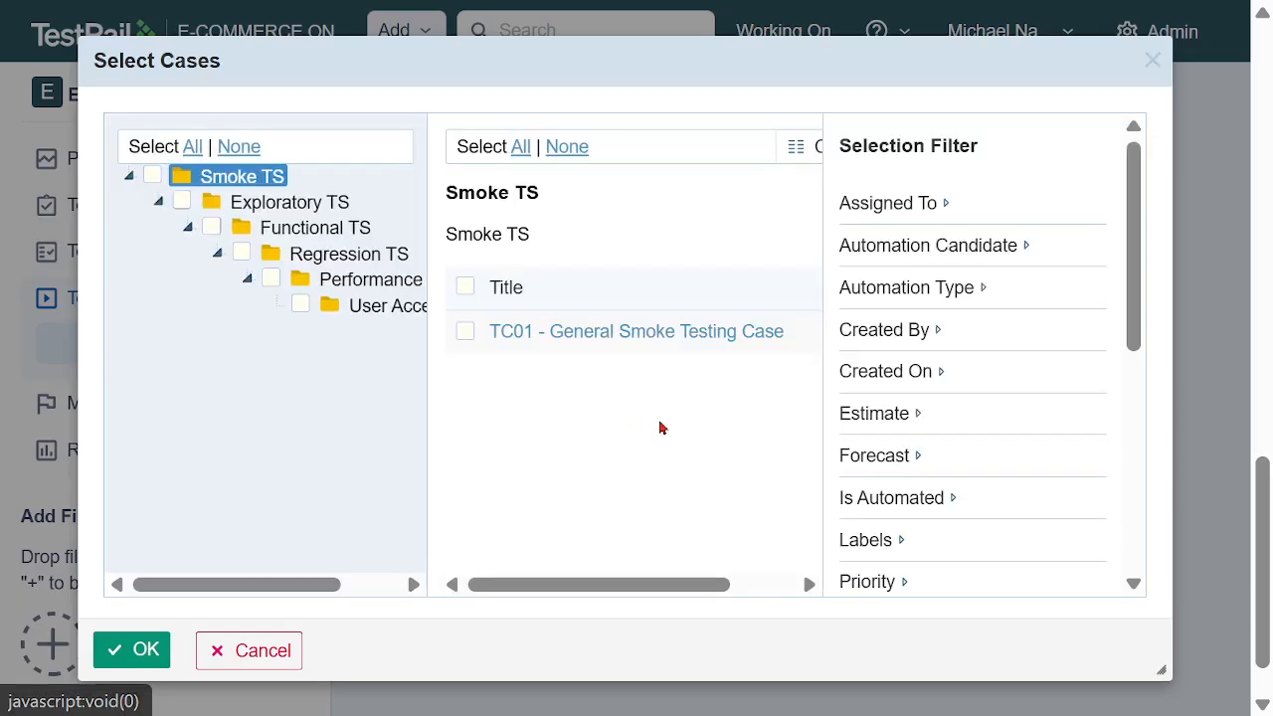
click(378, 305)
click(465, 287)
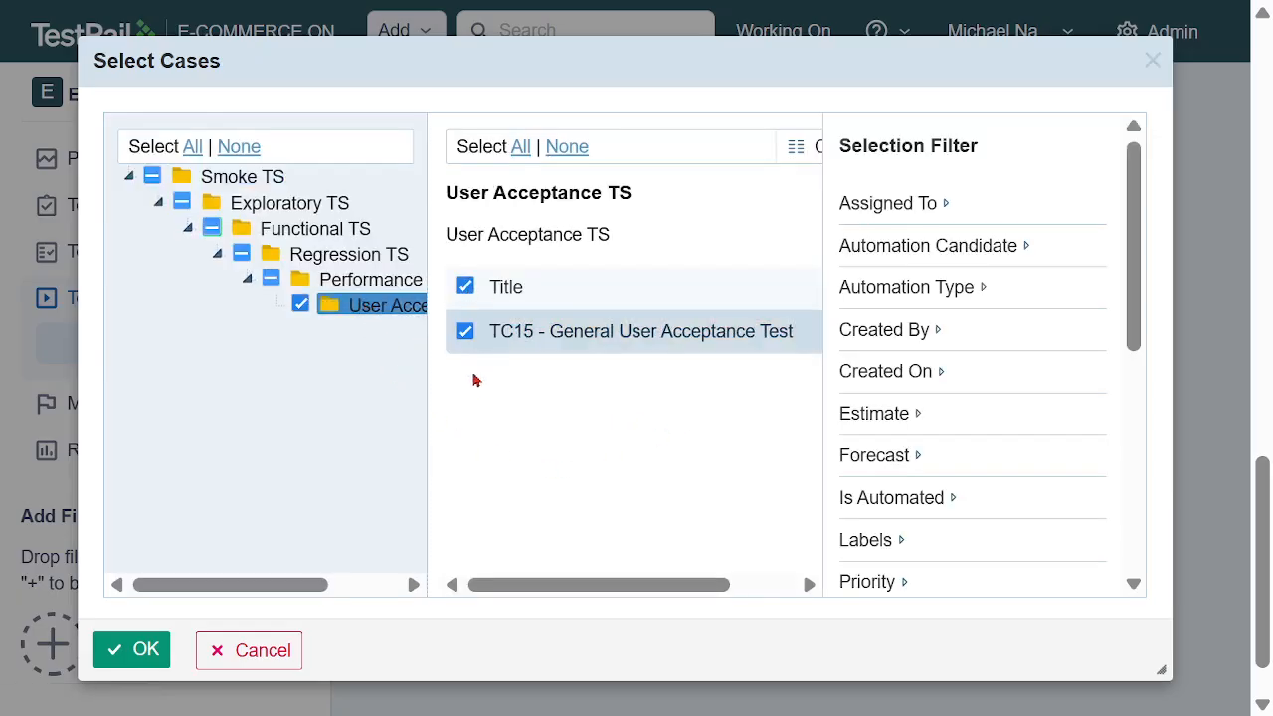
click(913, 205)
click(943, 260)
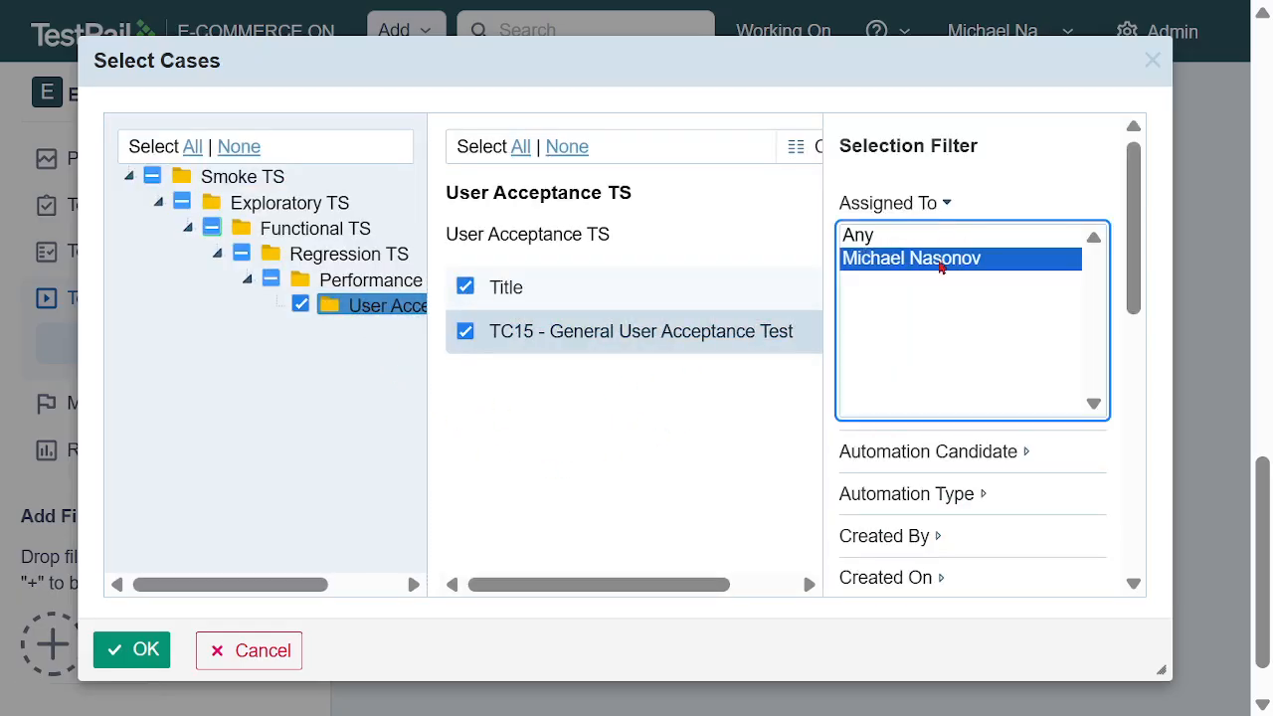
click(131, 649)
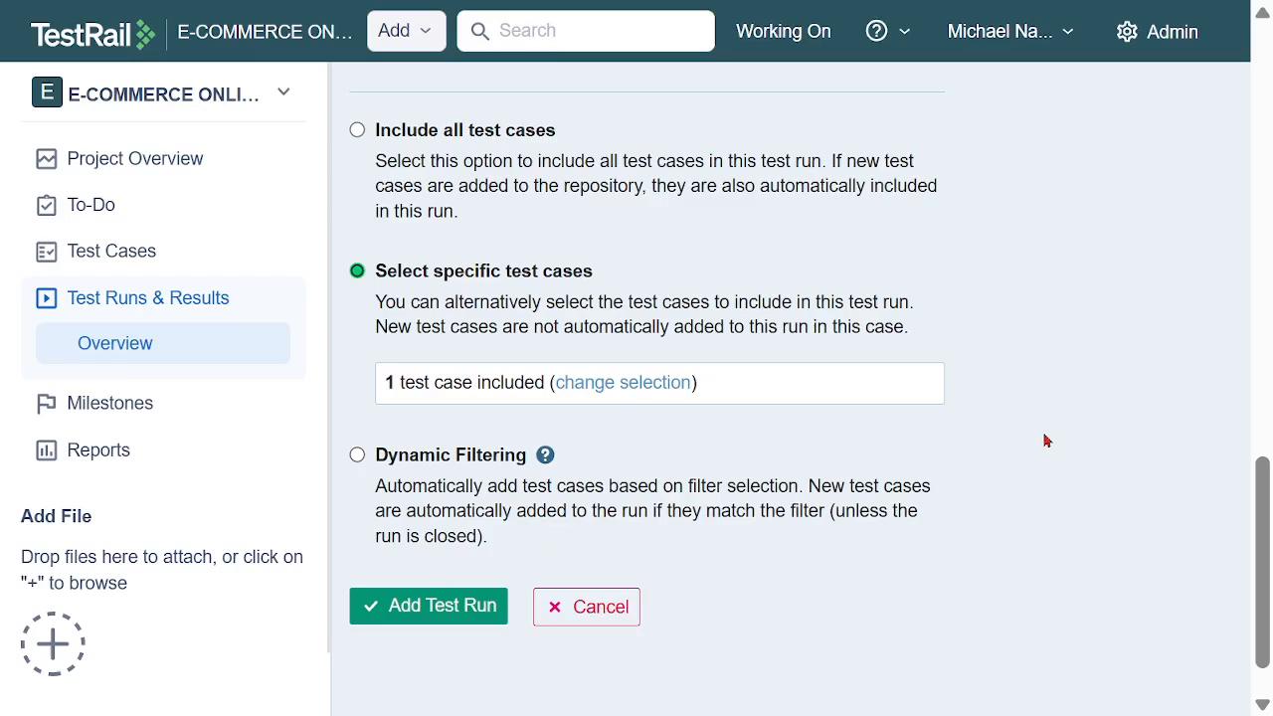
click(468, 608)
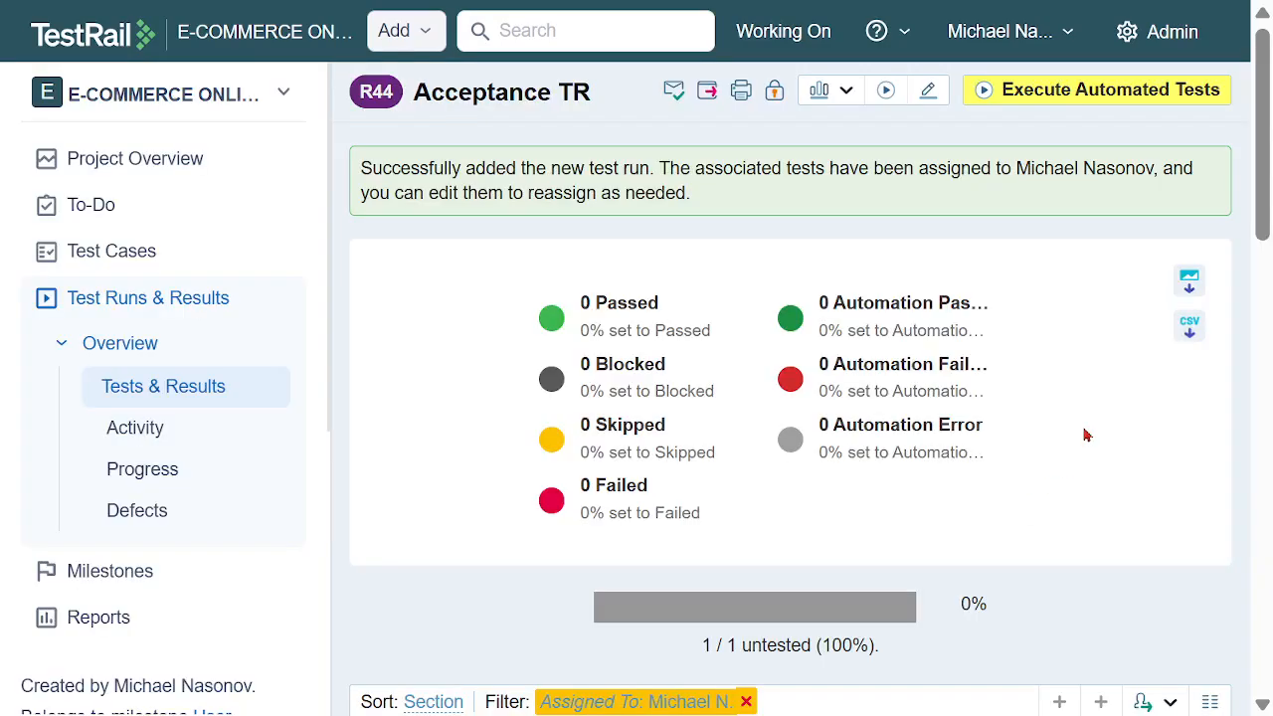
Open a Passed result for TC15 - General User Acceptance Test and assign it to the team member
scroll(1084, 430, down, 5)
scroll(1057, 408, down, 10)
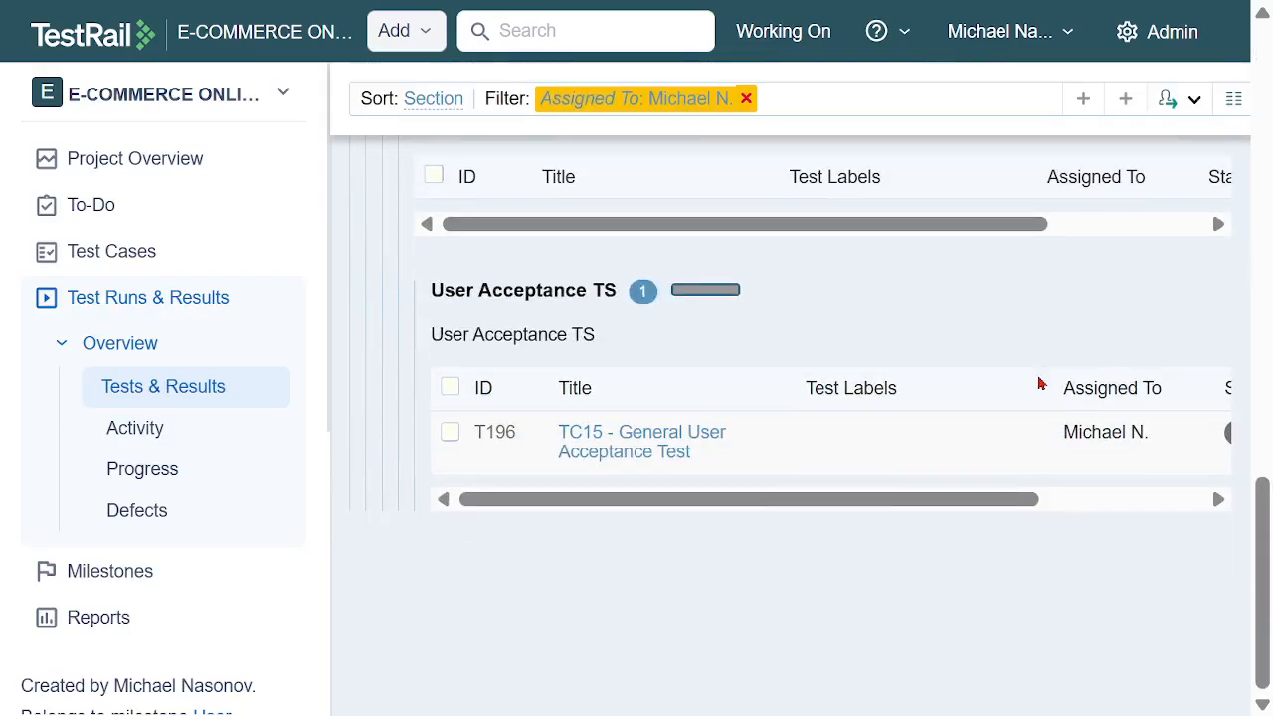
drag(974, 500, 1098, 450)
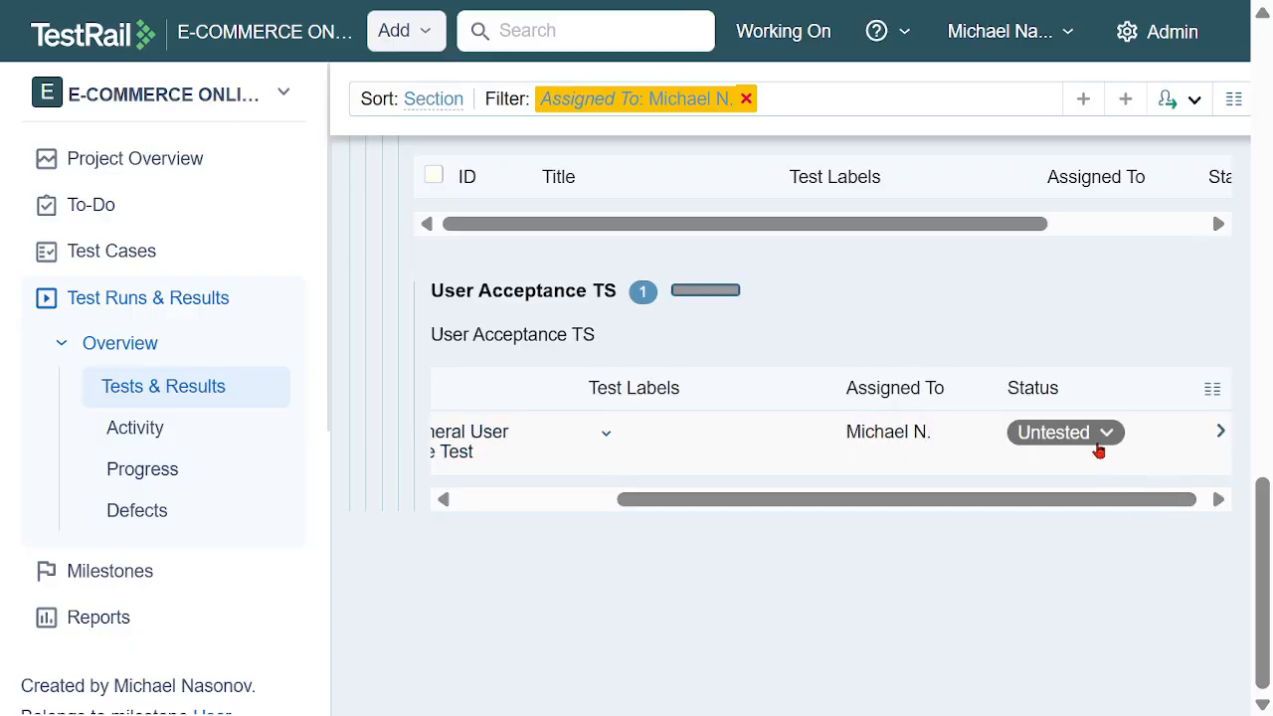
click(1082, 443)
click(994, 471)
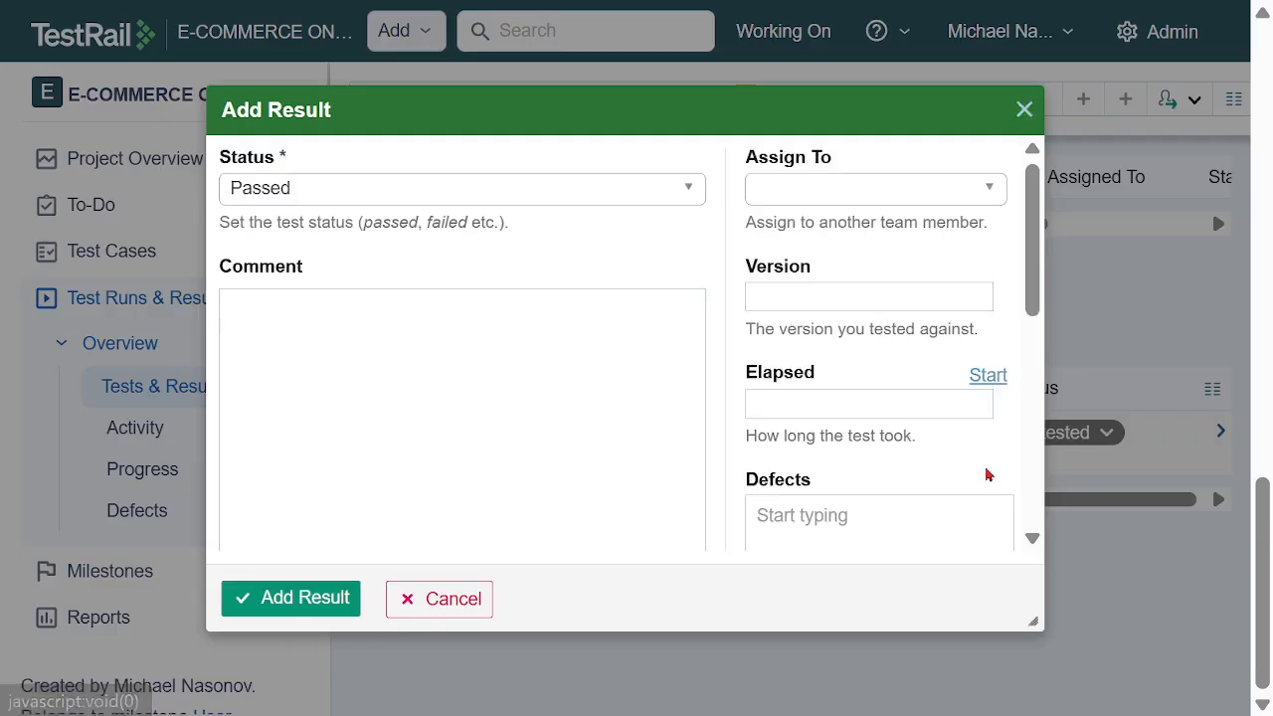
click(850, 200)
click(850, 381)
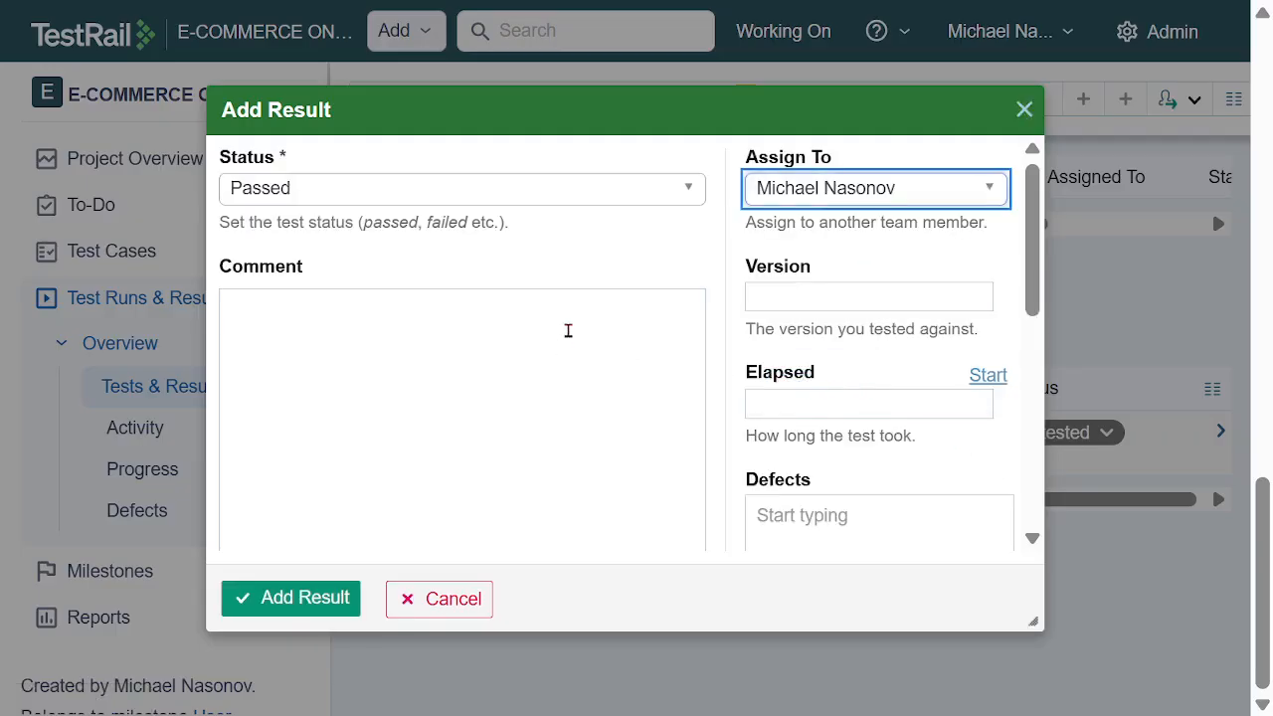
Mark the BDD scenario of TC15 as Passed and add the result
scroll(567, 330, down, 3)
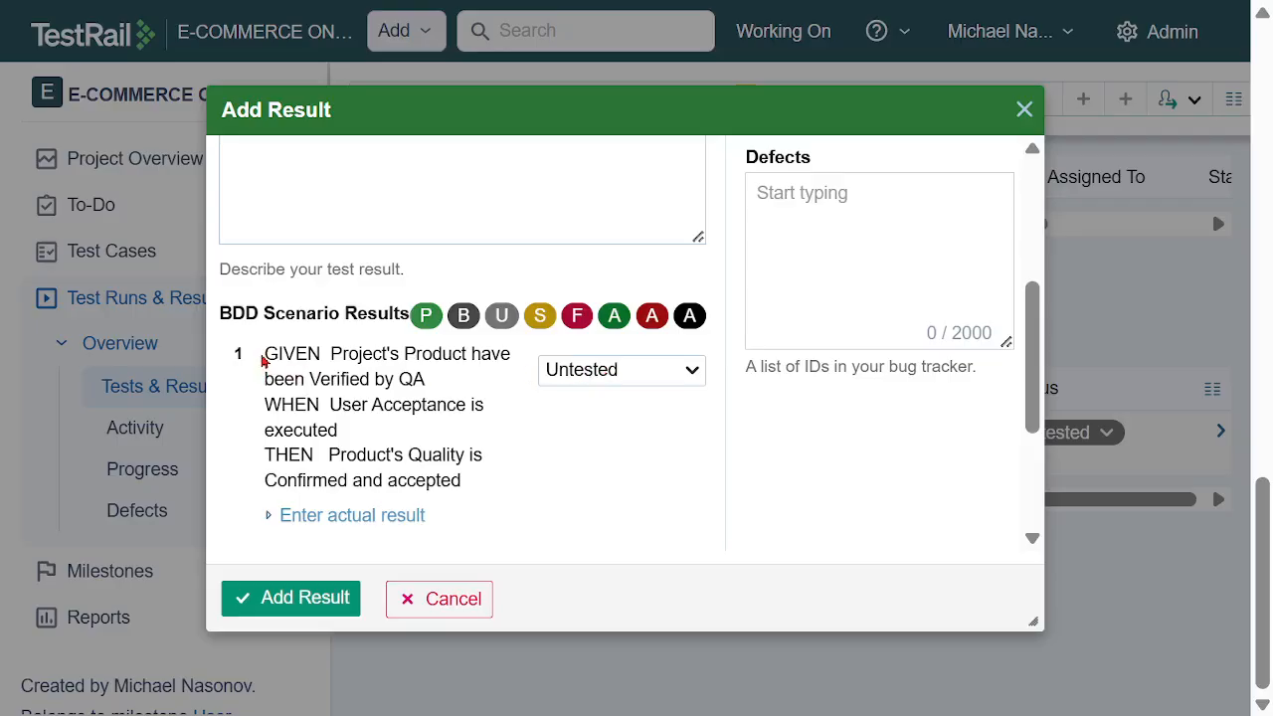
drag(268, 354, 500, 488)
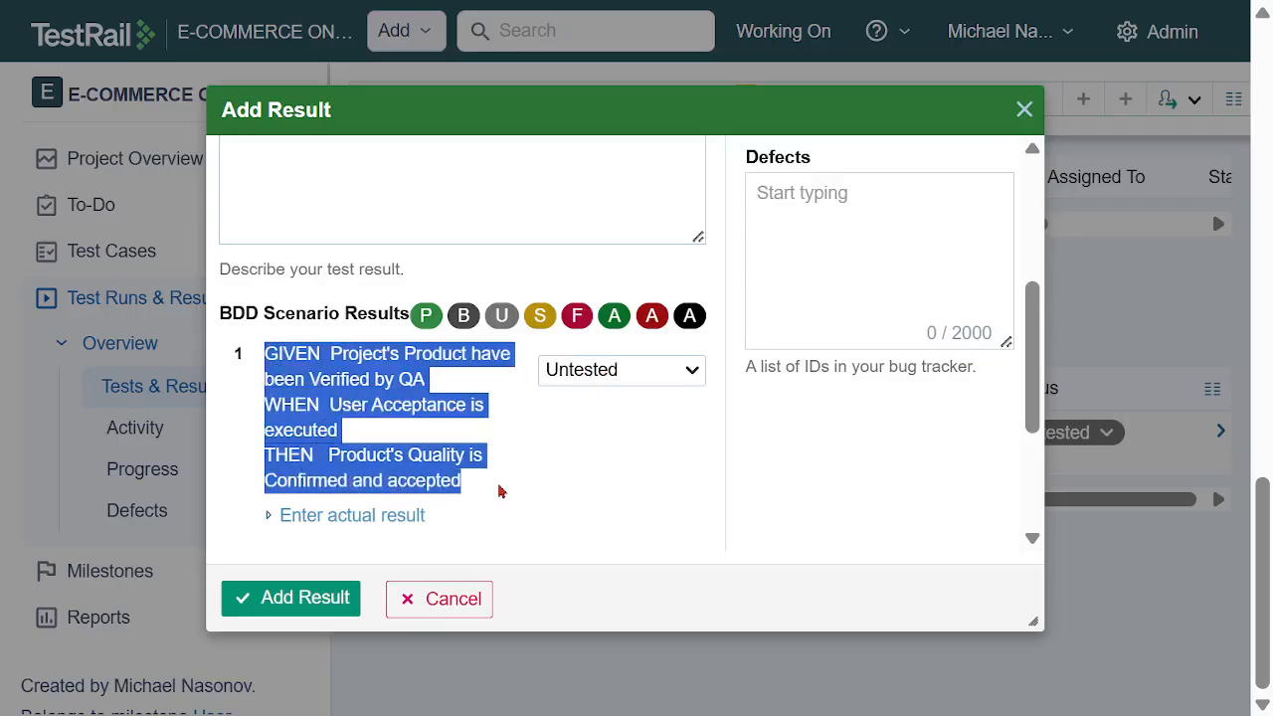
click(584, 457)
click(691, 374)
click(620, 404)
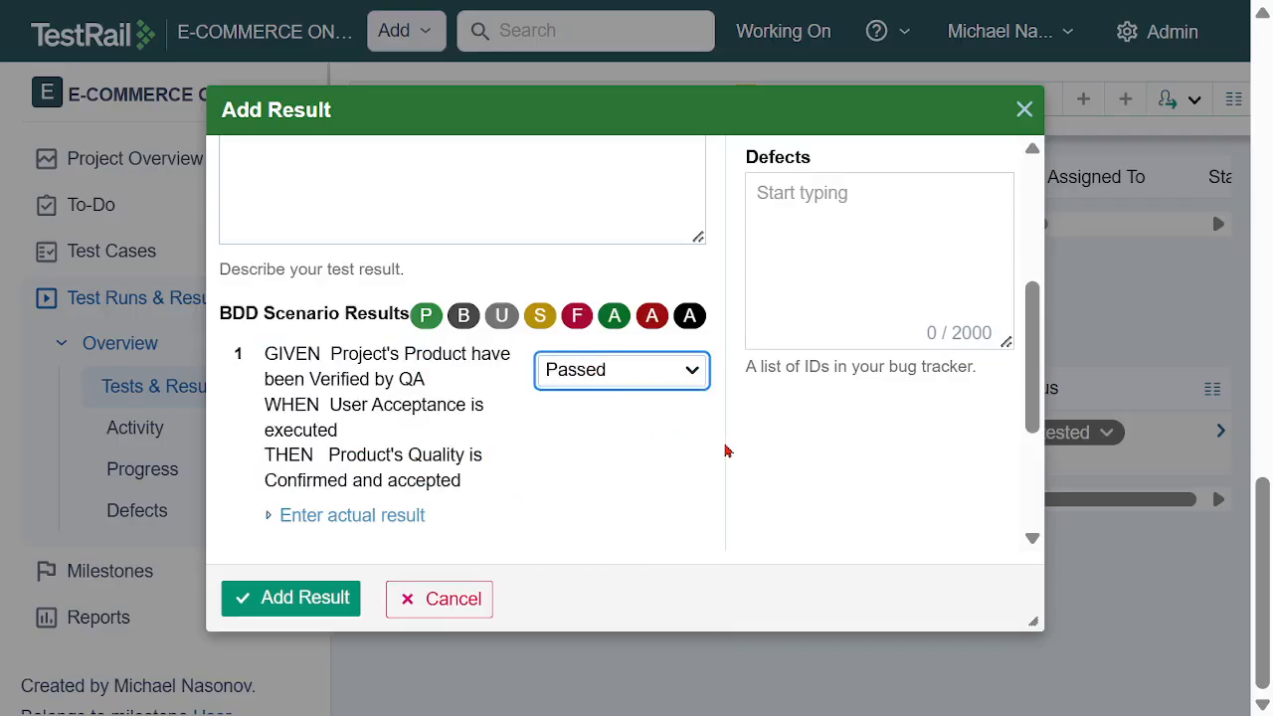
click(300, 599)
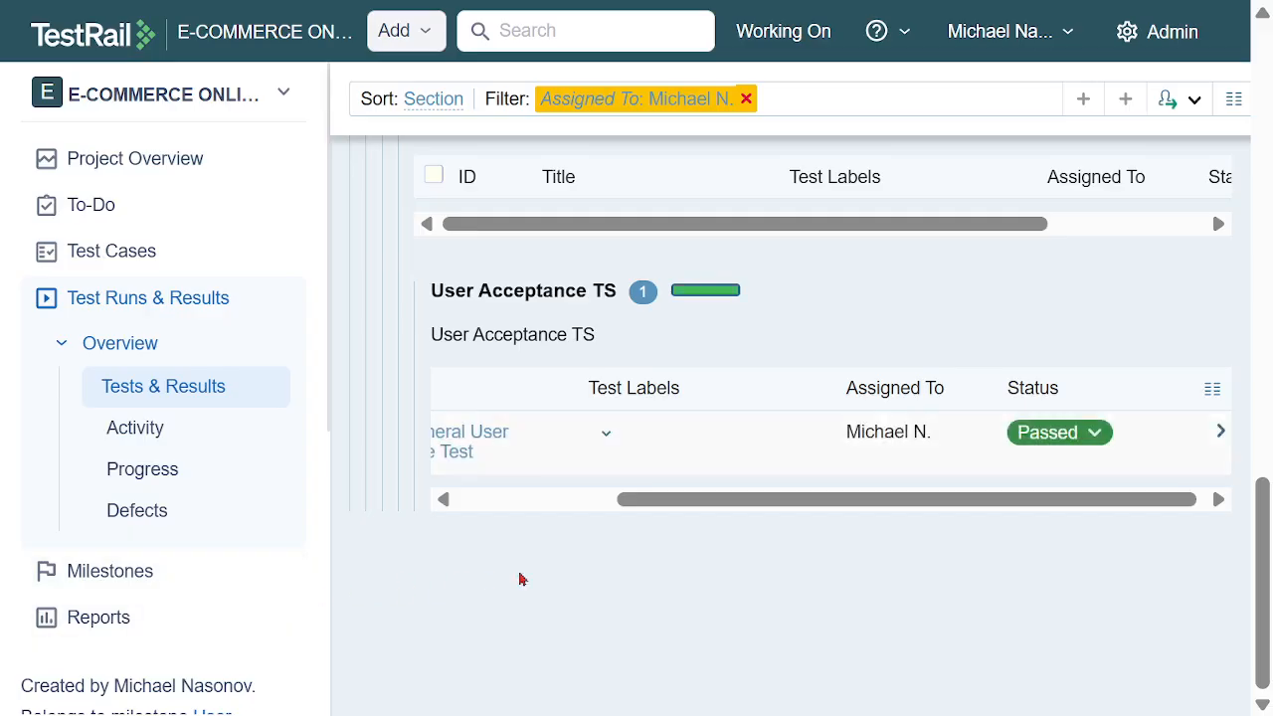
Review the progress of all test runs in the test runs overview and the To-Do list
click(136, 310)
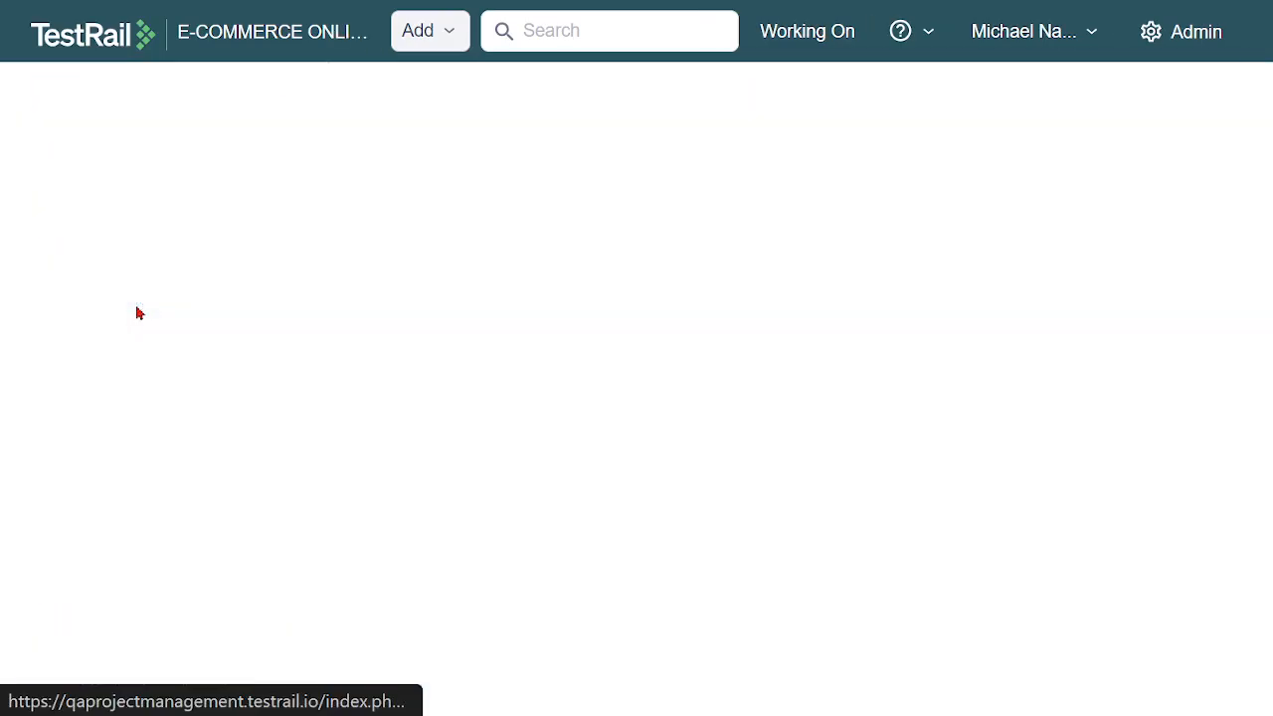
scroll(1124, 248, down, 6)
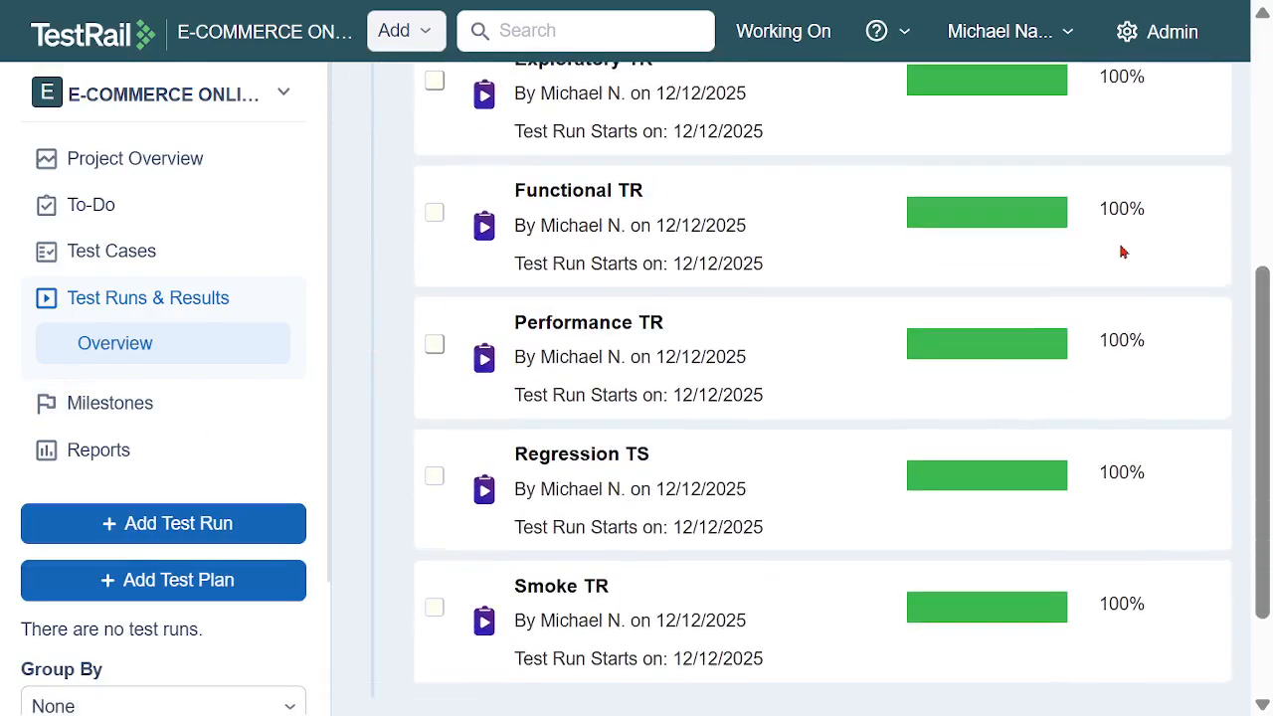
scroll(1157, 483, up, 6)
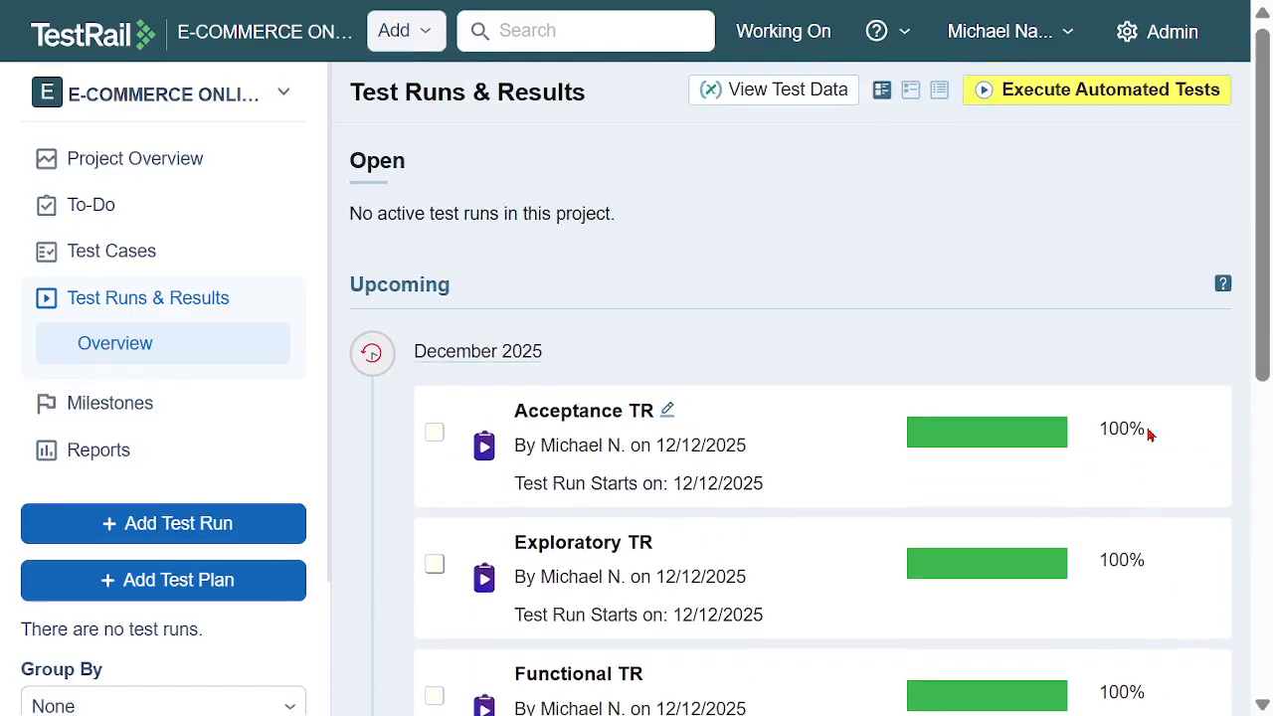
click(90, 215)
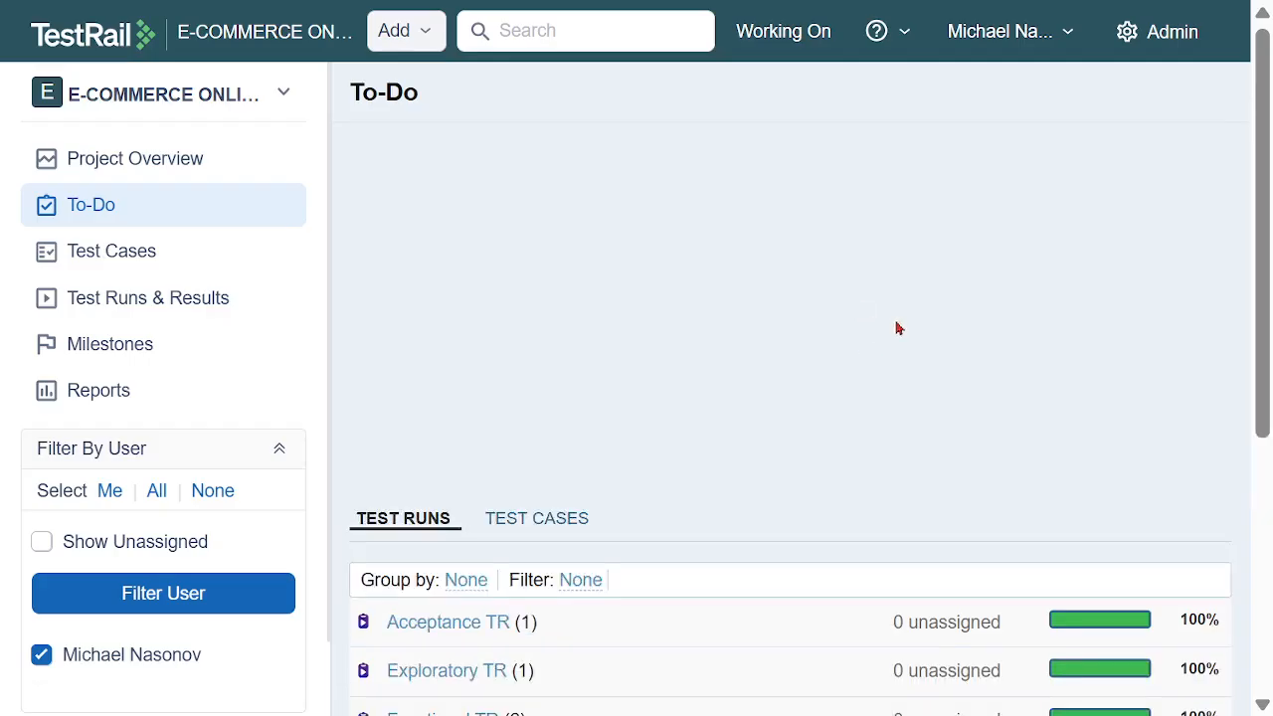
scroll(1127, 388, down, 3)
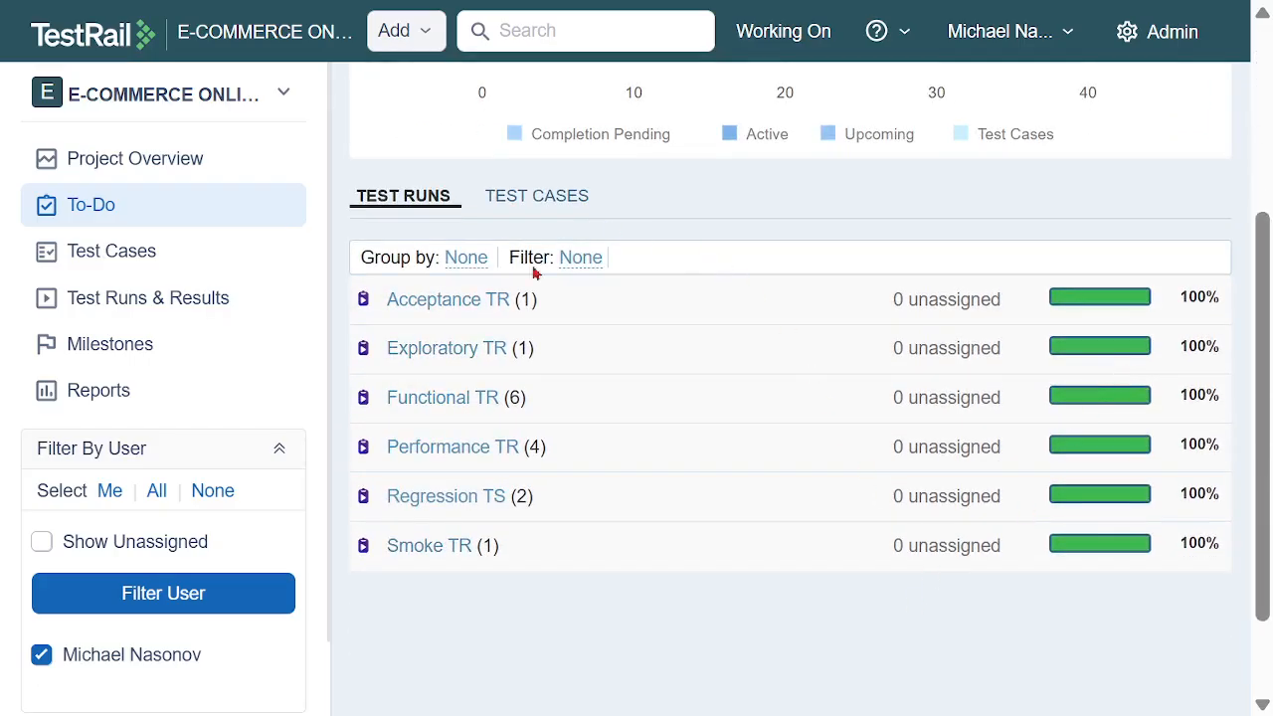
Review the completion progress of the project's upcoming milestones
click(108, 350)
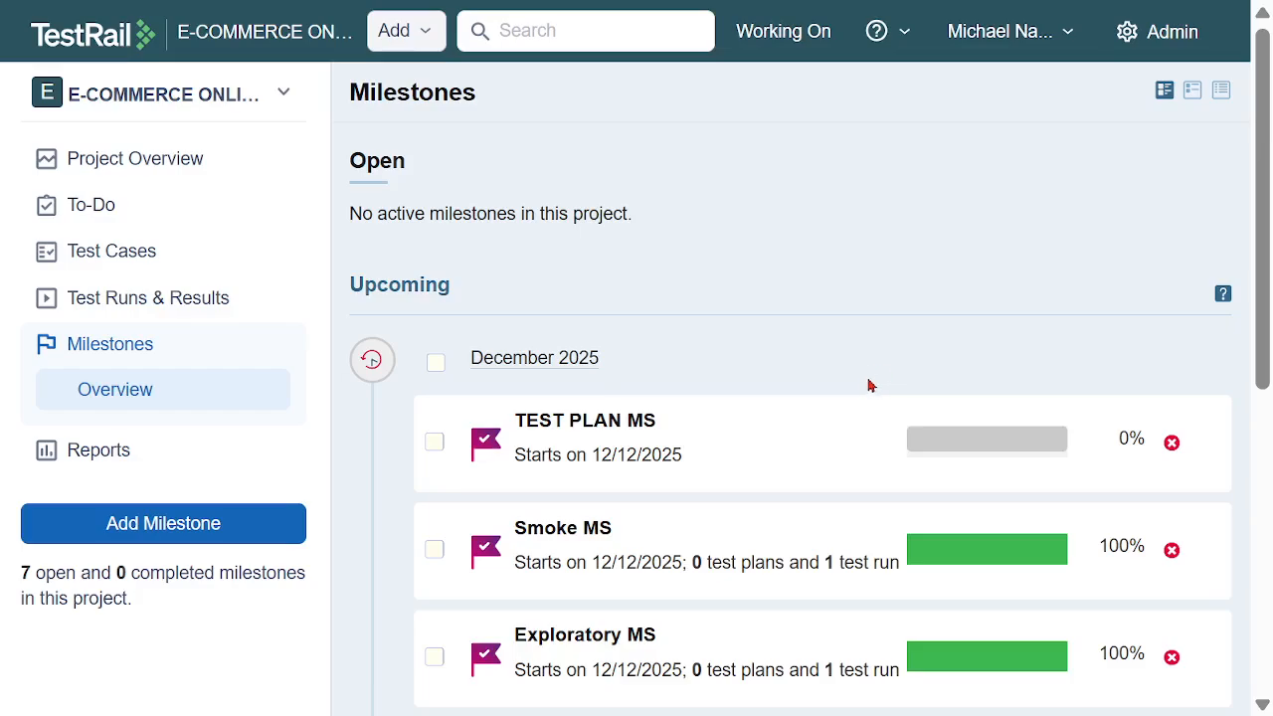
scroll(1138, 312, down, 6)
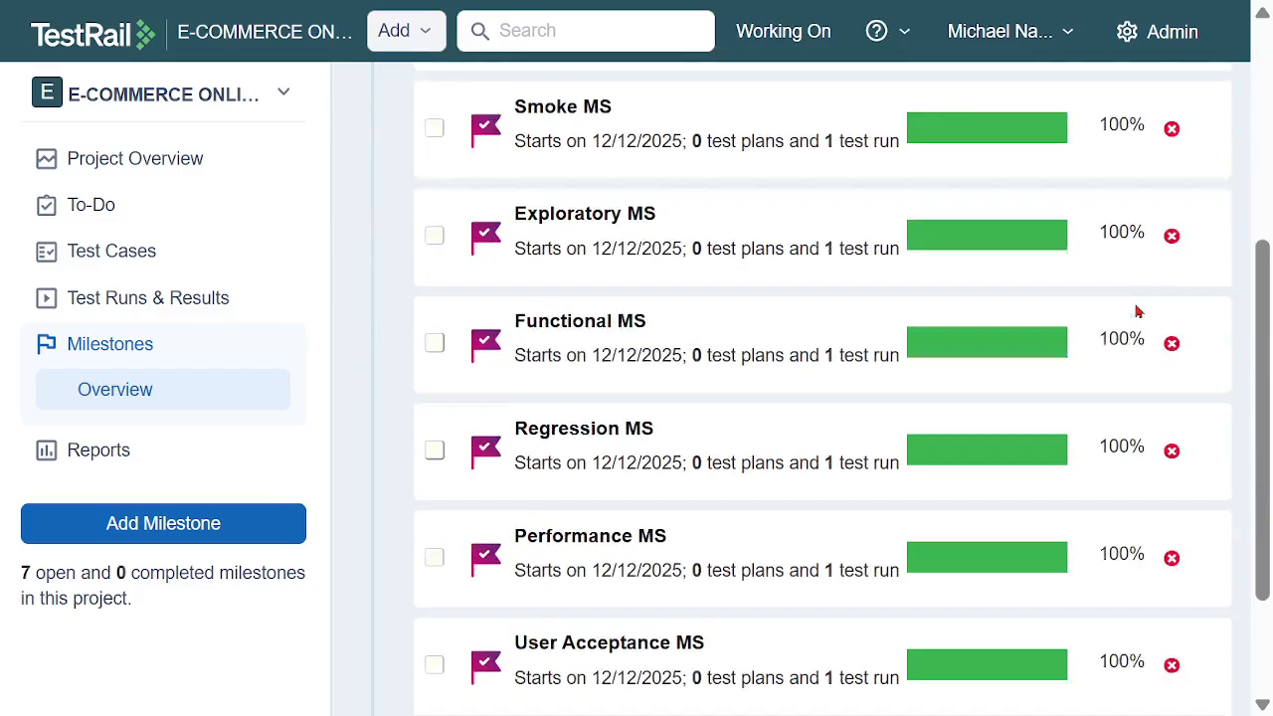
scroll(1154, 540, up, 2)
scroll(1152, 535, up, 3)
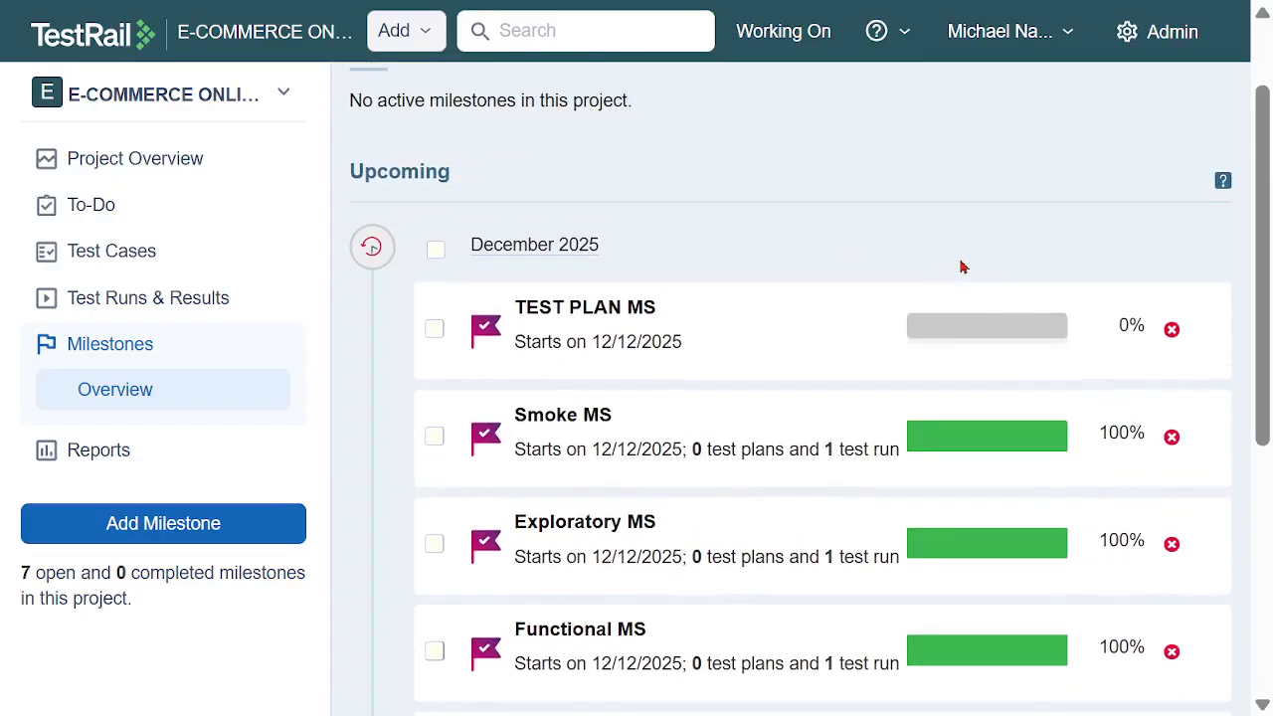
scroll(959, 265, up, 1)
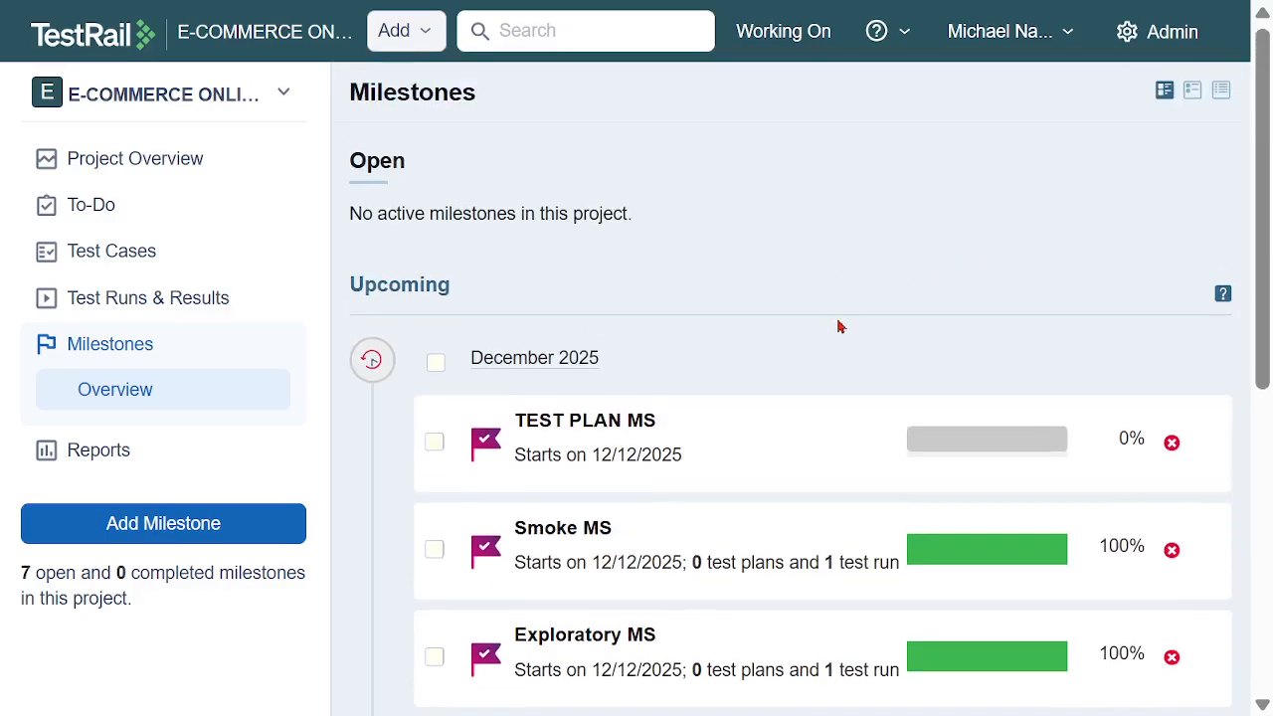